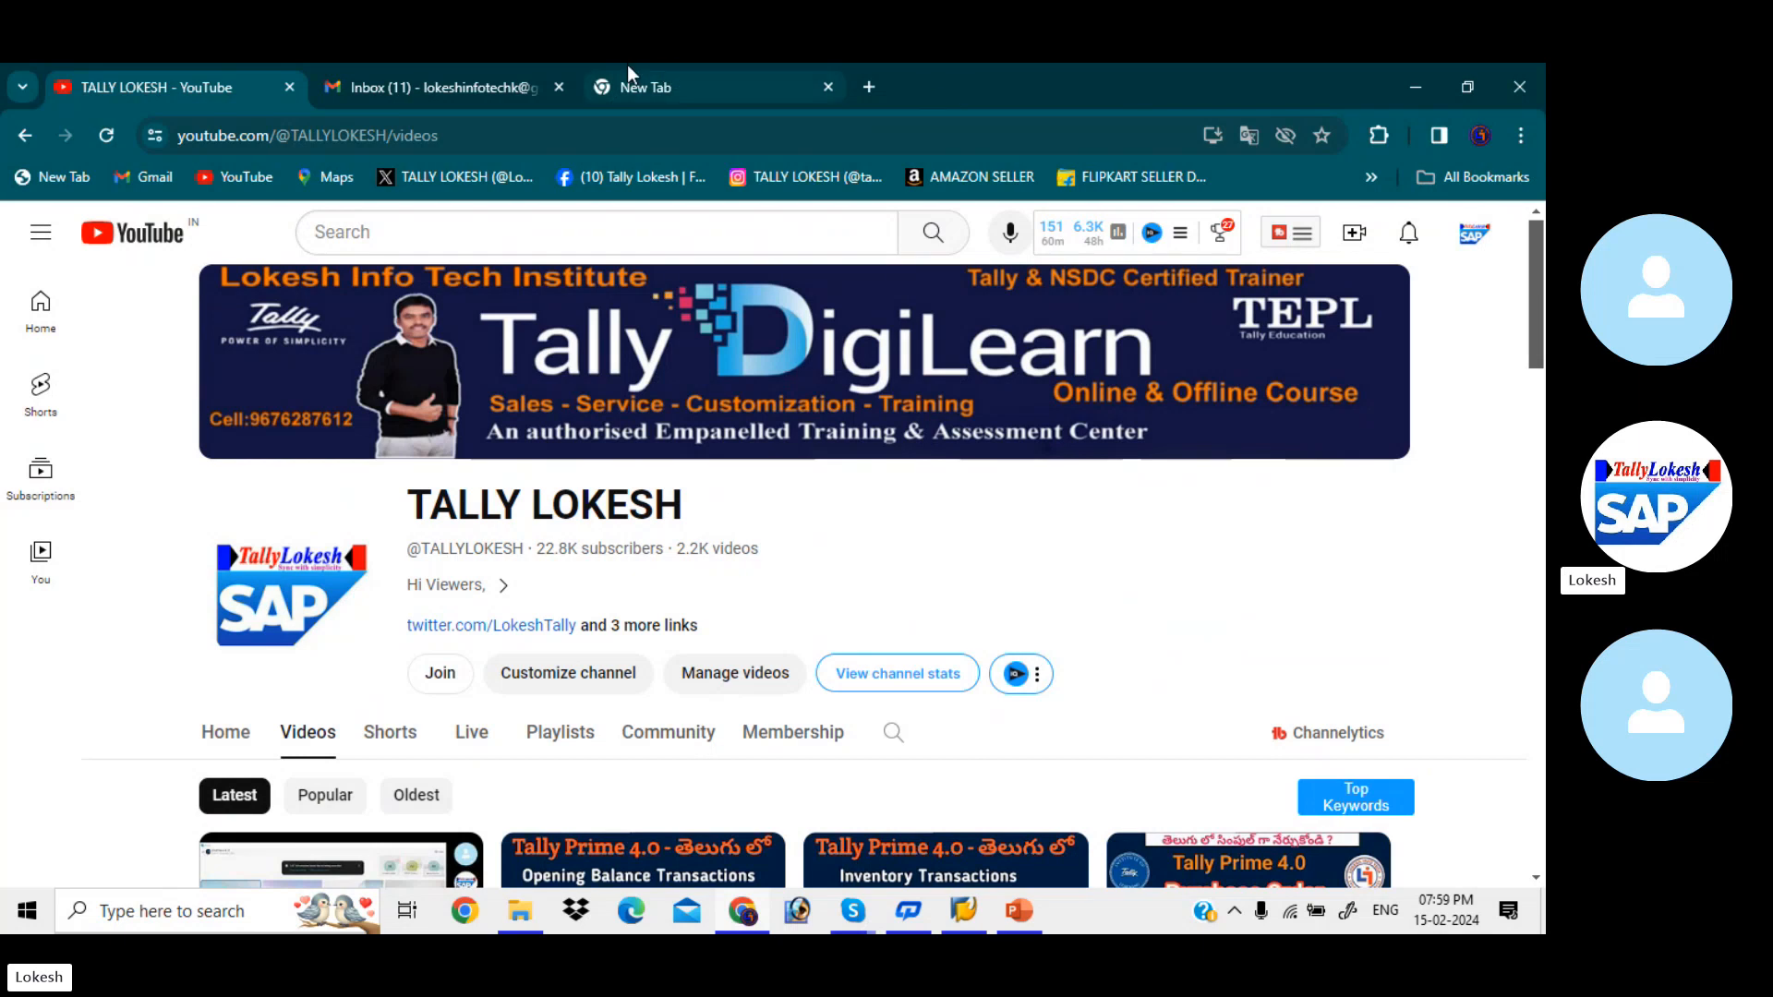
# - Switch to the Skype group call and ring all participants who have not joined, leaving the call window minimized
pyautogui.moveTo(853, 911)
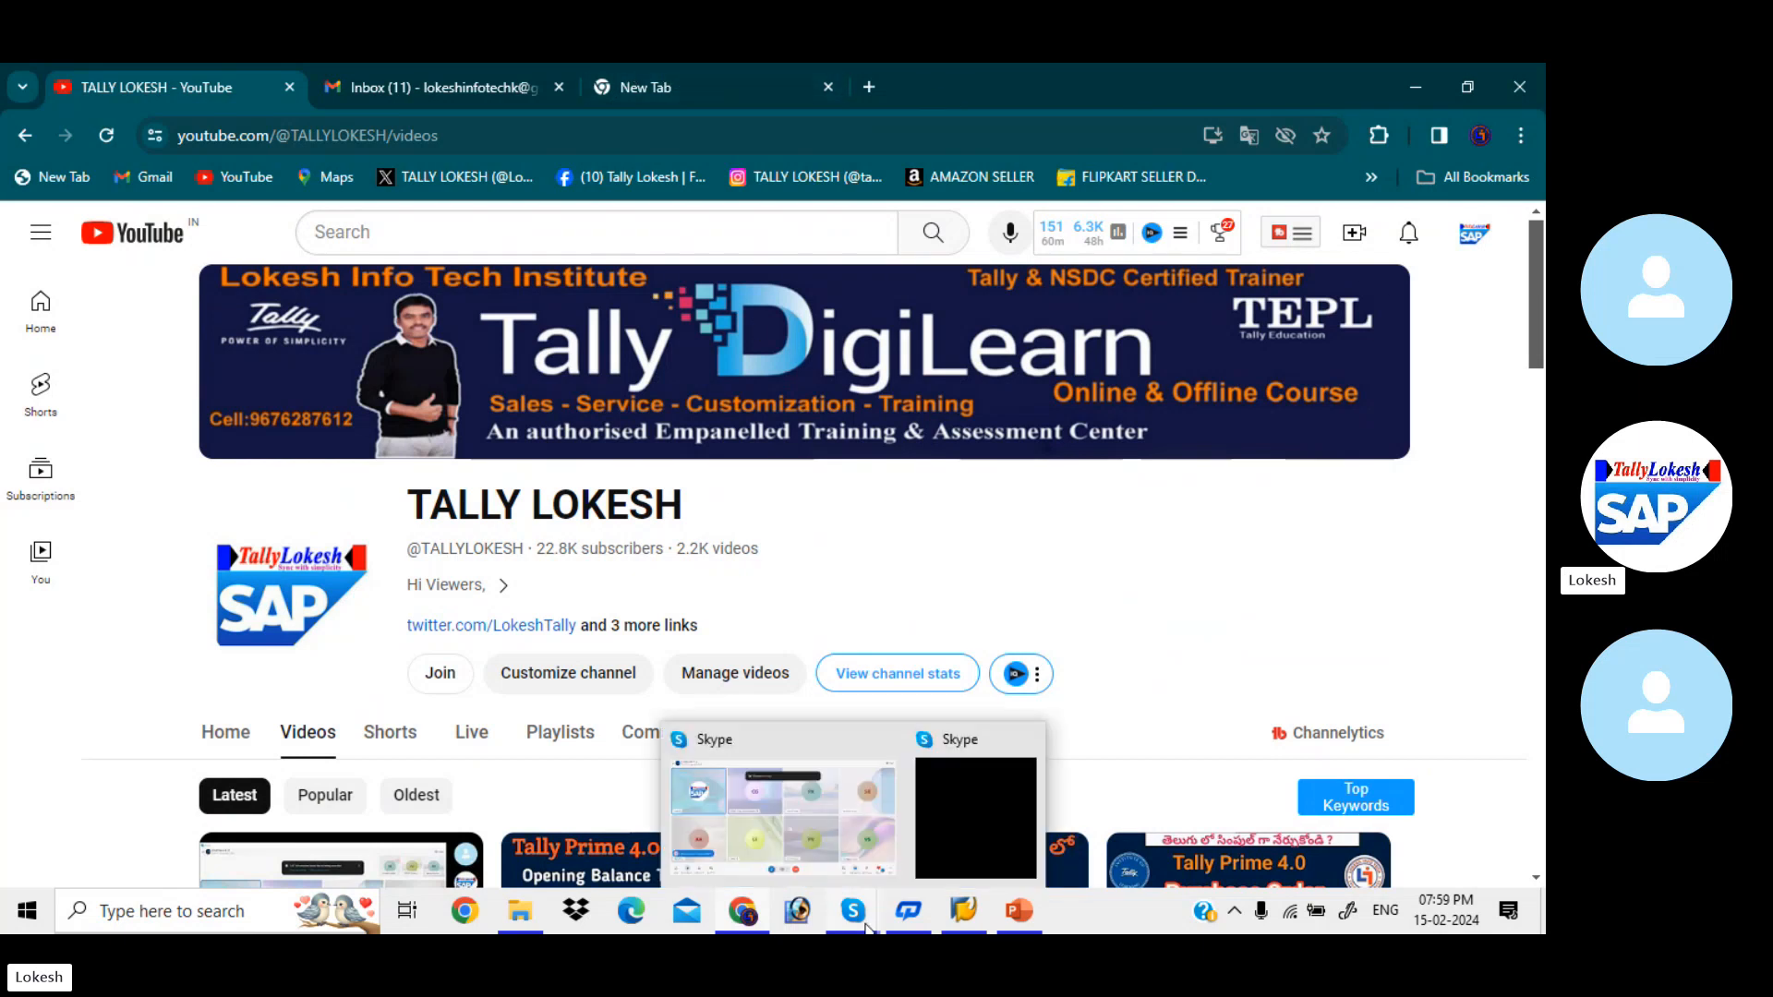
pyautogui.click(822, 791)
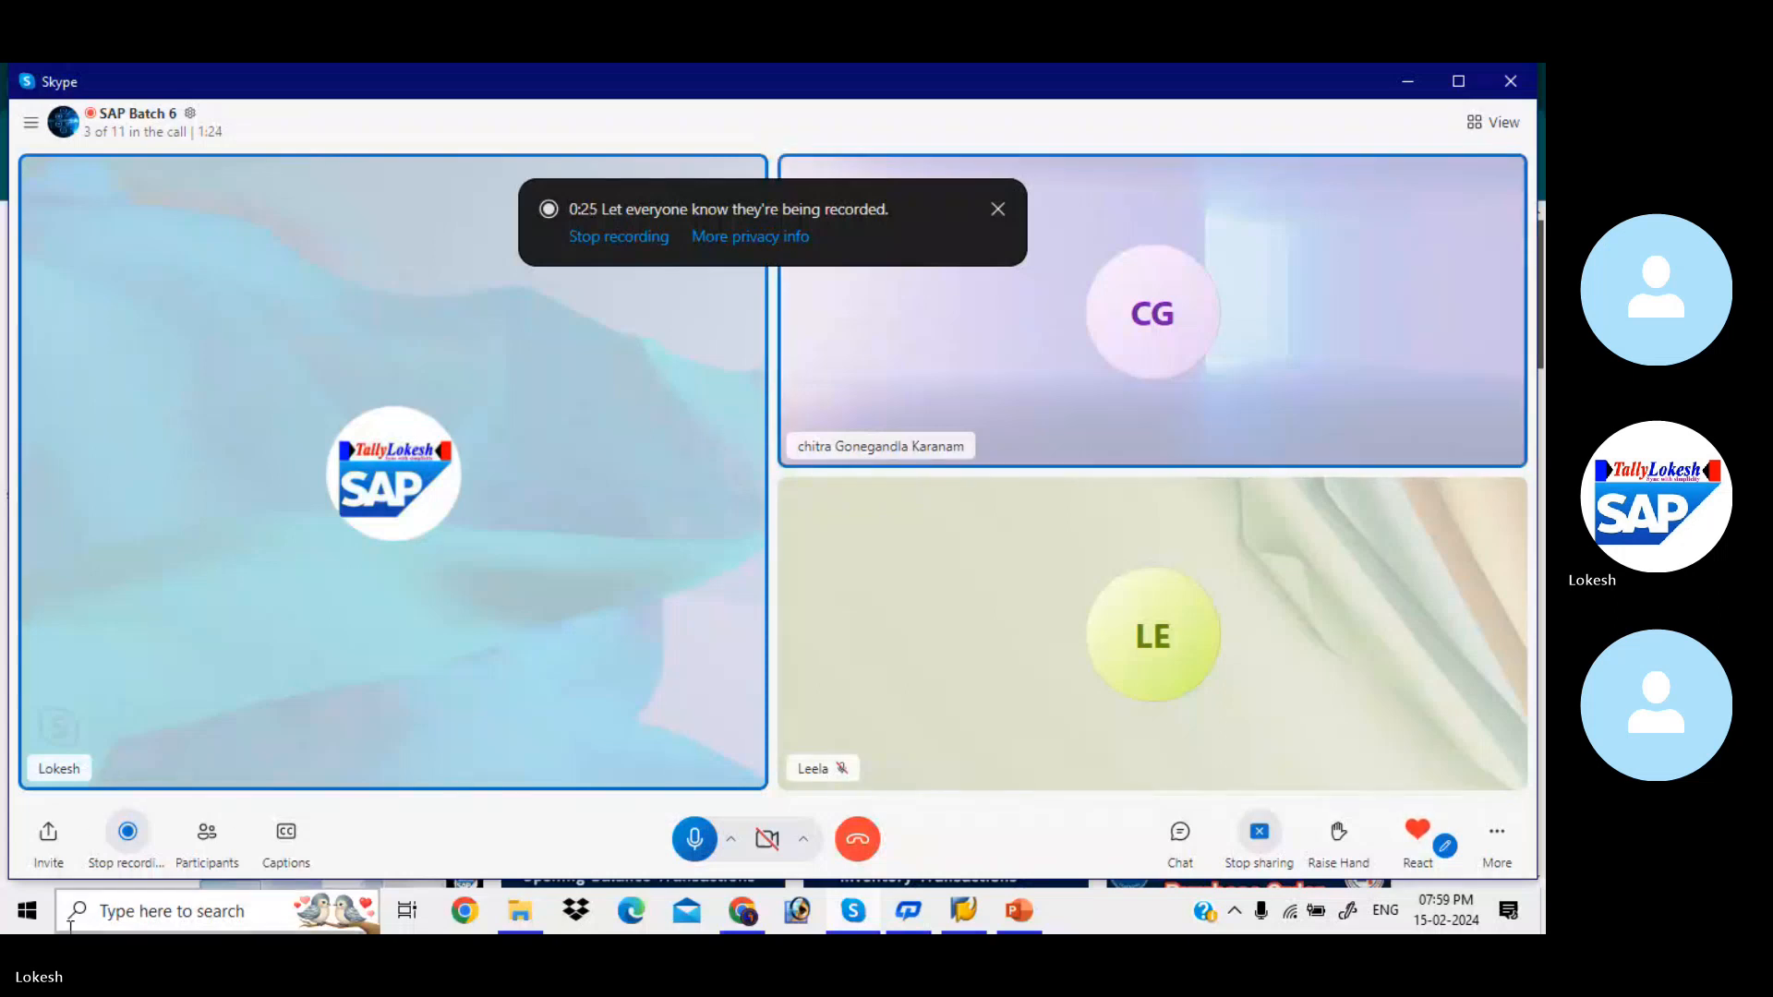
pyautogui.click(205, 842)
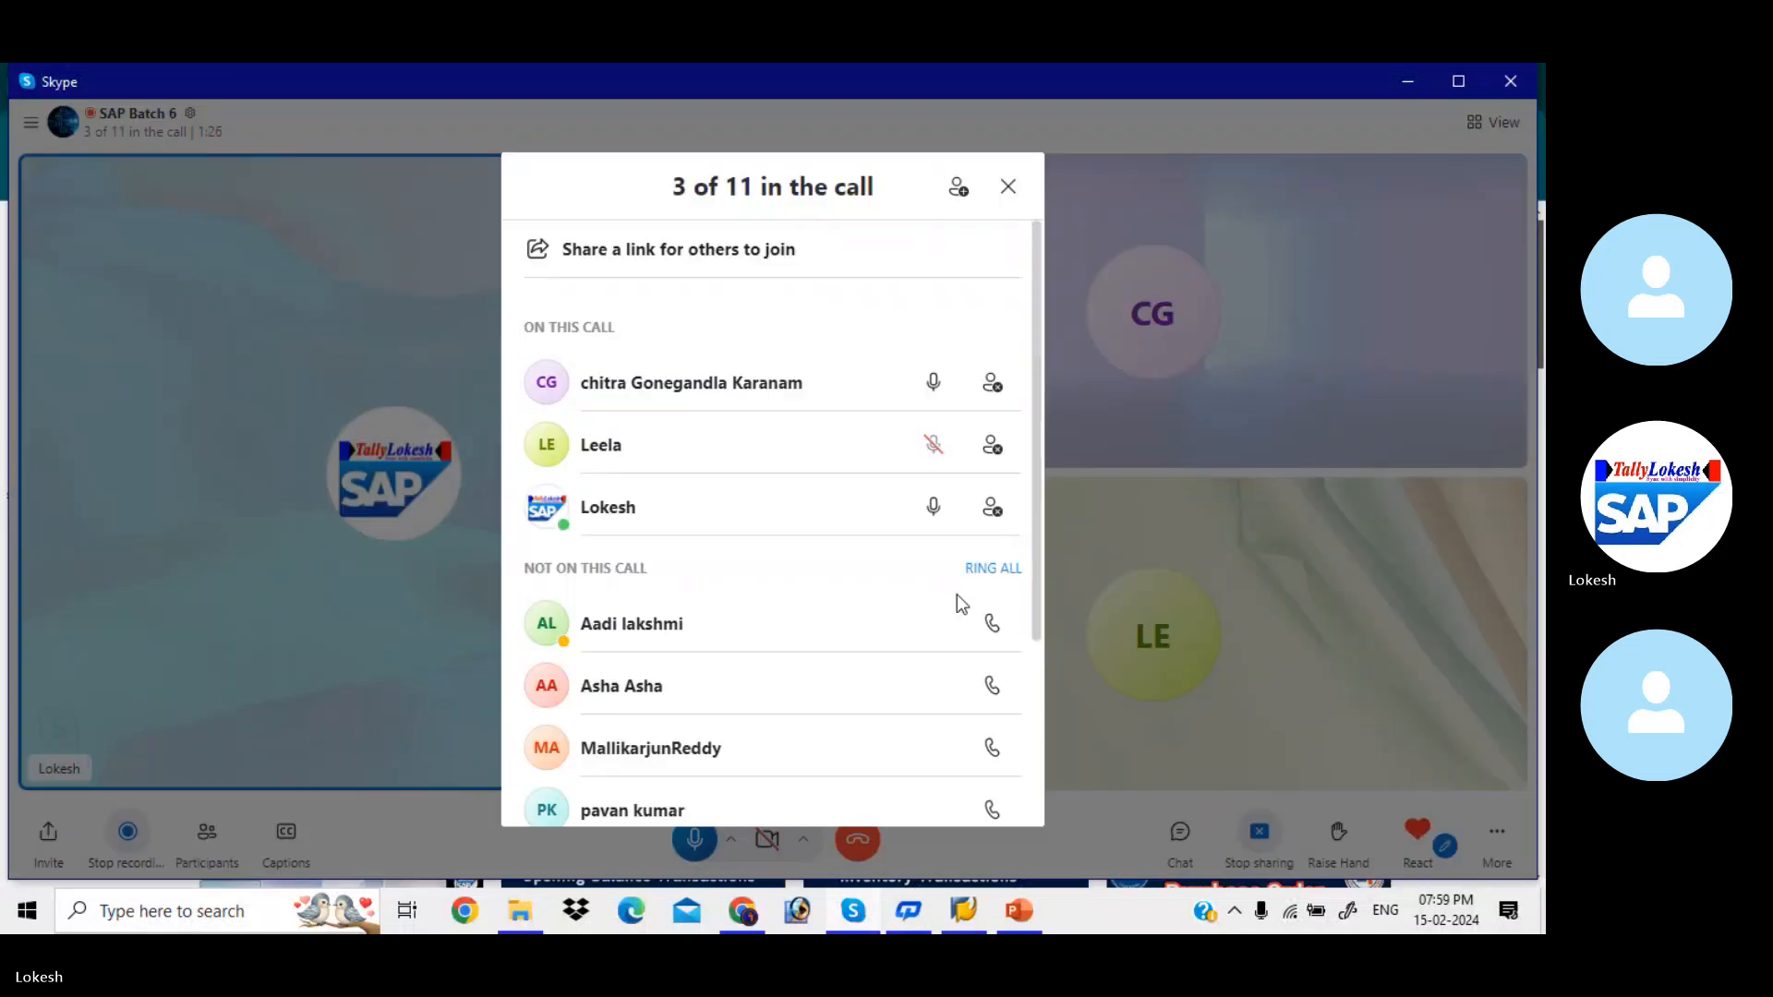
pyautogui.click(988, 570)
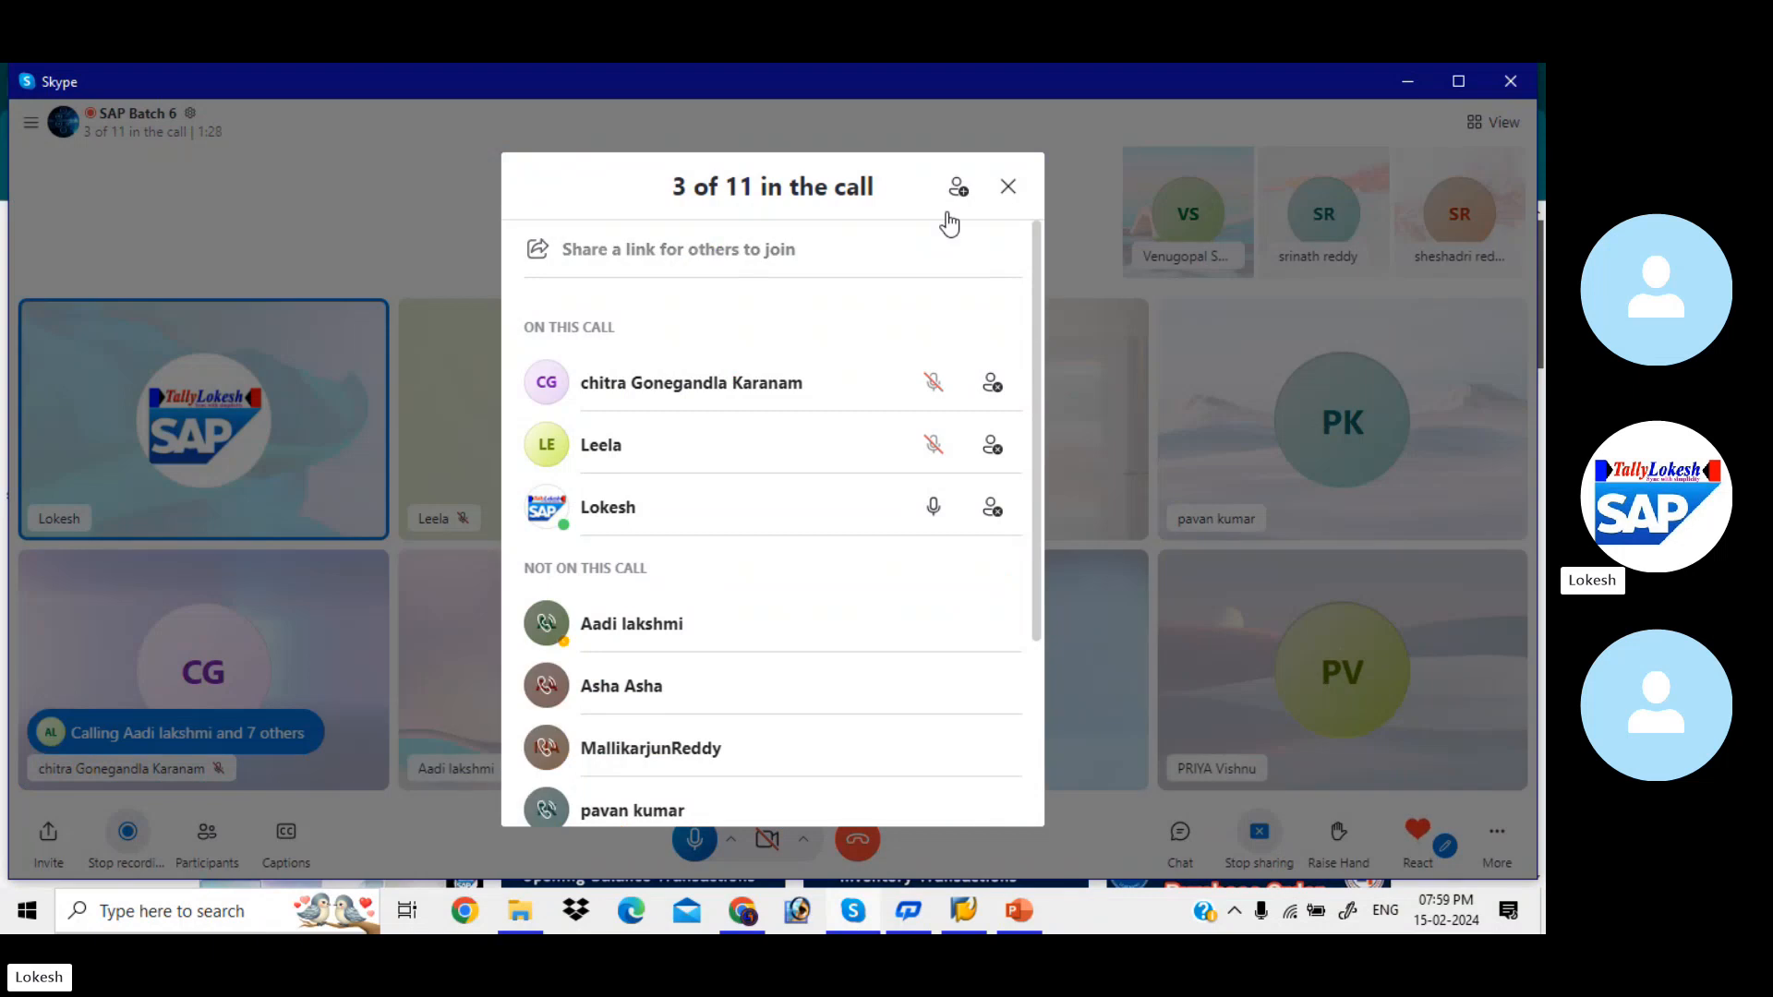
pyautogui.click(1015, 192)
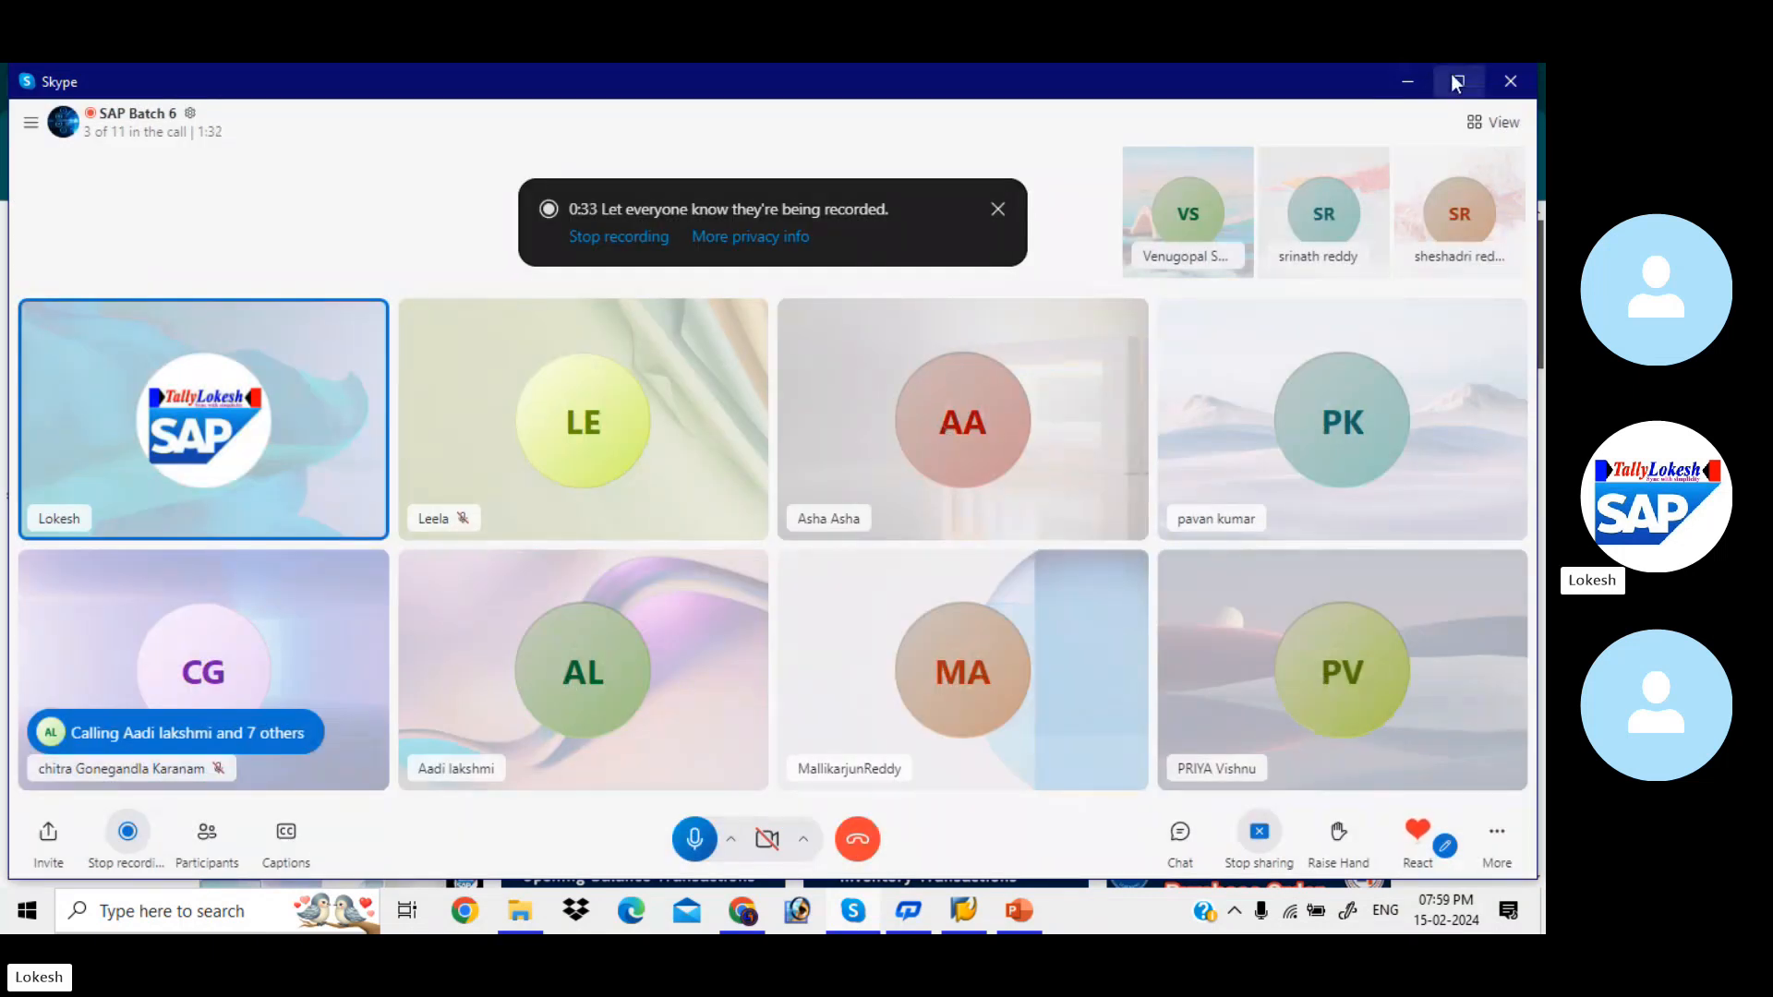
pyautogui.click(1402, 78)
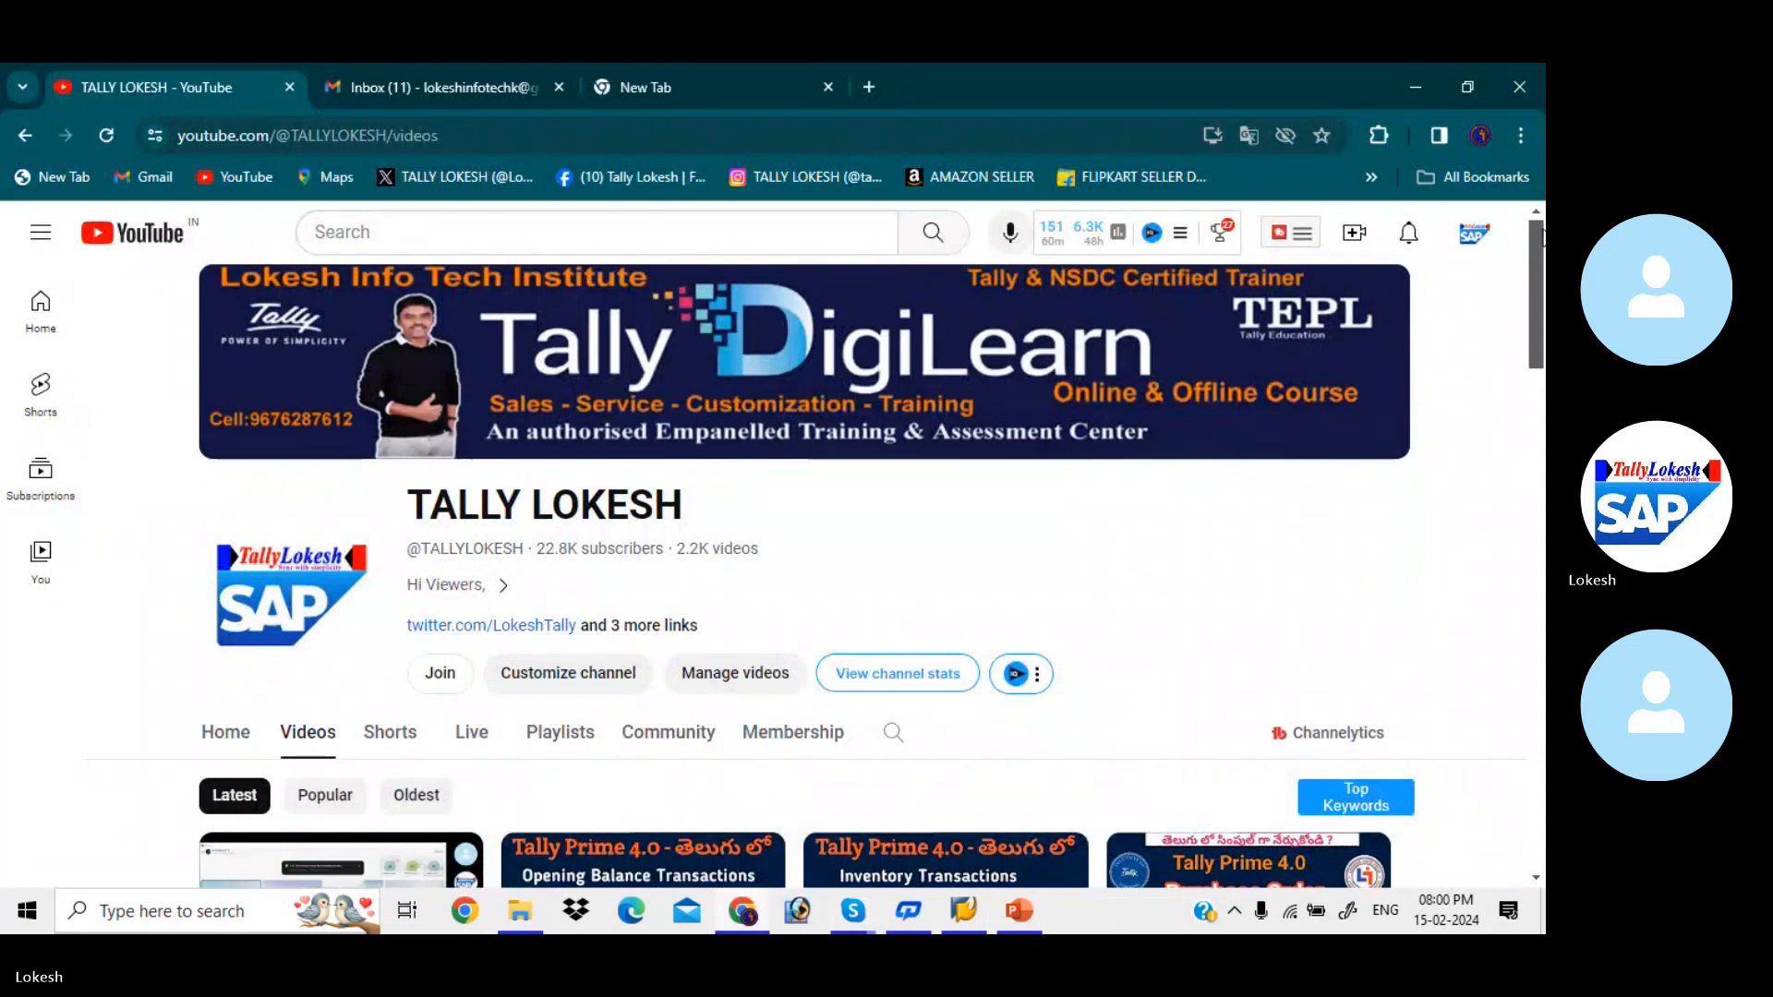
pyautogui.scroll(-1, 1542, 270)
pyautogui.moveTo(1544, 265)
pyautogui.mouseDown()
pyautogui.moveTo(1544, 344)
pyautogui.moveTo(1540, 242)
pyautogui.mouseUp()
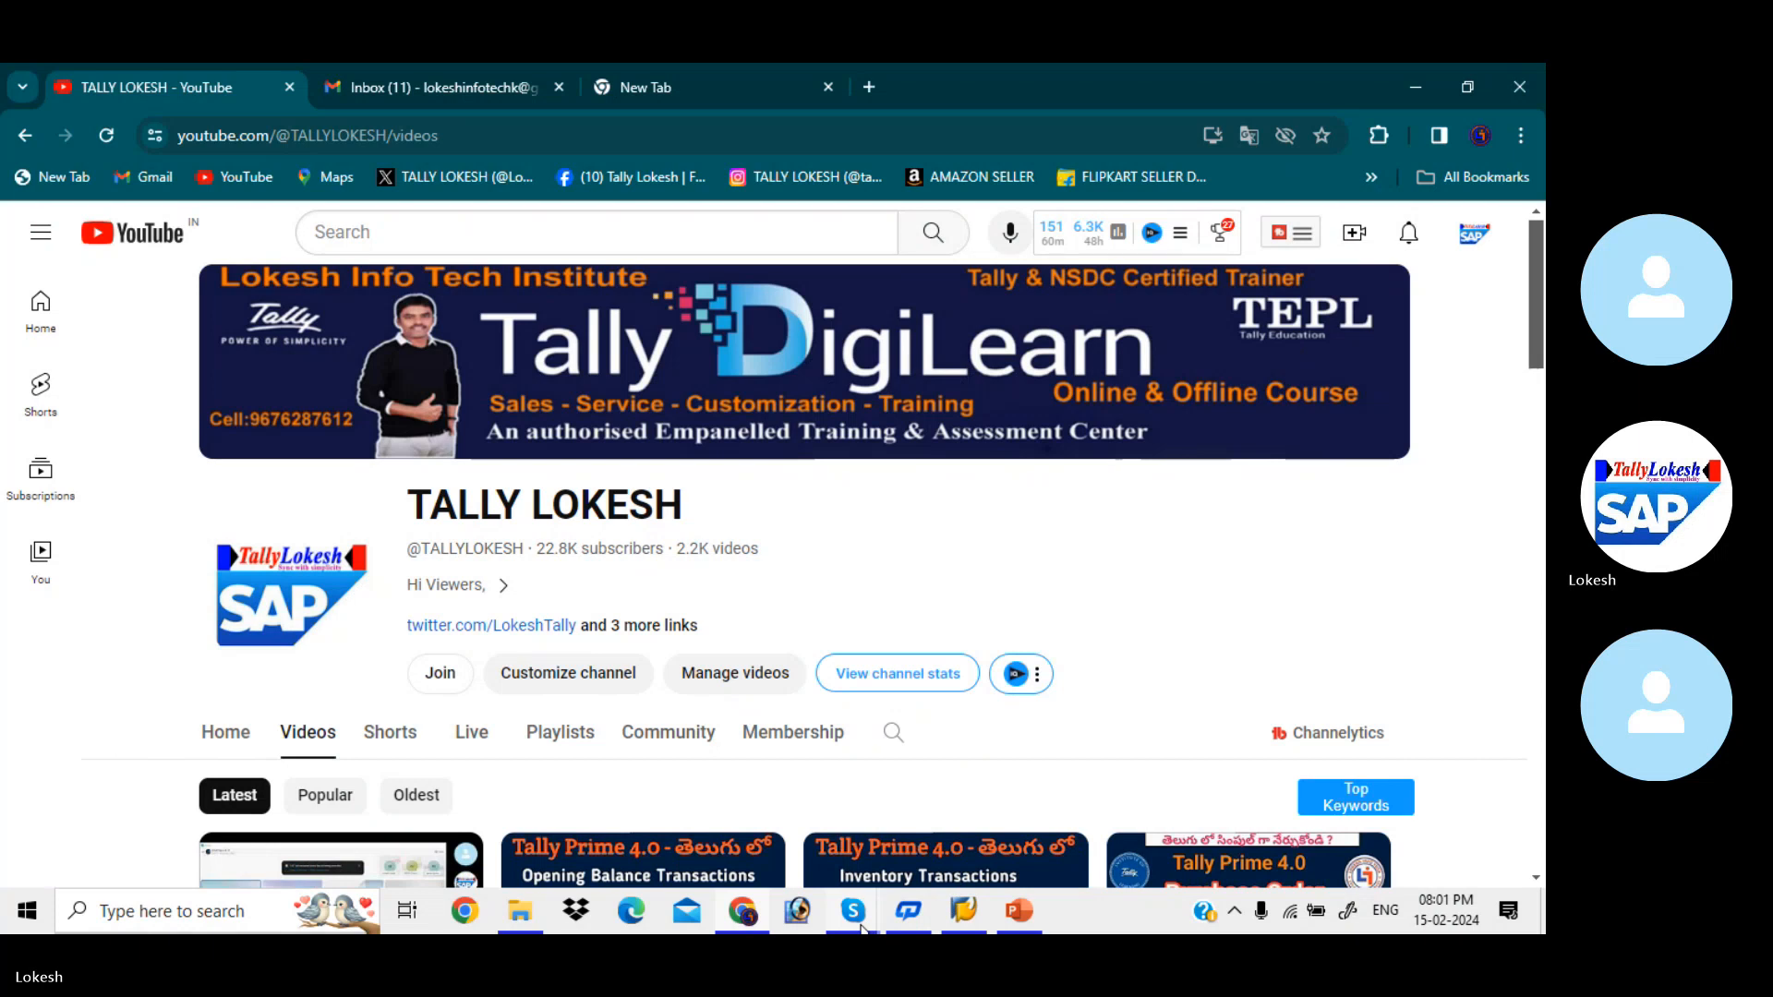
# - Switch to the APP presentation in PowerPoint to review the Steps for Configuration slide
pyautogui.moveTo(1022, 918)
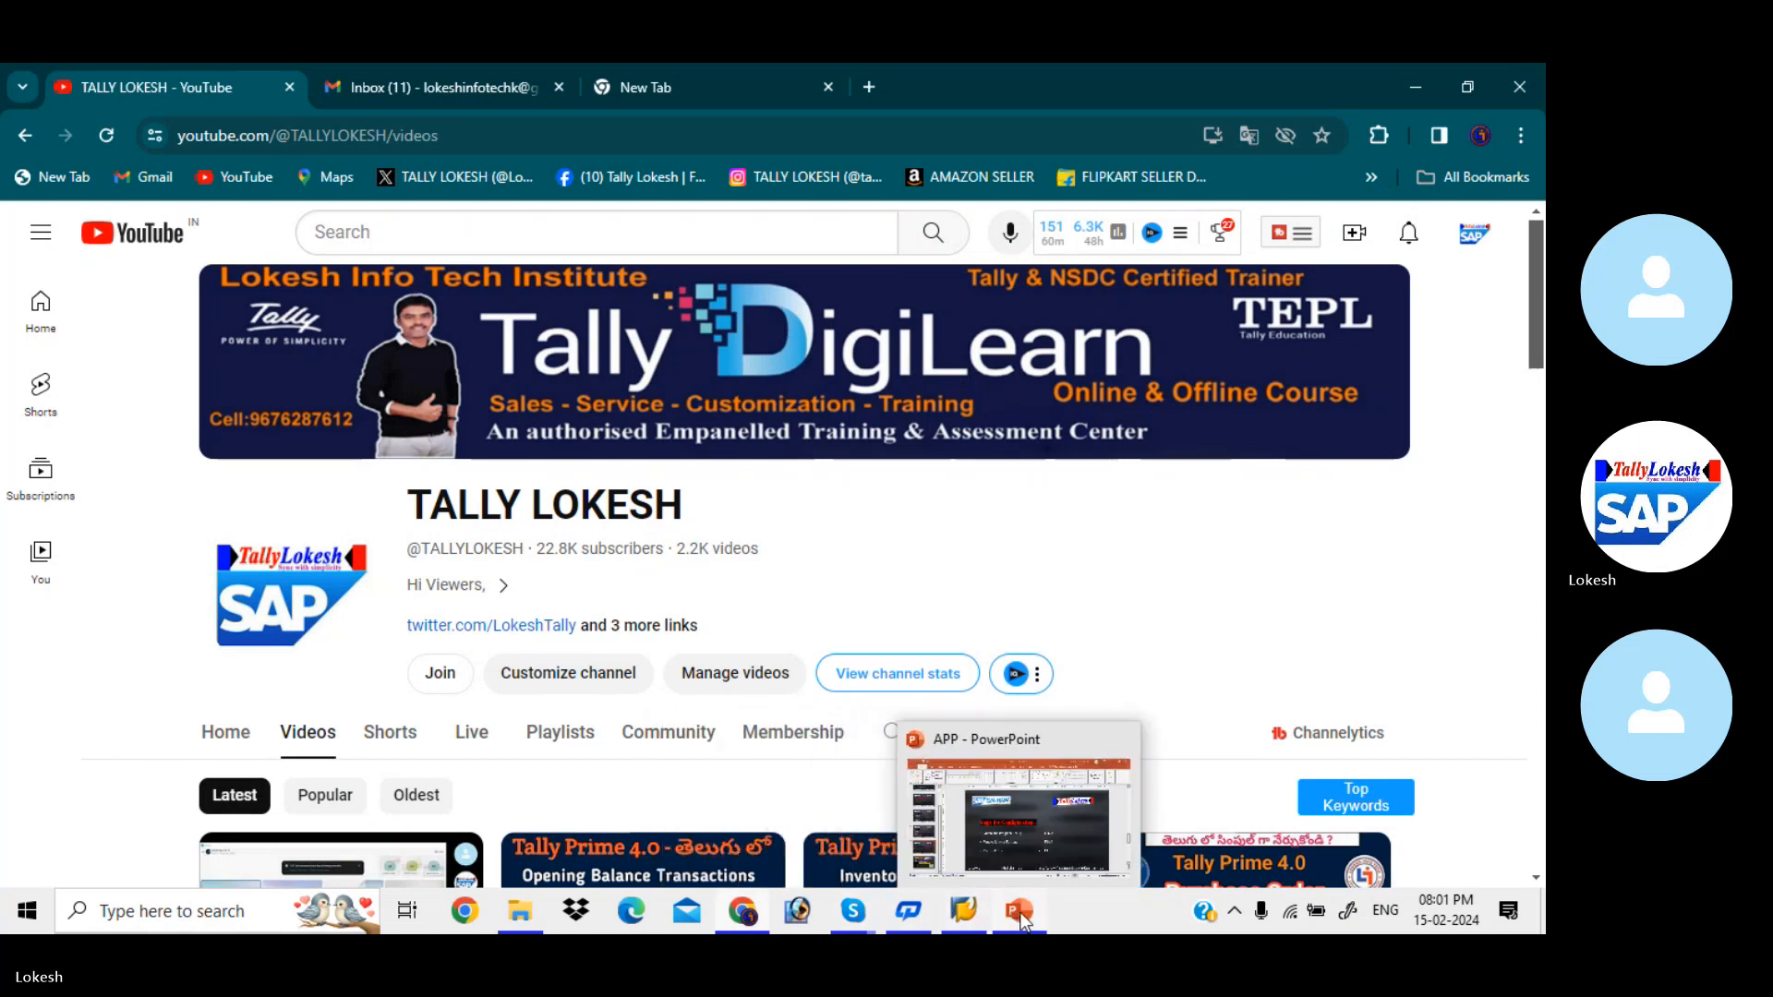
pyautogui.click(1022, 914)
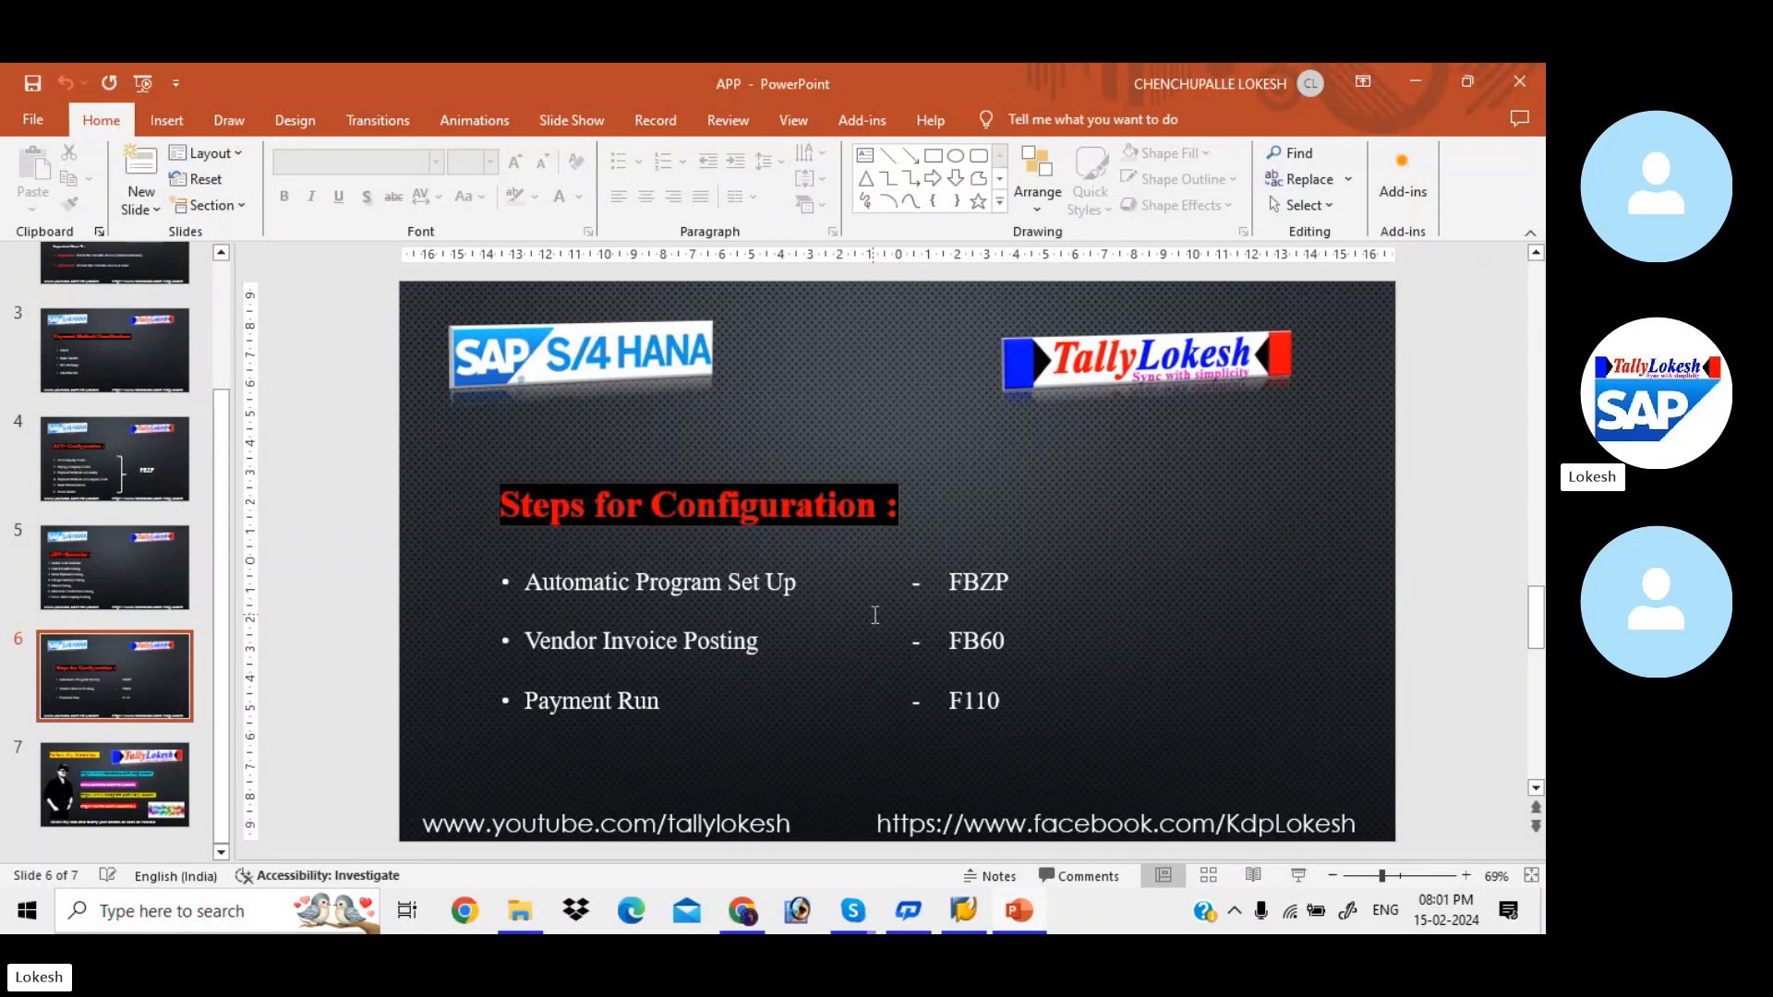
# - Switch to SAP Logon, open the EHP7 connection and log on to client 800 with the saved user ID and password
pyautogui.click(965, 909)
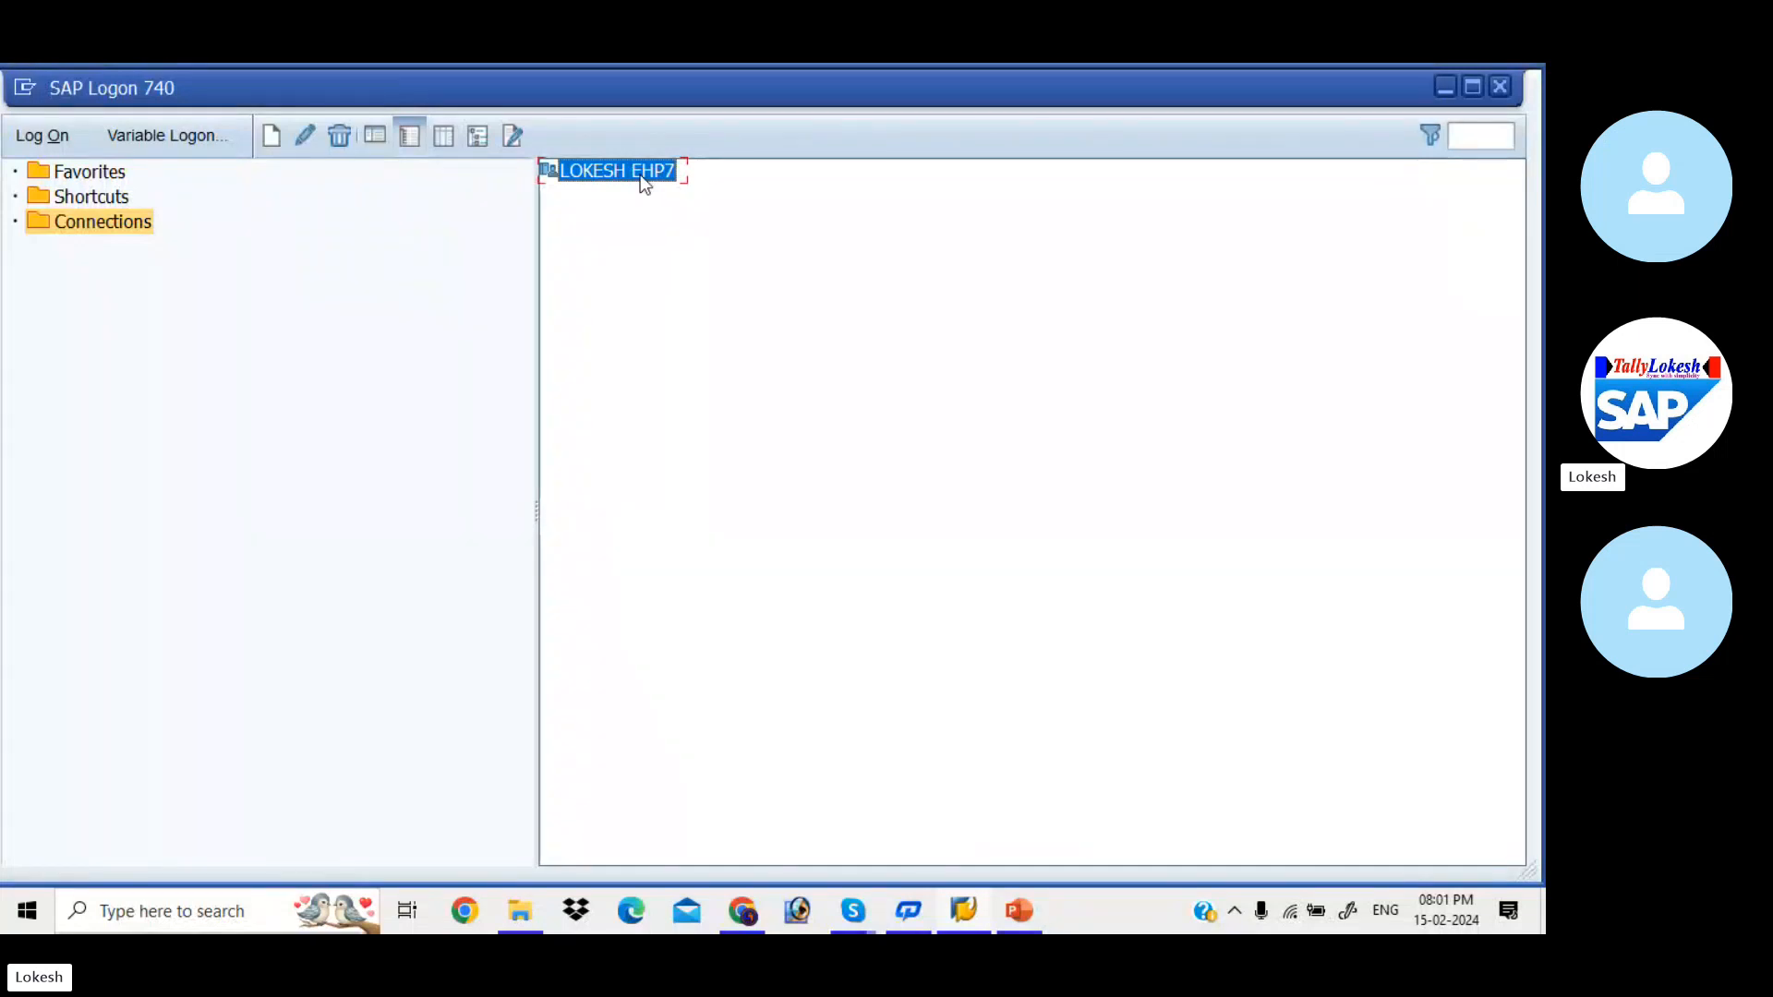
pyautogui.doubleClick(641, 175)
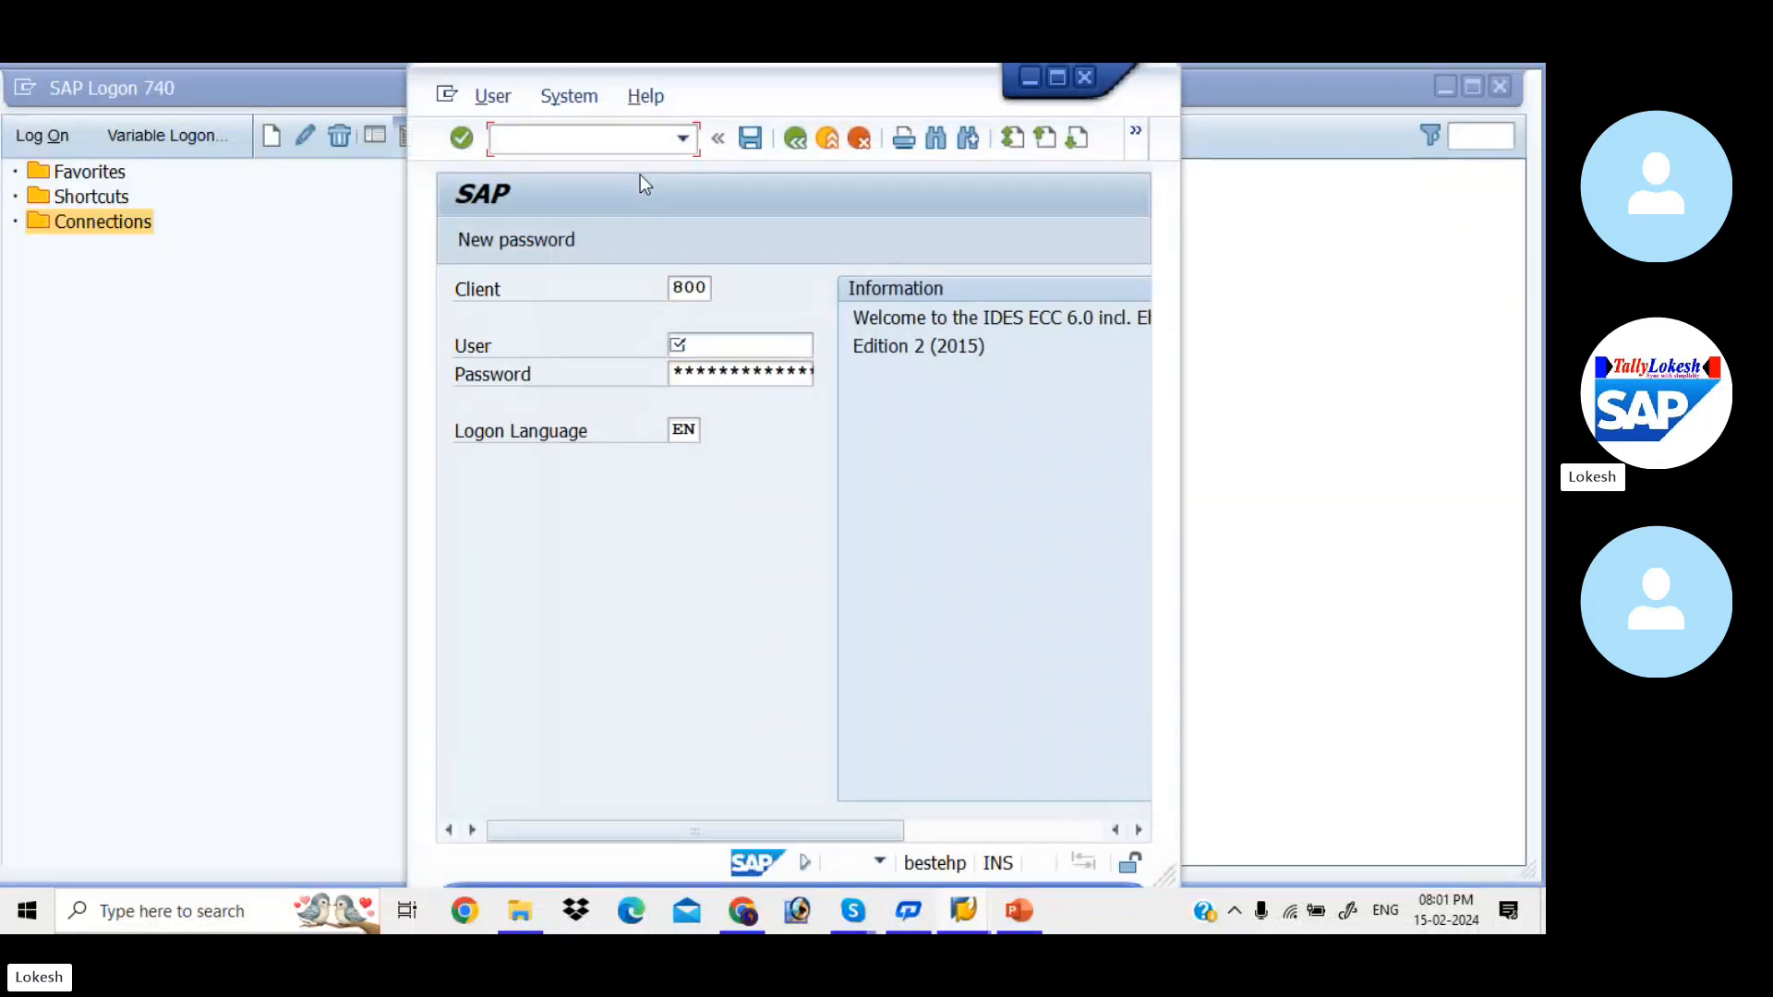
pyautogui.click(731, 332)
pyautogui.press('Down')
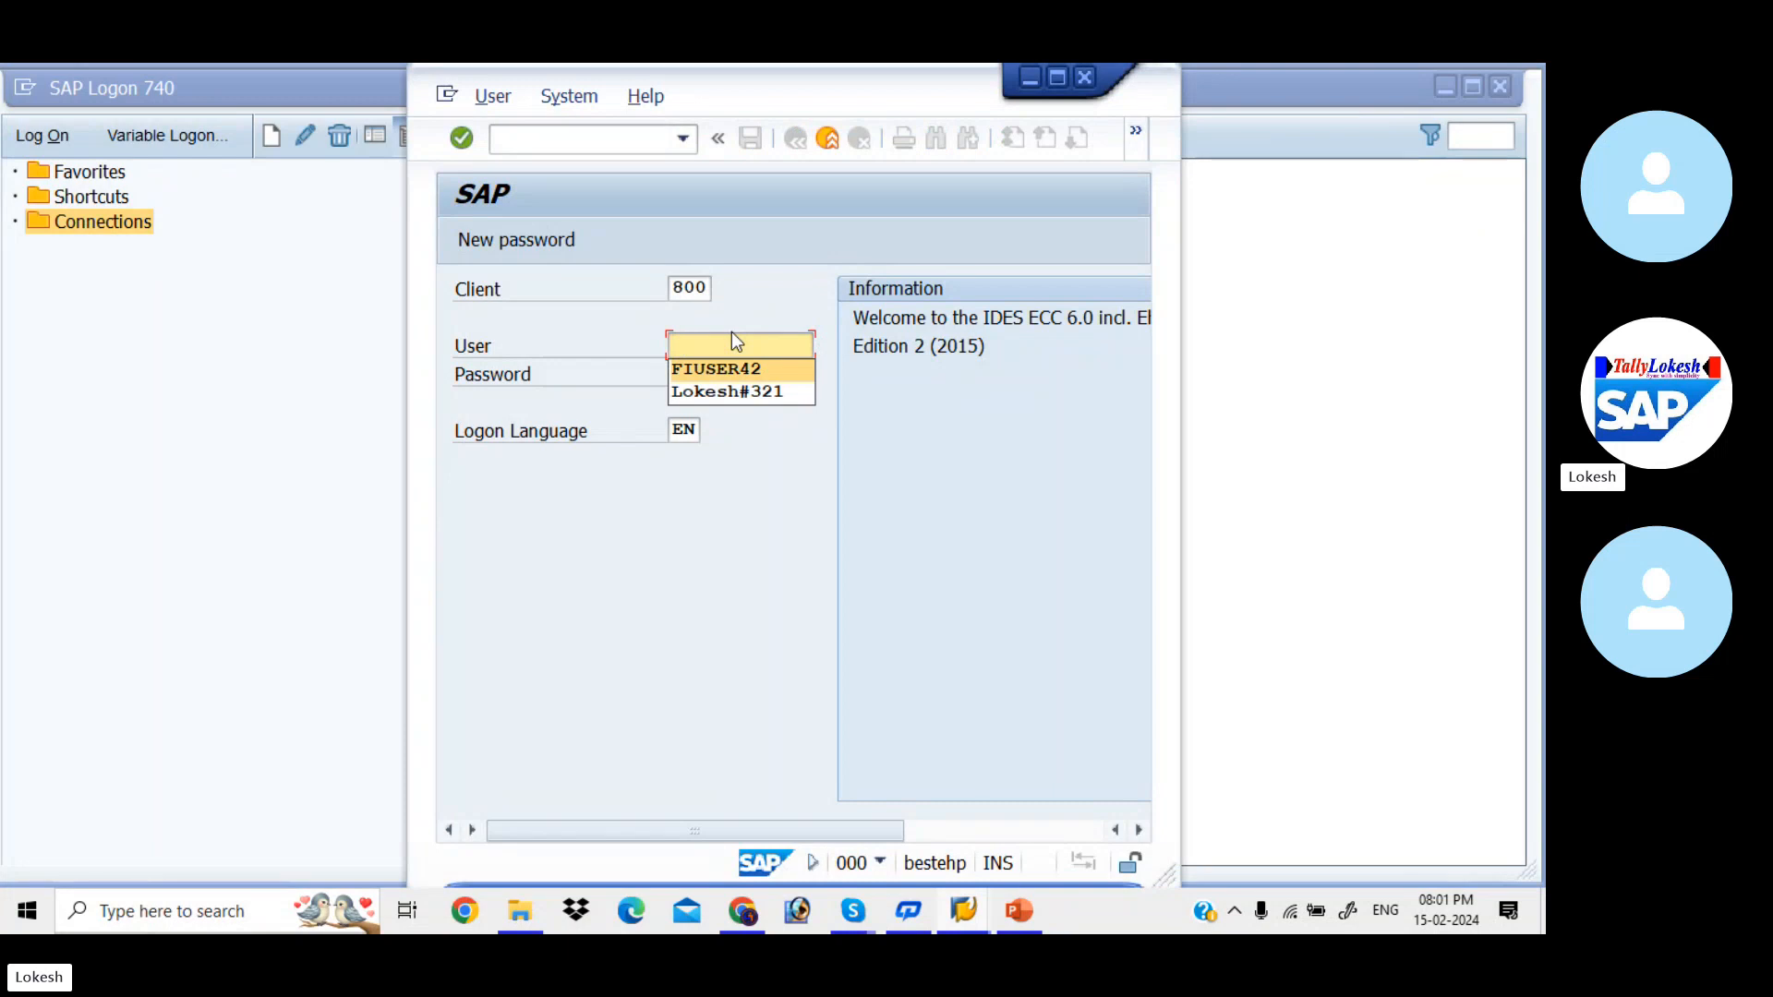
pyautogui.press('Tab')
pyautogui.write('****')
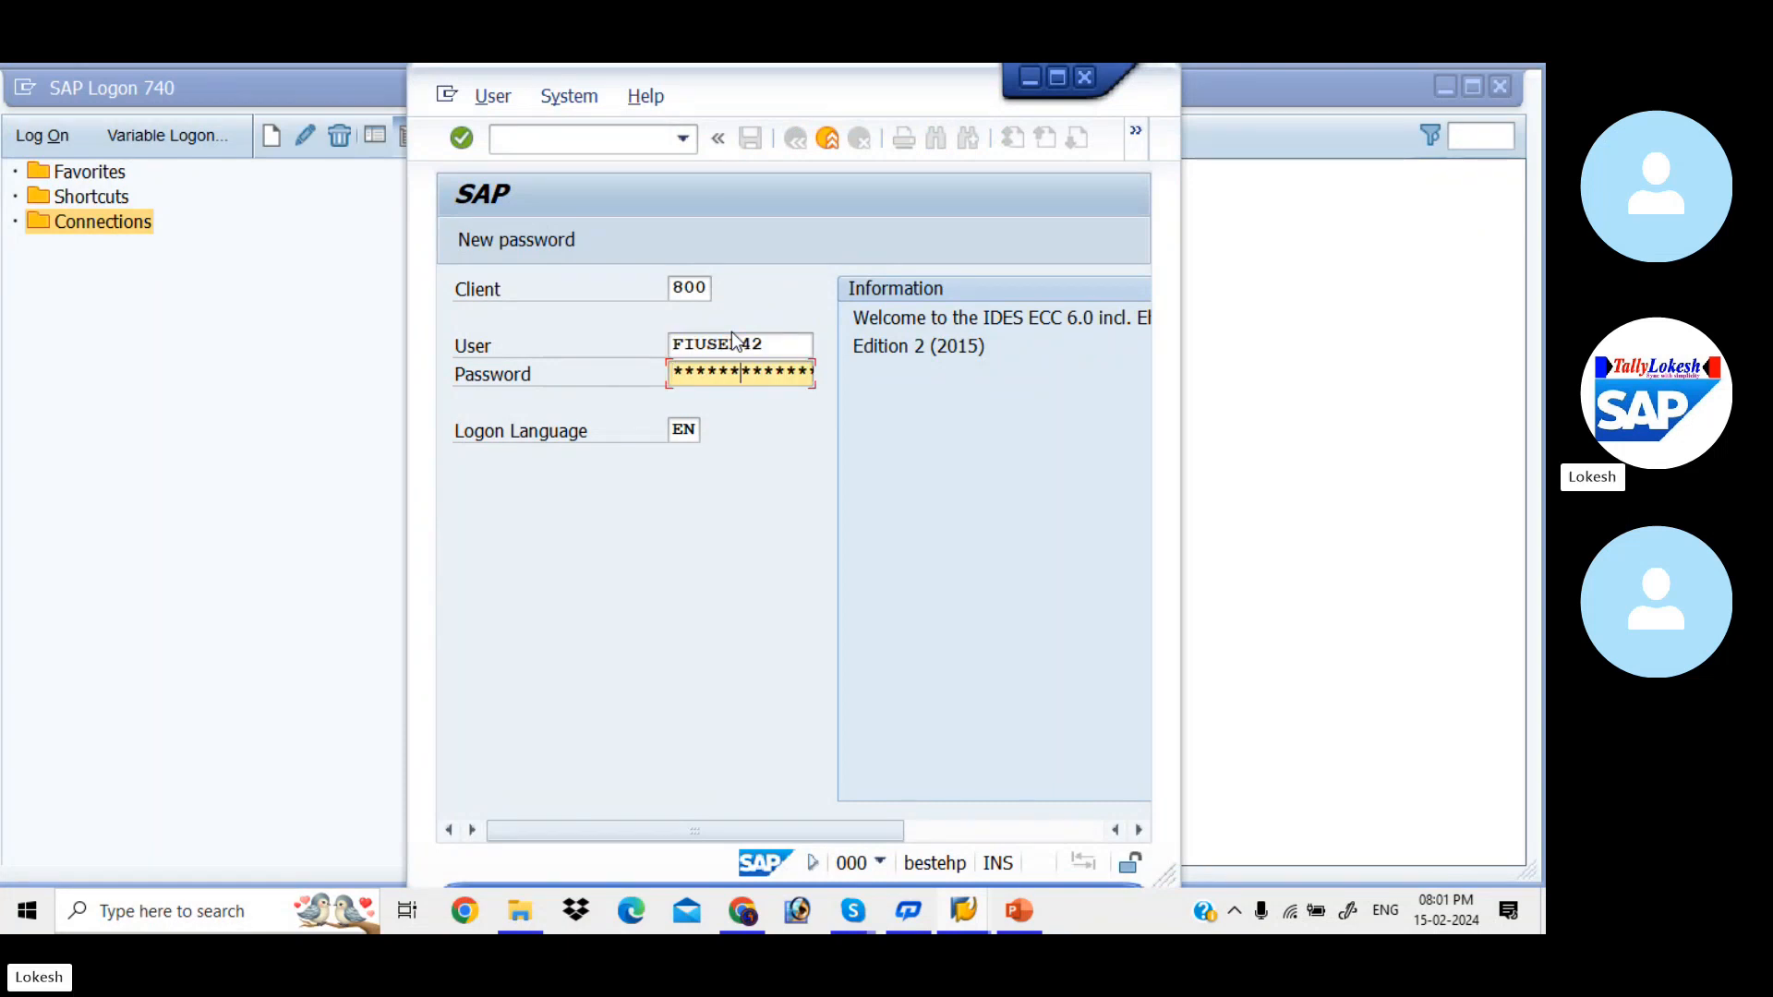
pyautogui.press('Return')
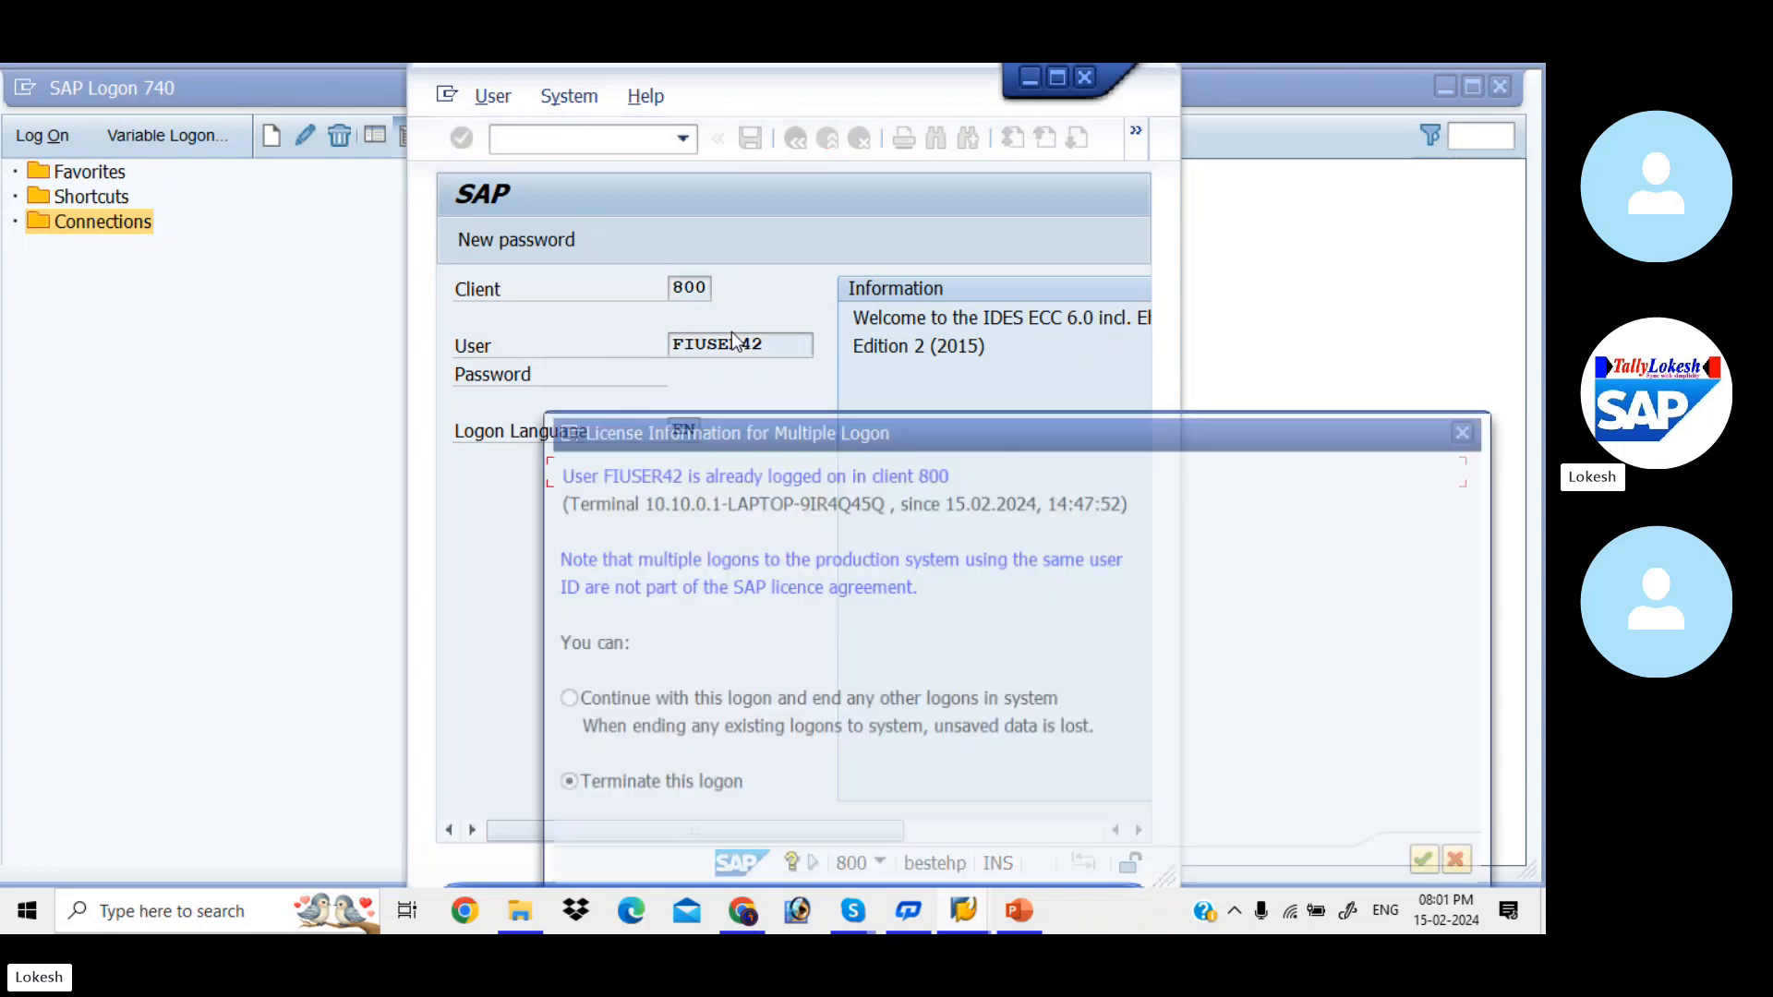
# - Continue with this logon, ending any other logons in the system, and maximize the SAP Easy Access window
pyautogui.click(565, 702)
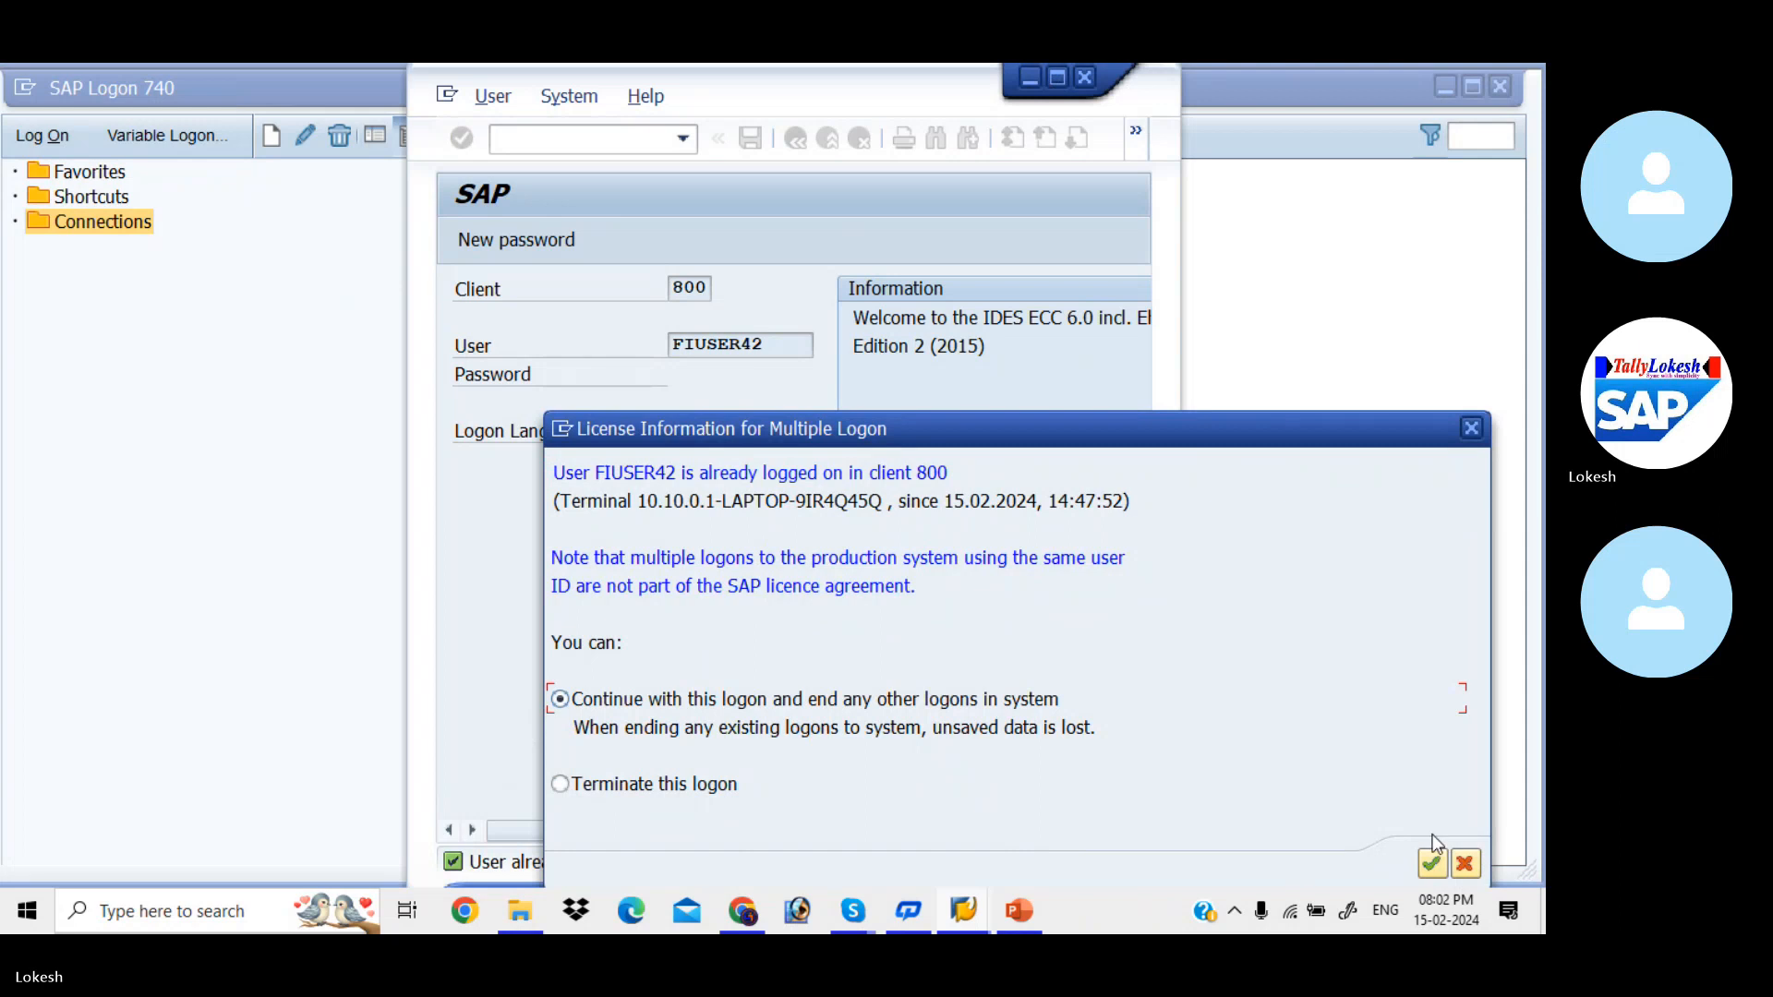
pyautogui.click(1432, 863)
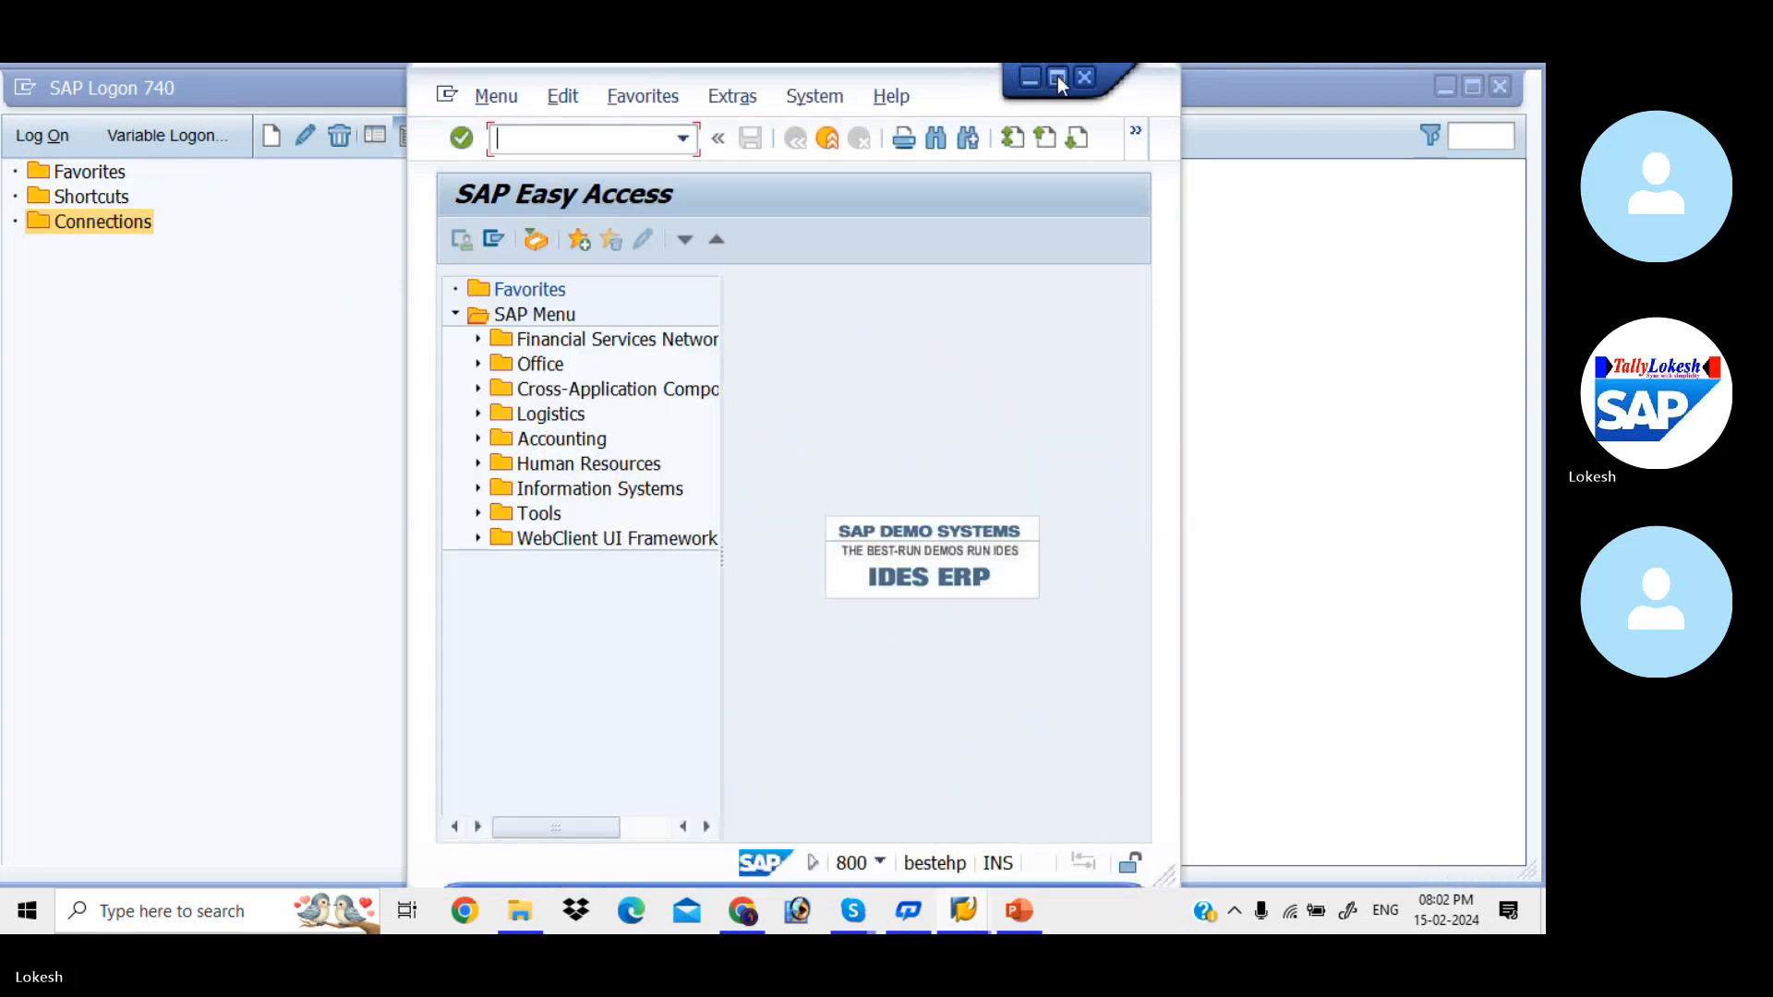
pyautogui.click(1058, 80)
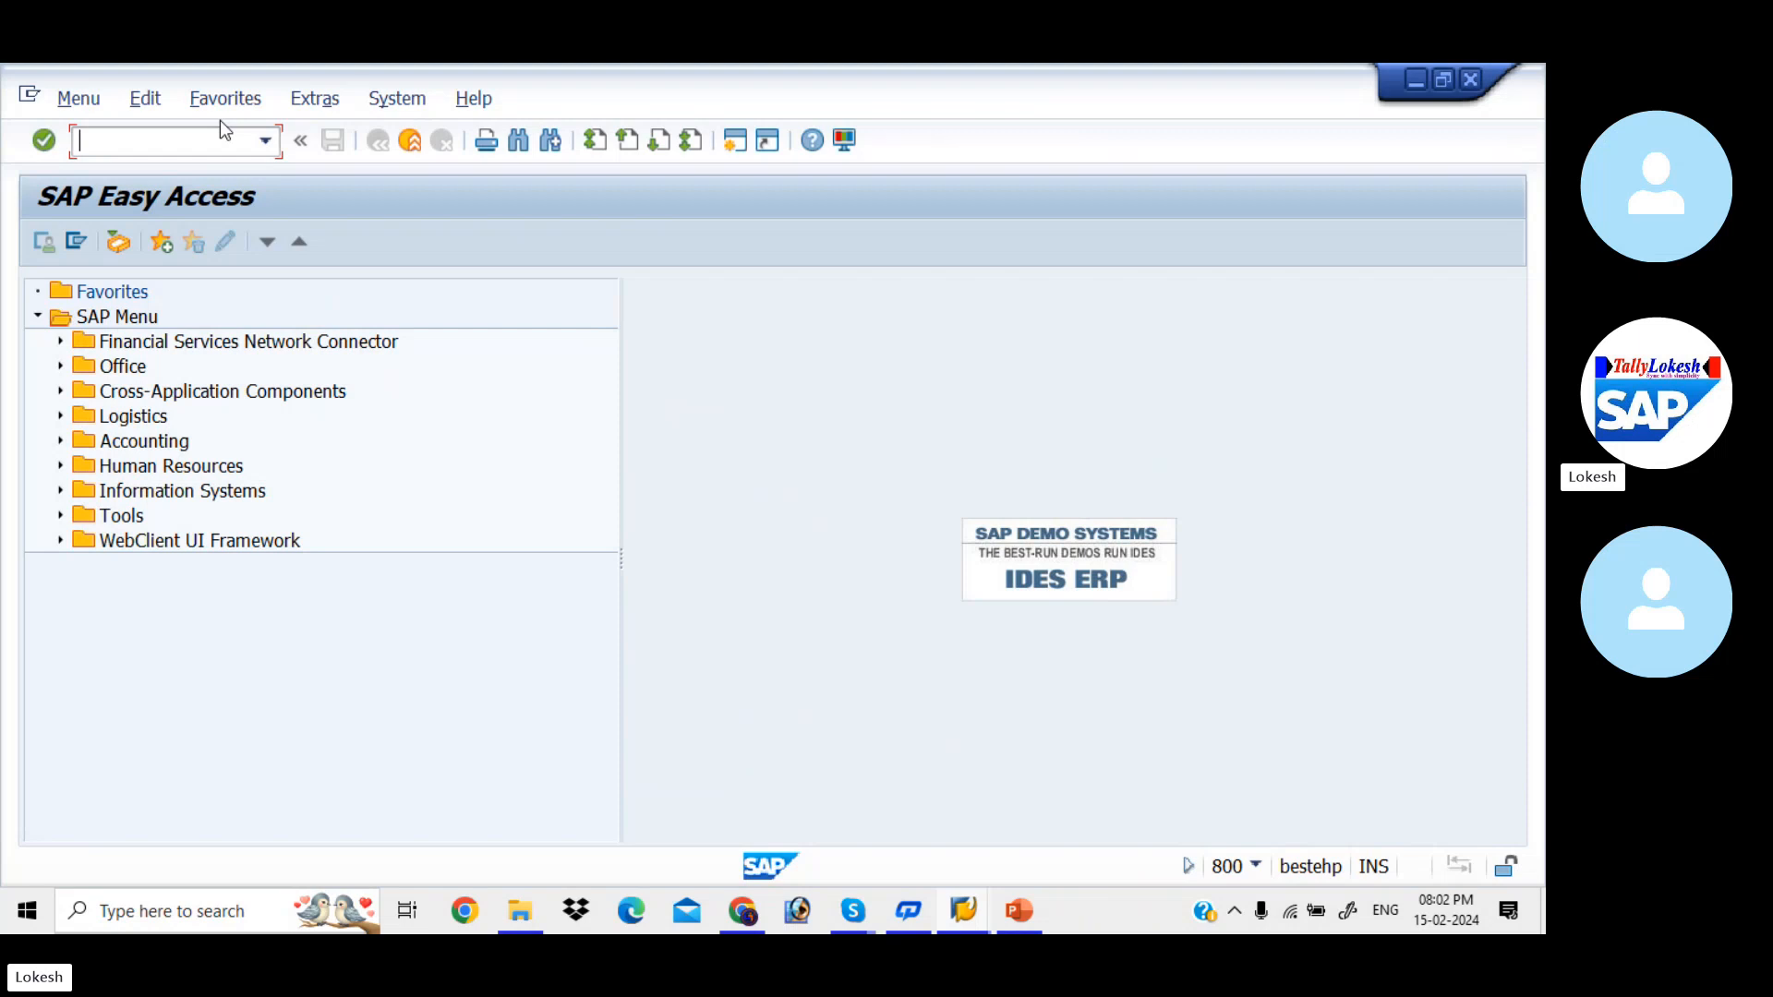
# - Start transaction FB60 and select KALYAN PVT LTD as the vendor from the company code KIAB vendor search
pyautogui.write('FB60')
pyautogui.press('Return')
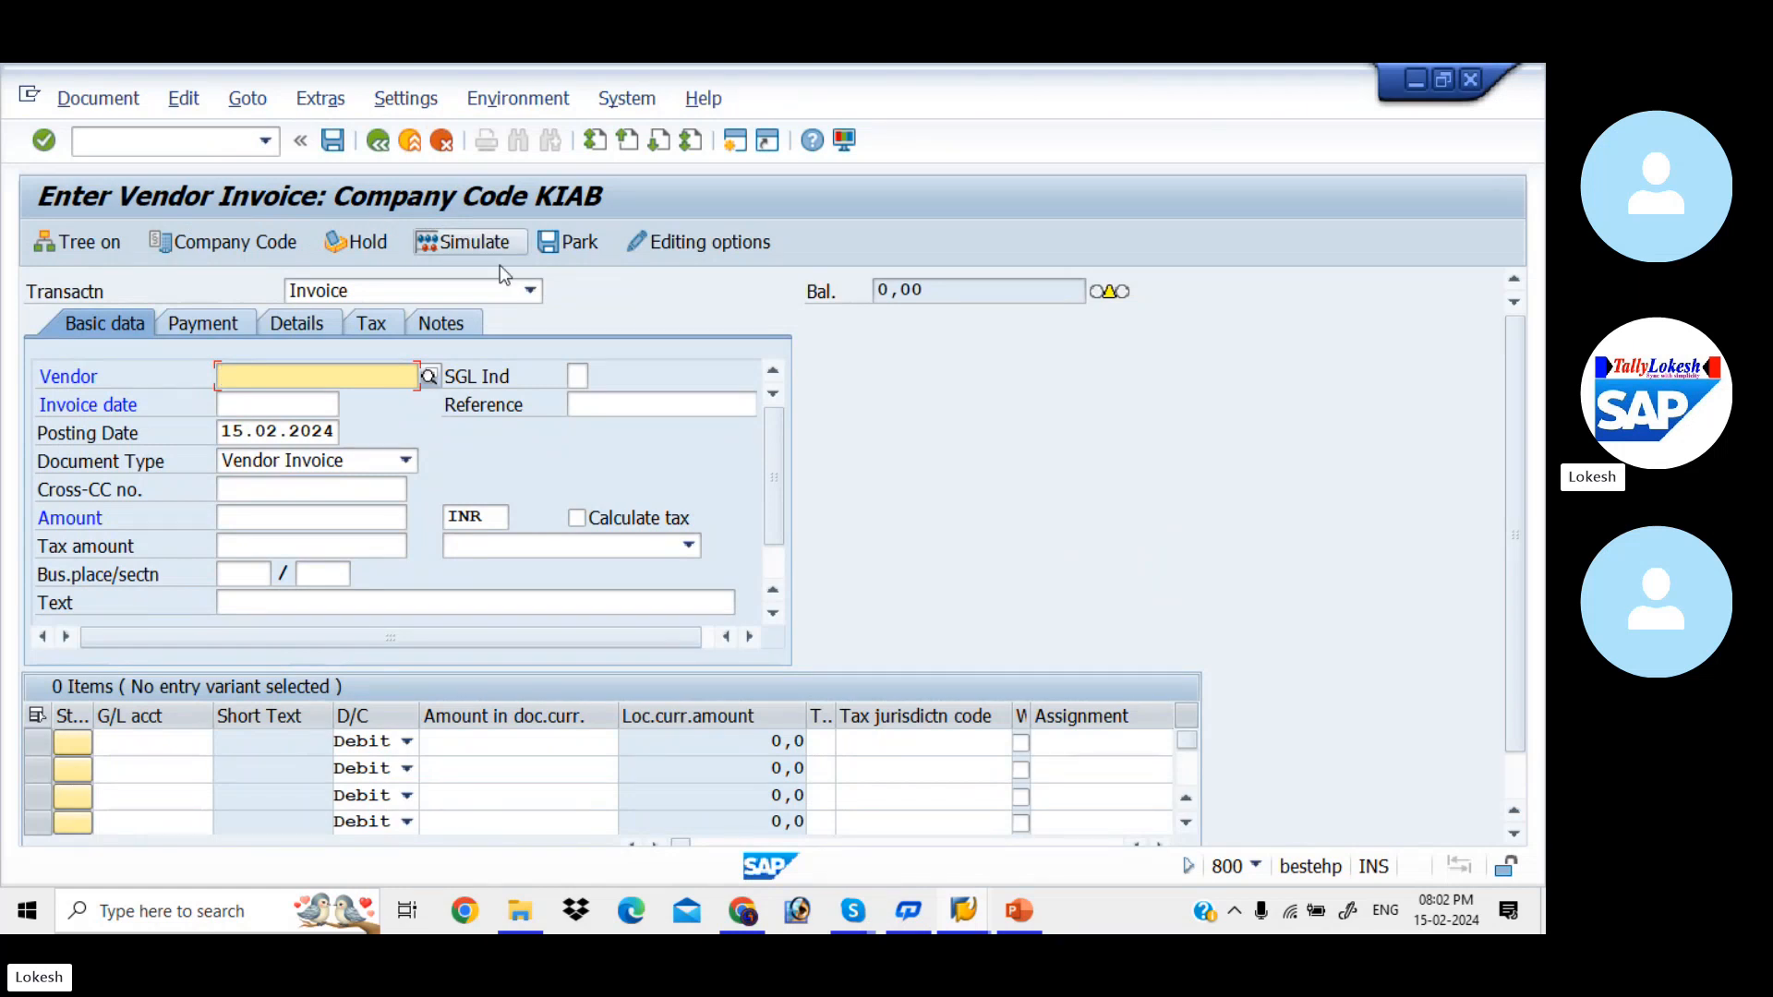
pyautogui.click(432, 376)
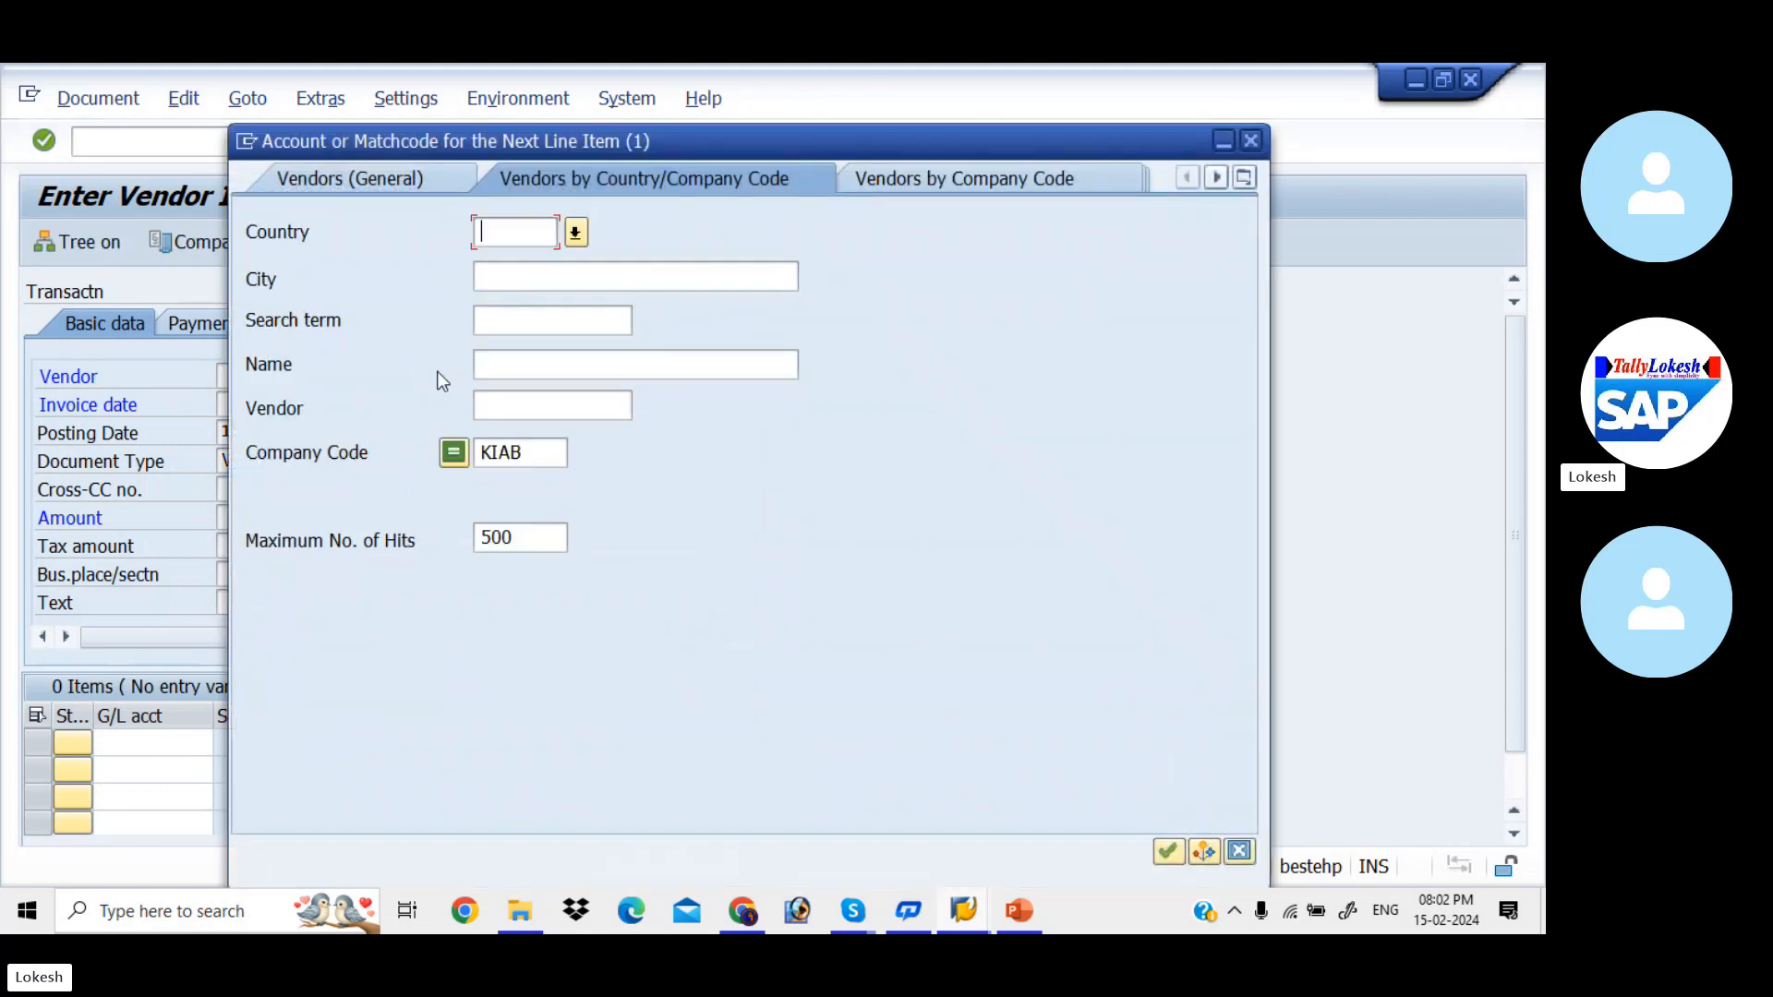
pyautogui.press('Return')
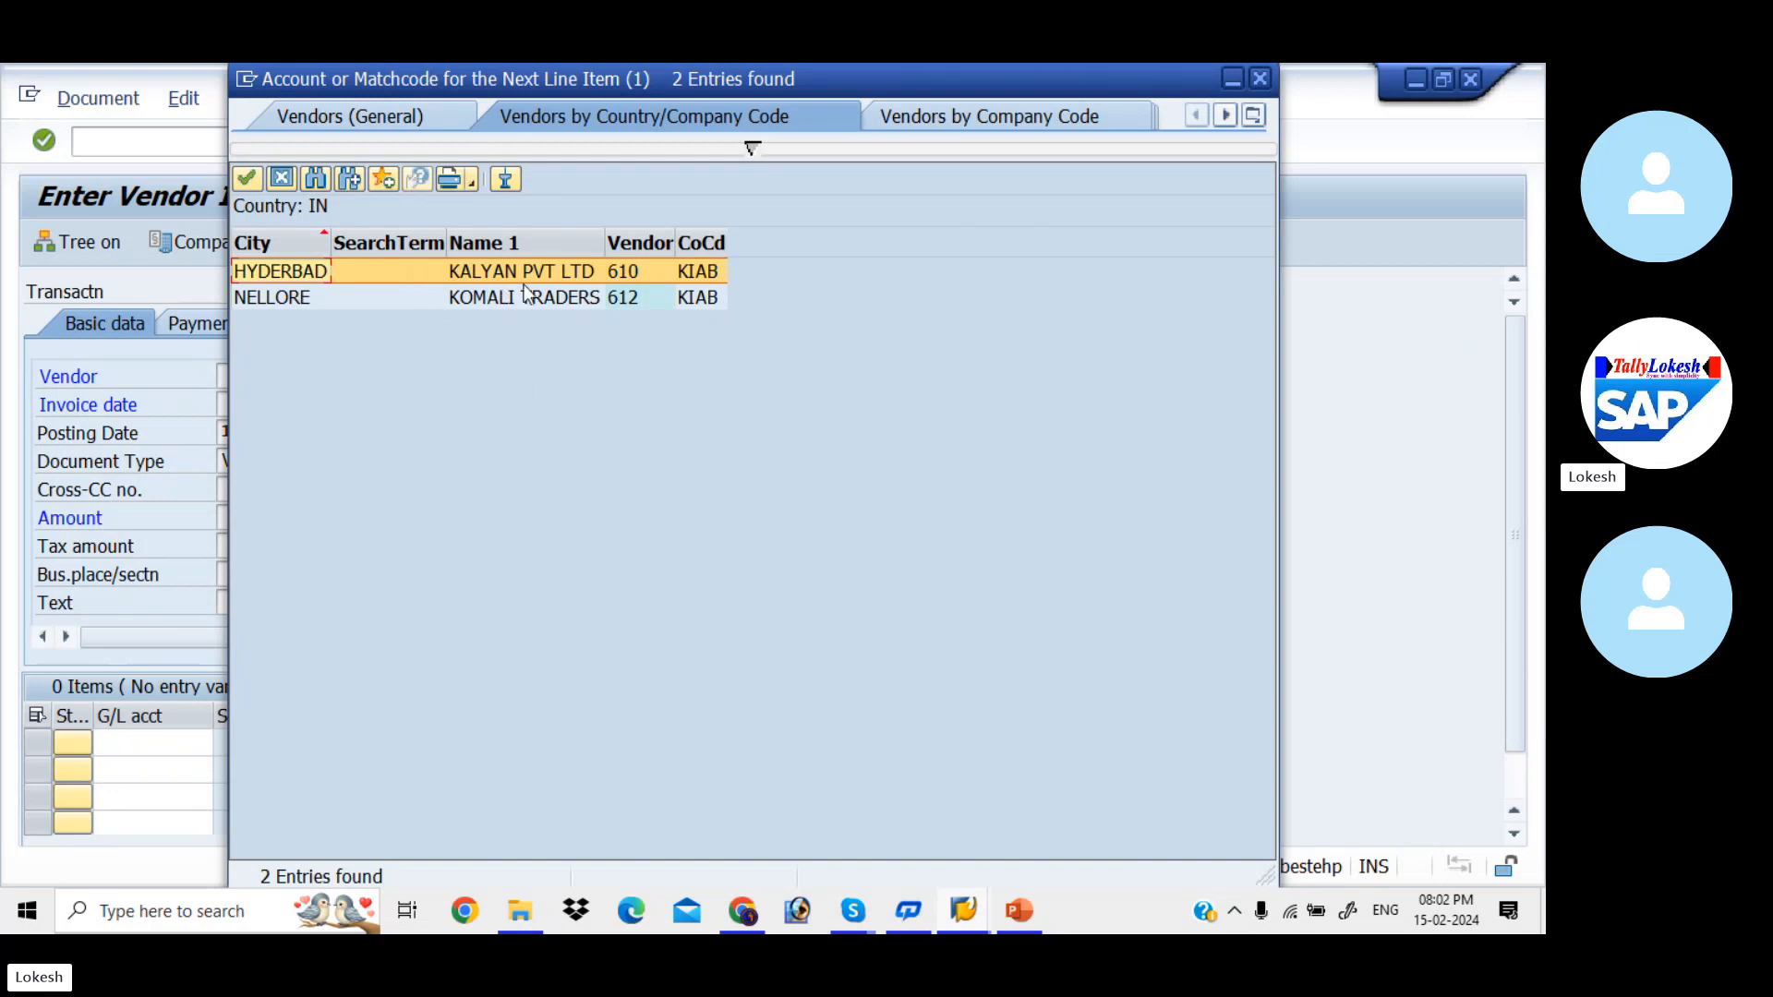
pyautogui.doubleClick(539, 271)
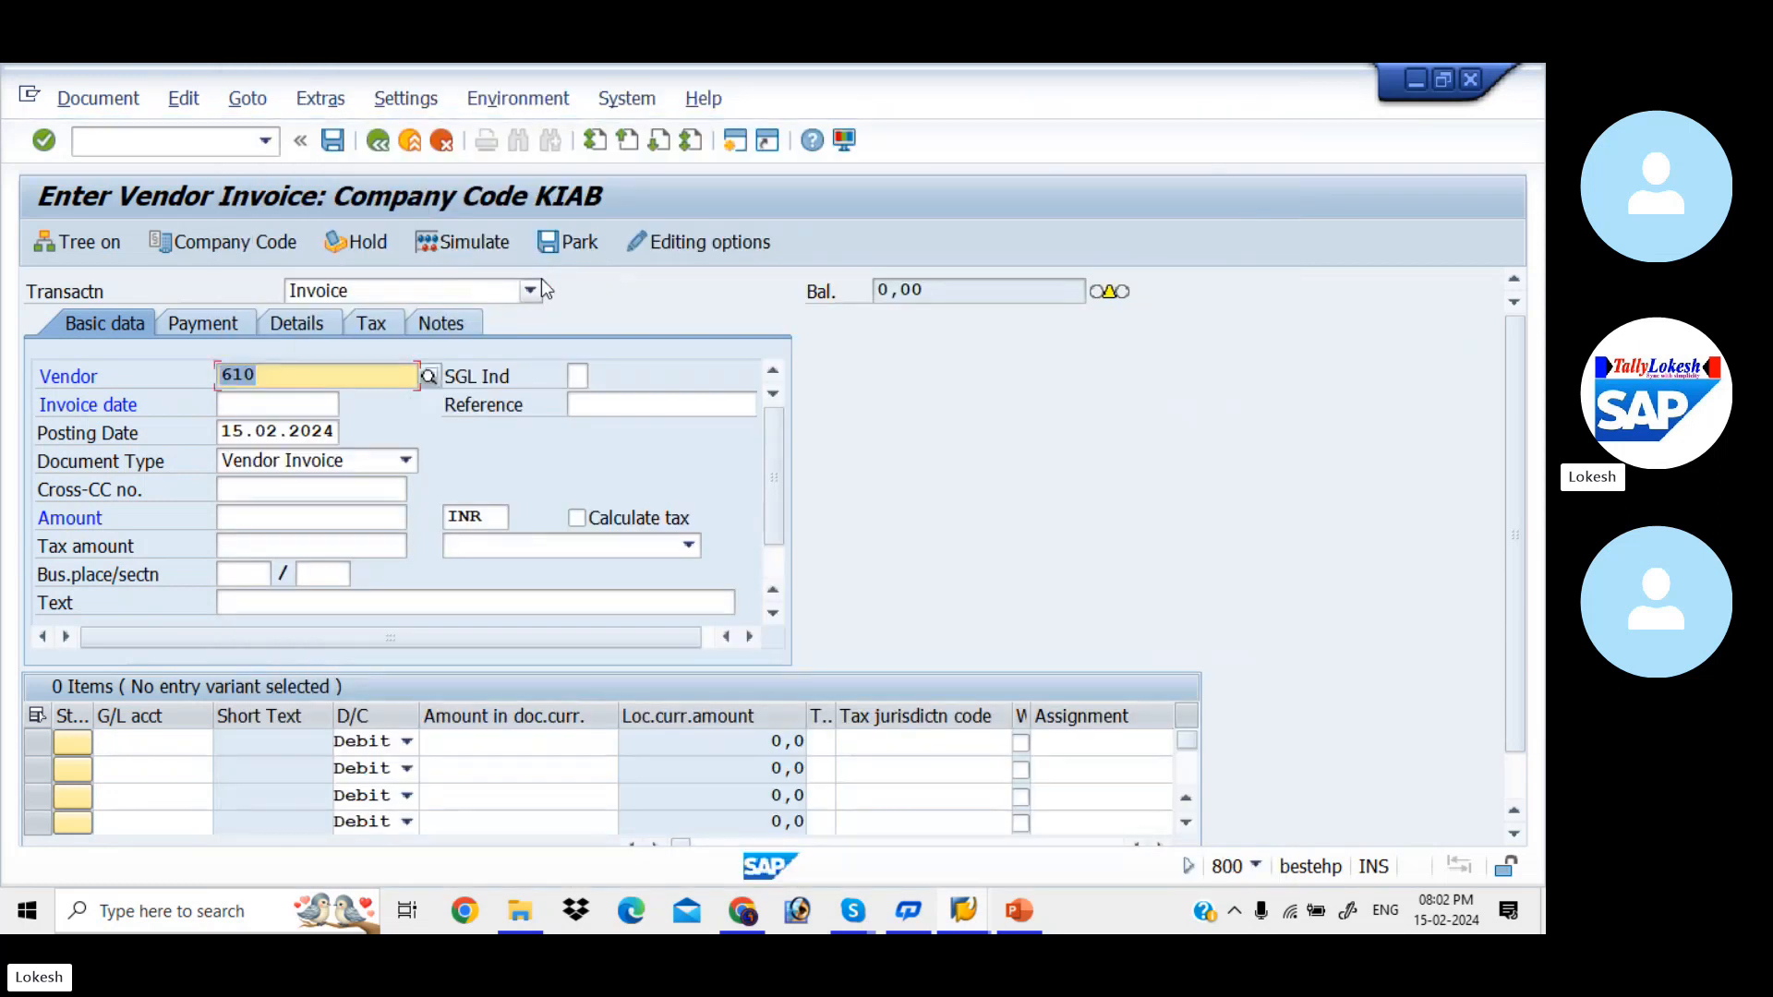
# - Set the vendor invoice date to 15.02.2024 and the reference to VEN-001
pyautogui.click(294, 401)
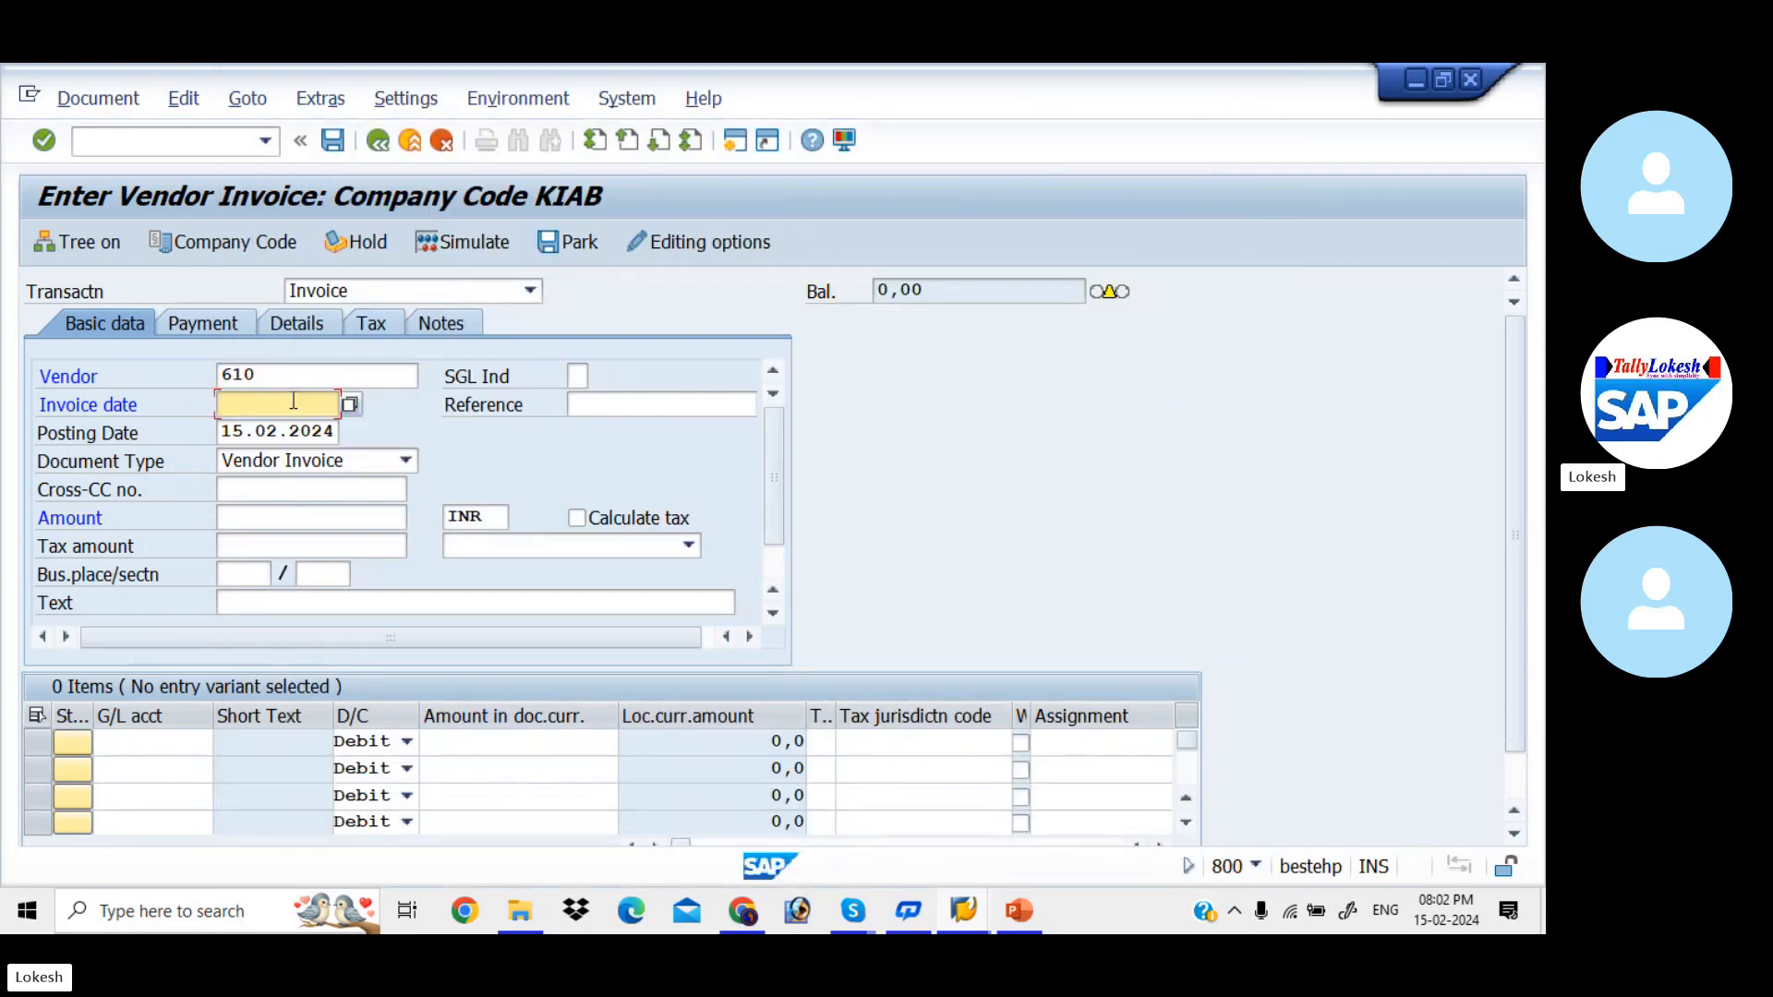
pyautogui.write('15')
pyautogui.press('Tab')
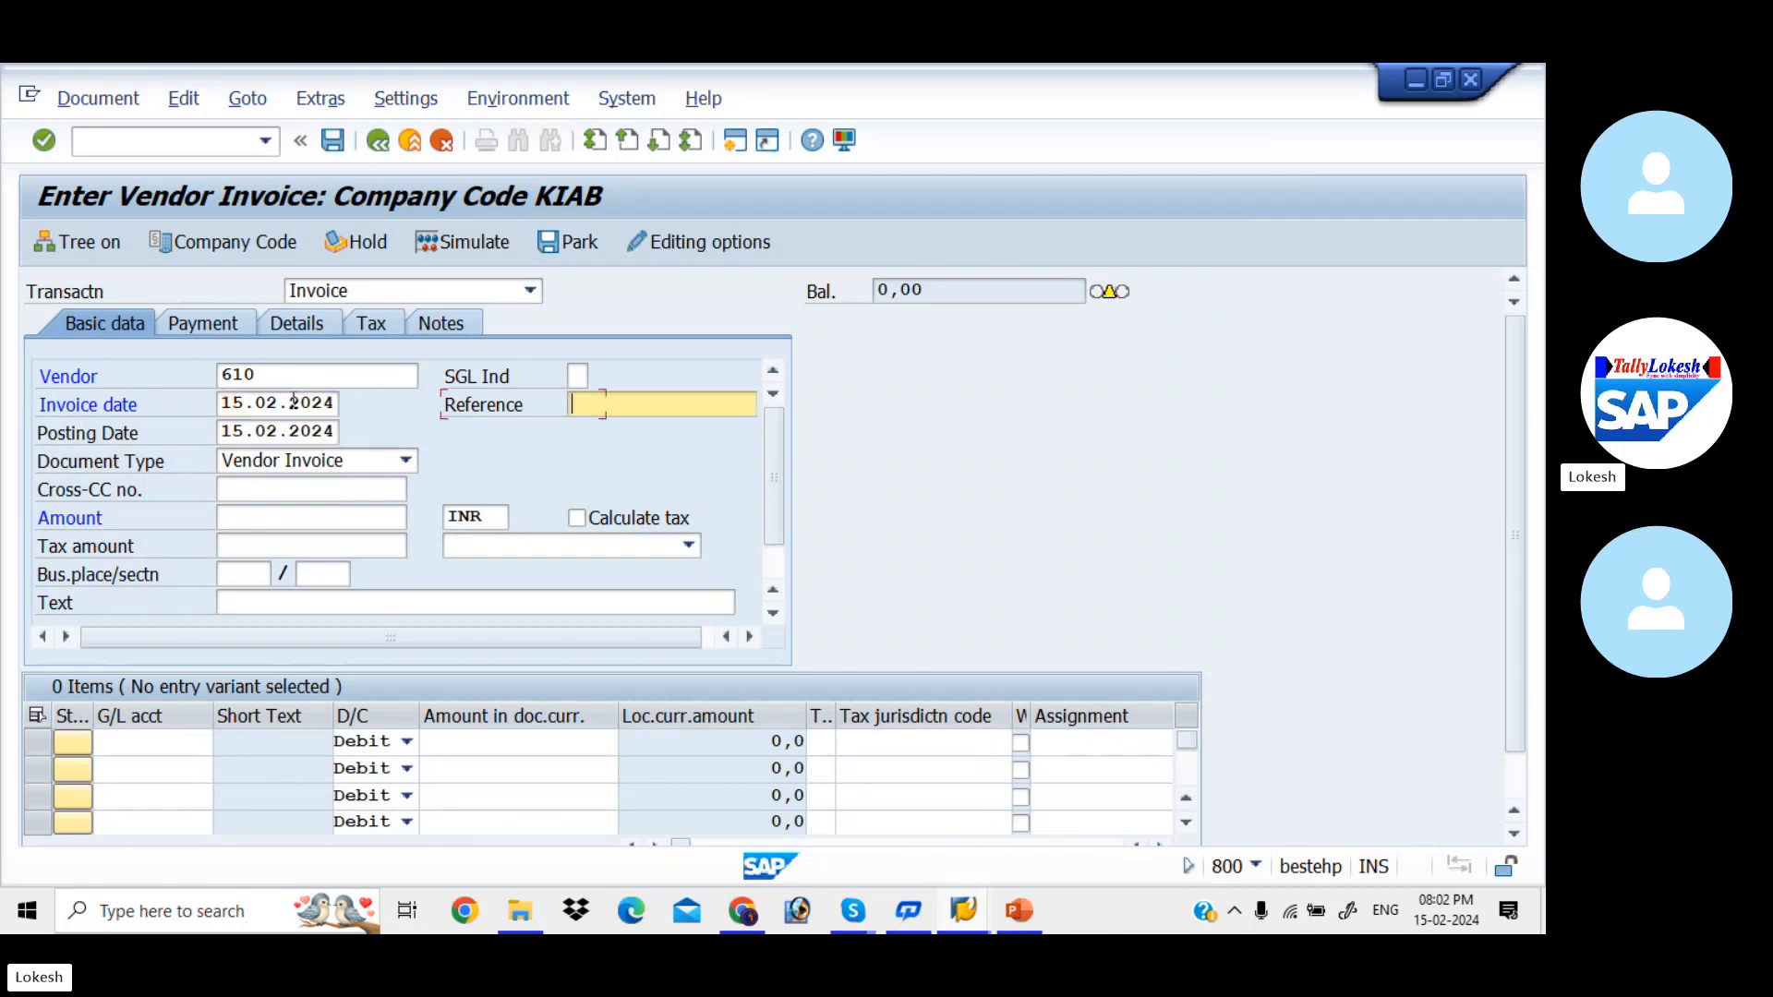
pyautogui.write('V')
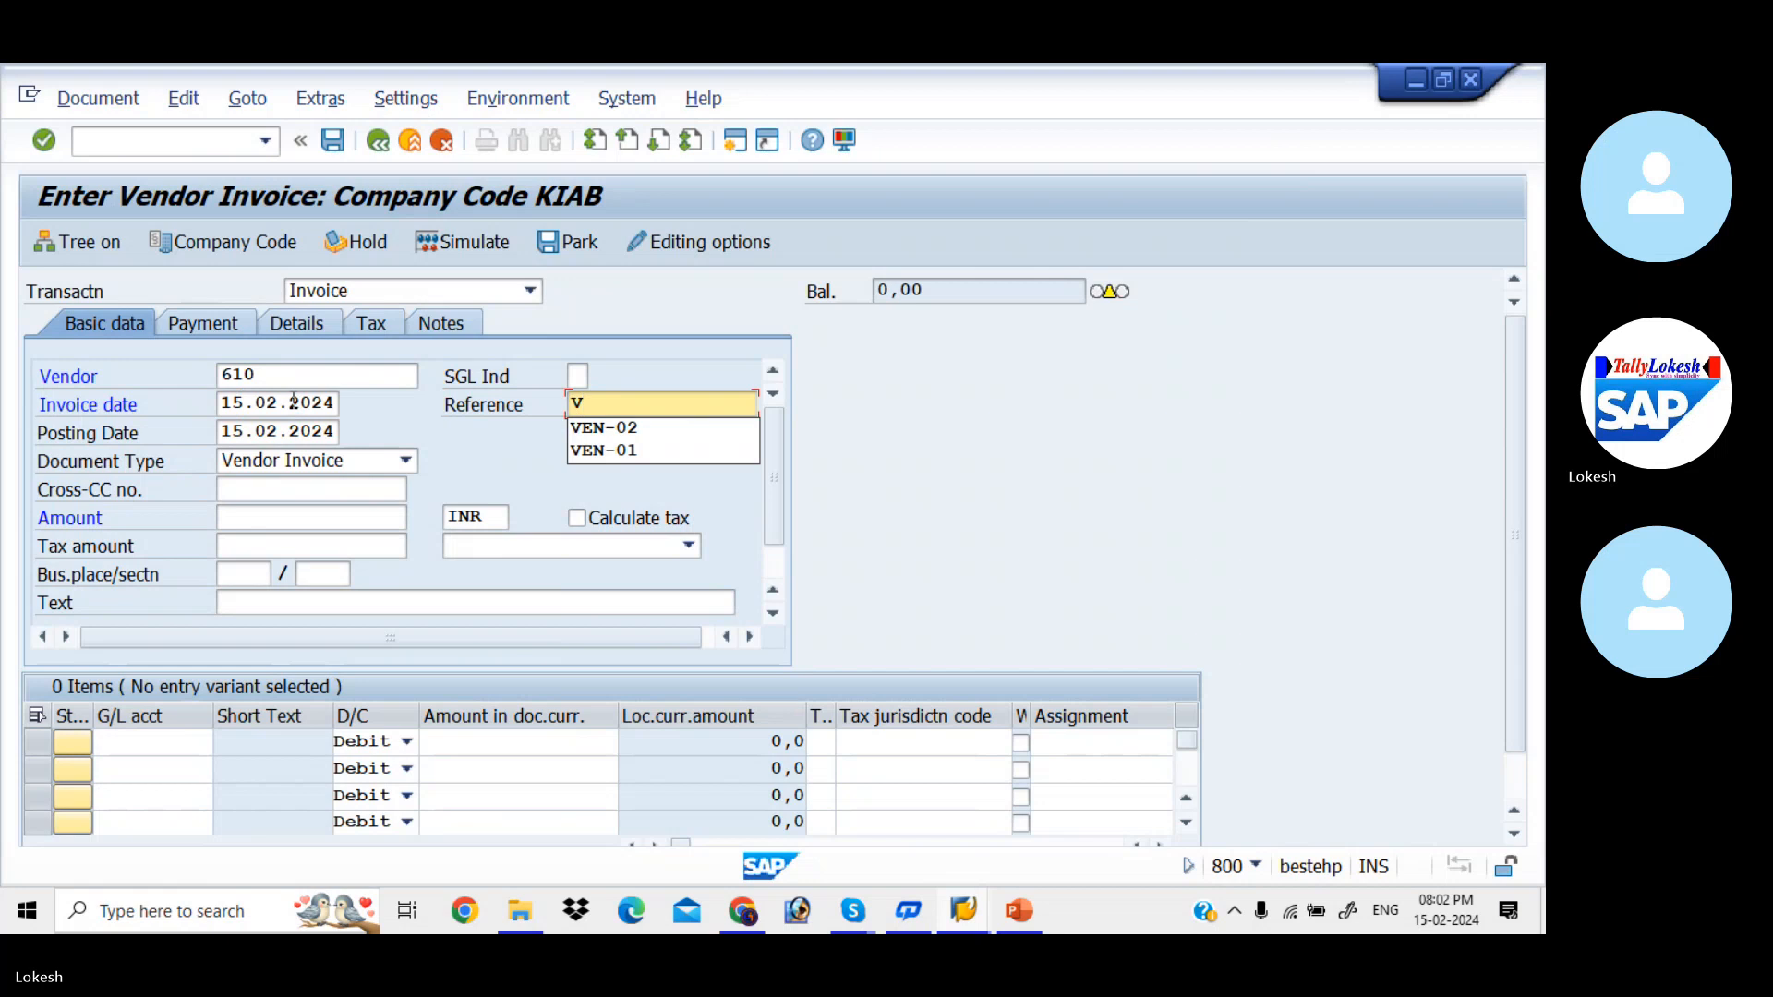
pyautogui.press('Down')
pyautogui.press('Tab')
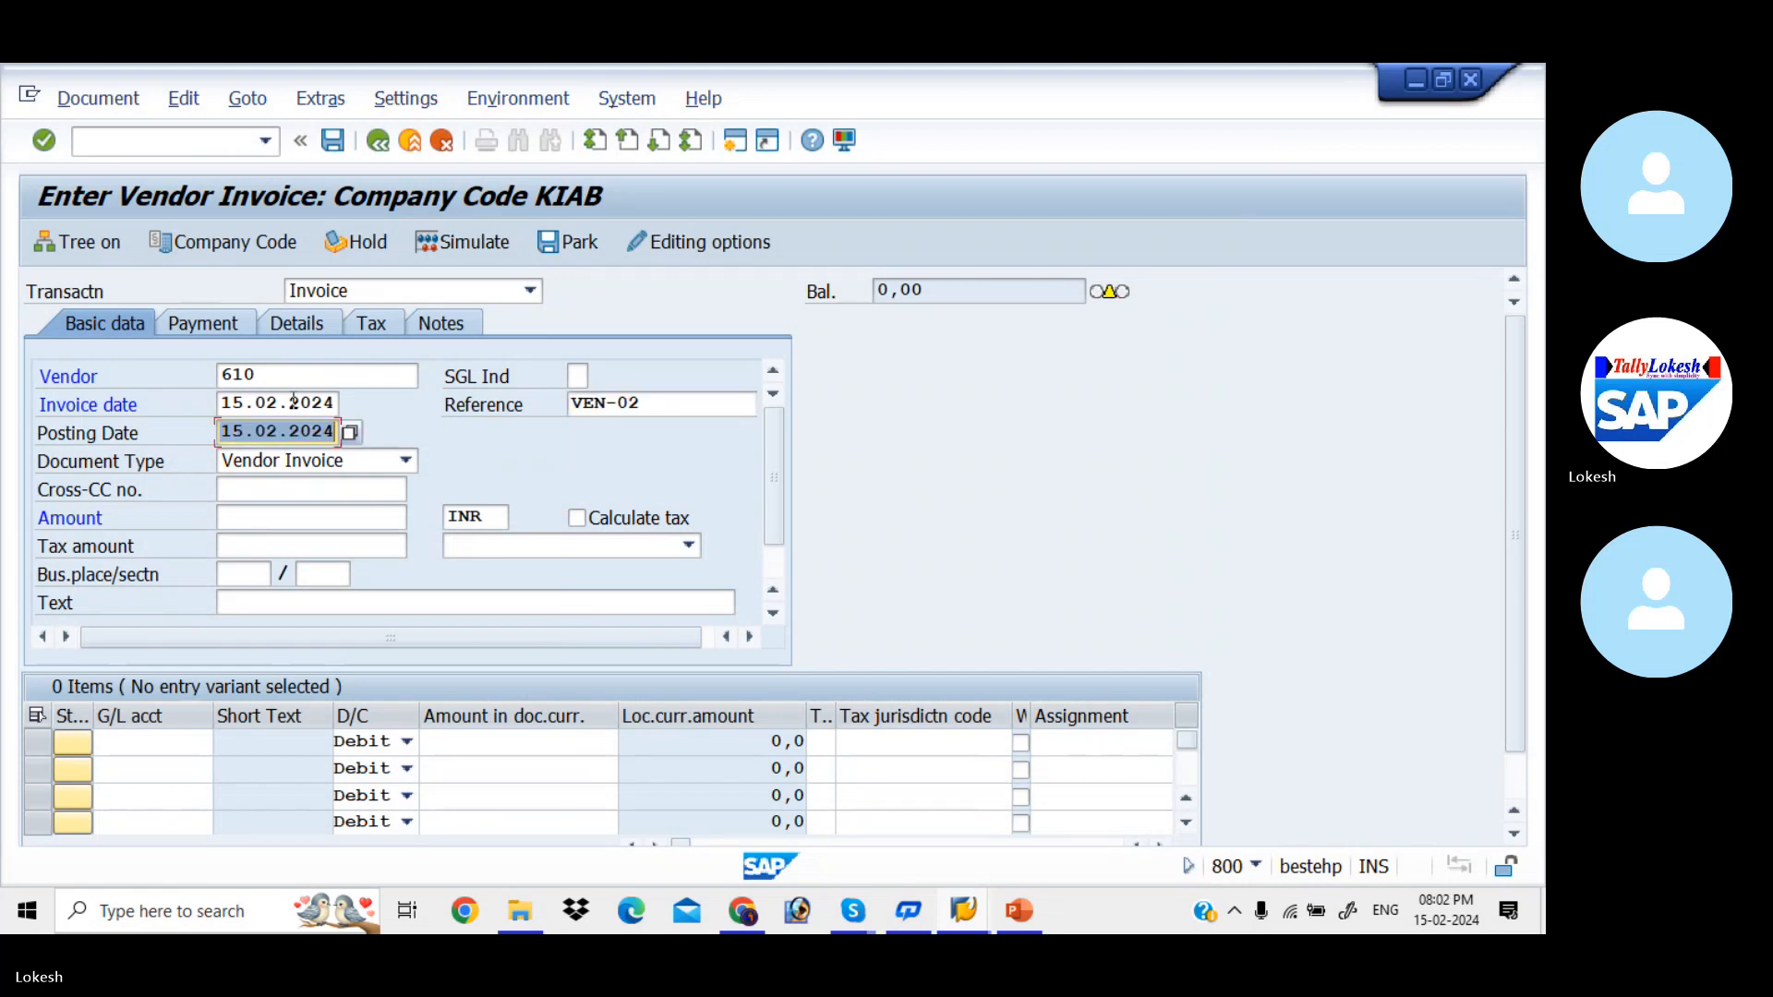
pyautogui.click(650, 408)
pyautogui.press('BackSpace')
pyautogui.write('01')
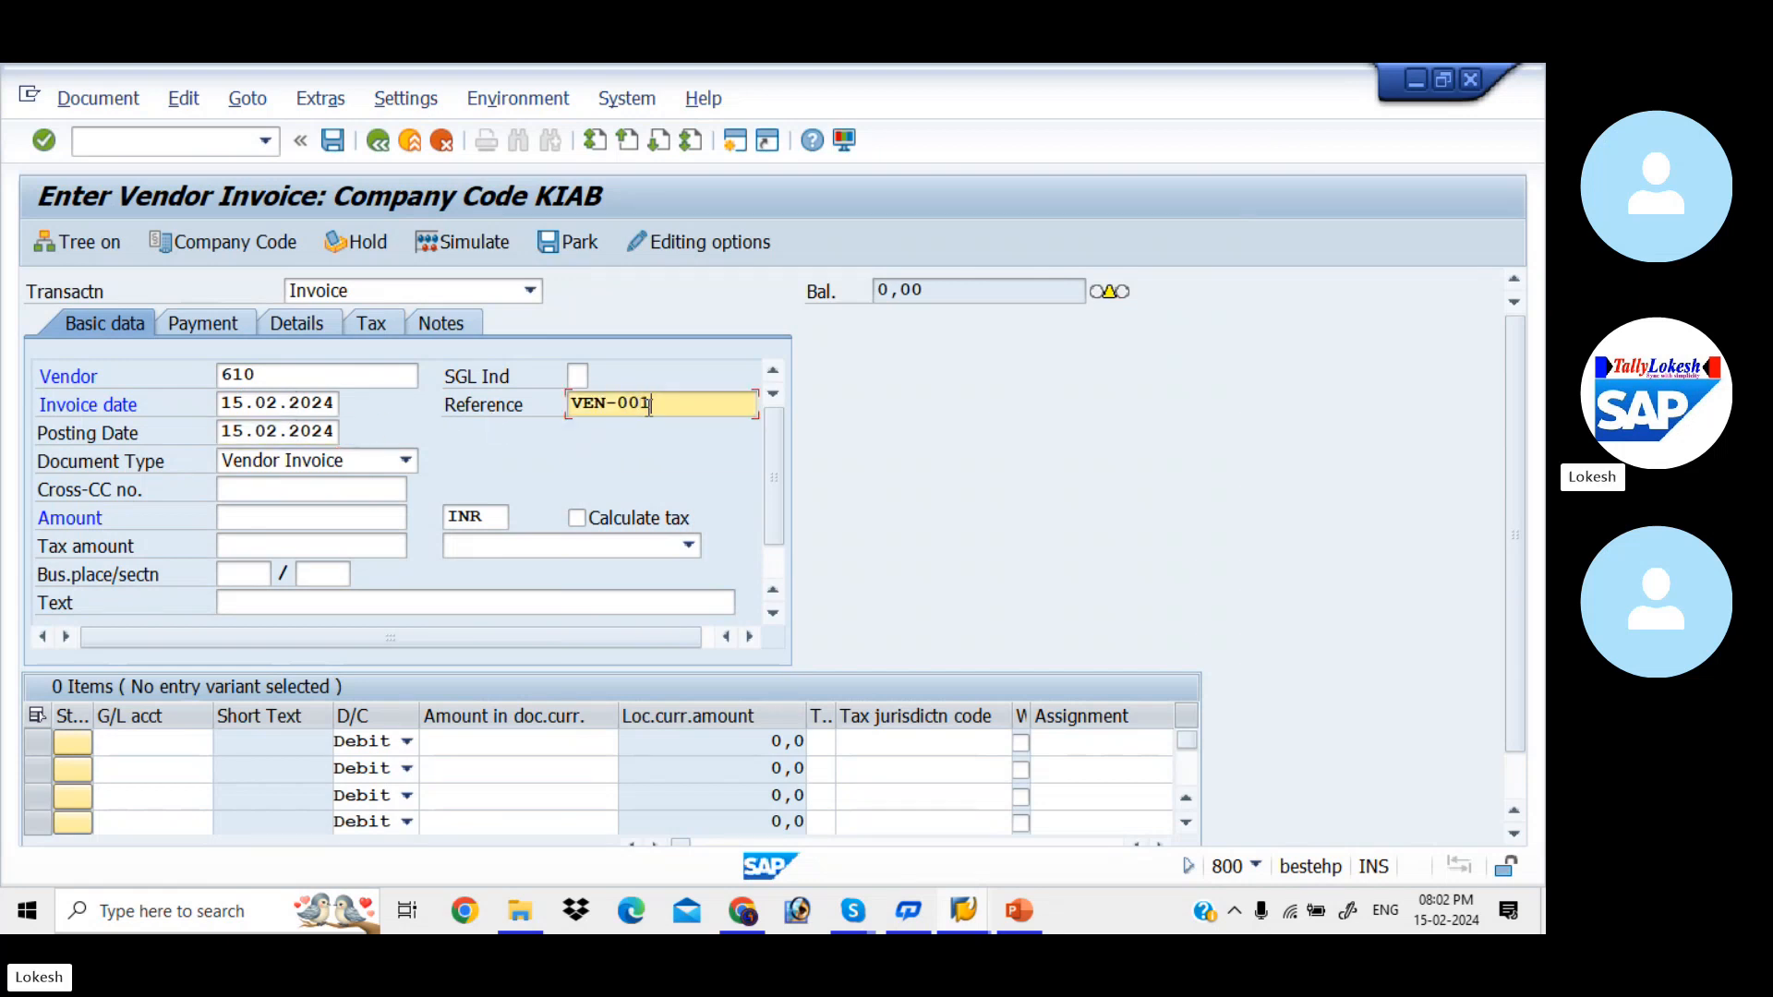
# - Enter 10000 INR as the vendor invoice amount
pyautogui.press('Tab')
pyautogui.press('Tab')
pyautogui.press('Tab')
pyautogui.press('Tab')
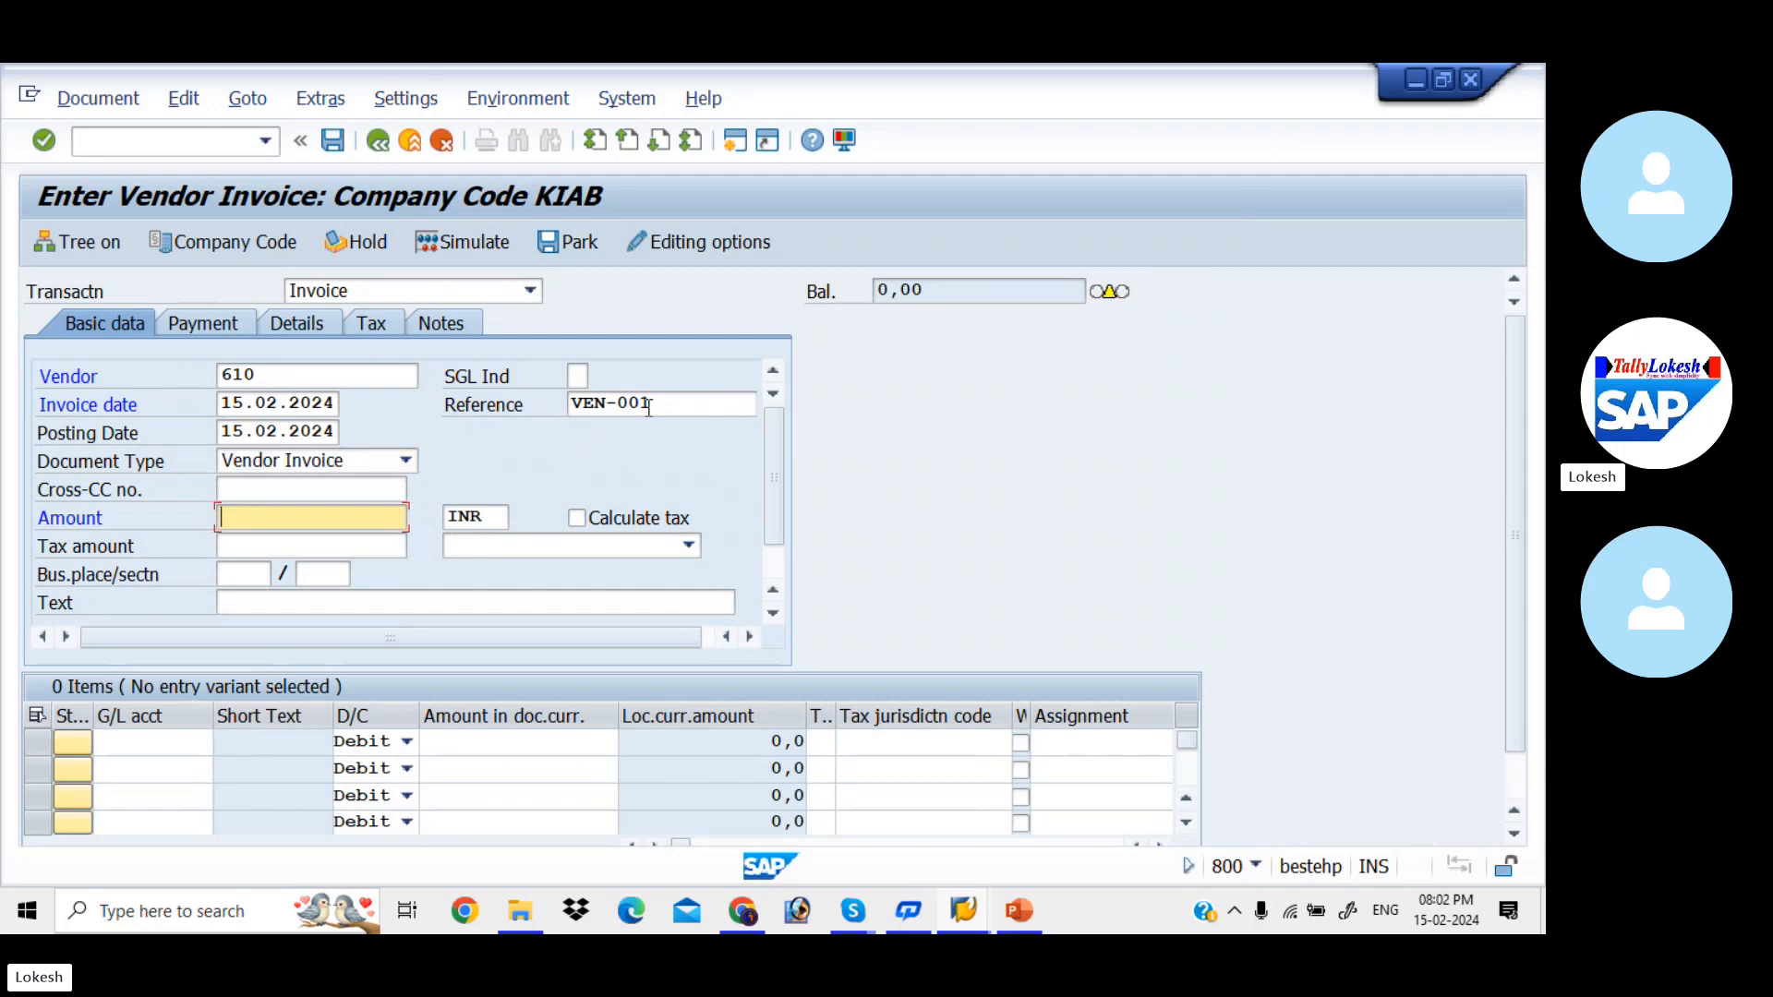
pyautogui.write('1')
pyautogui.press('Down')
pyautogui.press('Down')
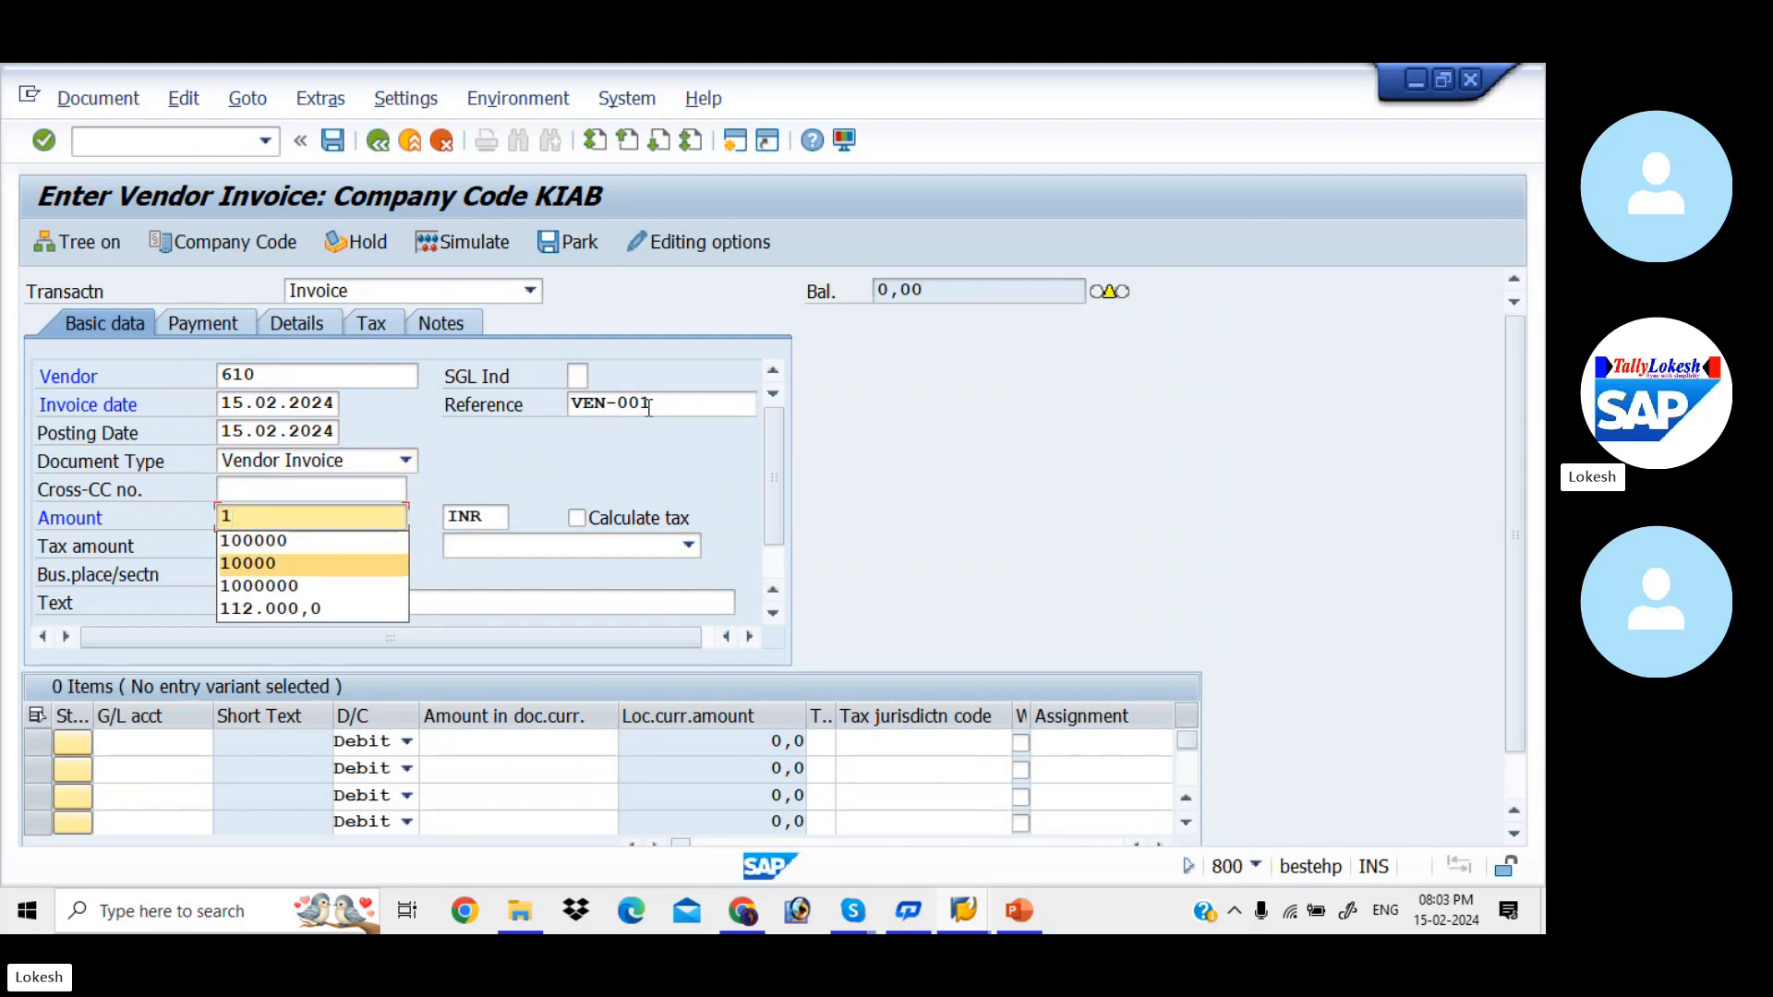
pyautogui.press('Return')
# - Enter VENDOR INVOICE as the invoice's header text
pyautogui.press('Tab')
pyautogui.press('Tab')
pyautogui.press('Tab')
pyautogui.press('Tab')
# - Add a debit line item of 10000 to G/L account 400005 (Purchase)
pyautogui.press('Tab')
pyautogui.press('Tab')
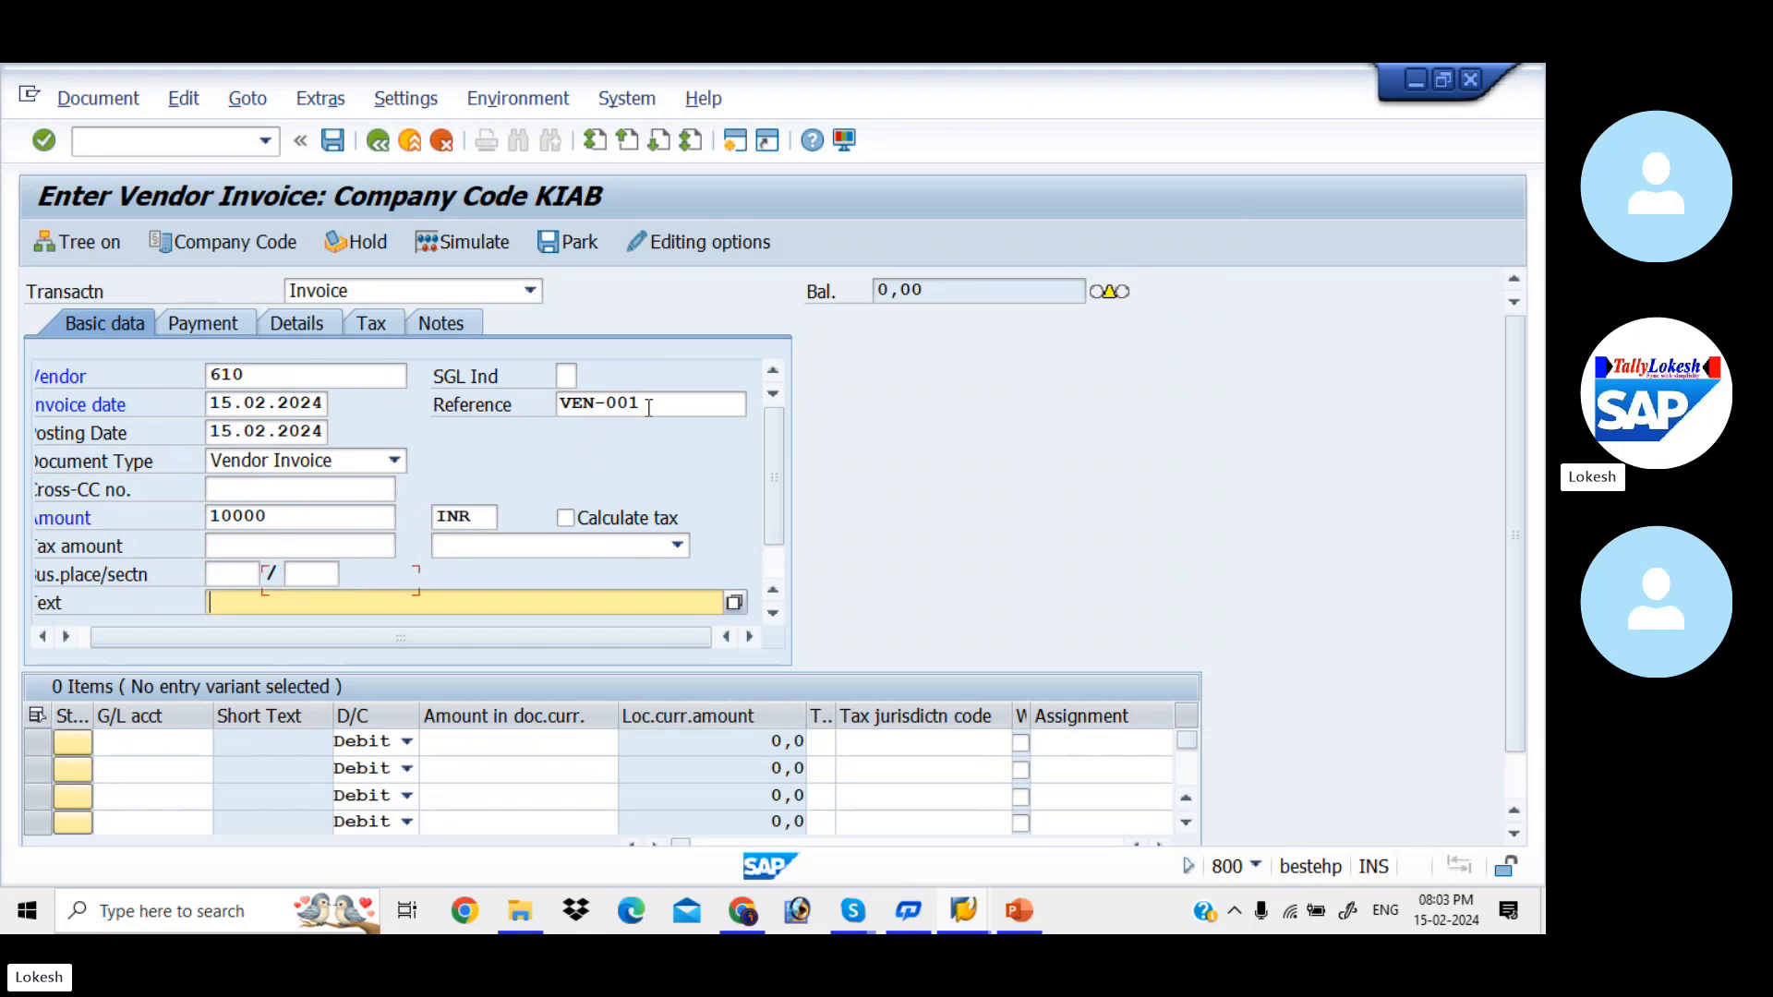
pyautogui.press('Down')
pyautogui.press('Return')
pyautogui.press('Tab')
pyautogui.press('Tab')
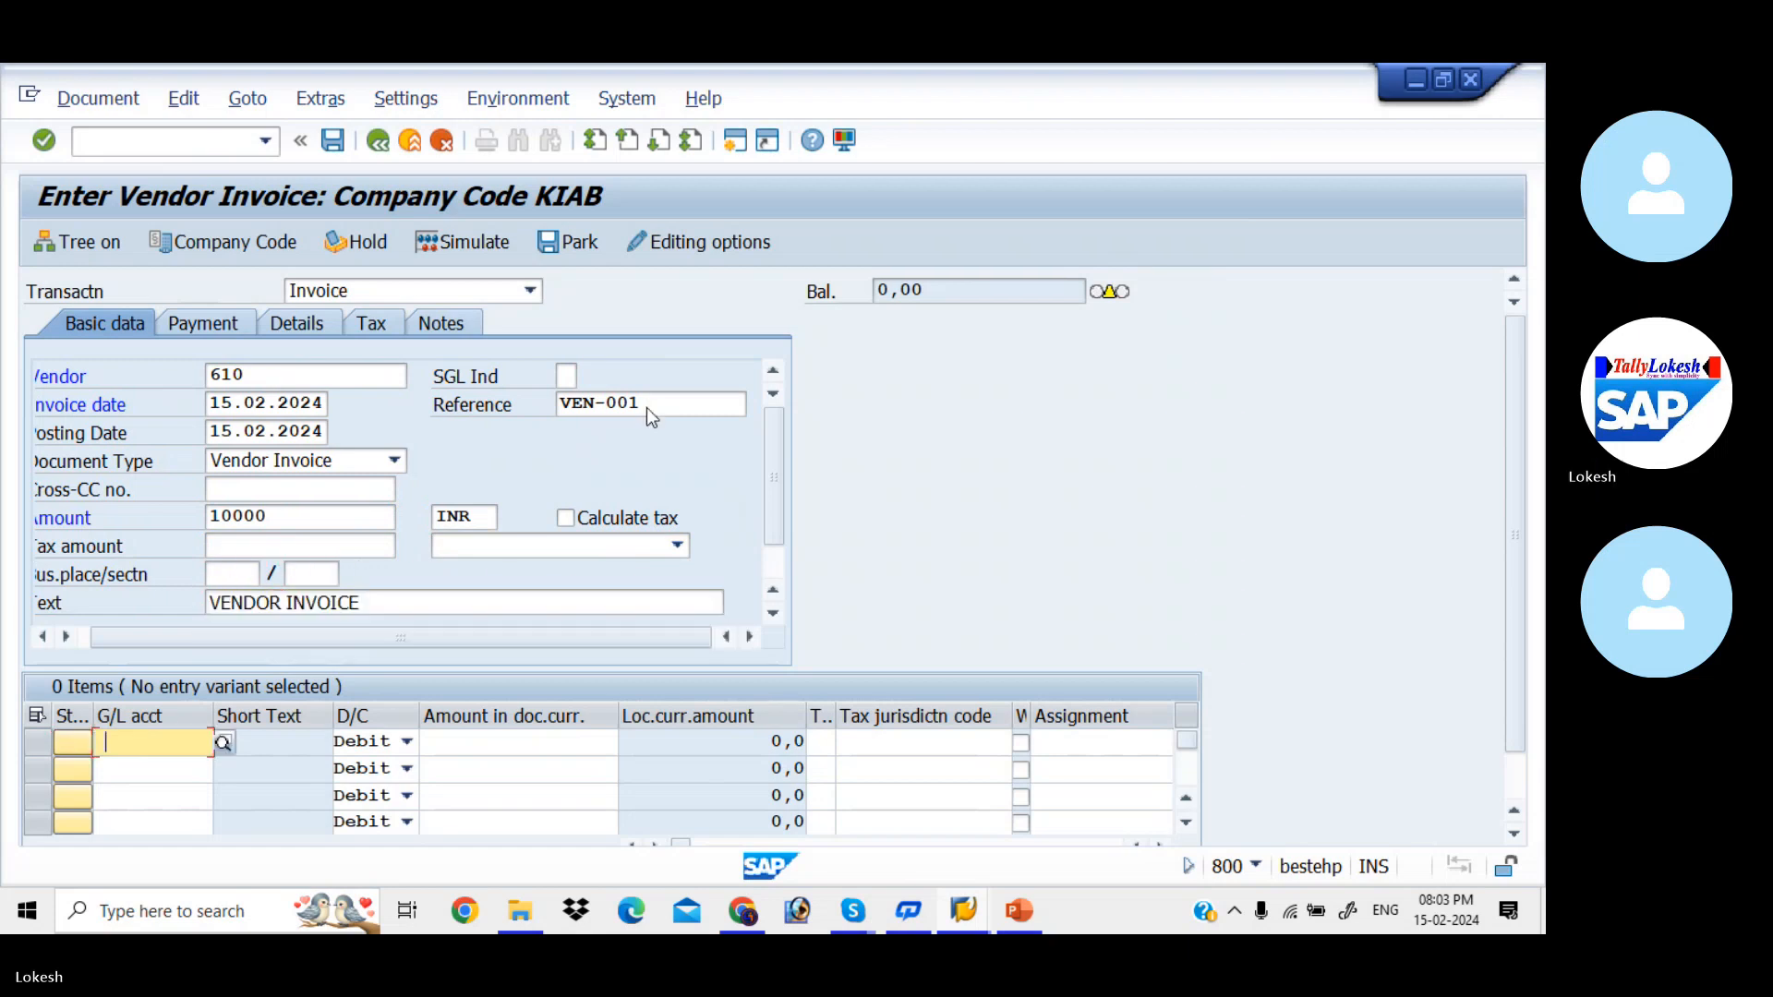
pyautogui.press('Down')
pyautogui.press('Tab')
pyautogui.press('Tab')
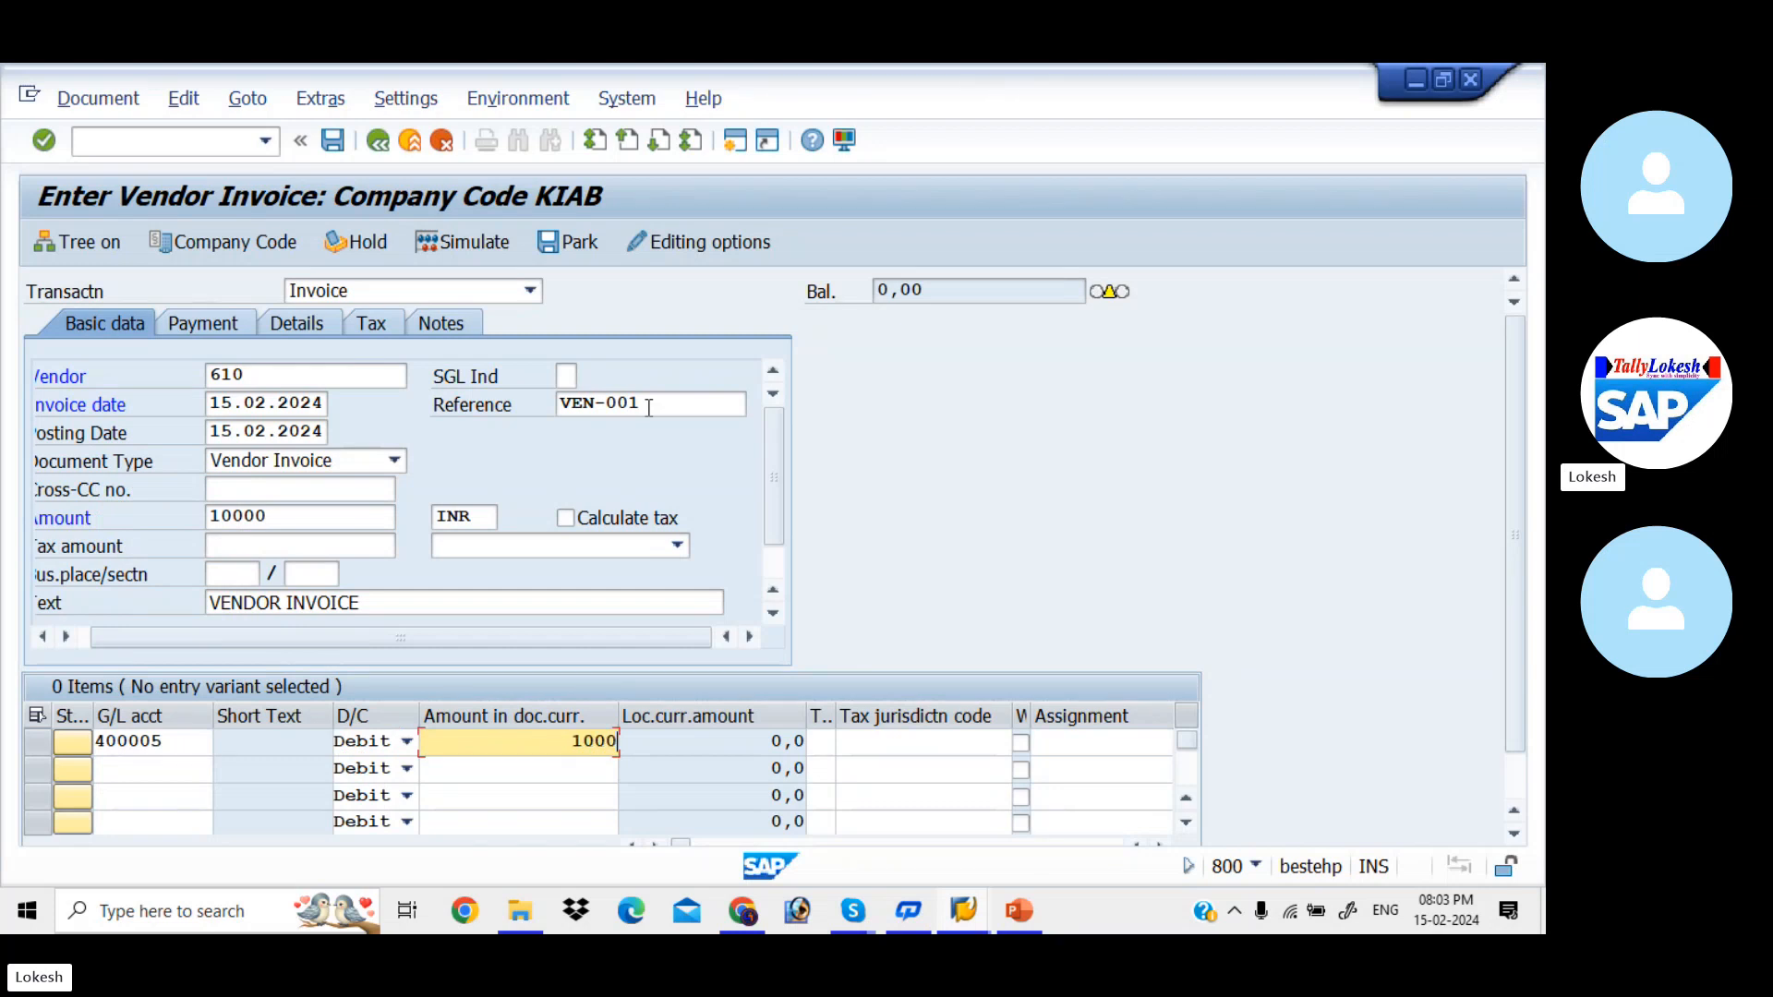
pyautogui.press('Tab')
pyautogui.press('Tab')
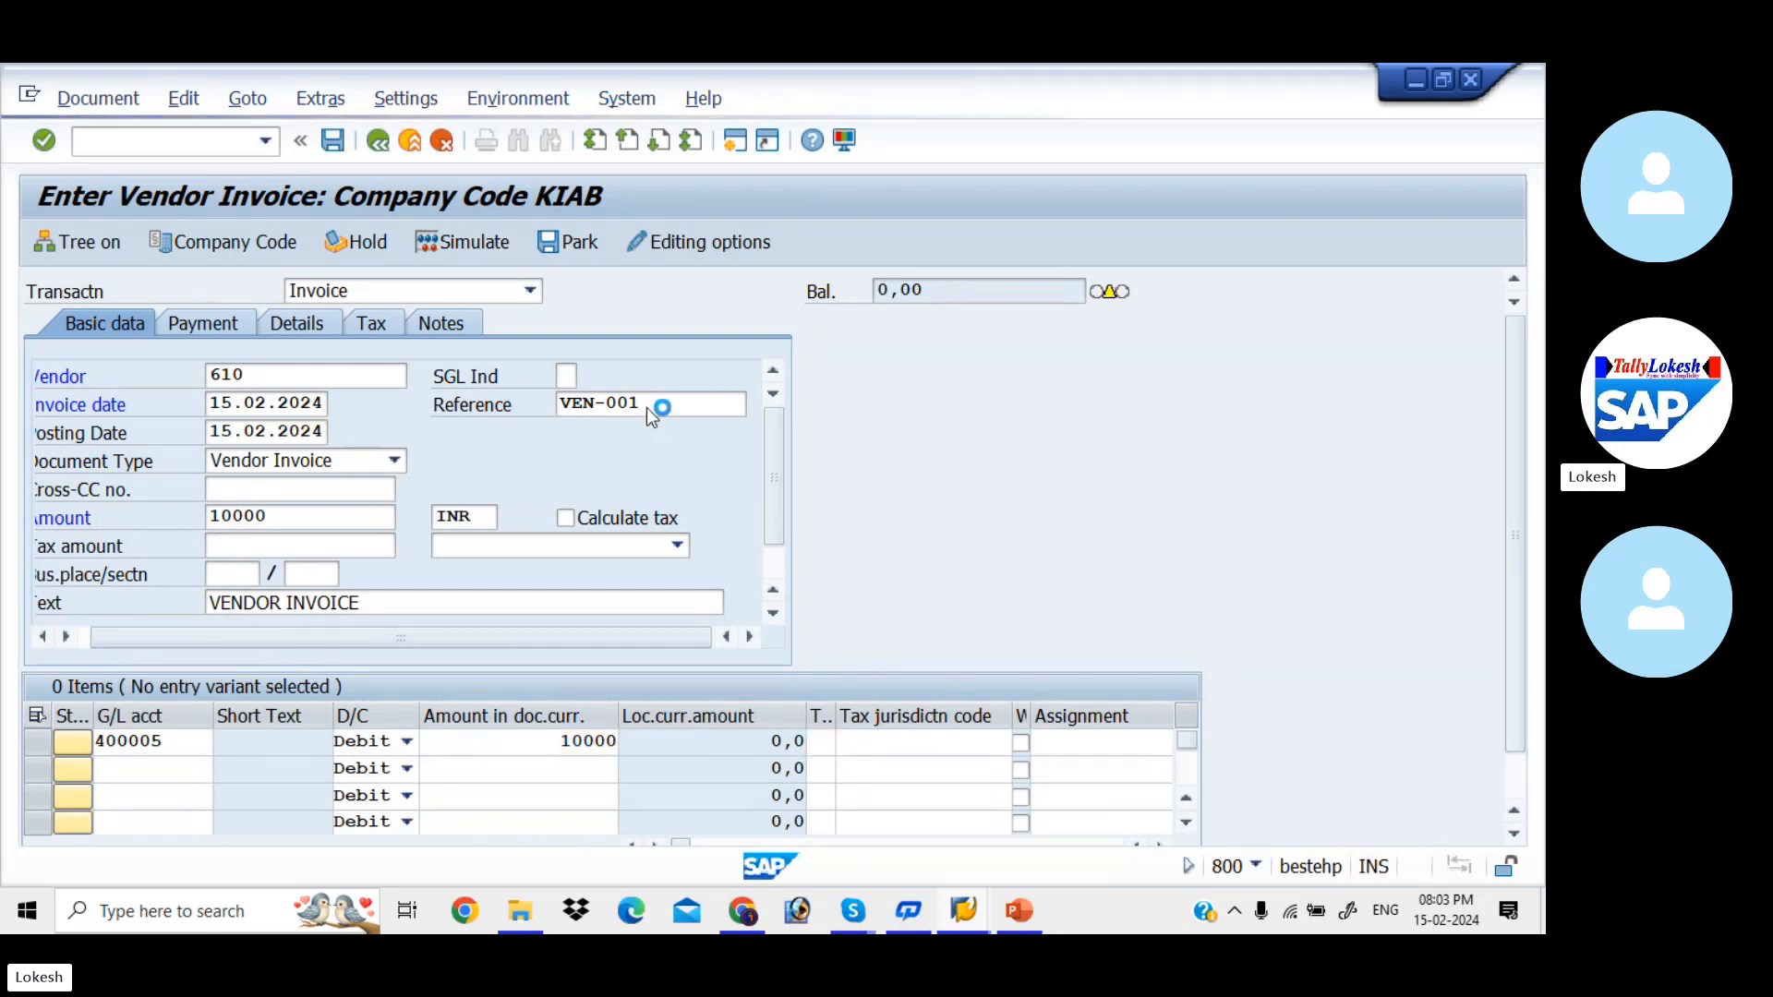
pyautogui.press('Return')
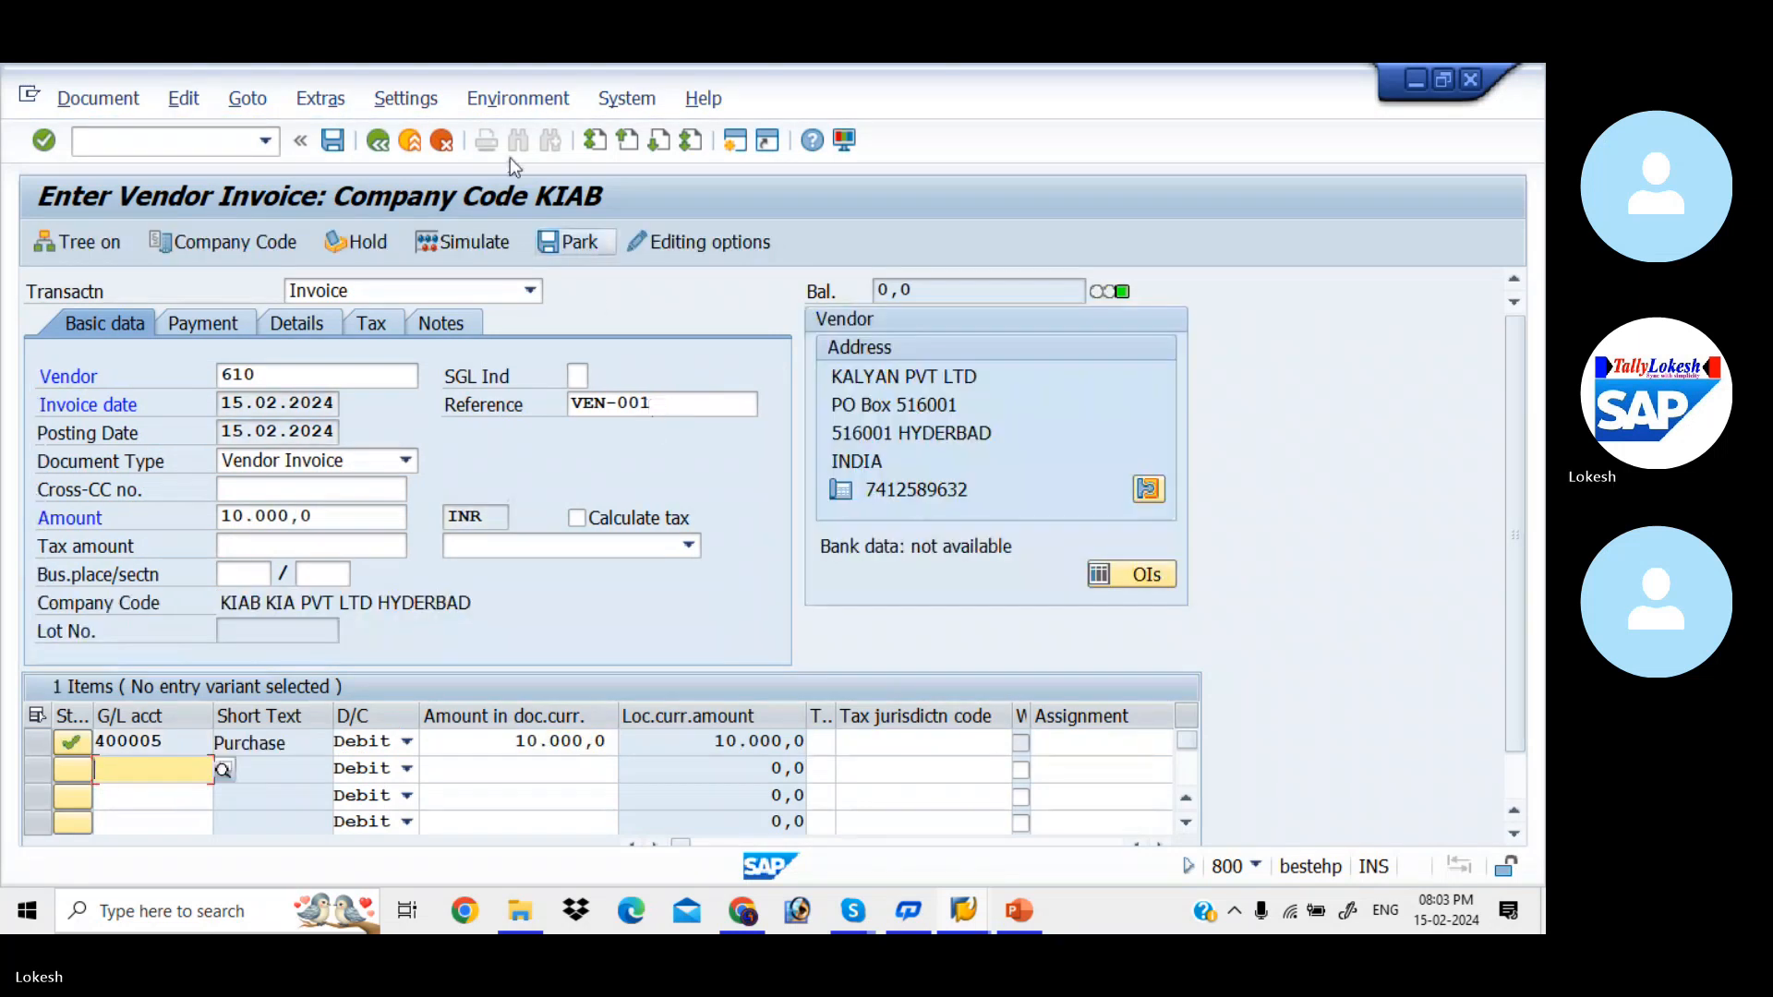
# - Simulate the vendor invoice and post the document
pyautogui.click(499, 243)
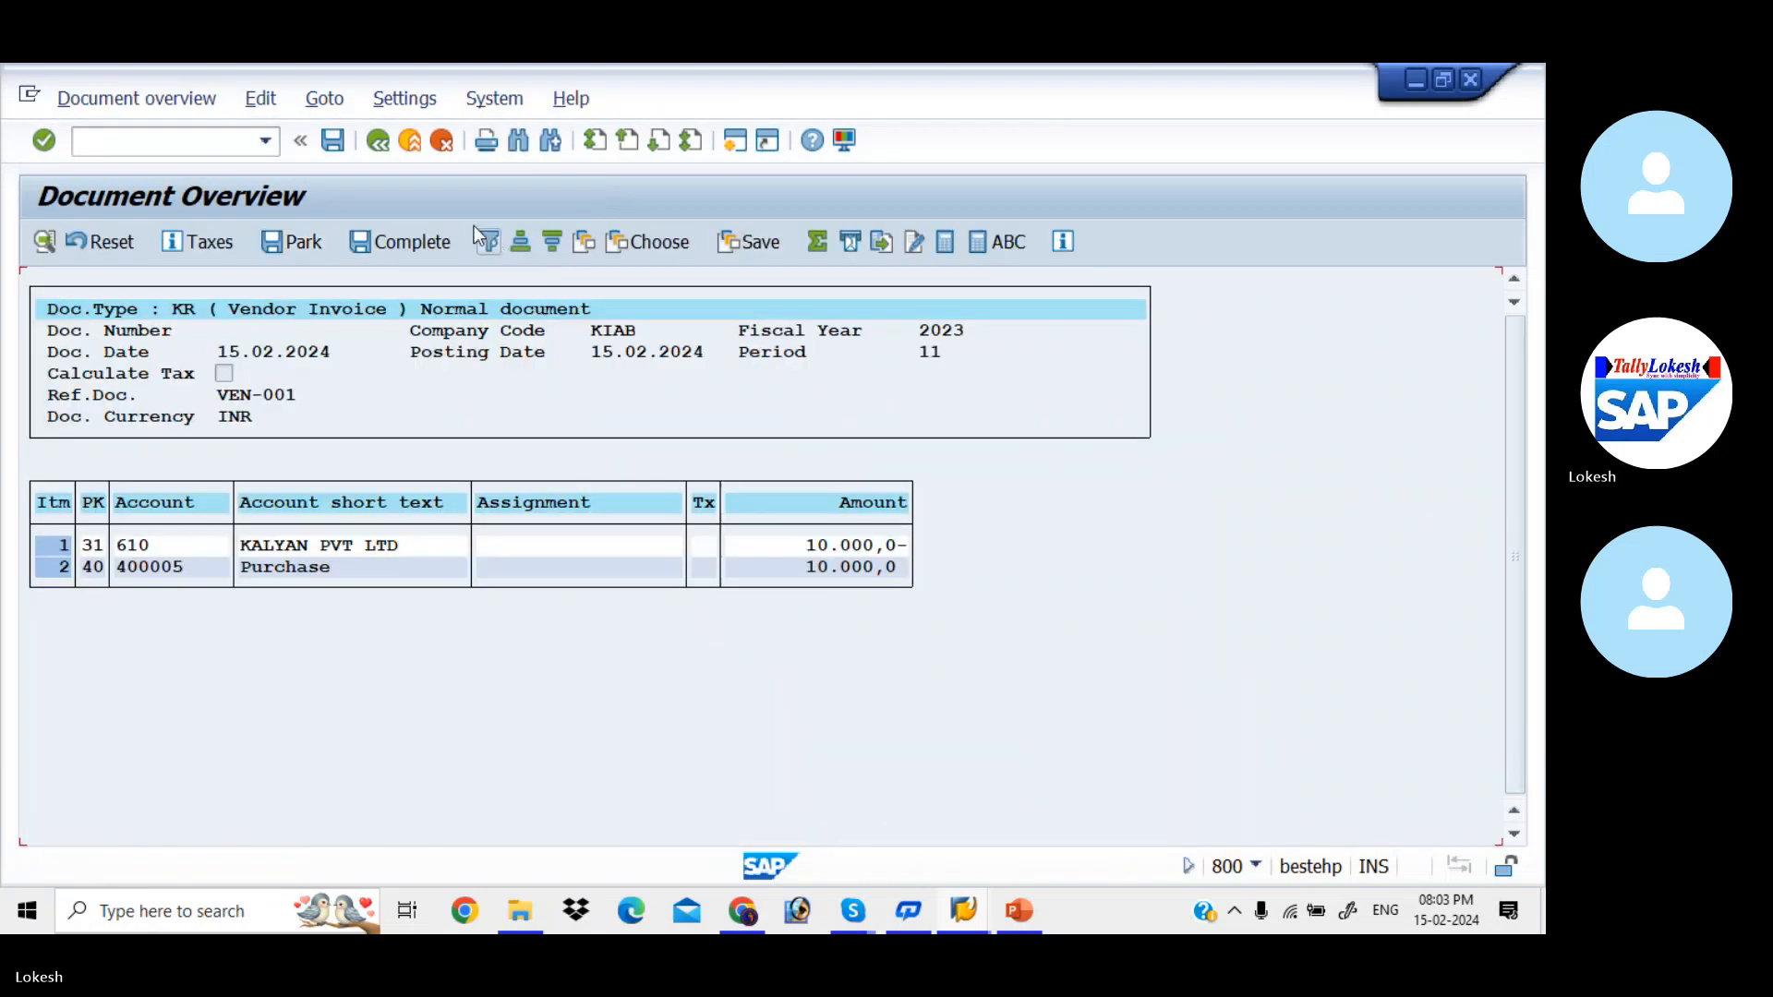
pyautogui.click(334, 142)
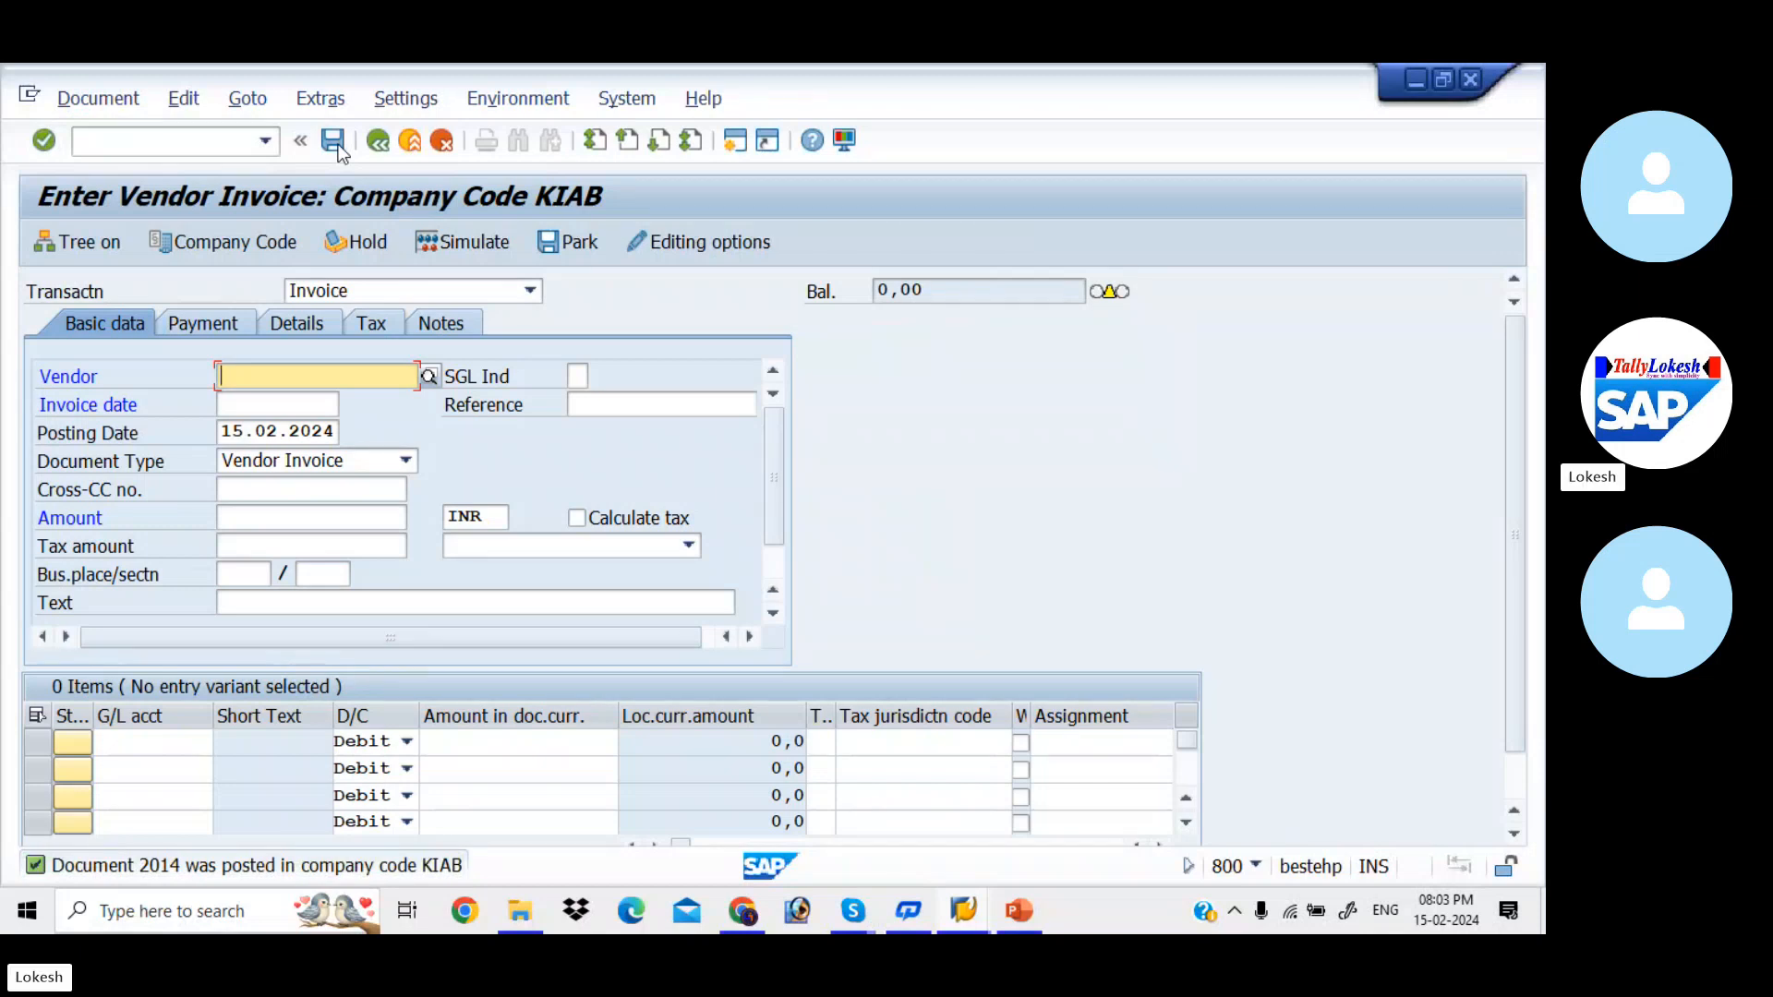
# - Start another vendor invoice for vendor 610 with invoice date 15.02.2024
pyautogui.press('space')
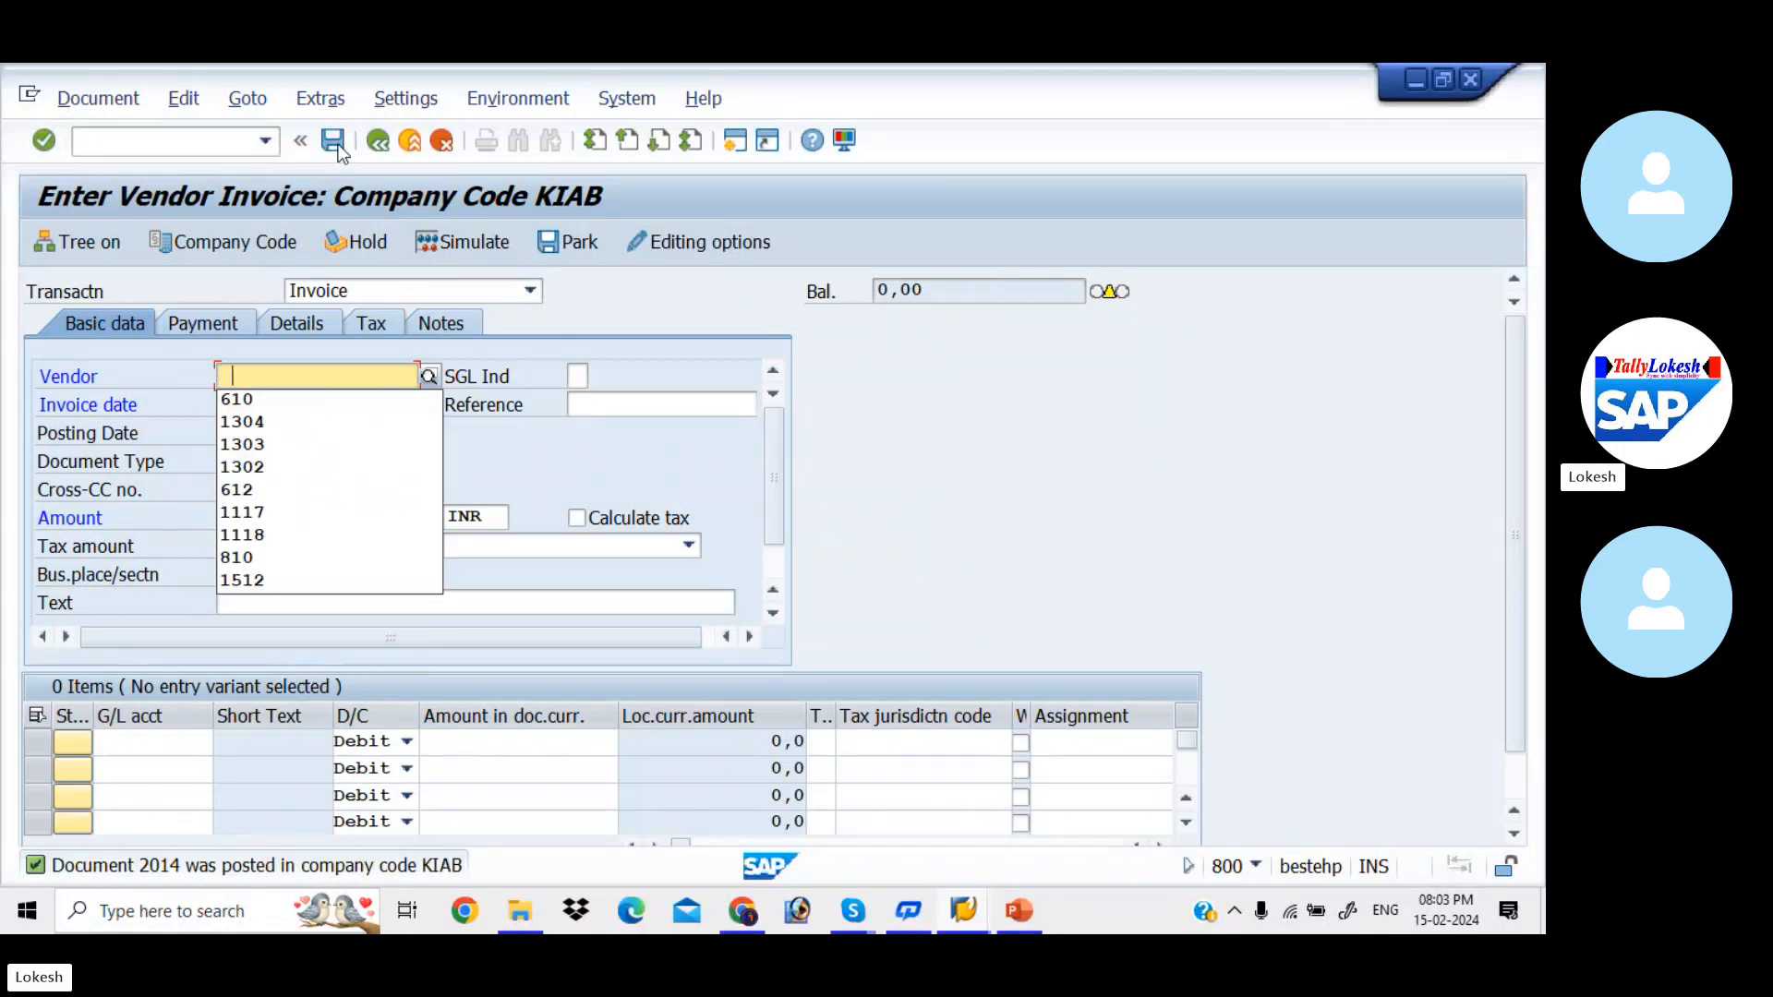
pyautogui.press('Down')
pyautogui.press('Tab')
pyautogui.press('Tab')
pyautogui.press('space')
pyautogui.press('Down')
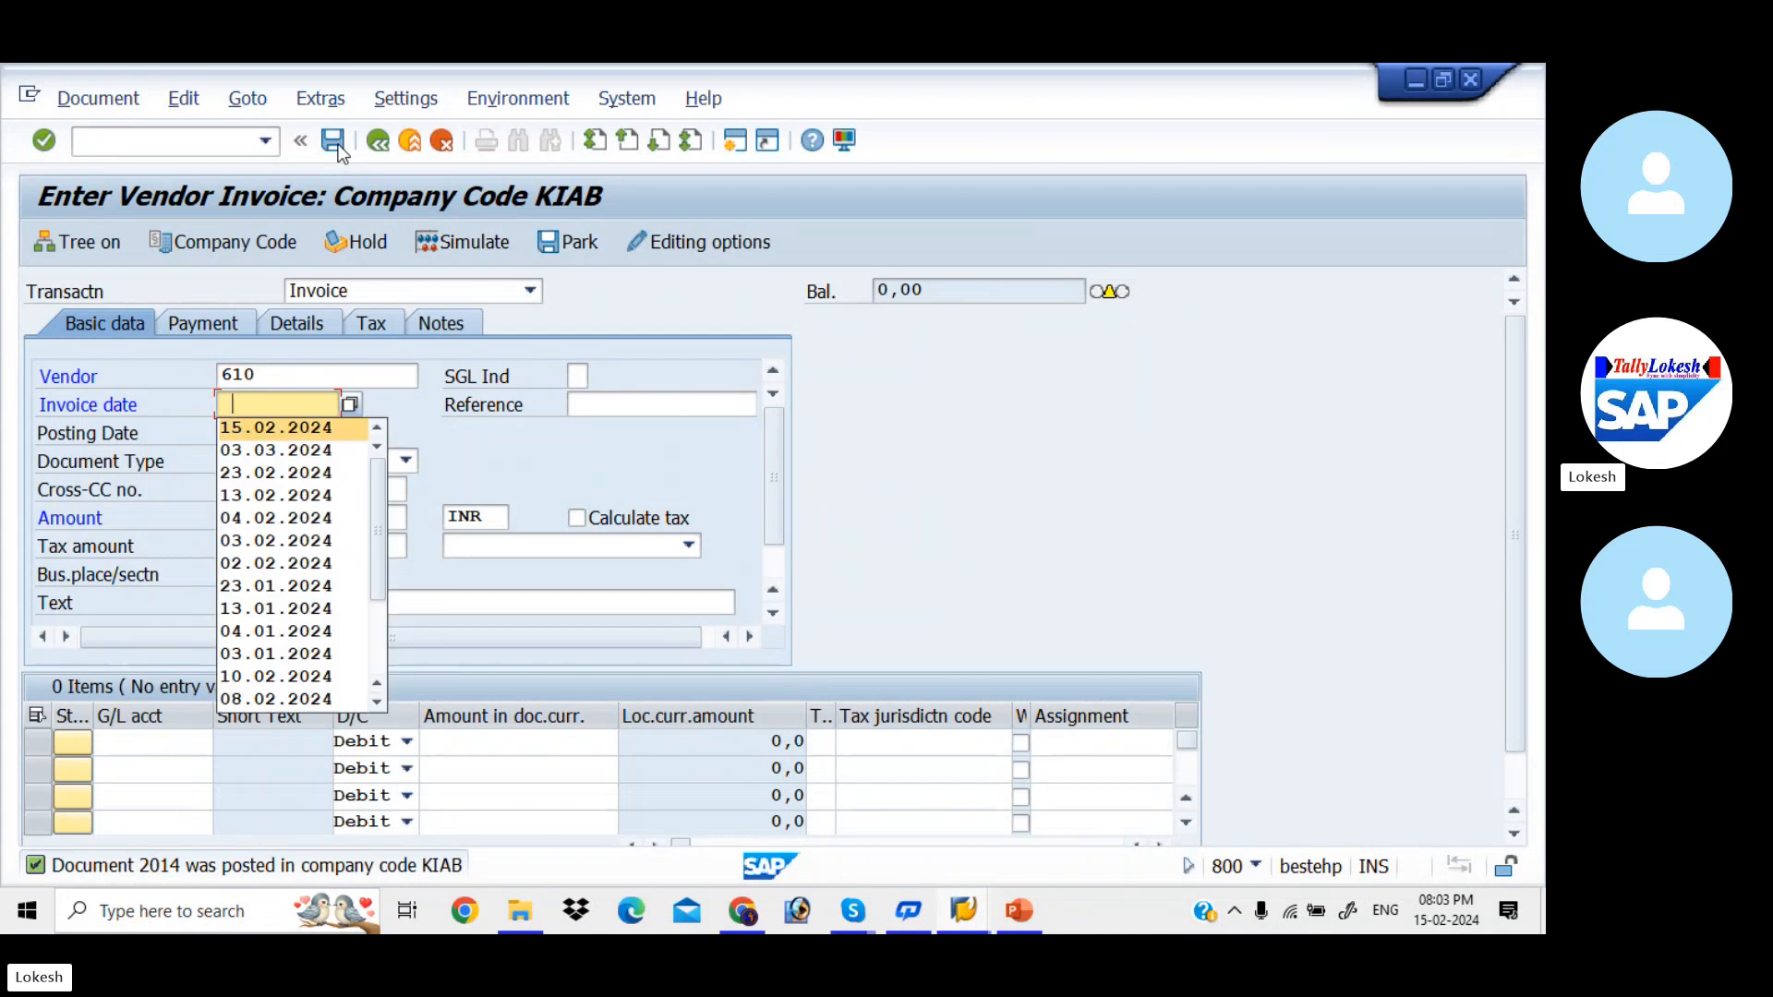
# - Enter VEN-002 as the vendor invoice's reference
pyautogui.press('Tab')
pyautogui.press('space')
pyautogui.press('Down')
pyautogui.press('Tab')
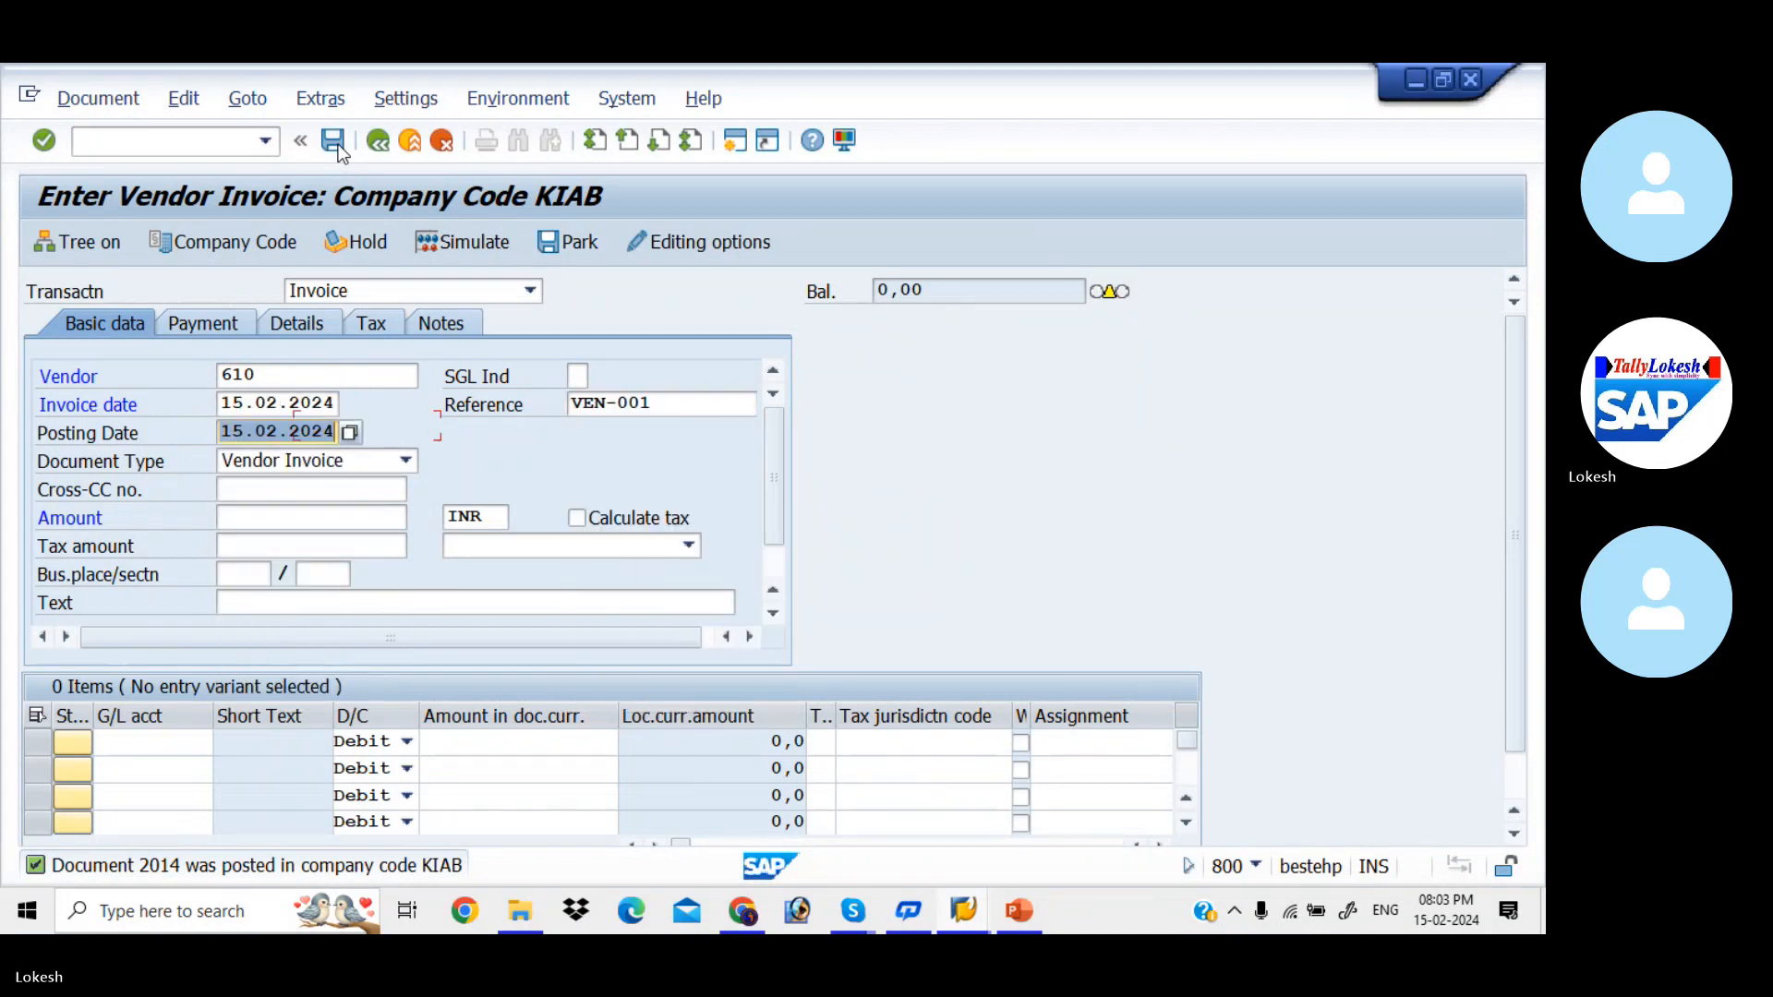
pyautogui.click(665, 397)
pyautogui.press('BackSpace')
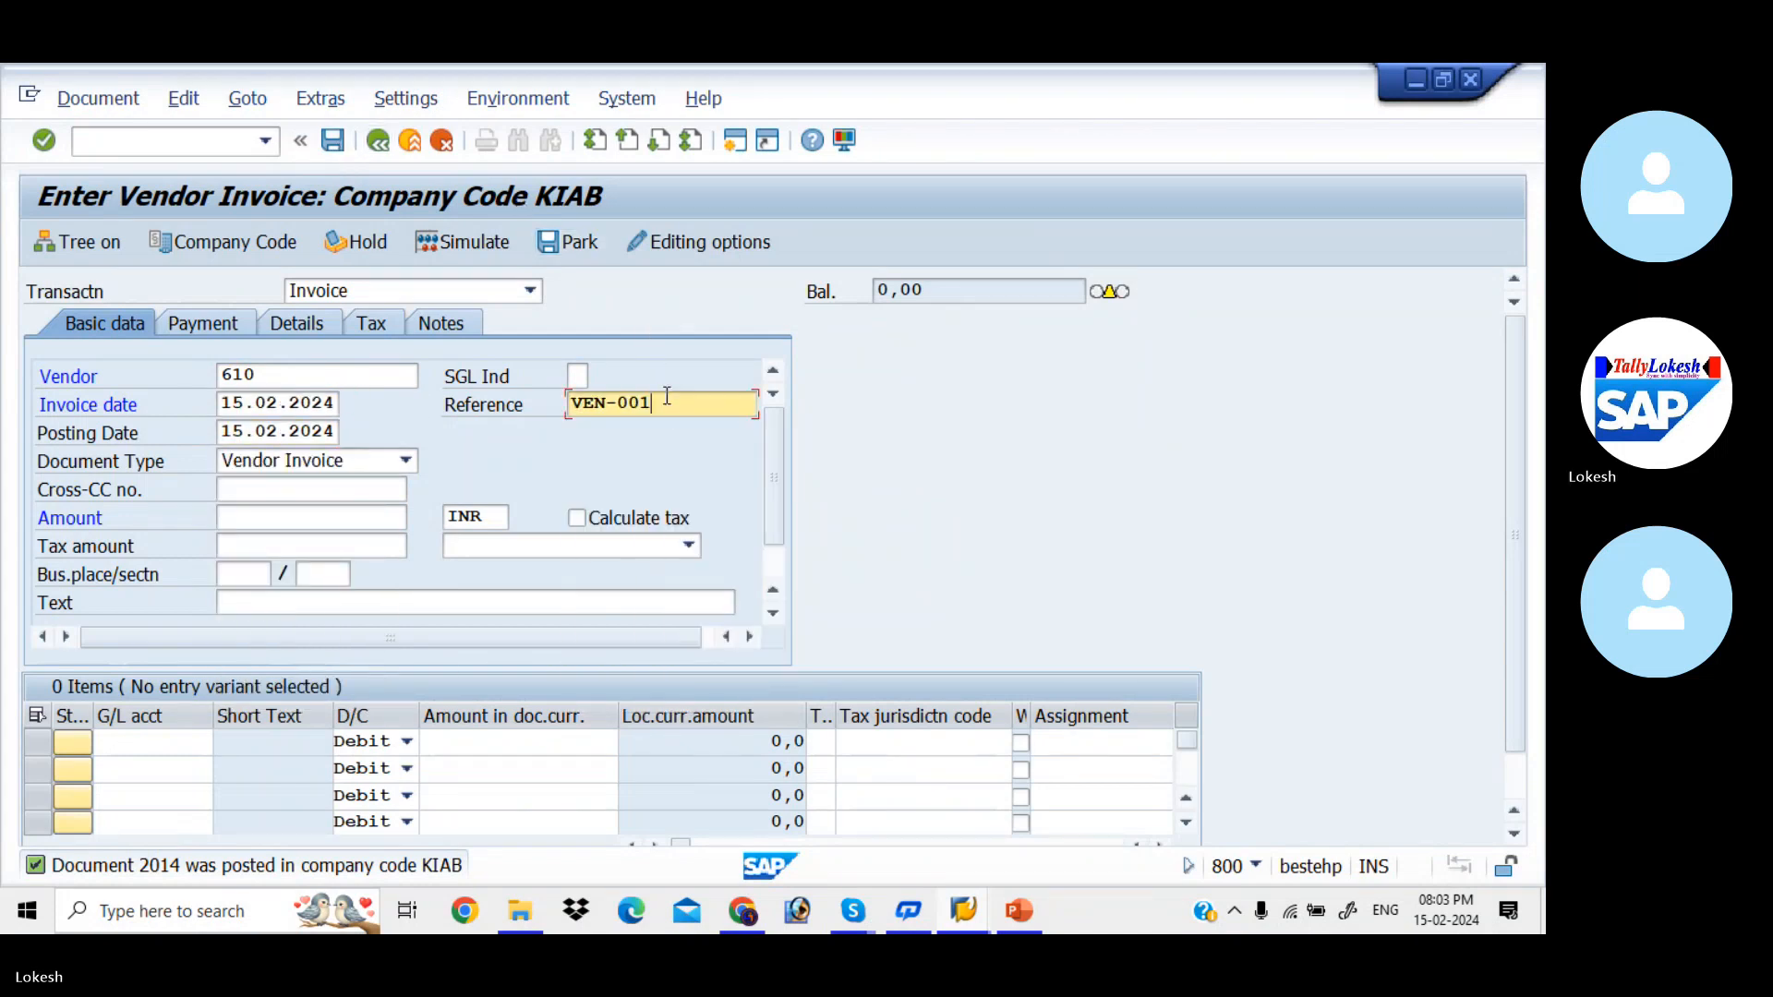
pyautogui.write('2')
pyautogui.press('Tab')
pyautogui.press('Tab')
pyautogui.press('Tab')
pyautogui.press('Tab')
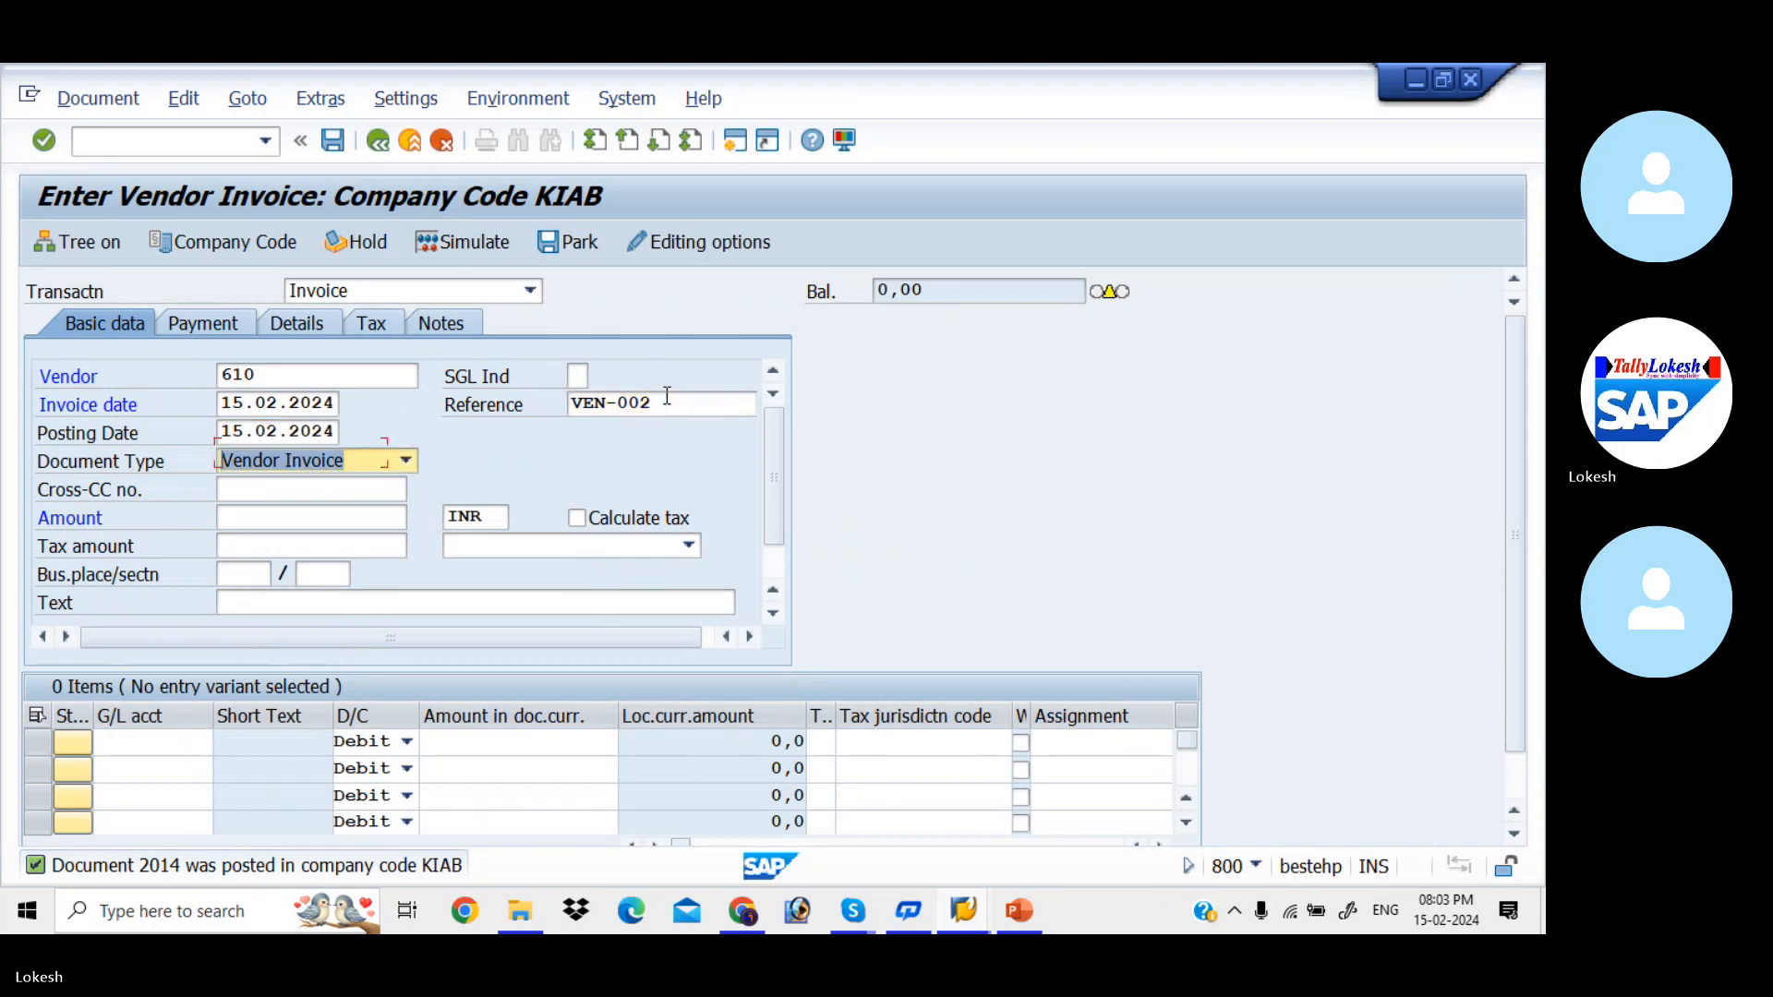
# - Enter 20000 INR as the invoice amount and VENDOR INVOICE as the header text
pyautogui.write('2')
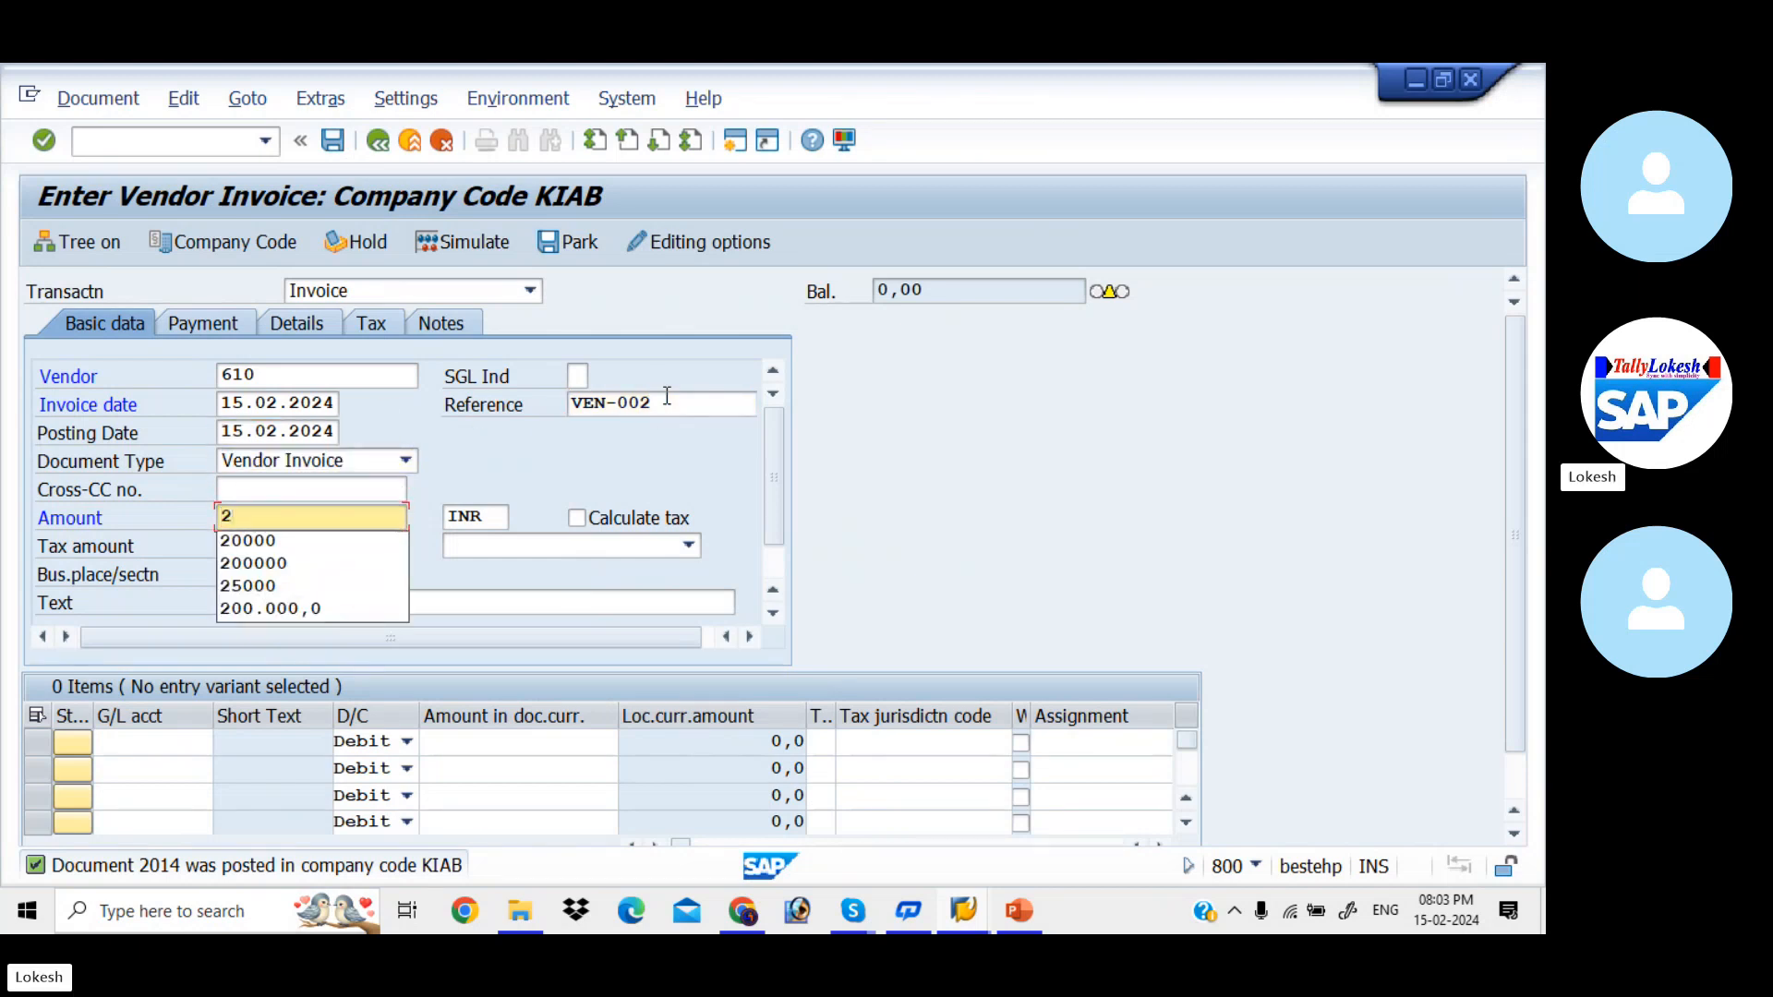
pyautogui.press('Down')
pyautogui.press('Tab')
pyautogui.press('Tab')
pyautogui.press('Tab')
pyautogui.press('Tab')
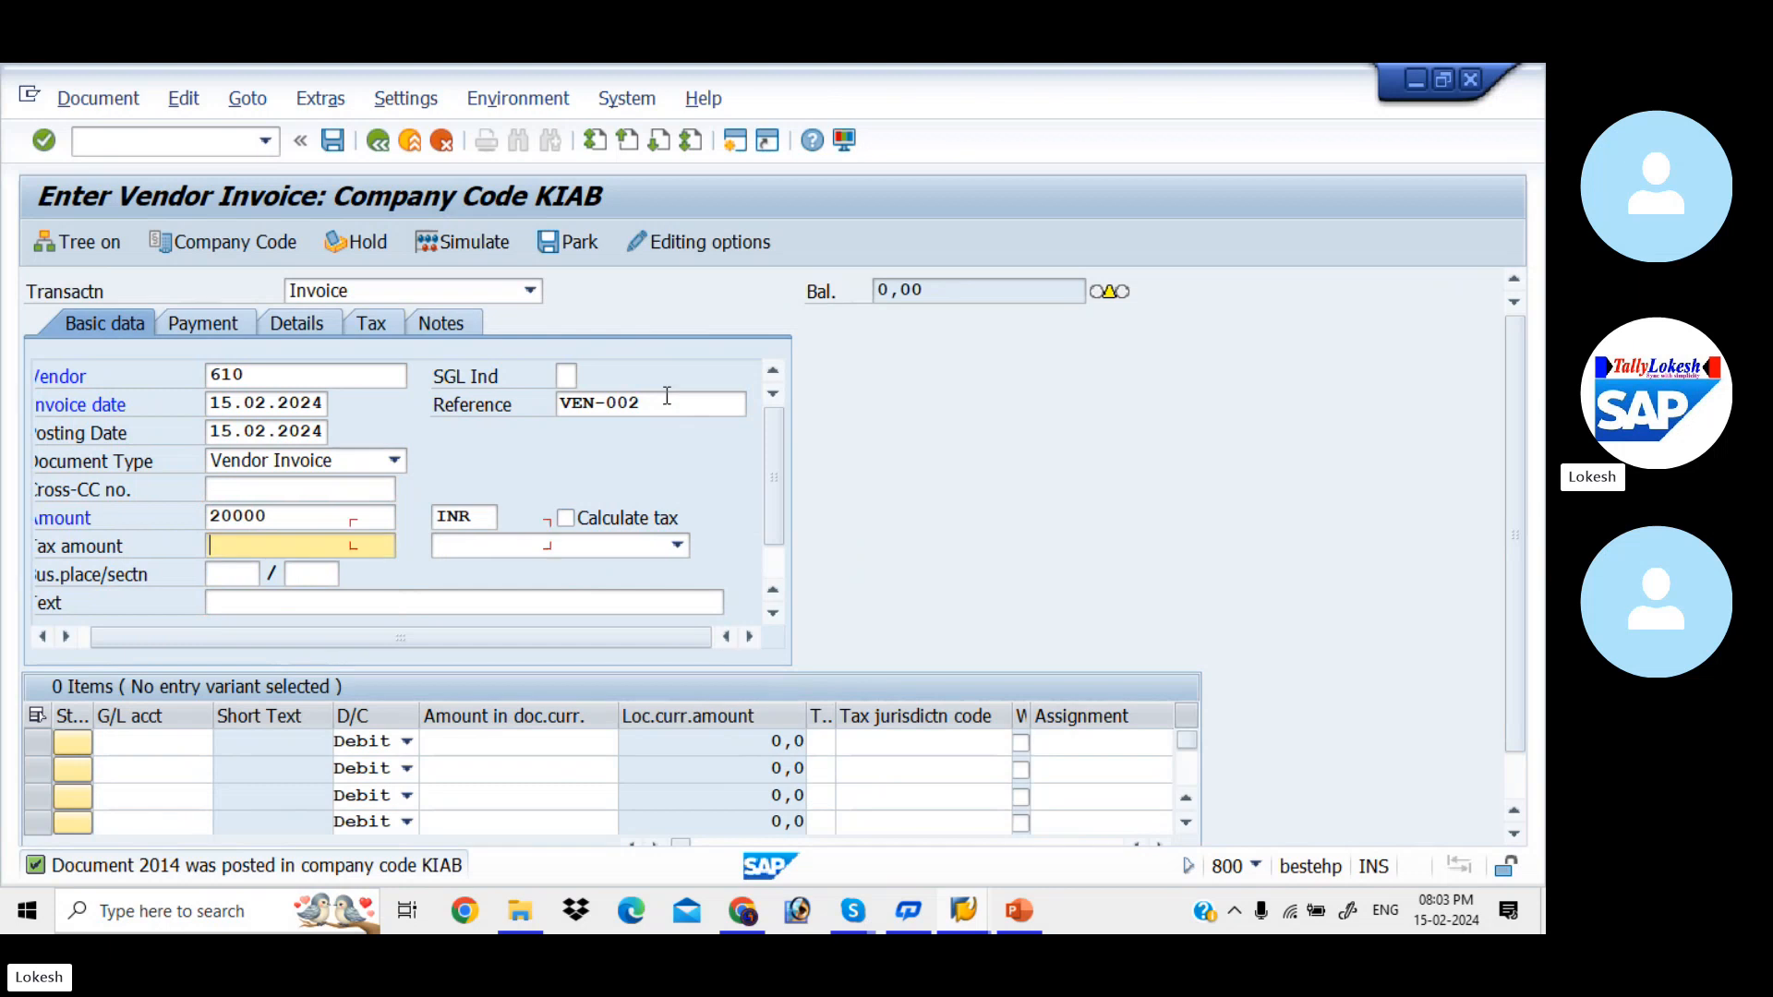
pyautogui.press('Tab')
pyautogui.press('Tab')
pyautogui.press('Tab')
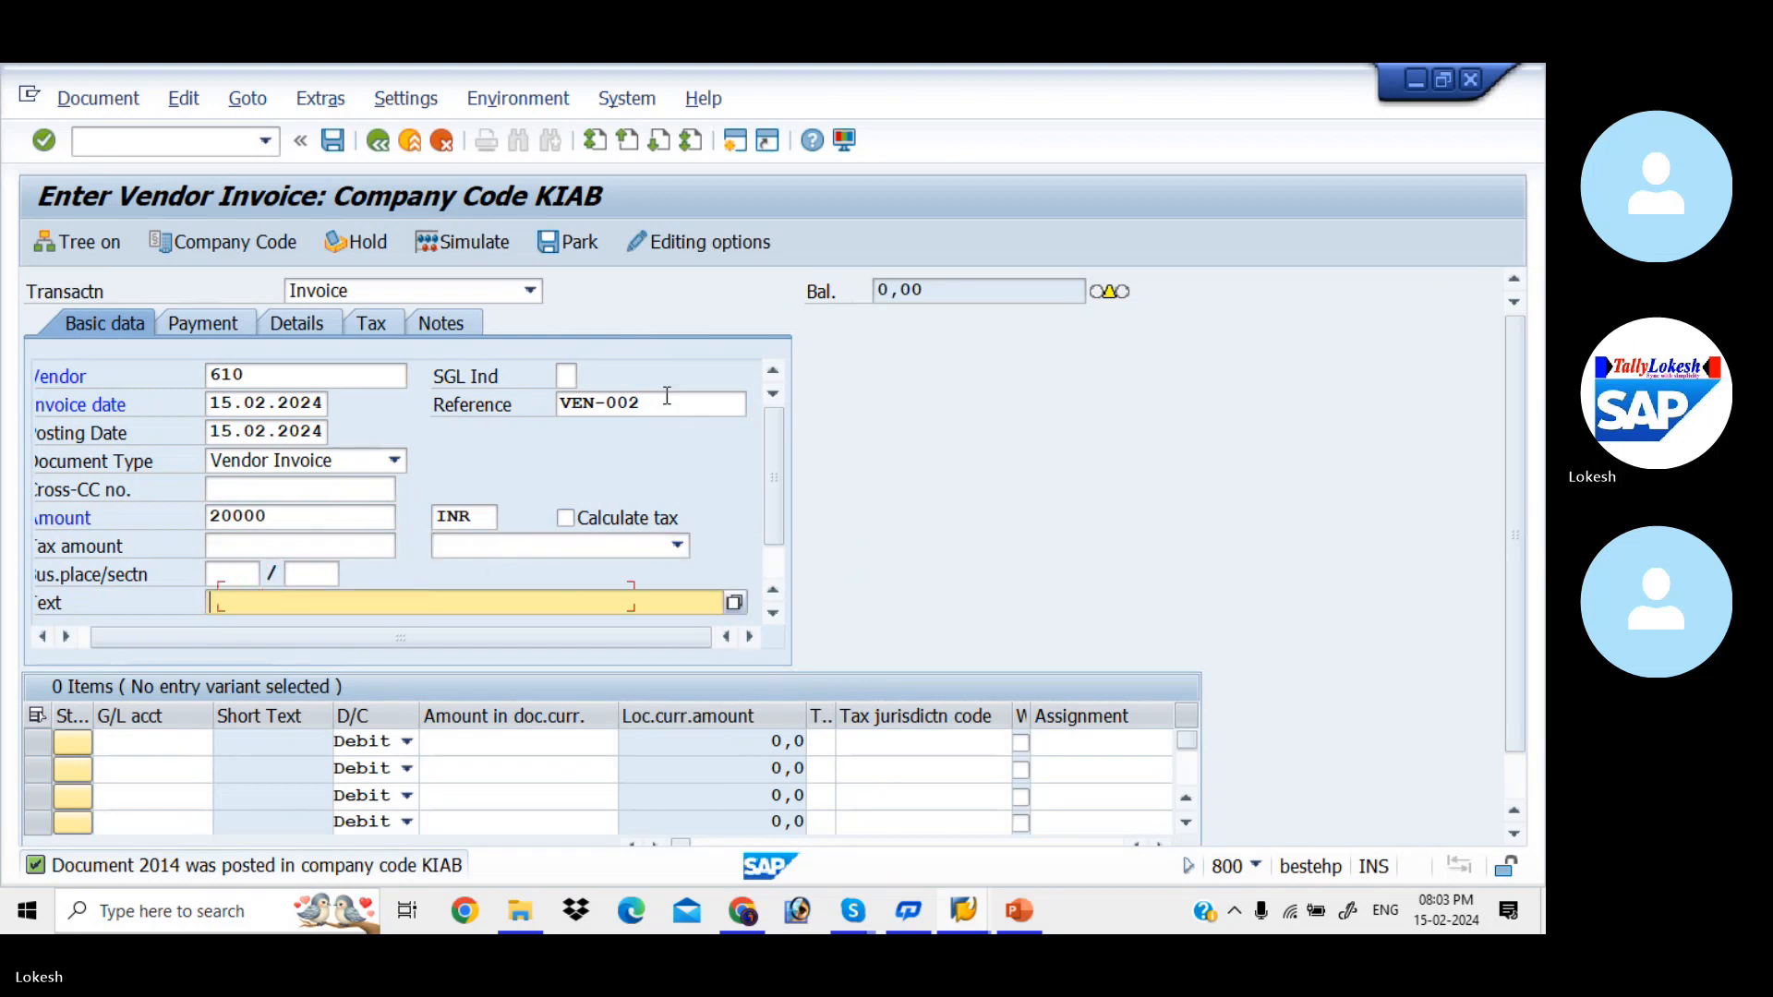
pyautogui.press('Down')
pyautogui.press('Tab')
# - Add a debit line item of 20000 to G/L account 400005 (Purchase)
pyautogui.press('Tab')
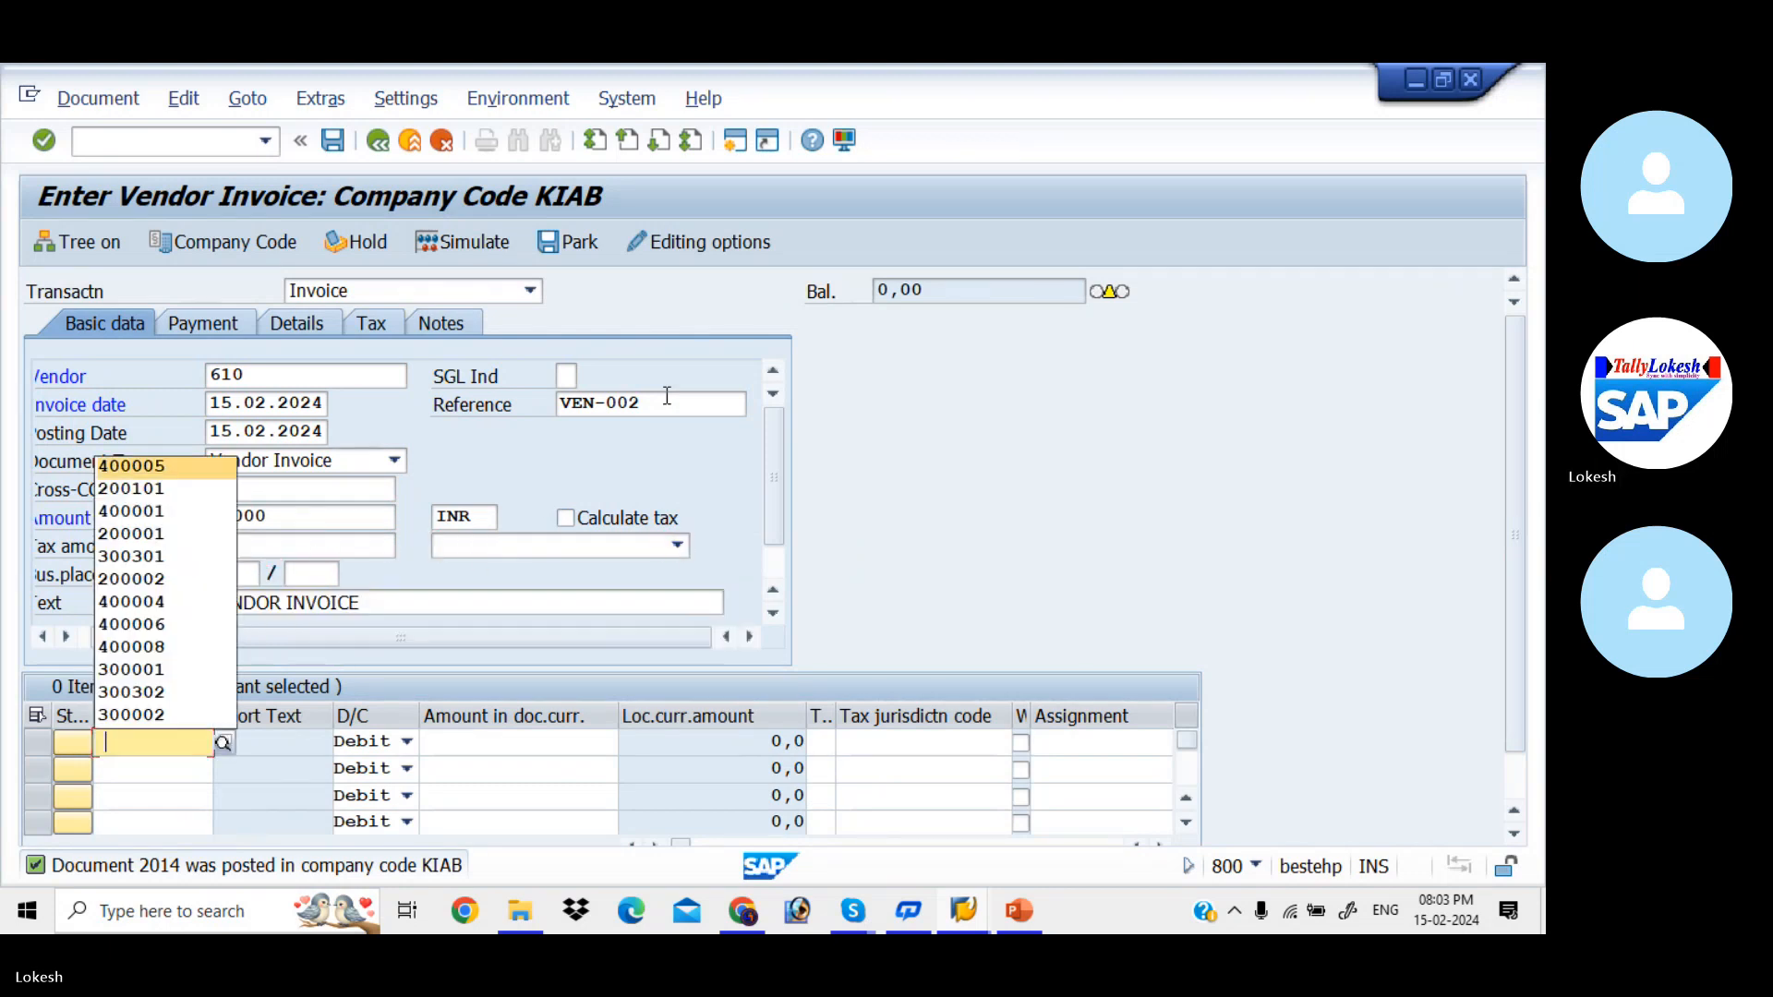
pyautogui.press('Return')
pyautogui.press('Tab')
pyautogui.press('Tab')
pyautogui.press('Tab')
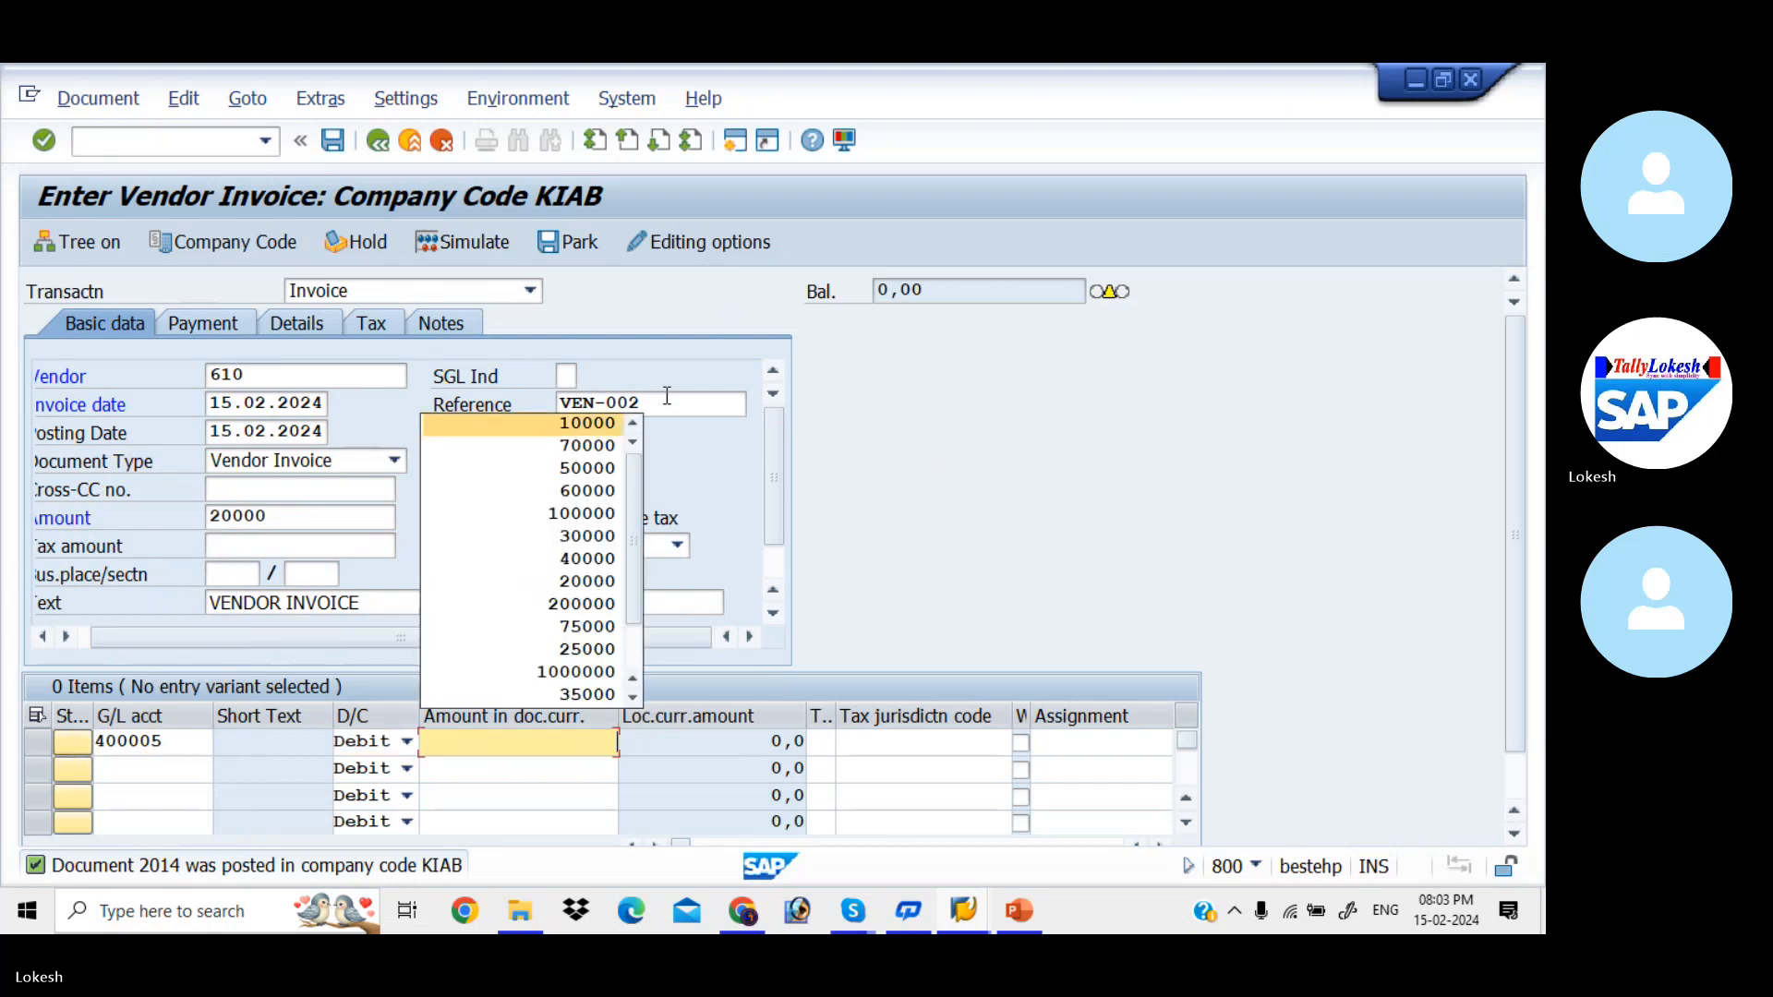
pyautogui.press('Down')
pyautogui.press('Down')
pyautogui.press('Down')
pyautogui.press('Down')
pyautogui.press('Down')
pyautogui.press('Down')
pyautogui.press('Down')
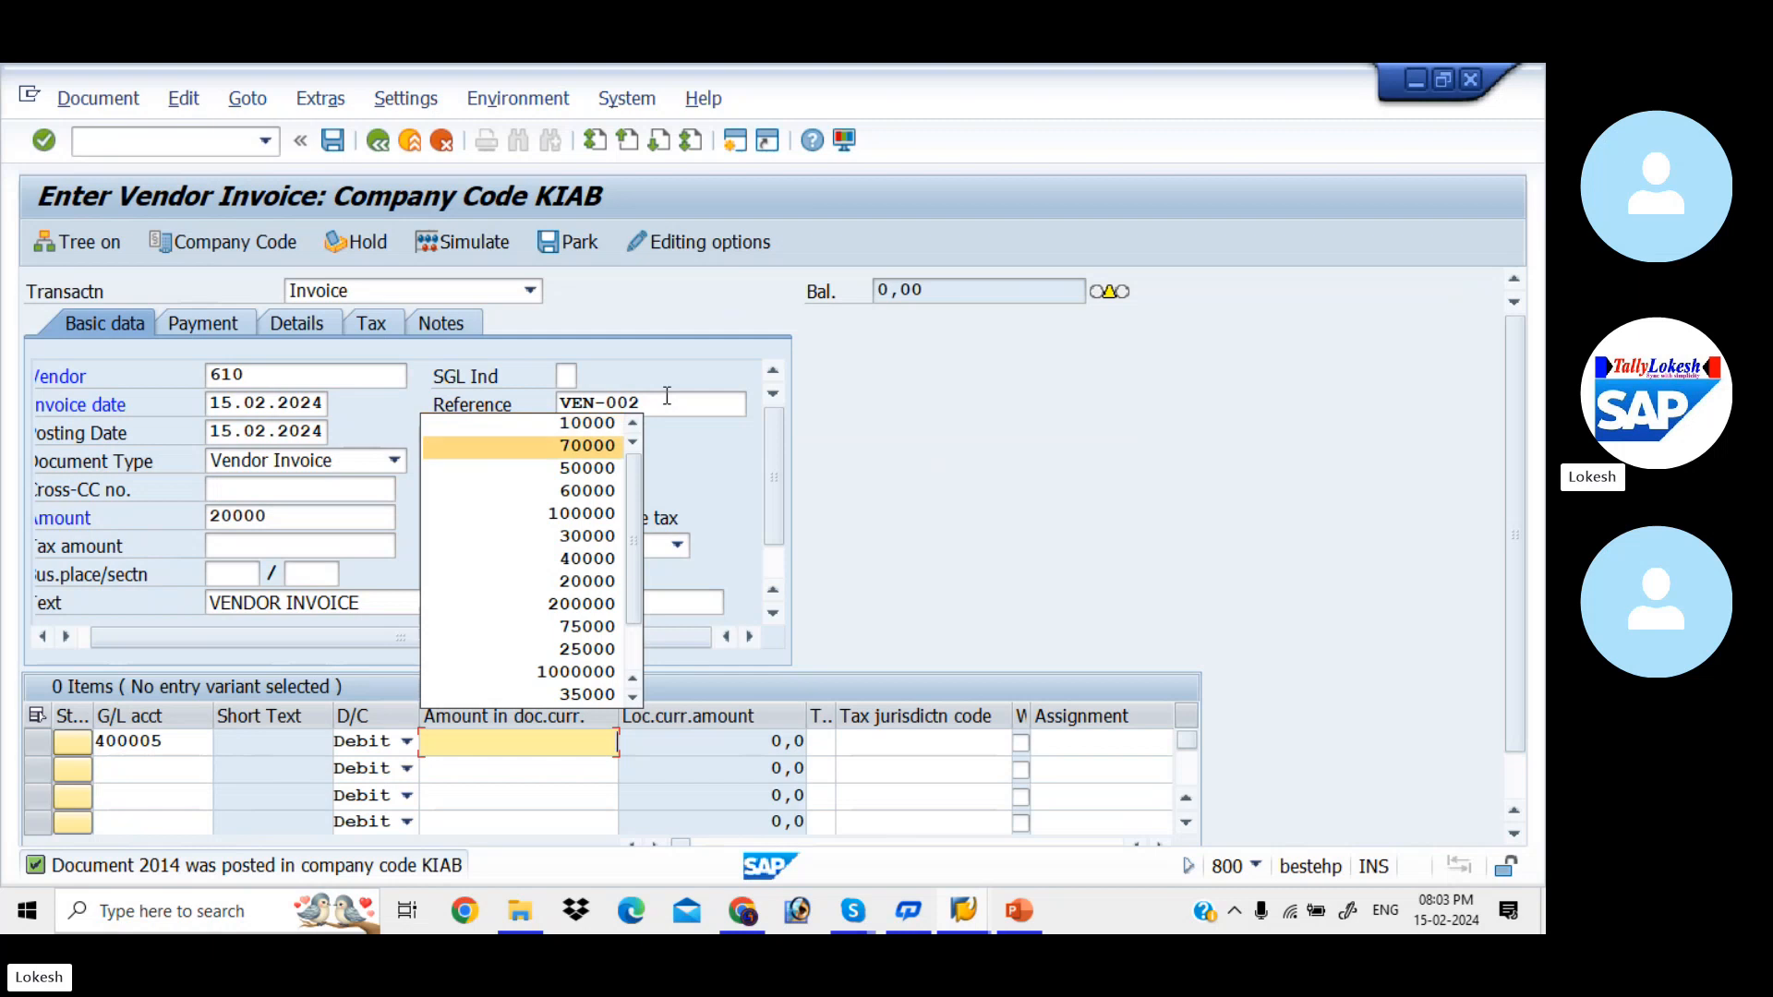
pyautogui.press('Return')
pyautogui.press('Tab')
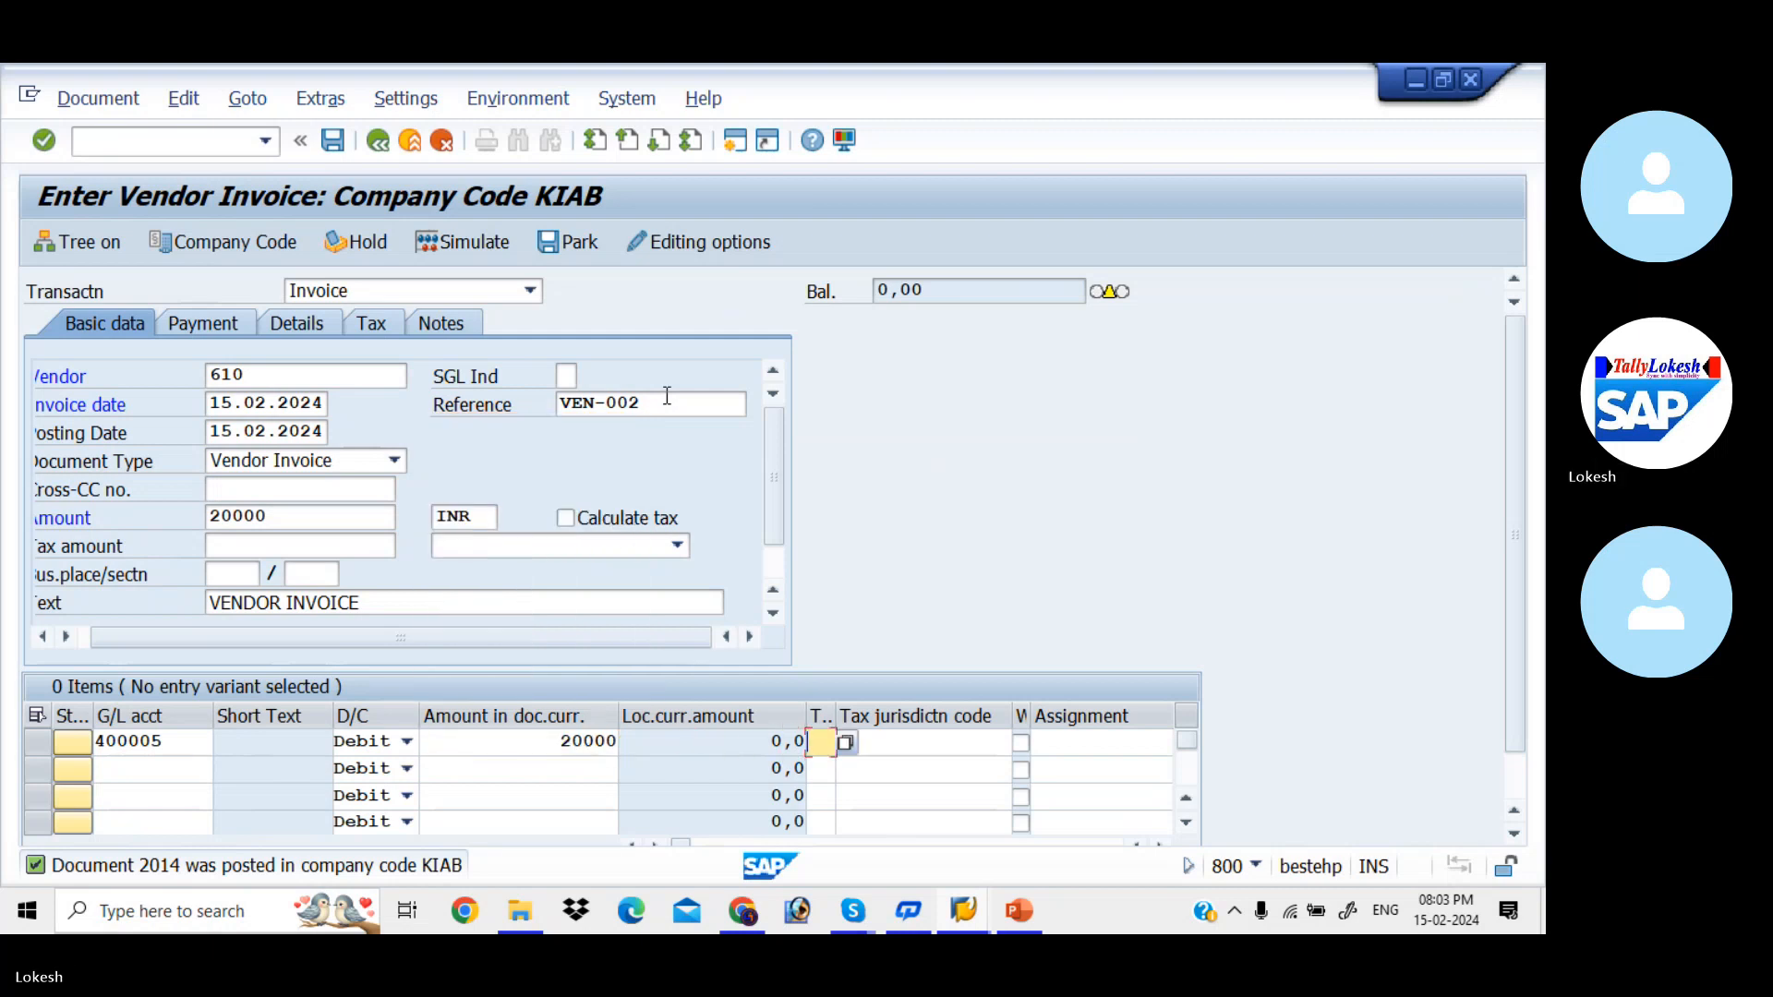
pyautogui.press('Return')
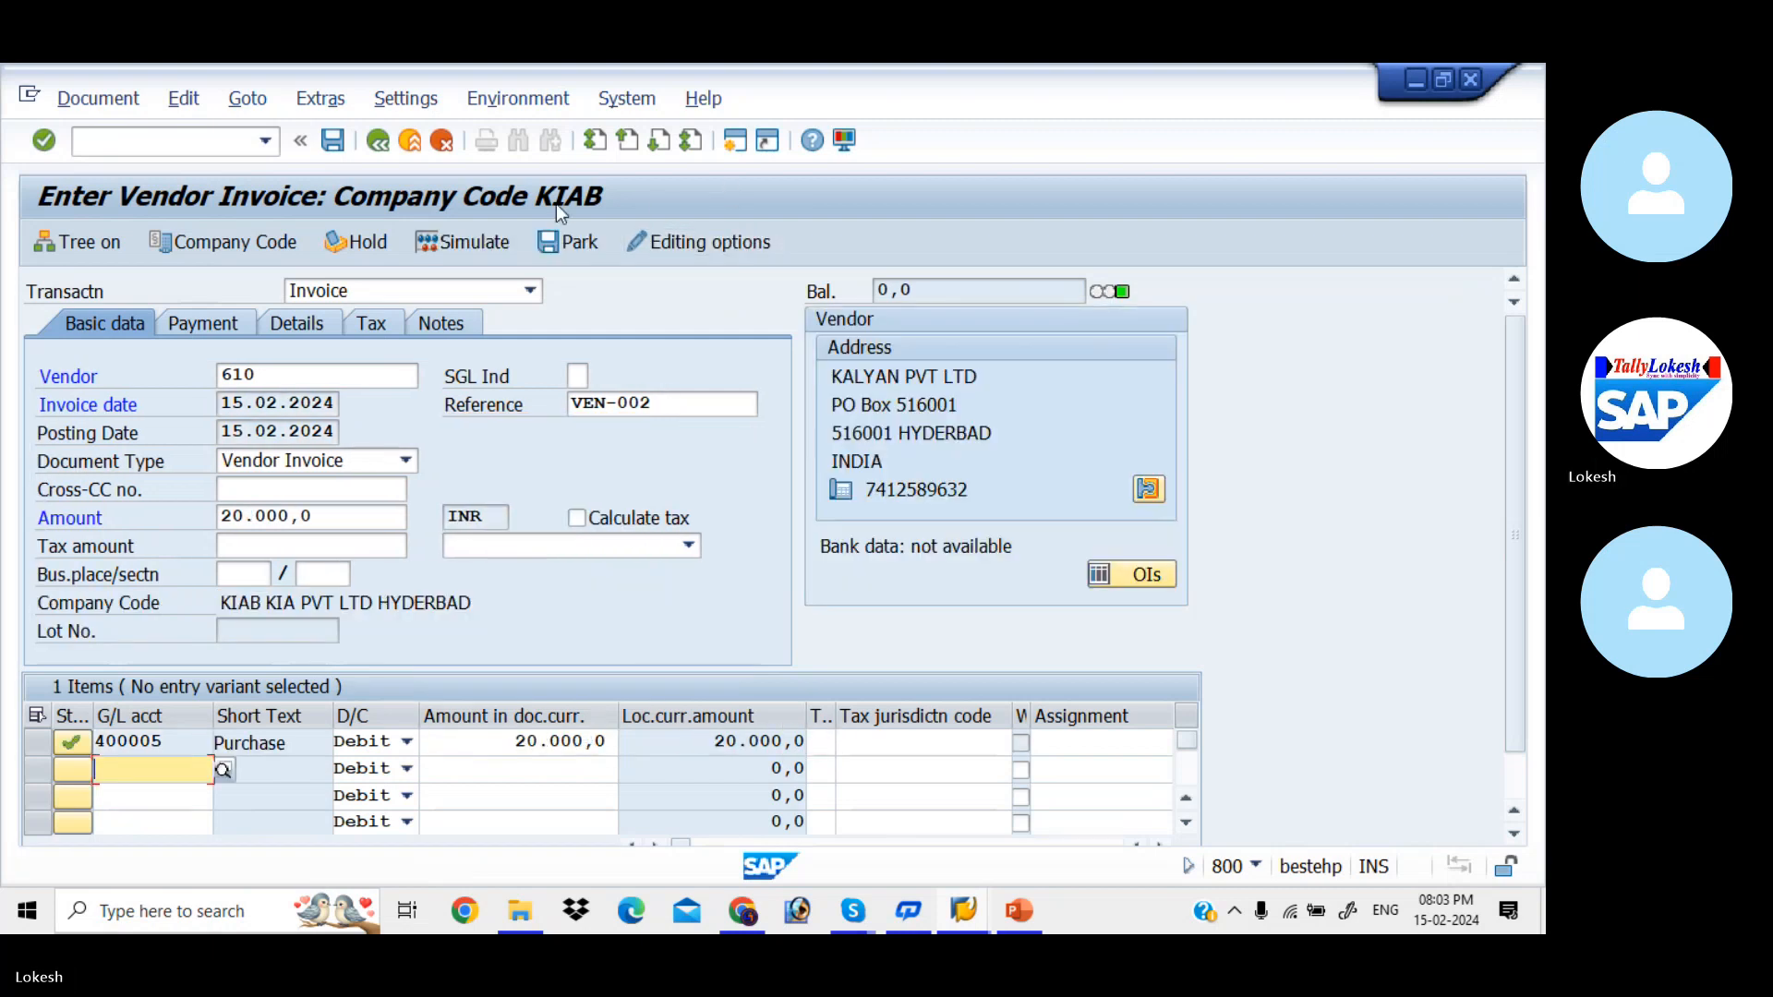
# - Simulate the VEN-002 vendor invoice and post the document
pyautogui.click(488, 251)
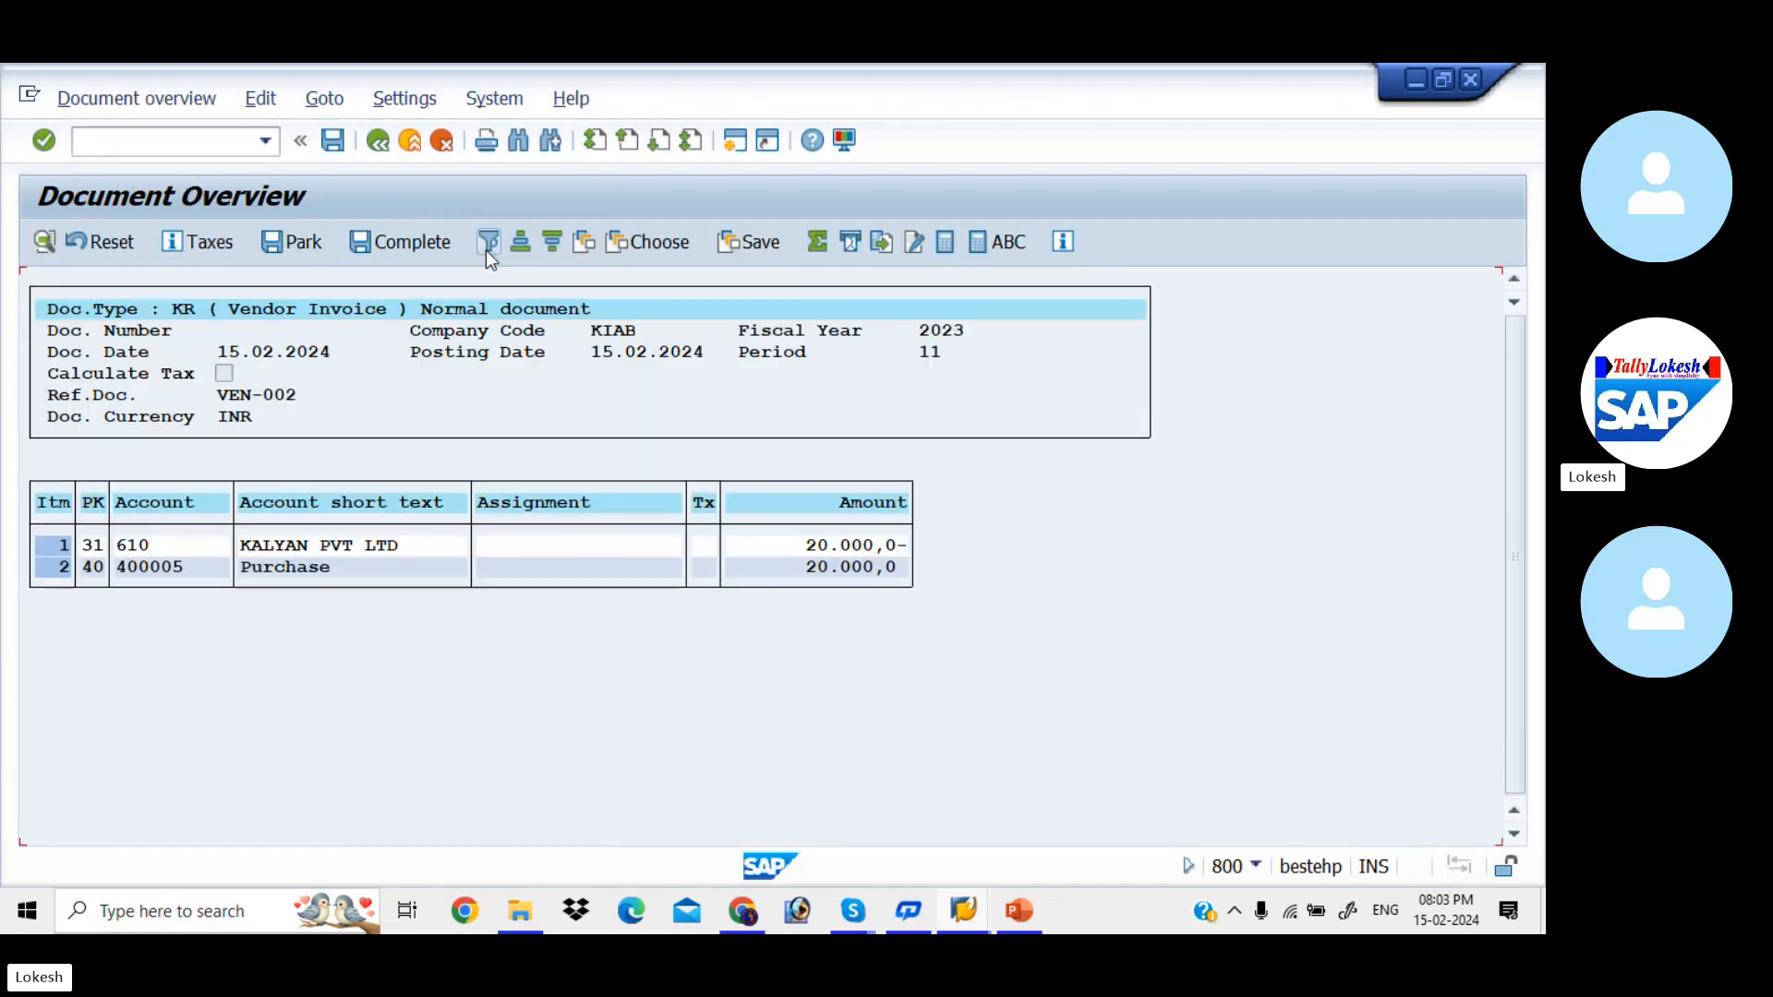
pyautogui.click(332, 141)
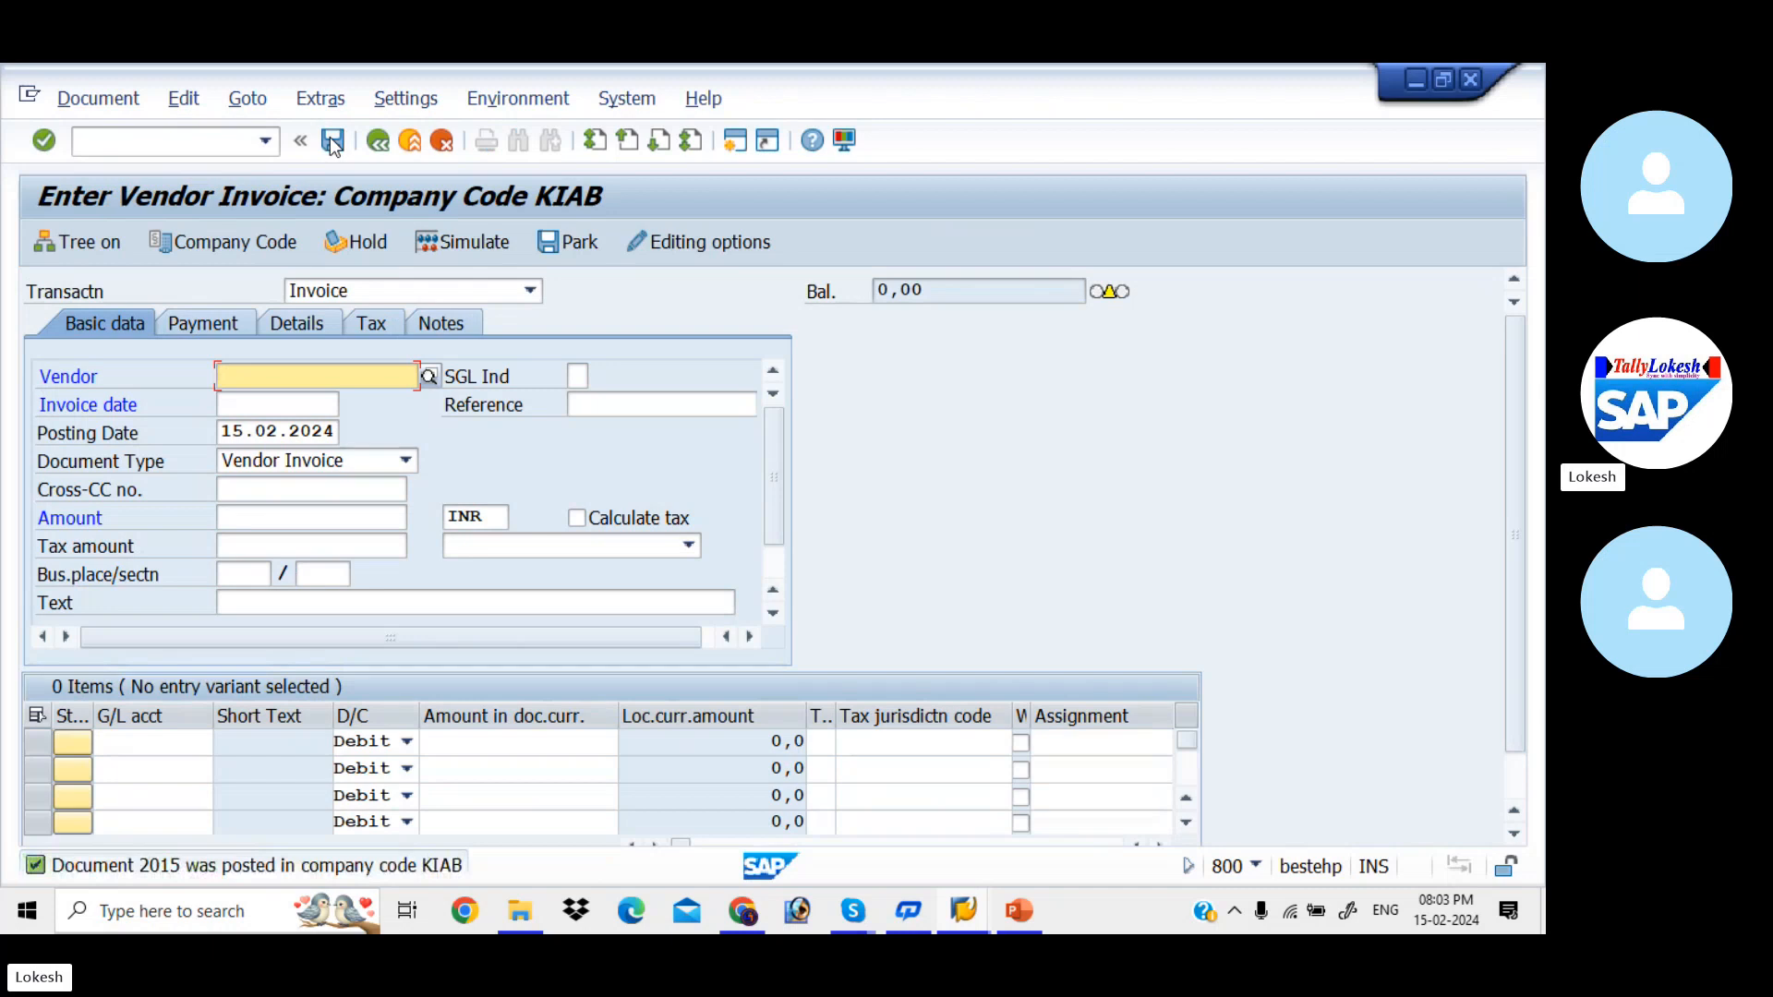
# - Enter vendor 610 and invoice date 15.02.2024 on a new vendor invoice
pyautogui.press('Down')
pyautogui.press('Tab')
pyautogui.press('Tab')
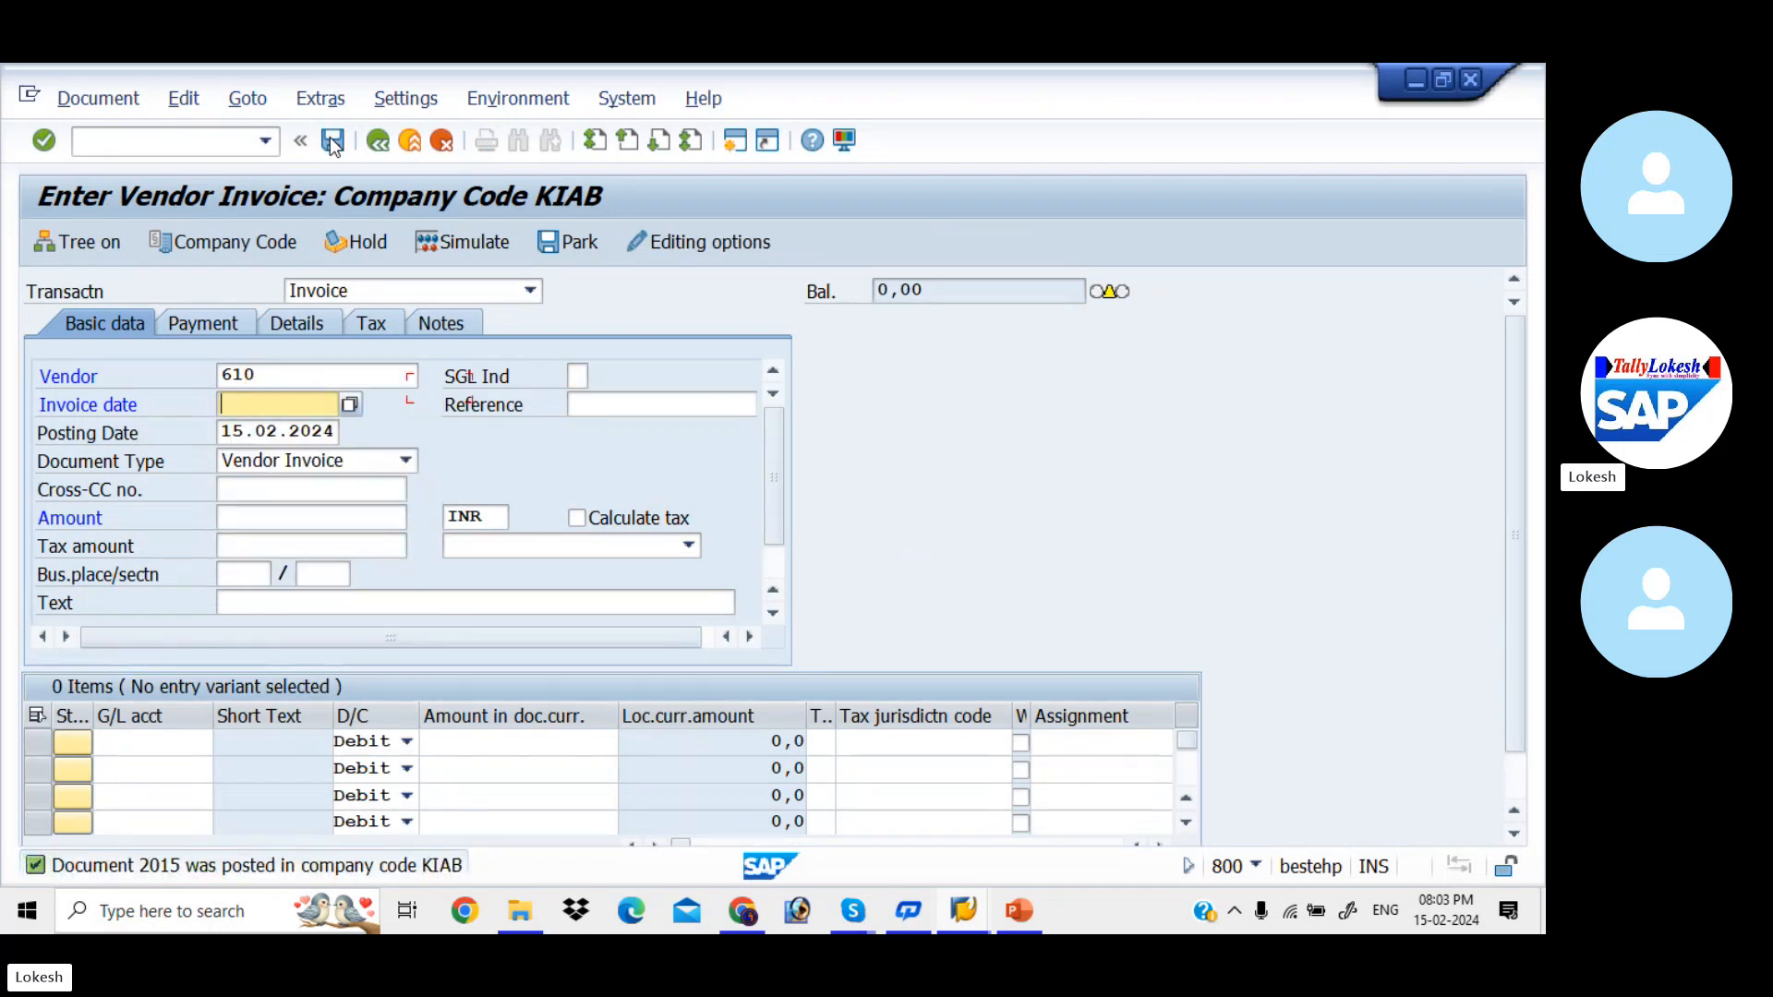
pyautogui.press('space')
pyautogui.press('Down')
pyautogui.press('Tab')
# - Enter VEN-003 as the vendor invoice's reference
pyautogui.press('space')
pyautogui.press('Down')
pyautogui.press('Tab')
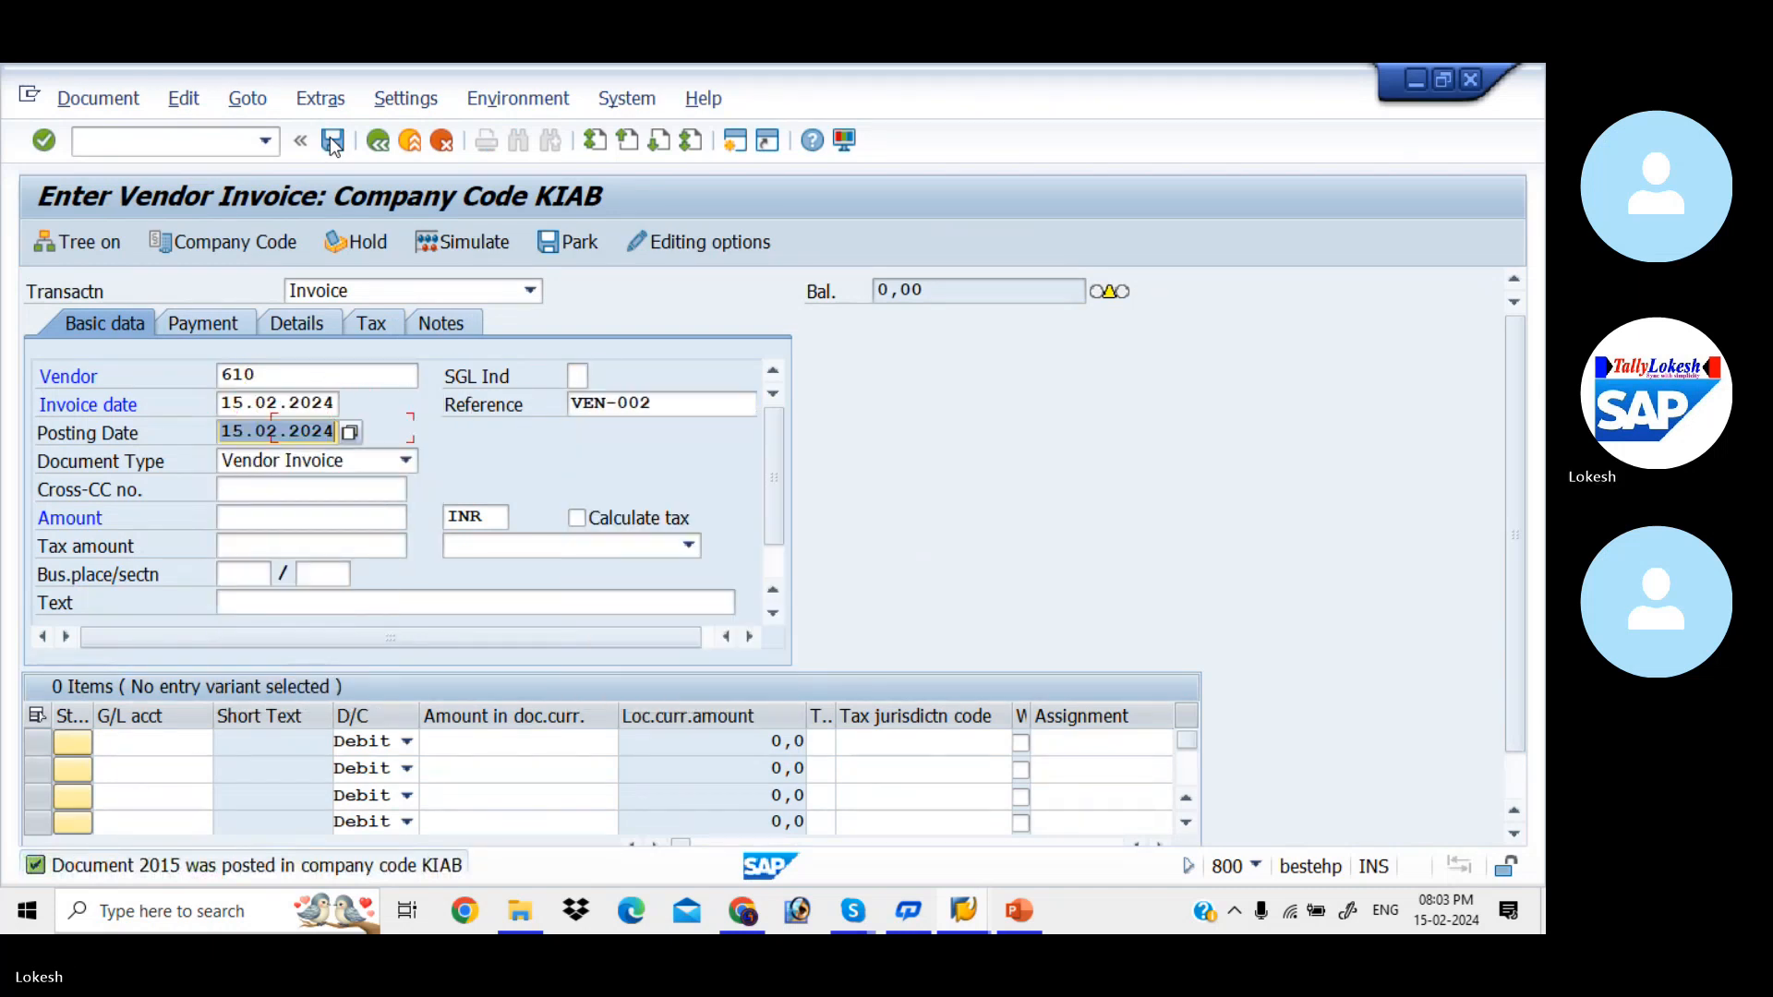
pyautogui.click(673, 405)
pyautogui.press('BackSpace')
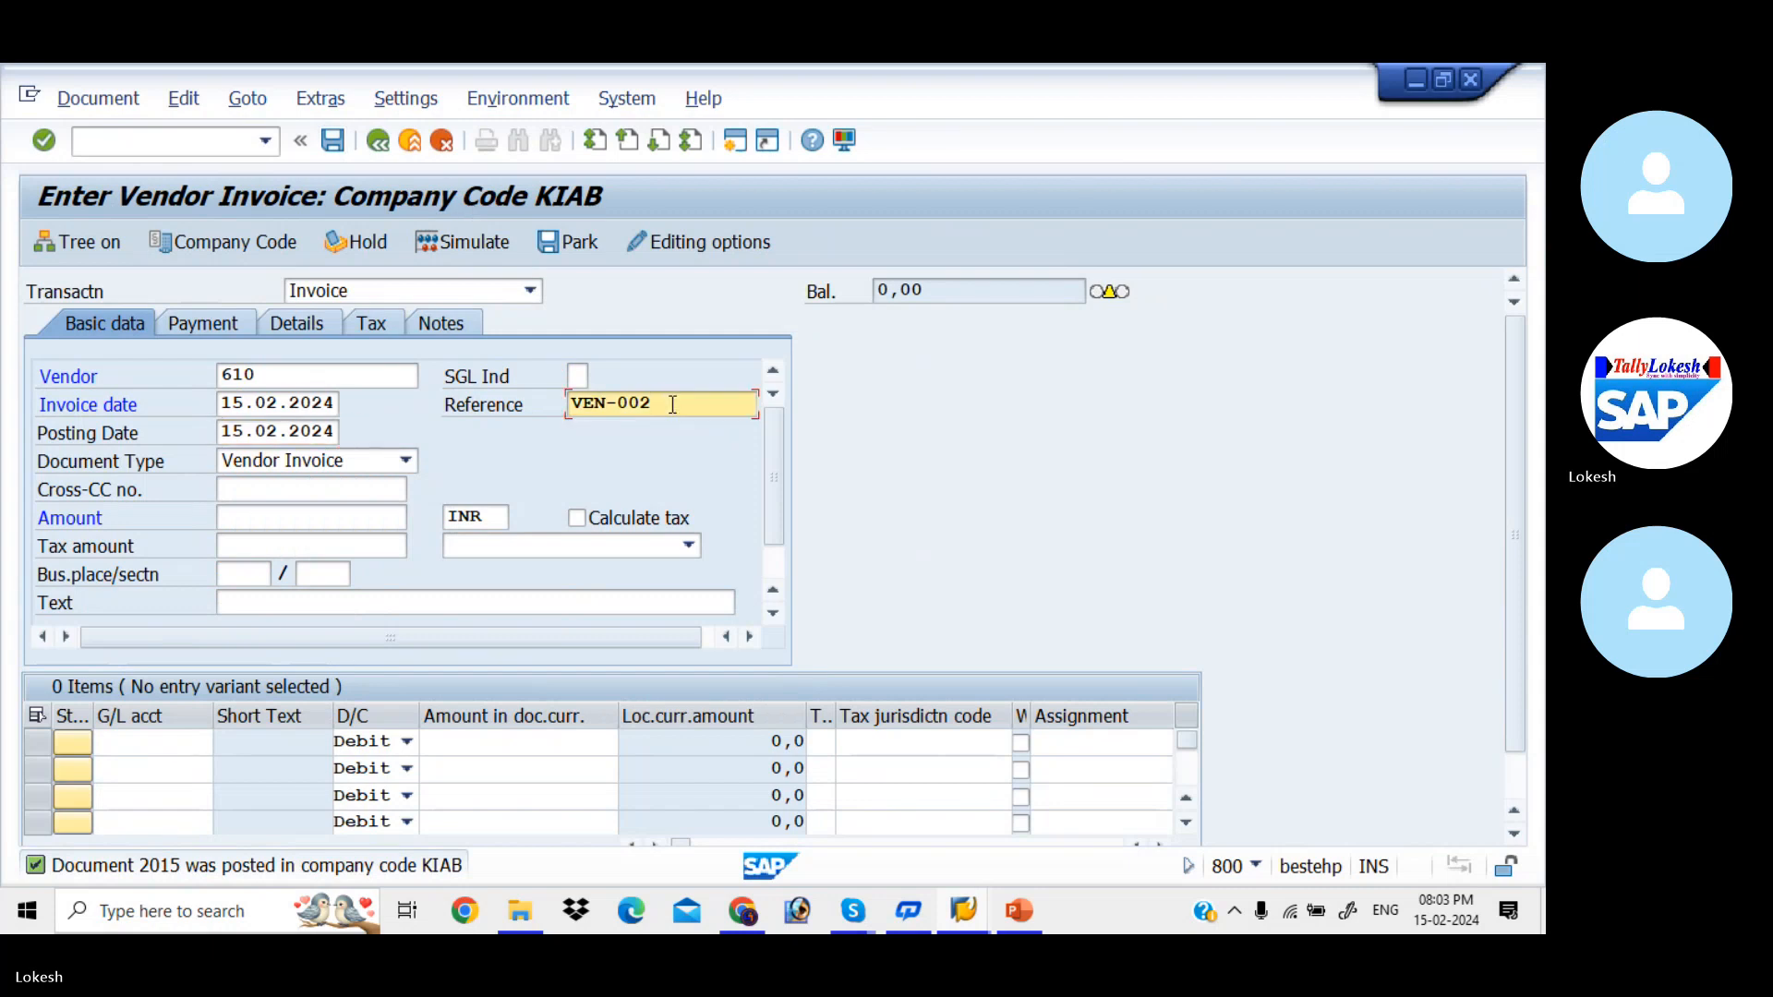
pyautogui.write('3')
pyautogui.press('Tab')
pyautogui.press('Tab')
pyautogui.press('Tab')
pyautogui.press('Tab')
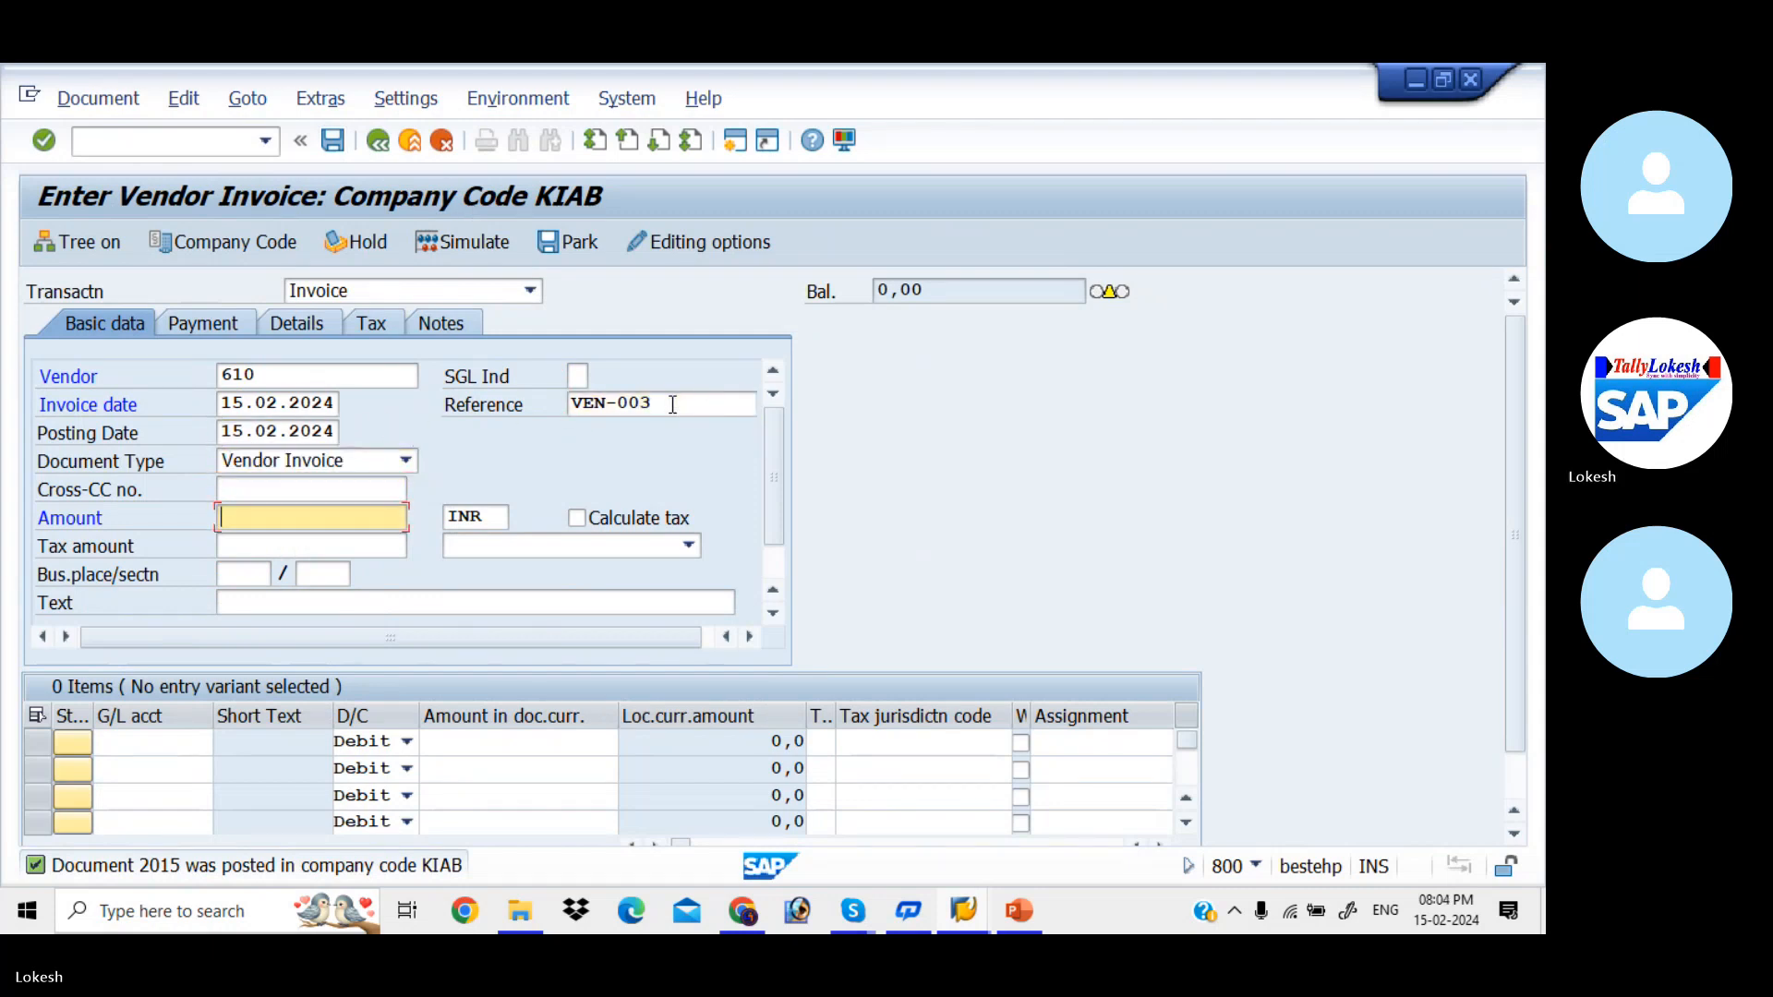
# - Enter 30000 INR as the invoice amount and VENDOR INVOICE as the header text
pyautogui.write('3')
pyautogui.press('Down')
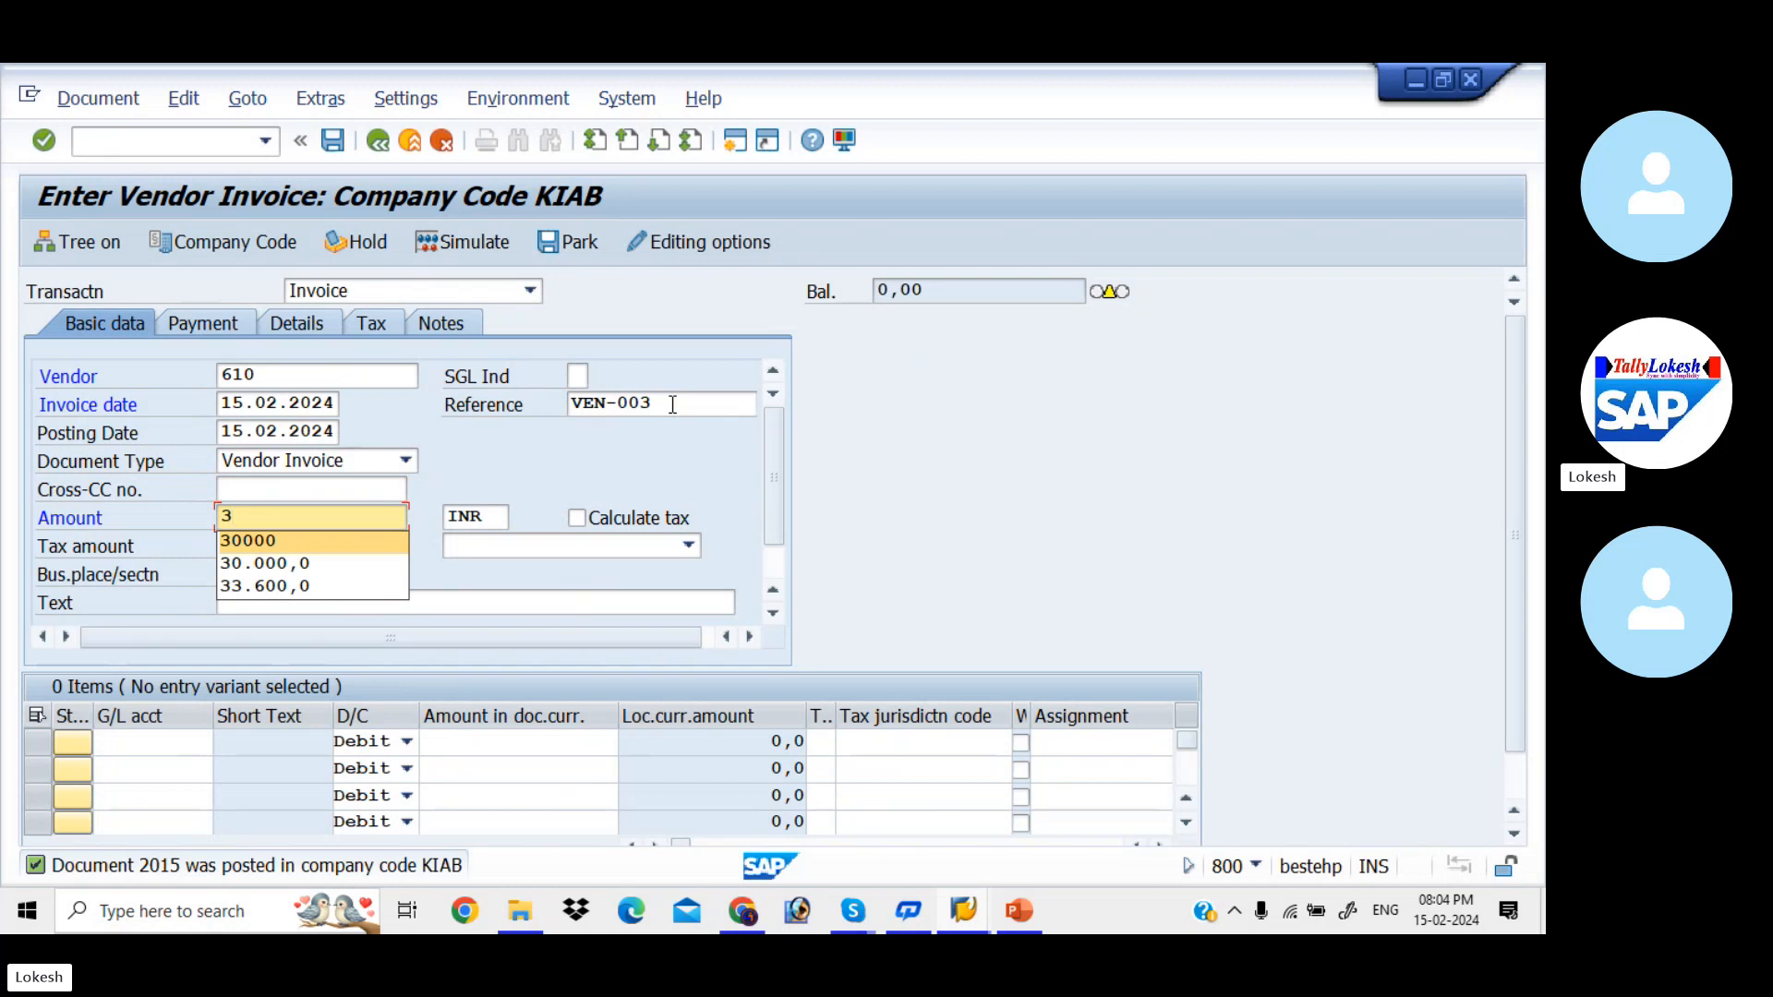
pyautogui.press('Return')
pyautogui.press('Tab')
pyautogui.press('Tab')
pyautogui.press('Tab')
pyautogui.press('Tab')
pyautogui.press('Tab')
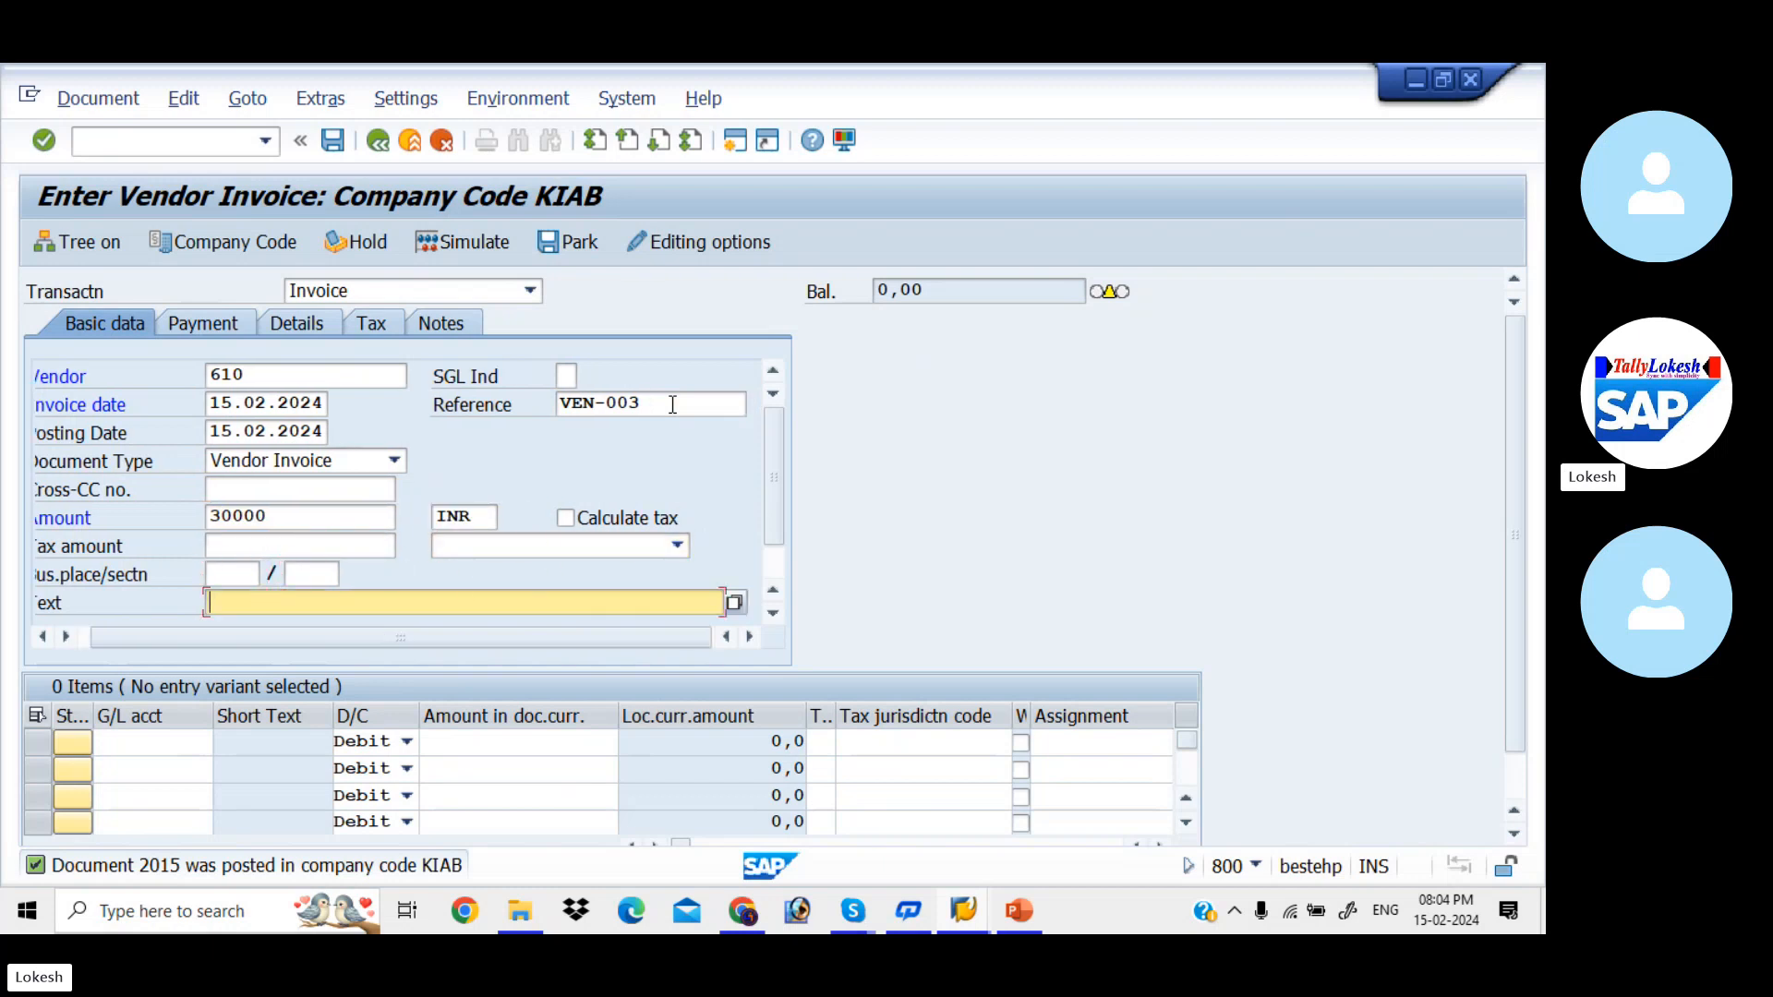
pyautogui.write('VENDOR INVOICE')
pyautogui.press('Down')
pyautogui.press('Return')
pyautogui.press('Tab')
pyautogui.press('Tab')
# - Add a debit line item of 30000 to G/L account 400005 (Purchase)
pyautogui.press('space')
pyautogui.press('Down')
pyautogui.press('Return')
pyautogui.press('Tab')
pyautogui.press('Tab')
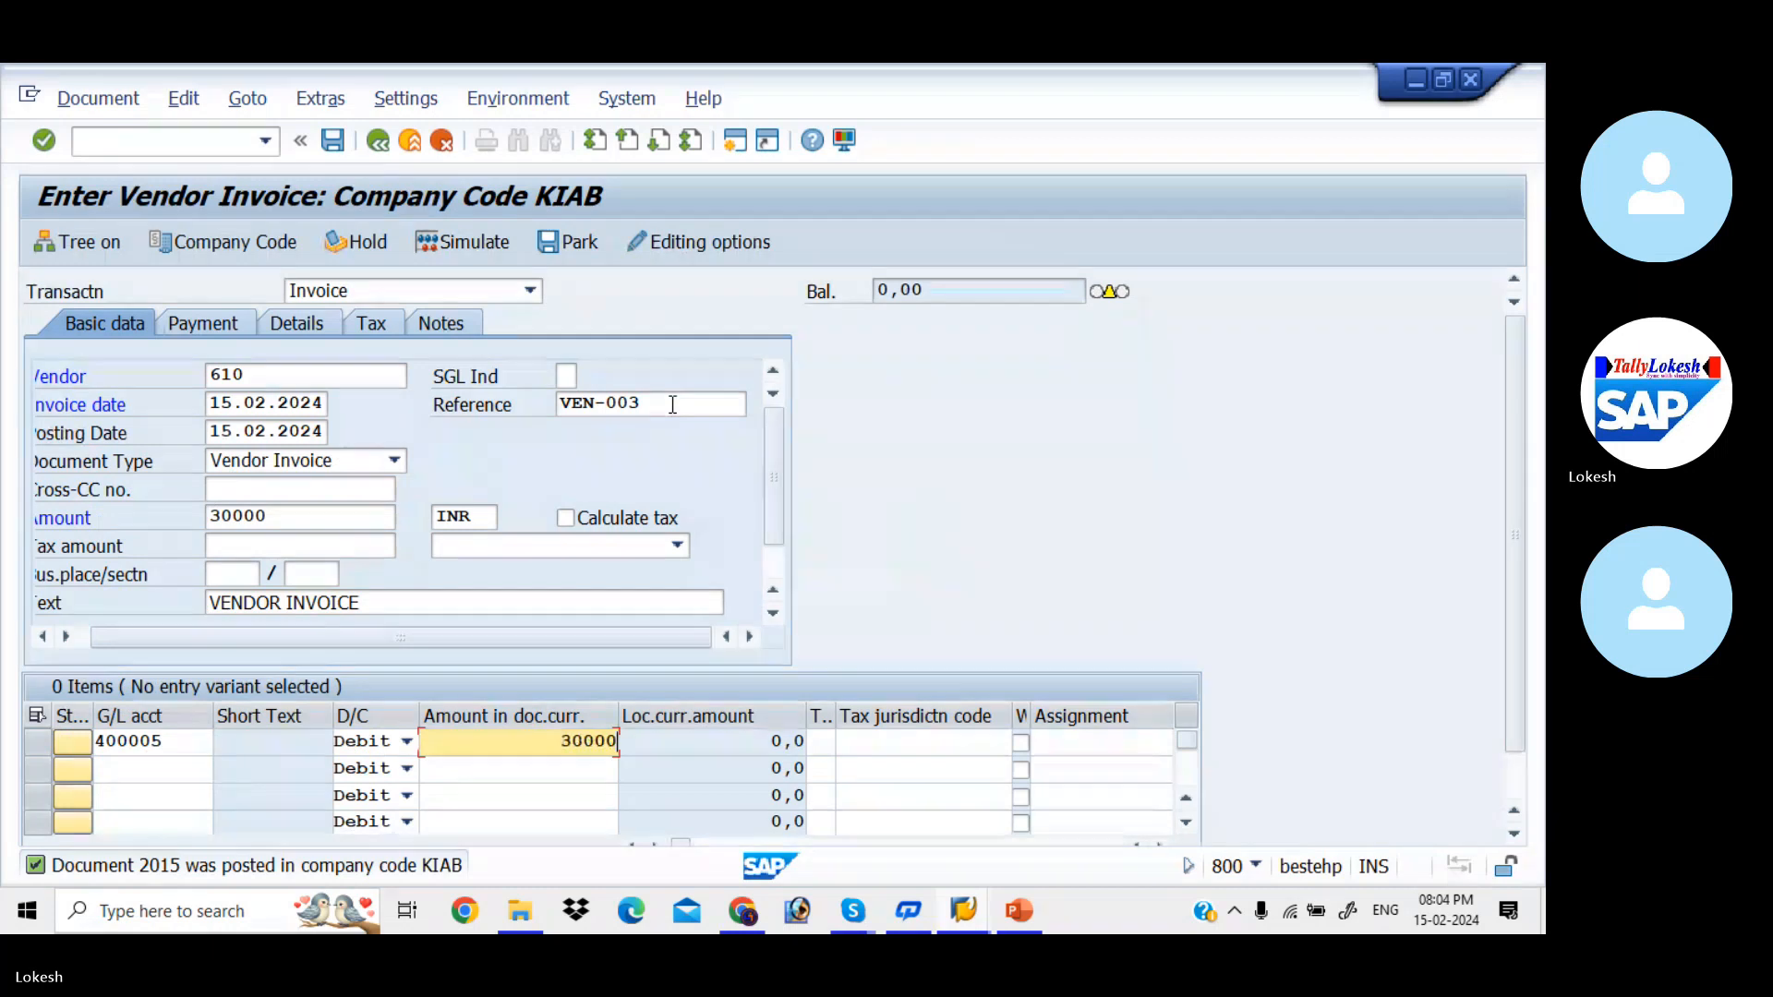
pyautogui.press('Return')
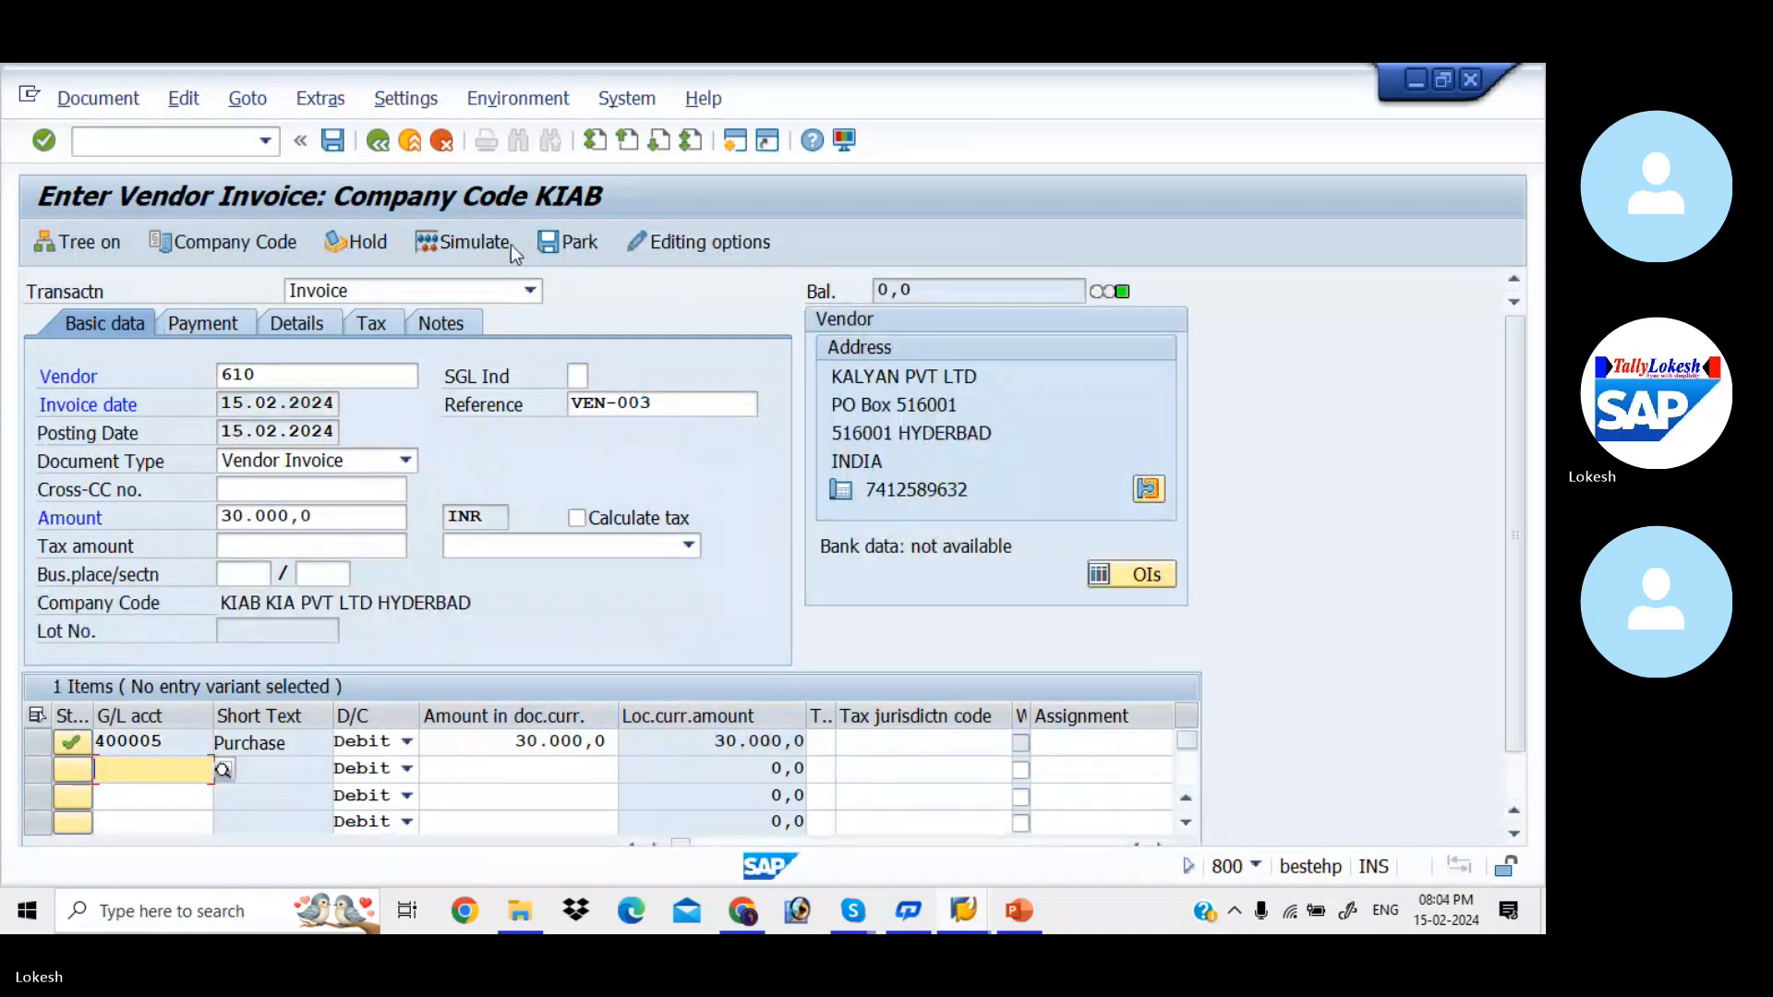
# - Simulate the VEN-003 vendor invoice and post the document
pyautogui.click(495, 246)
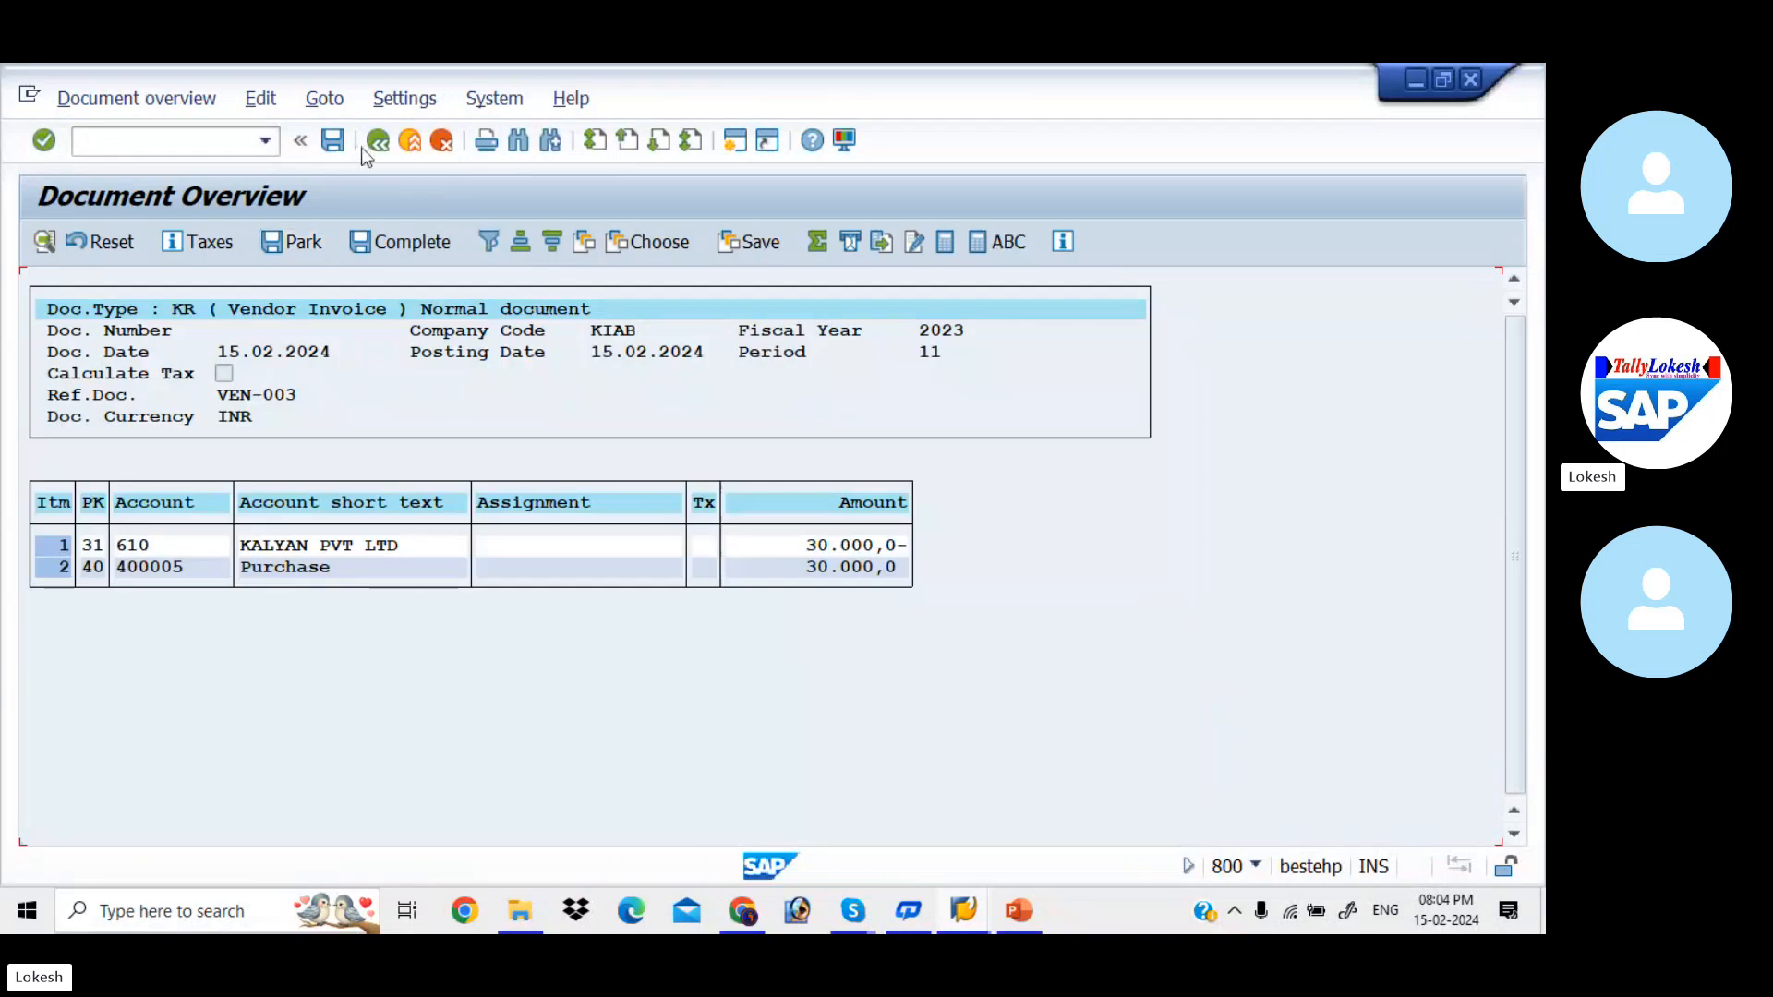
pyautogui.click(339, 144)
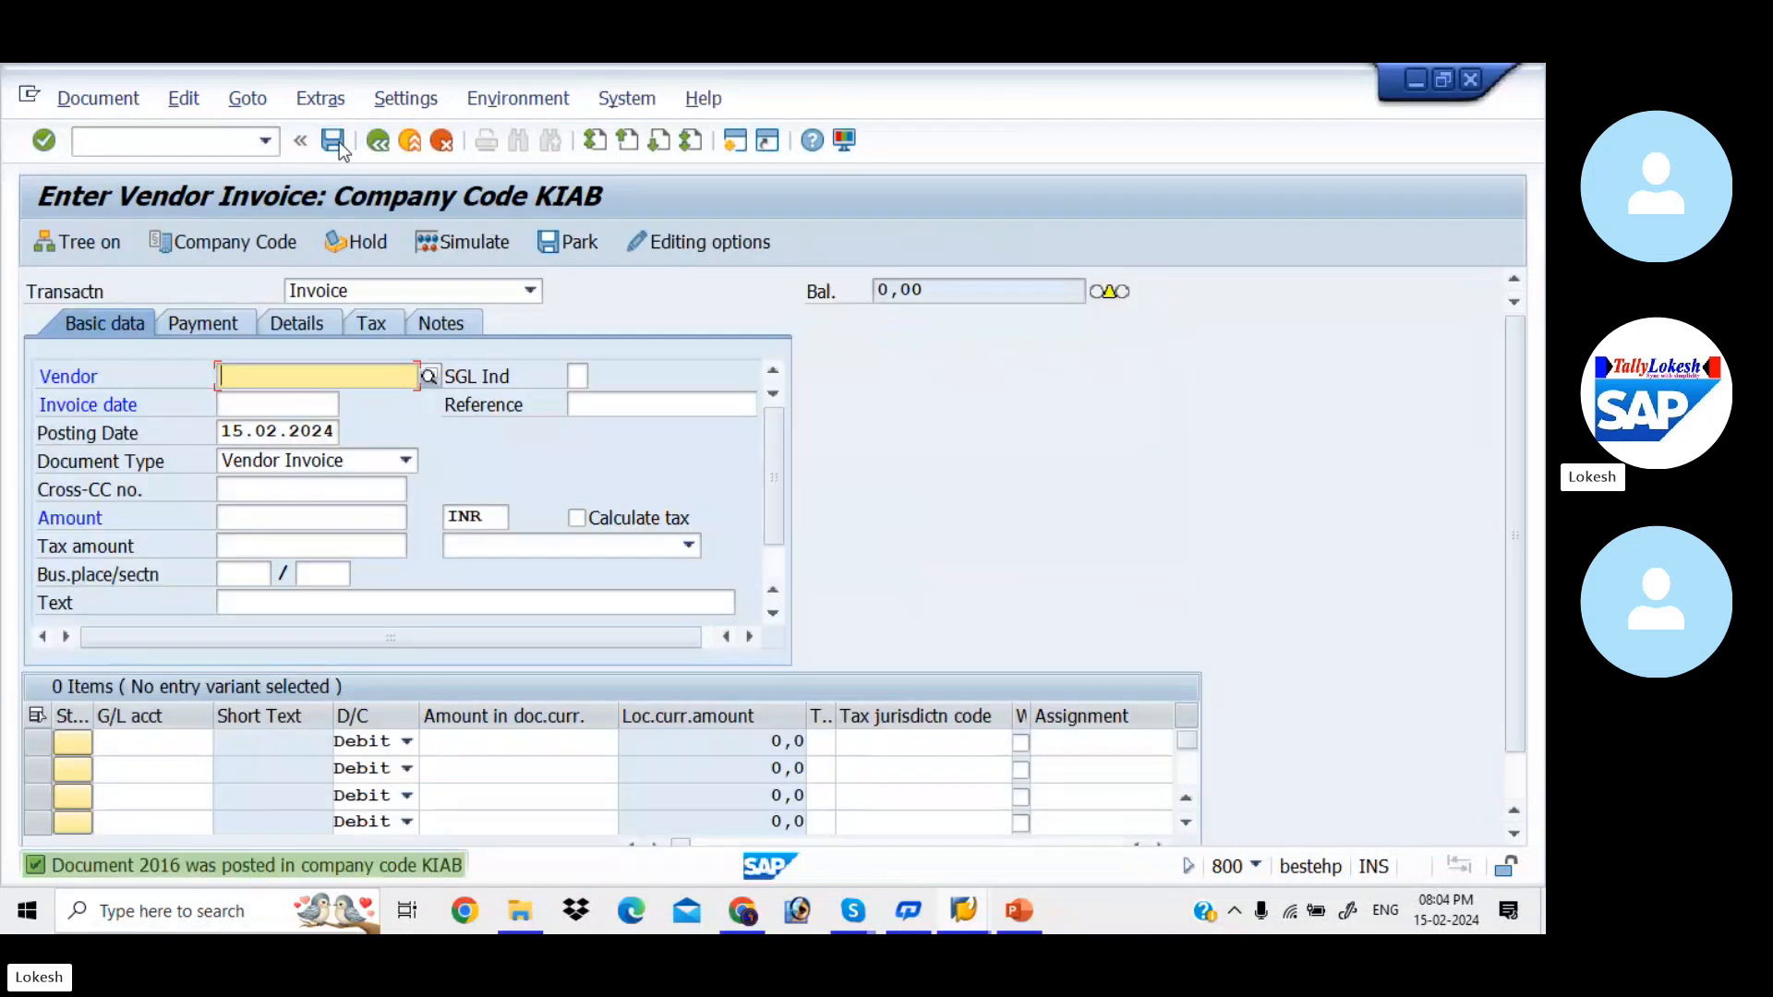
# - Begin the next vendor invoice with vendor 610 and invoice date 15.02.2024
pyautogui.write('610')
pyautogui.press('Tab')
pyautogui.press('Tab')
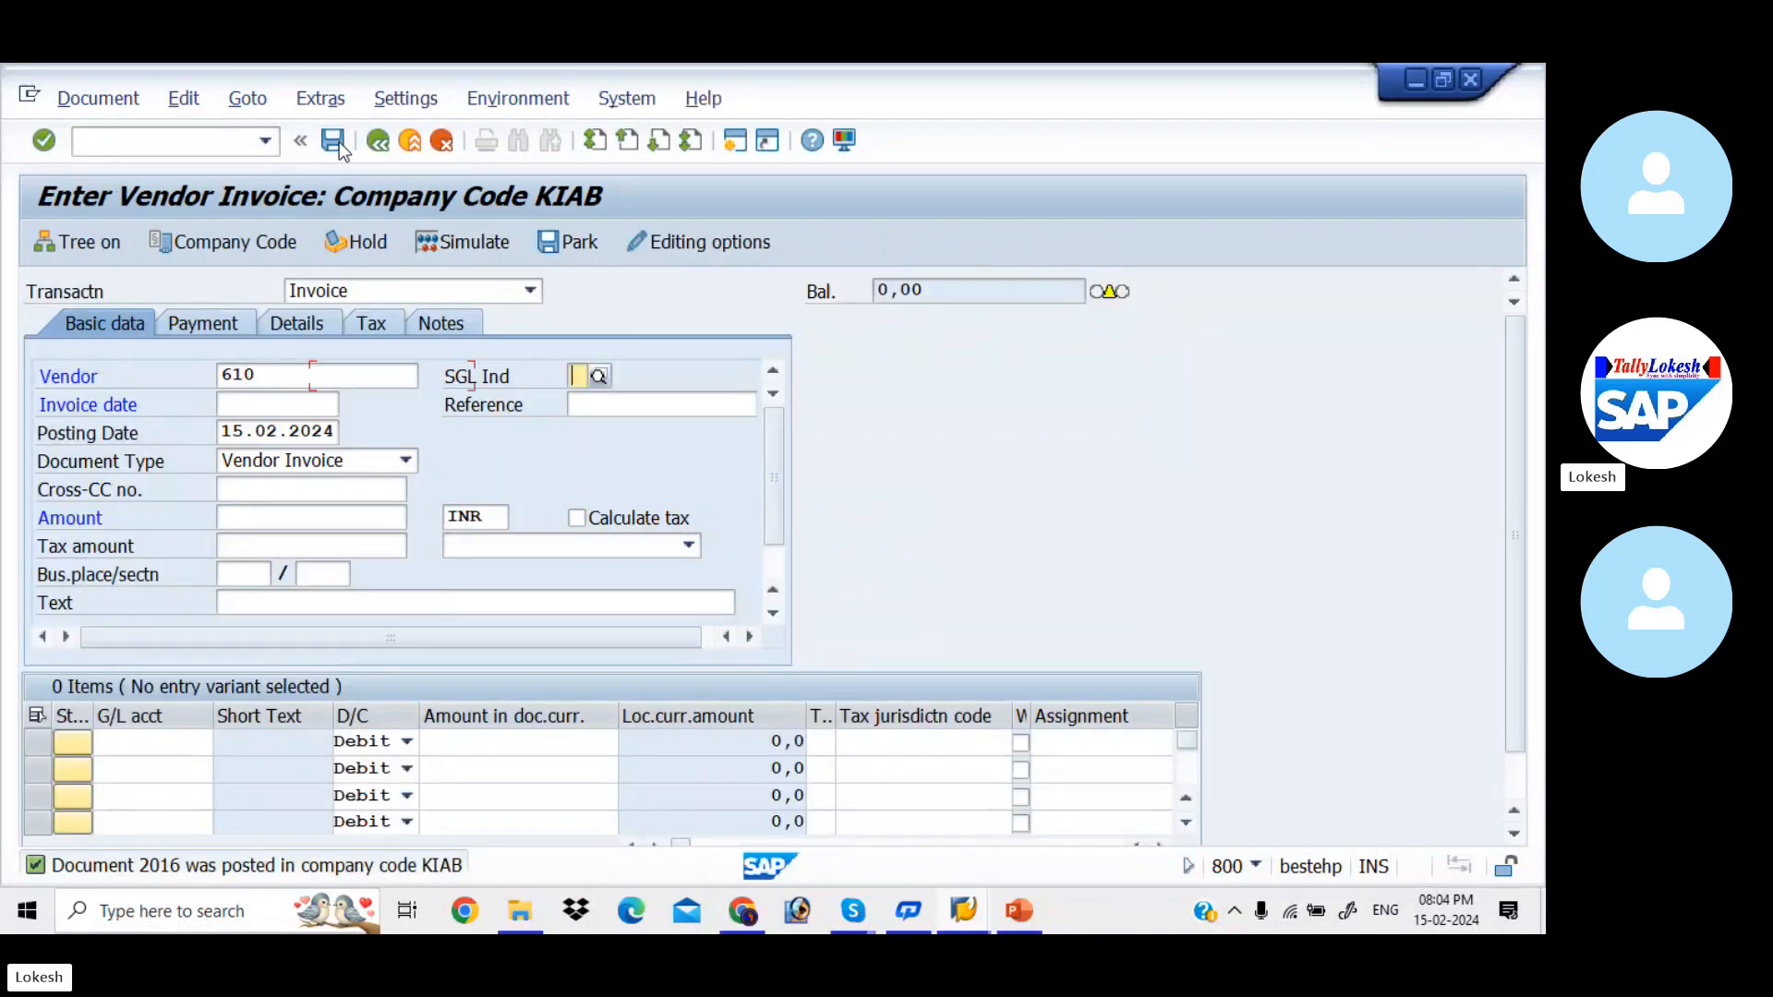
pyautogui.press('space')
pyautogui.press('Down')
pyautogui.press('Tab')
# - Enter VEN-004 as the vendor invoice's reference
pyautogui.press('space')
pyautogui.press('Down')
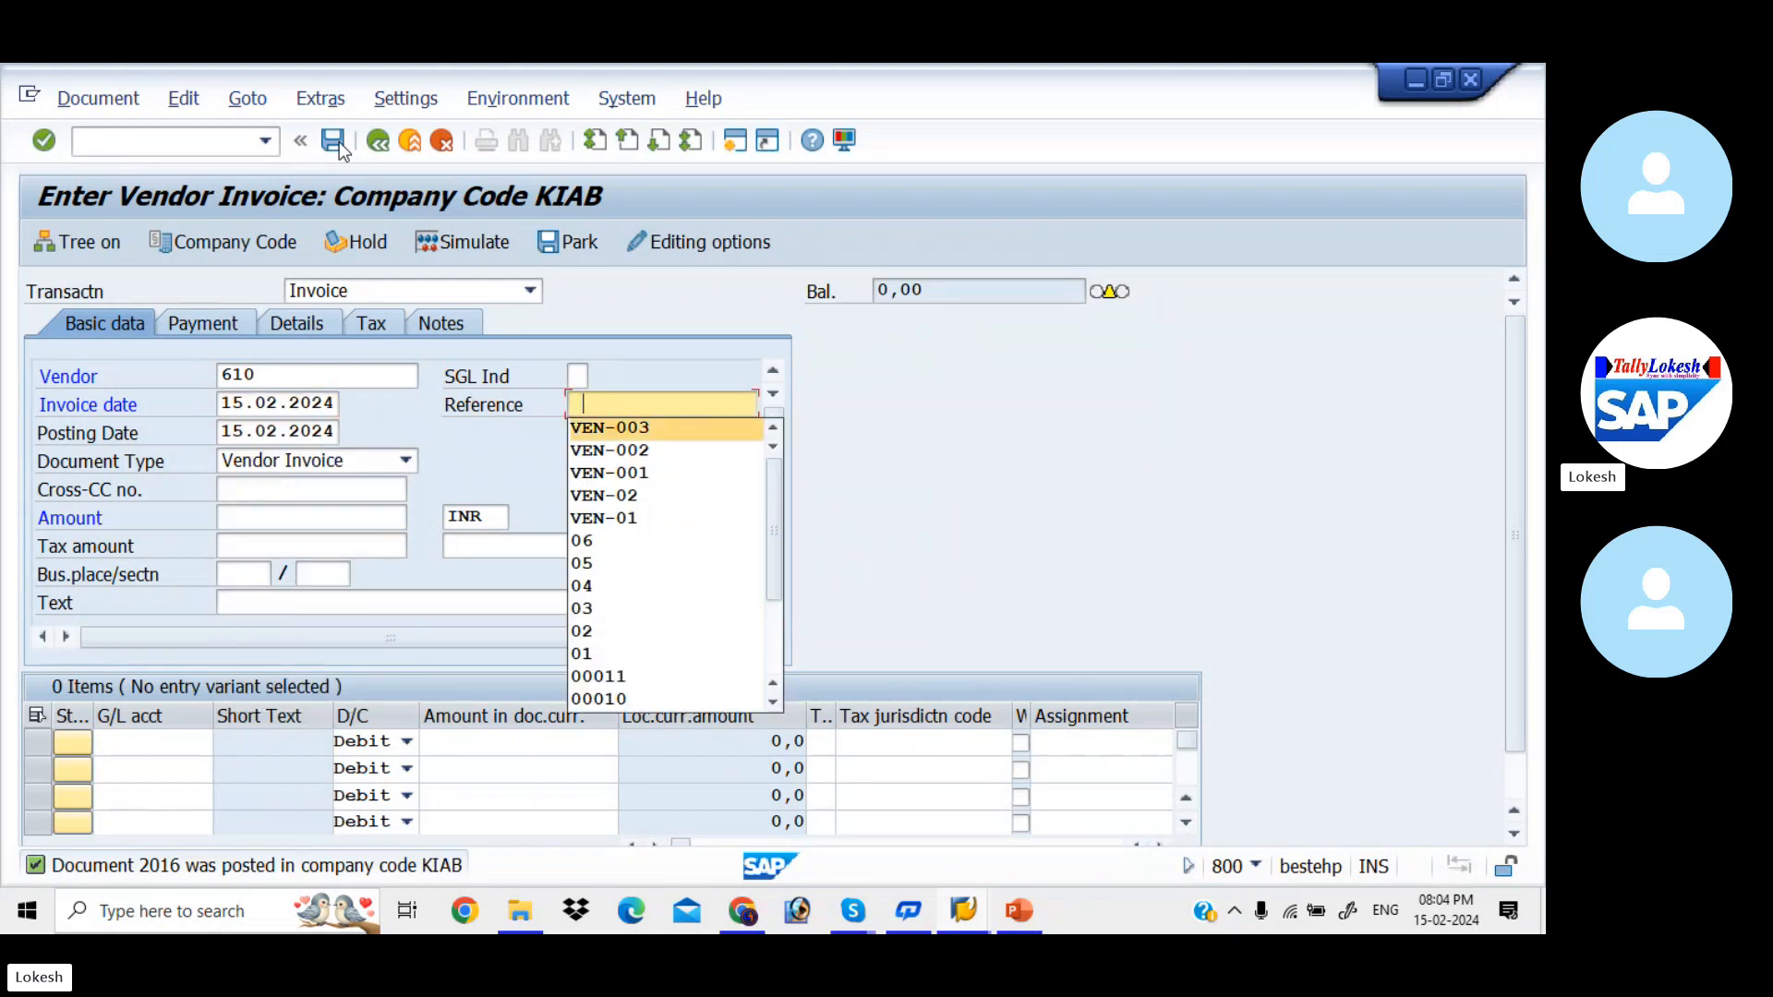
pyautogui.press('Tab')
pyautogui.click(682, 399)
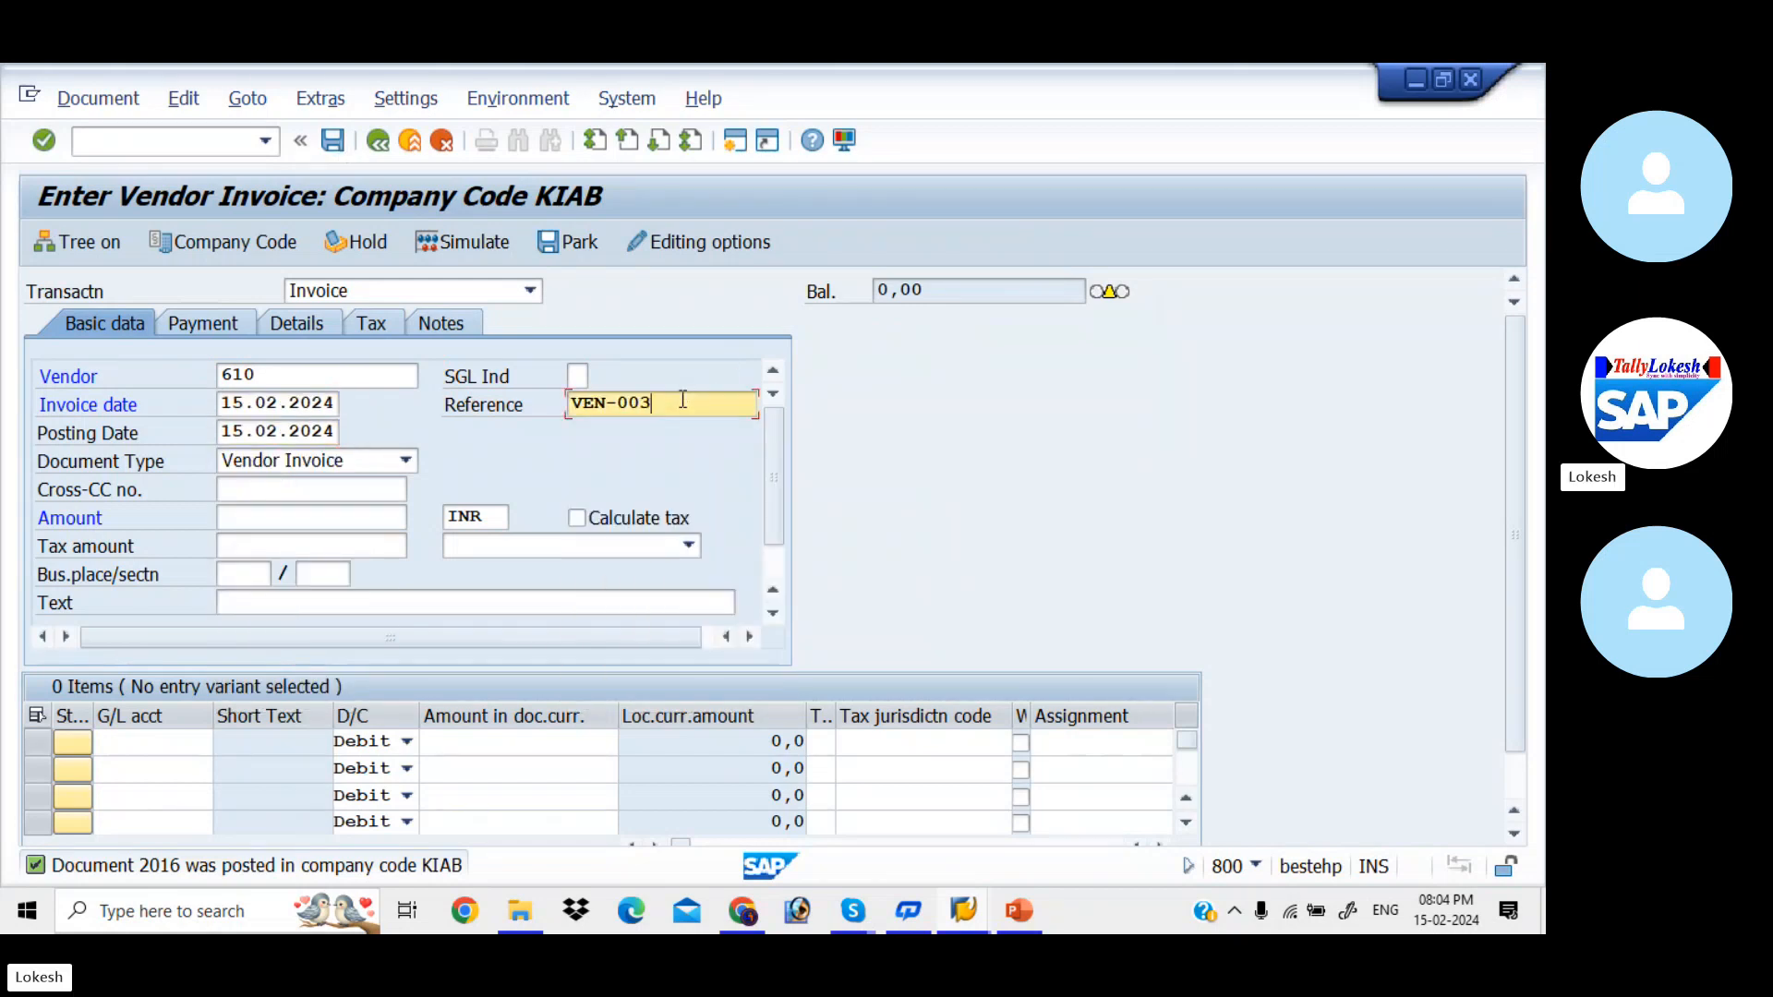
pyautogui.press('BackSpace')
pyautogui.write('4')
pyautogui.press('Tab')
pyautogui.press('Tab')
pyautogui.press('Tab')
pyautogui.press('Tab')
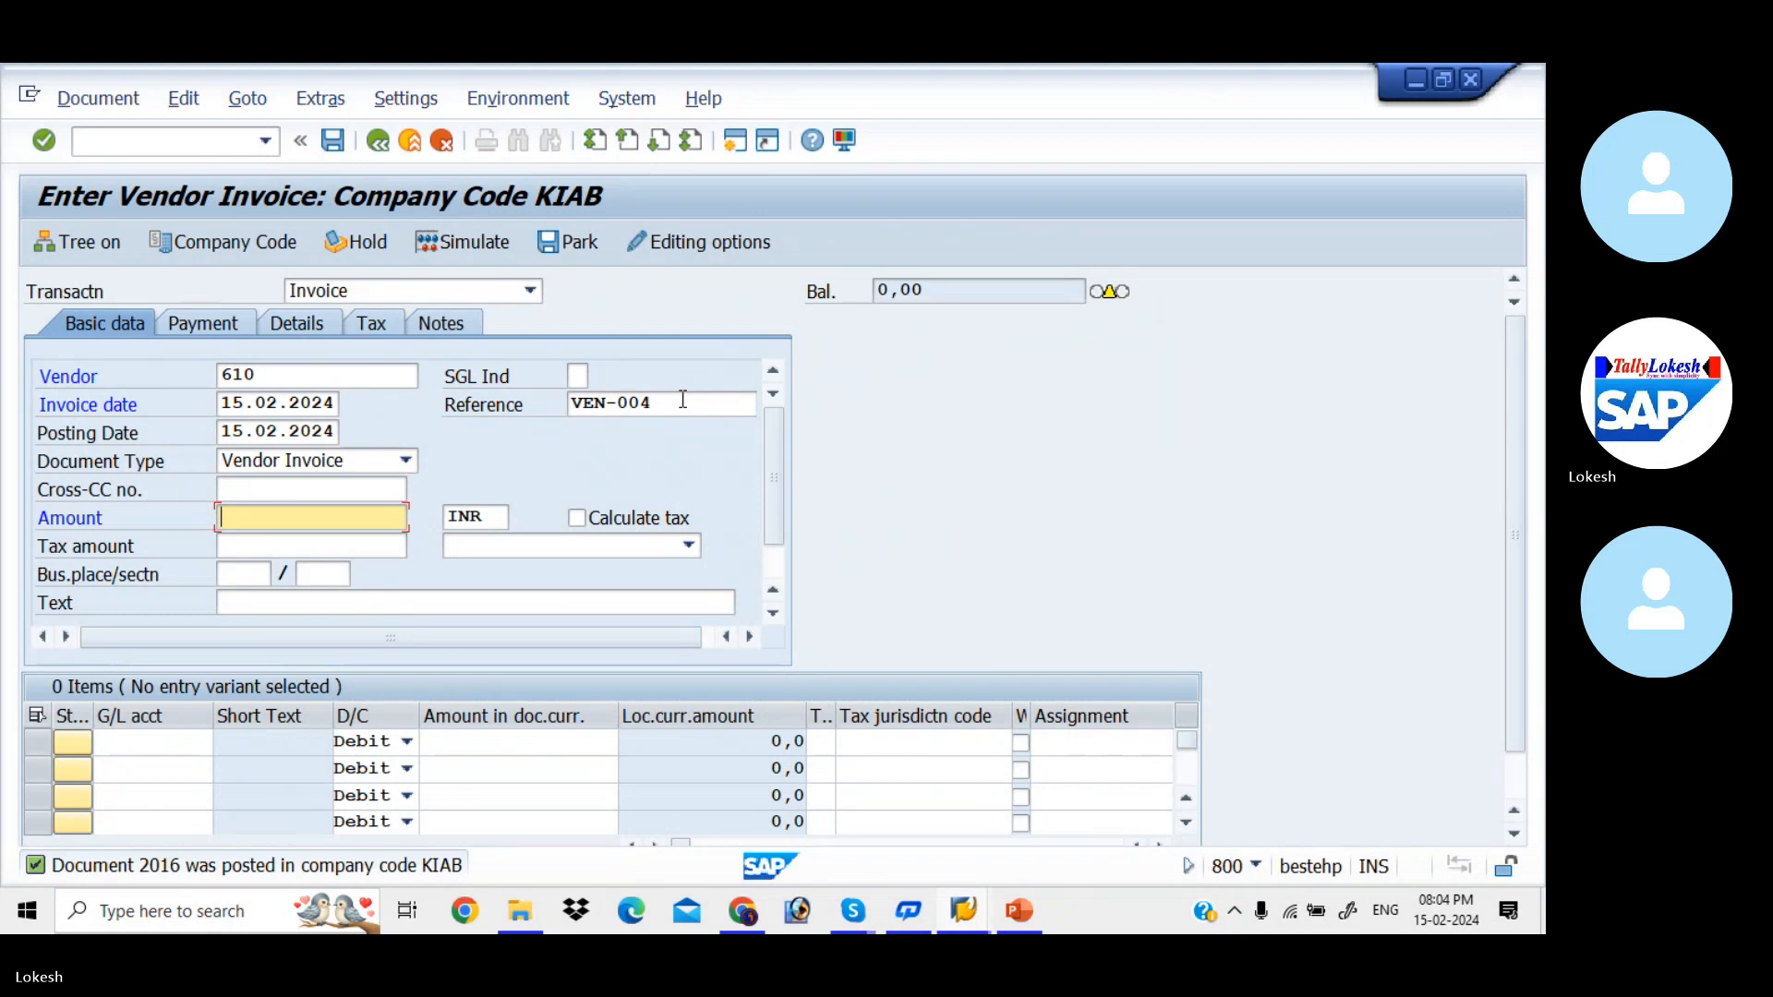
# - Enter 40000 INR as the invoice amount and VENDOR INVOICE as the header text
pyautogui.write('40000')
pyautogui.press('Tab')
pyautogui.press('Tab')
pyautogui.press('Tab')
pyautogui.press('Tab')
pyautogui.press('Tab')
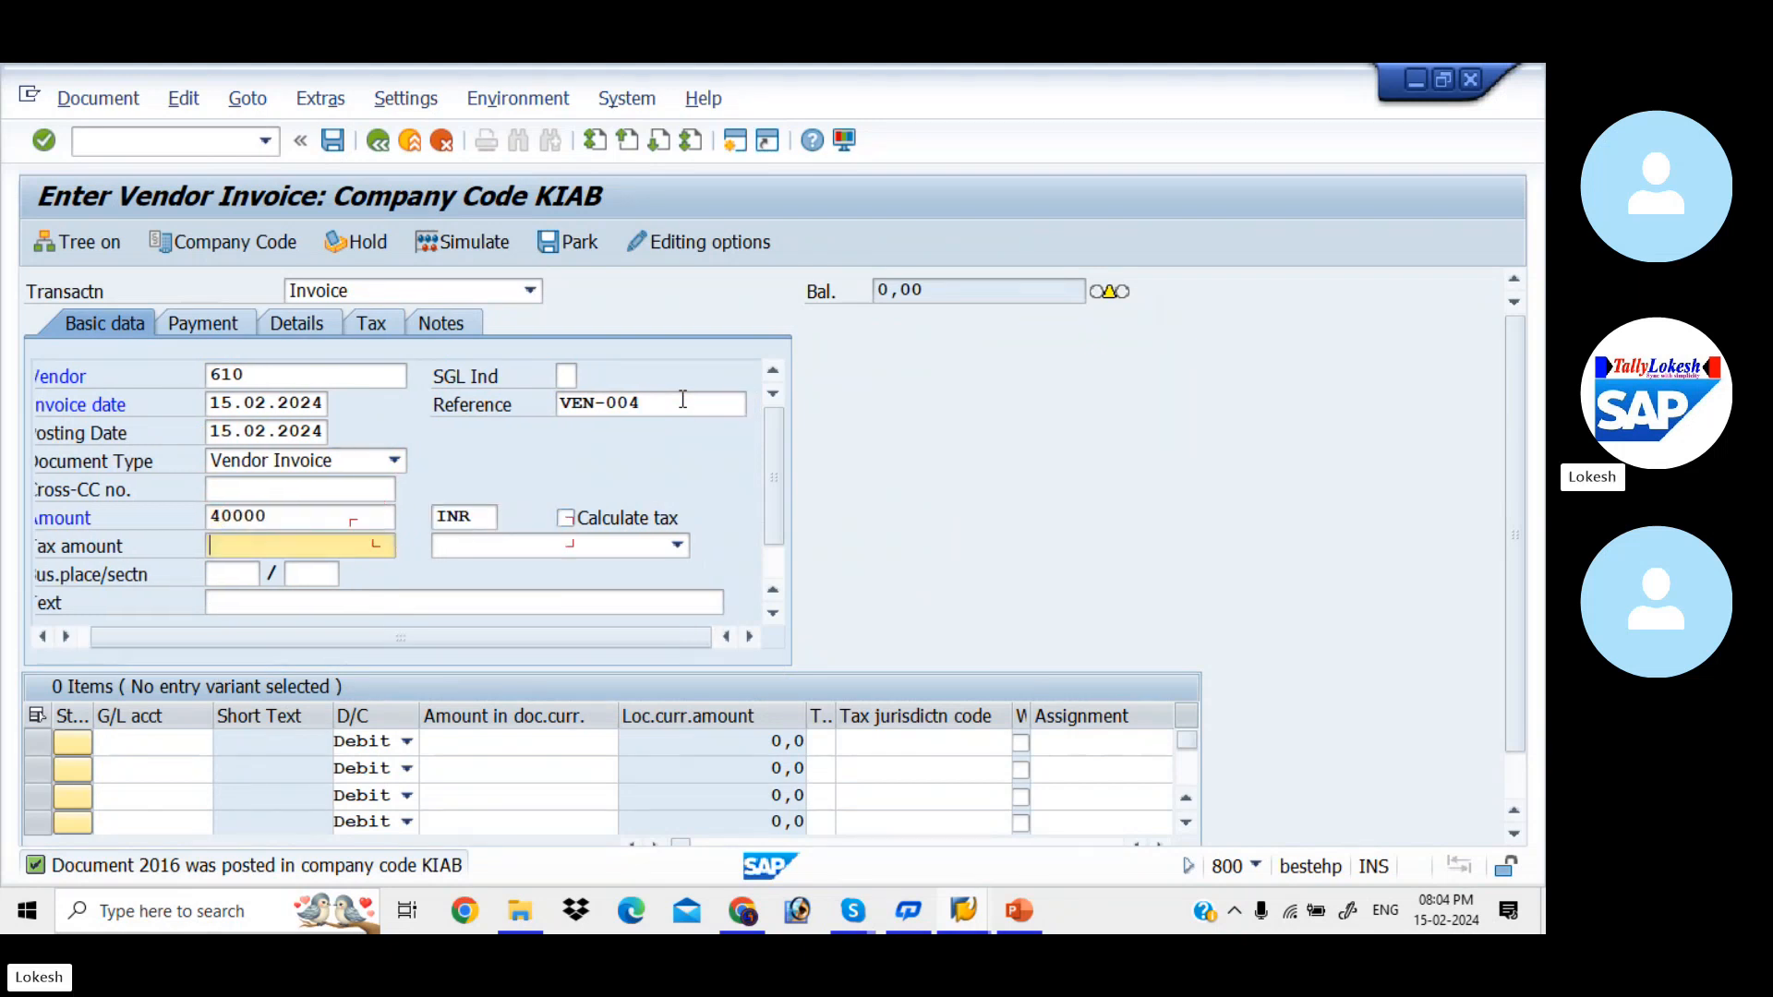
pyautogui.press('Tab')
pyautogui.press('Tab')
pyautogui.press('Down')
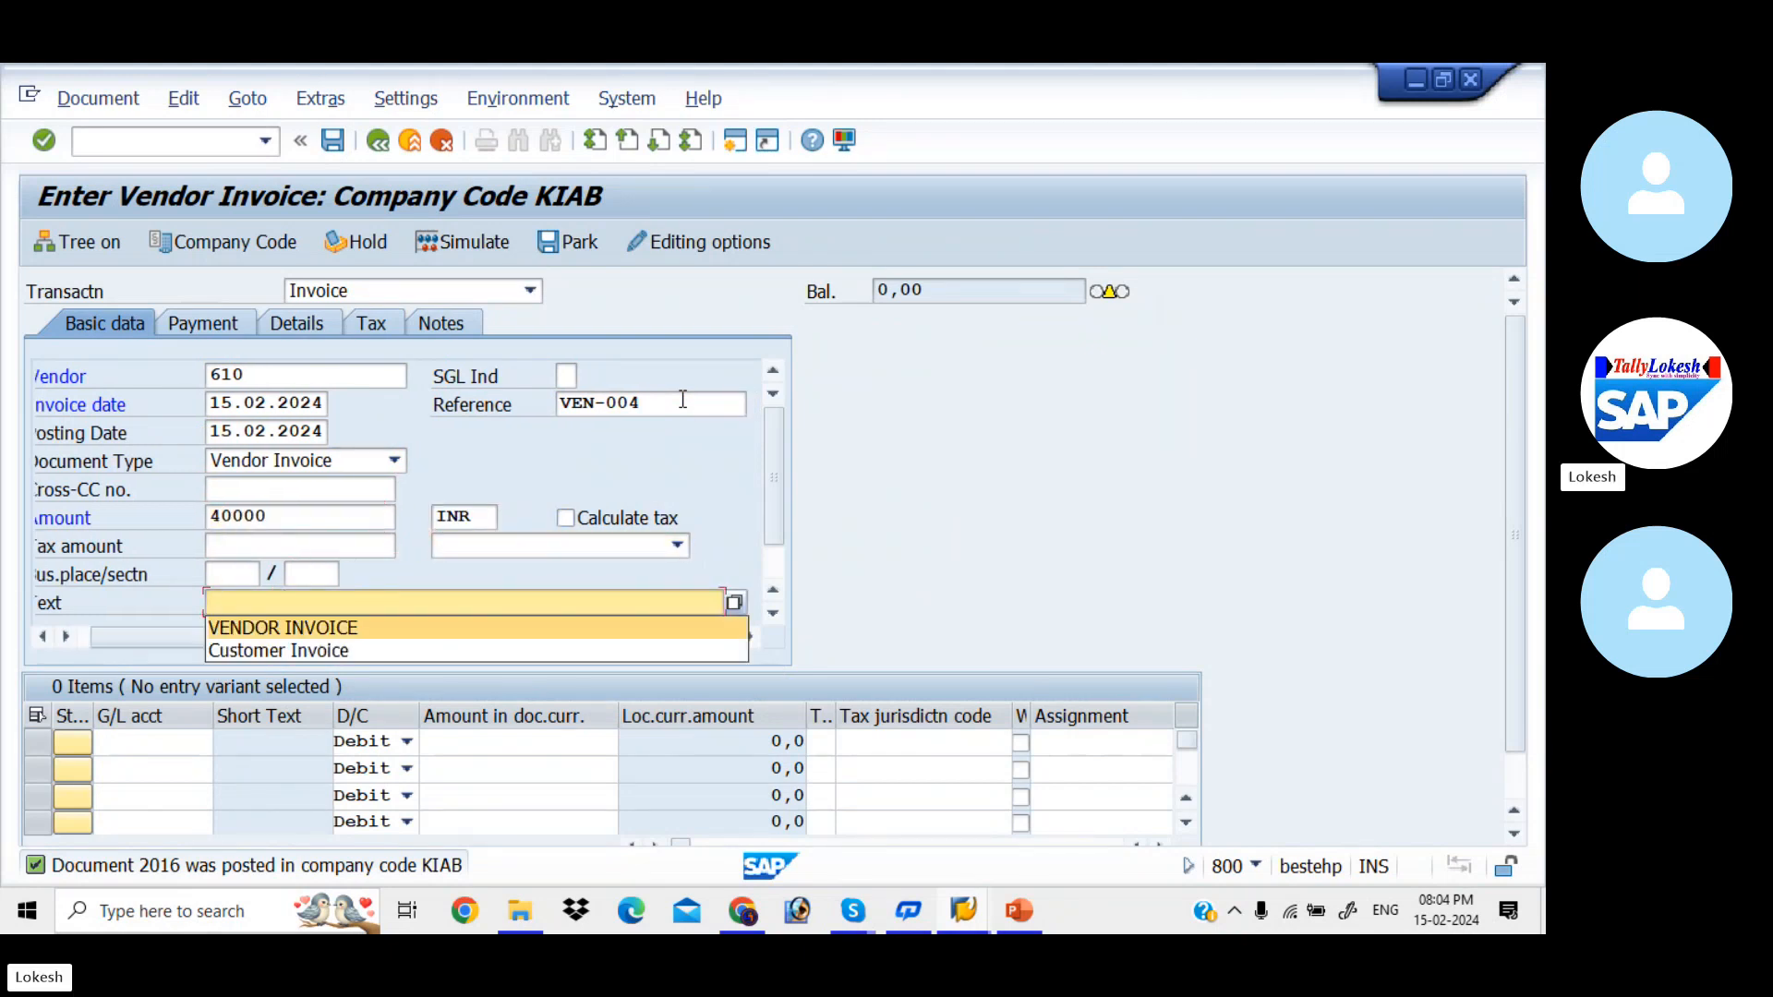
pyautogui.press('Tab')
pyautogui.press('Tab')
# - Add a debit line item of 40000 to G/L account 400005 (Purchase)
pyautogui.press('Down')
pyautogui.press('Tab')
pyautogui.press('Tab')
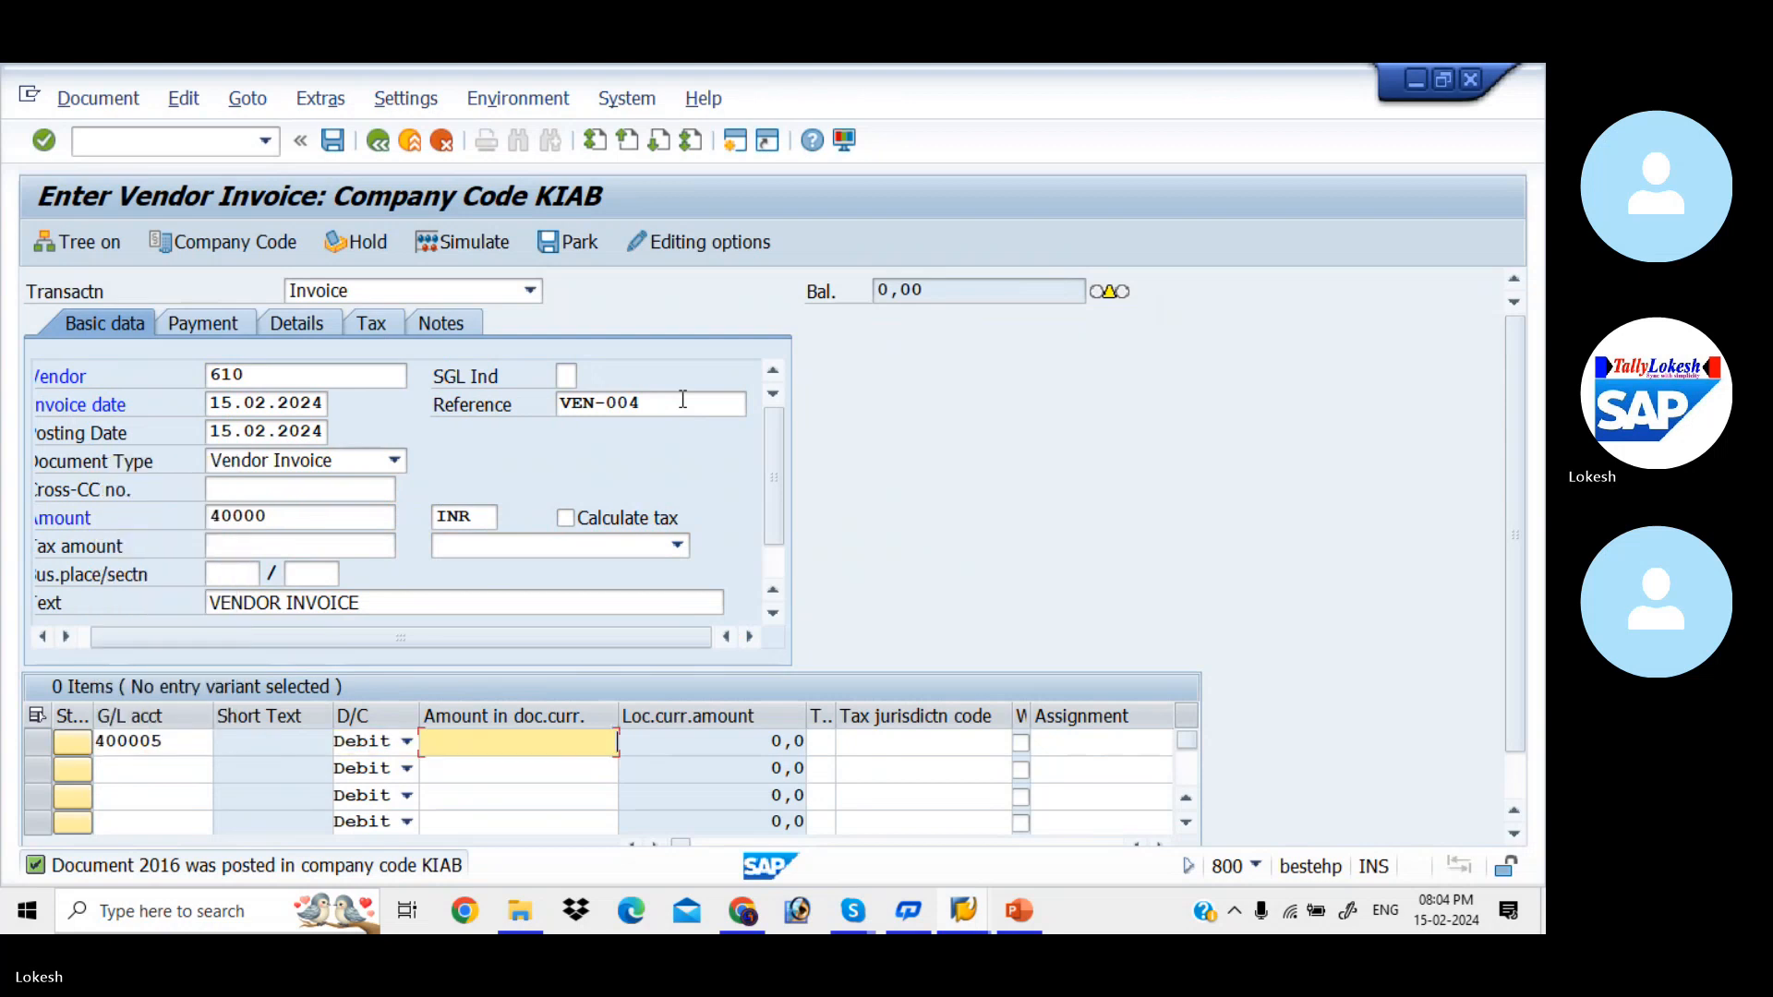
pyautogui.write('40000')
pyautogui.press('Return')
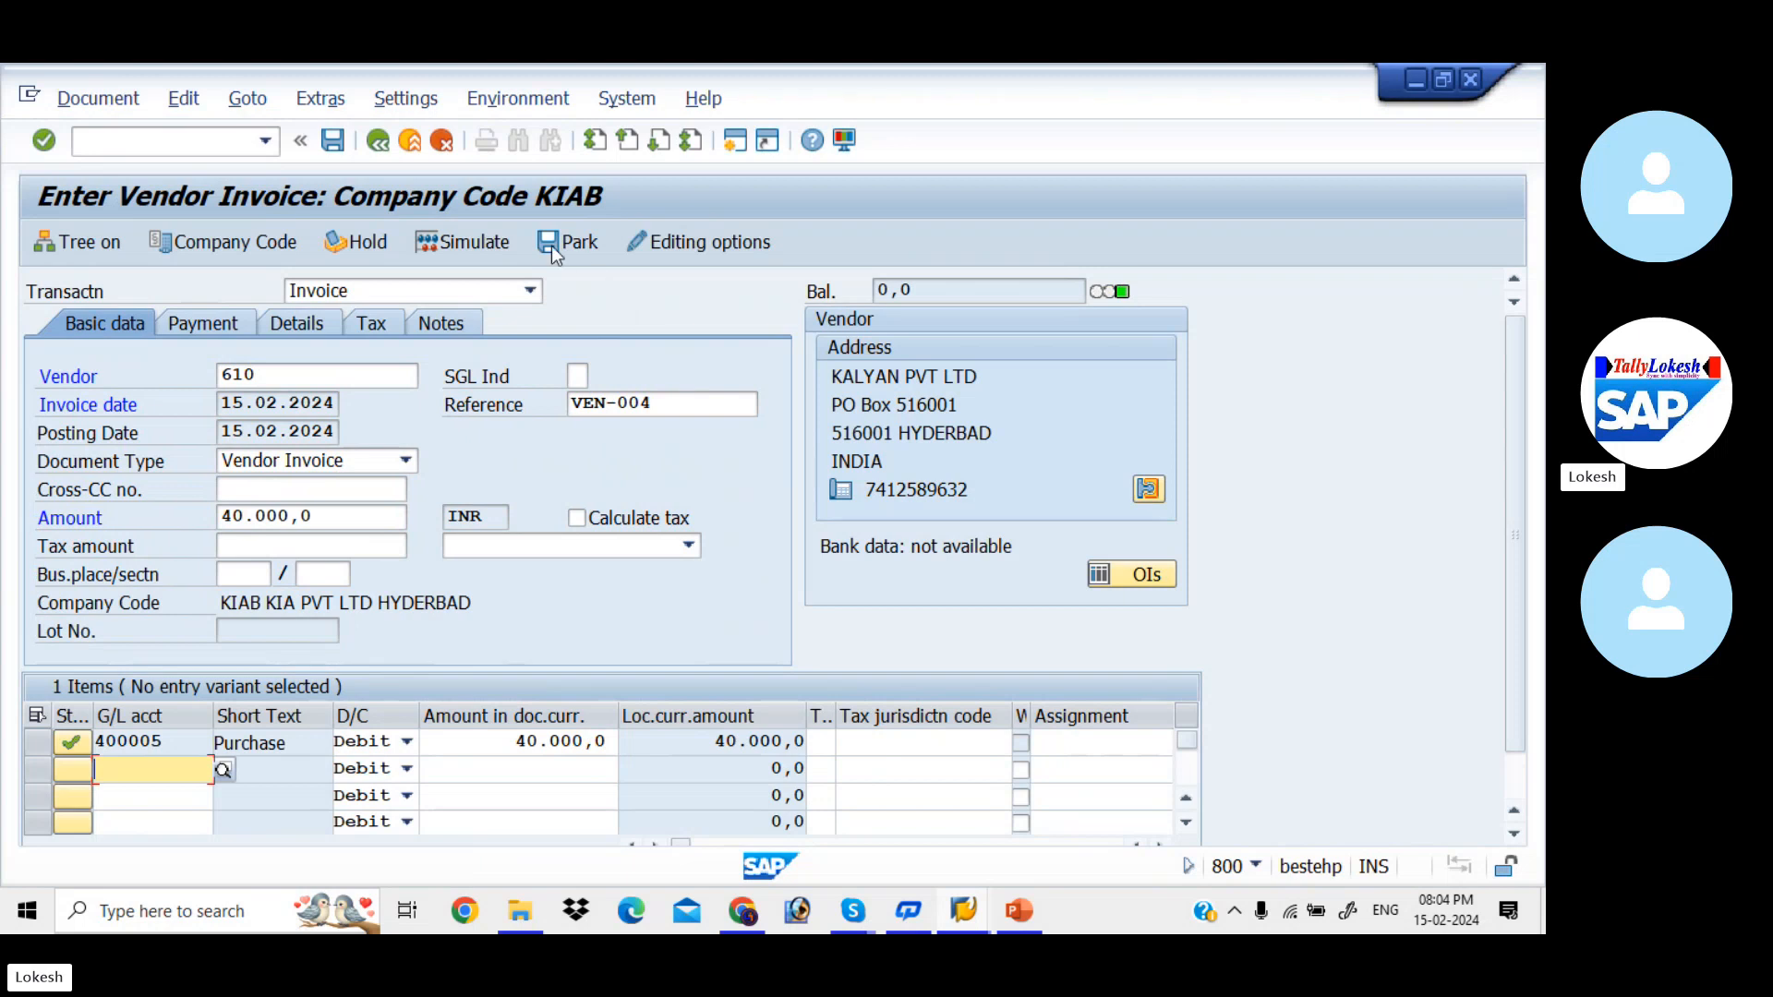
# - Simulate the VEN-004 vendor invoice and post the document
pyautogui.click(495, 245)
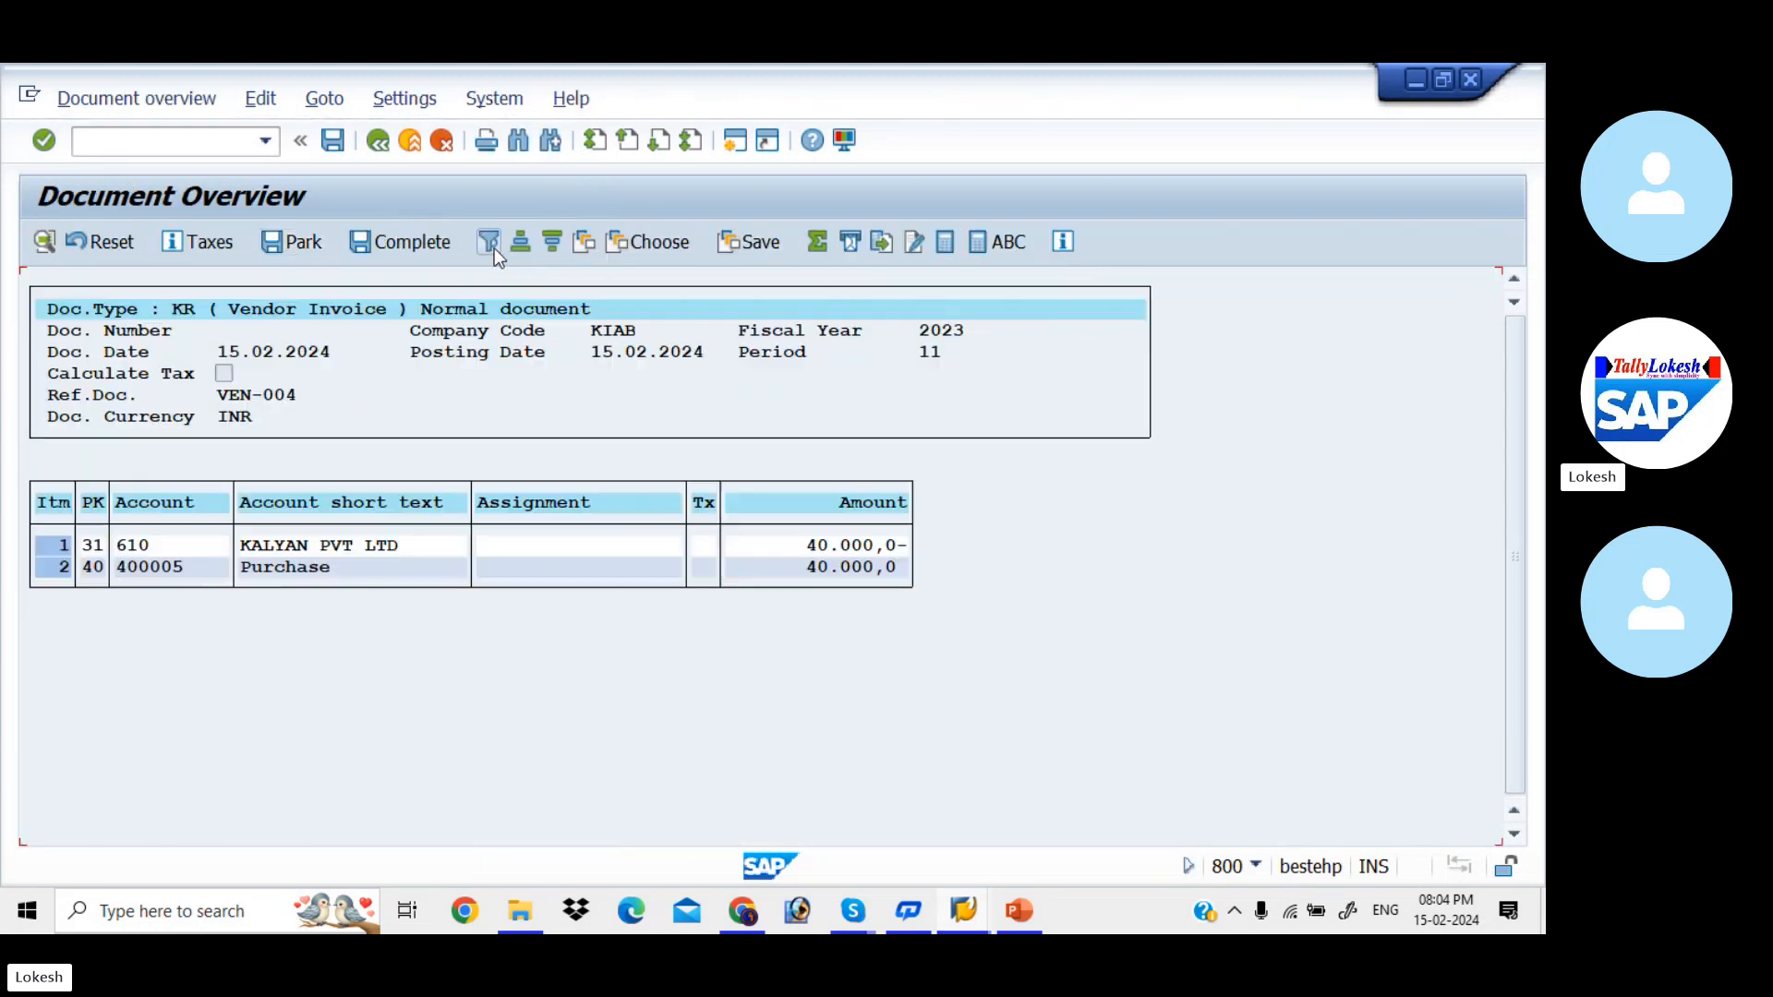
pyautogui.click(340, 144)
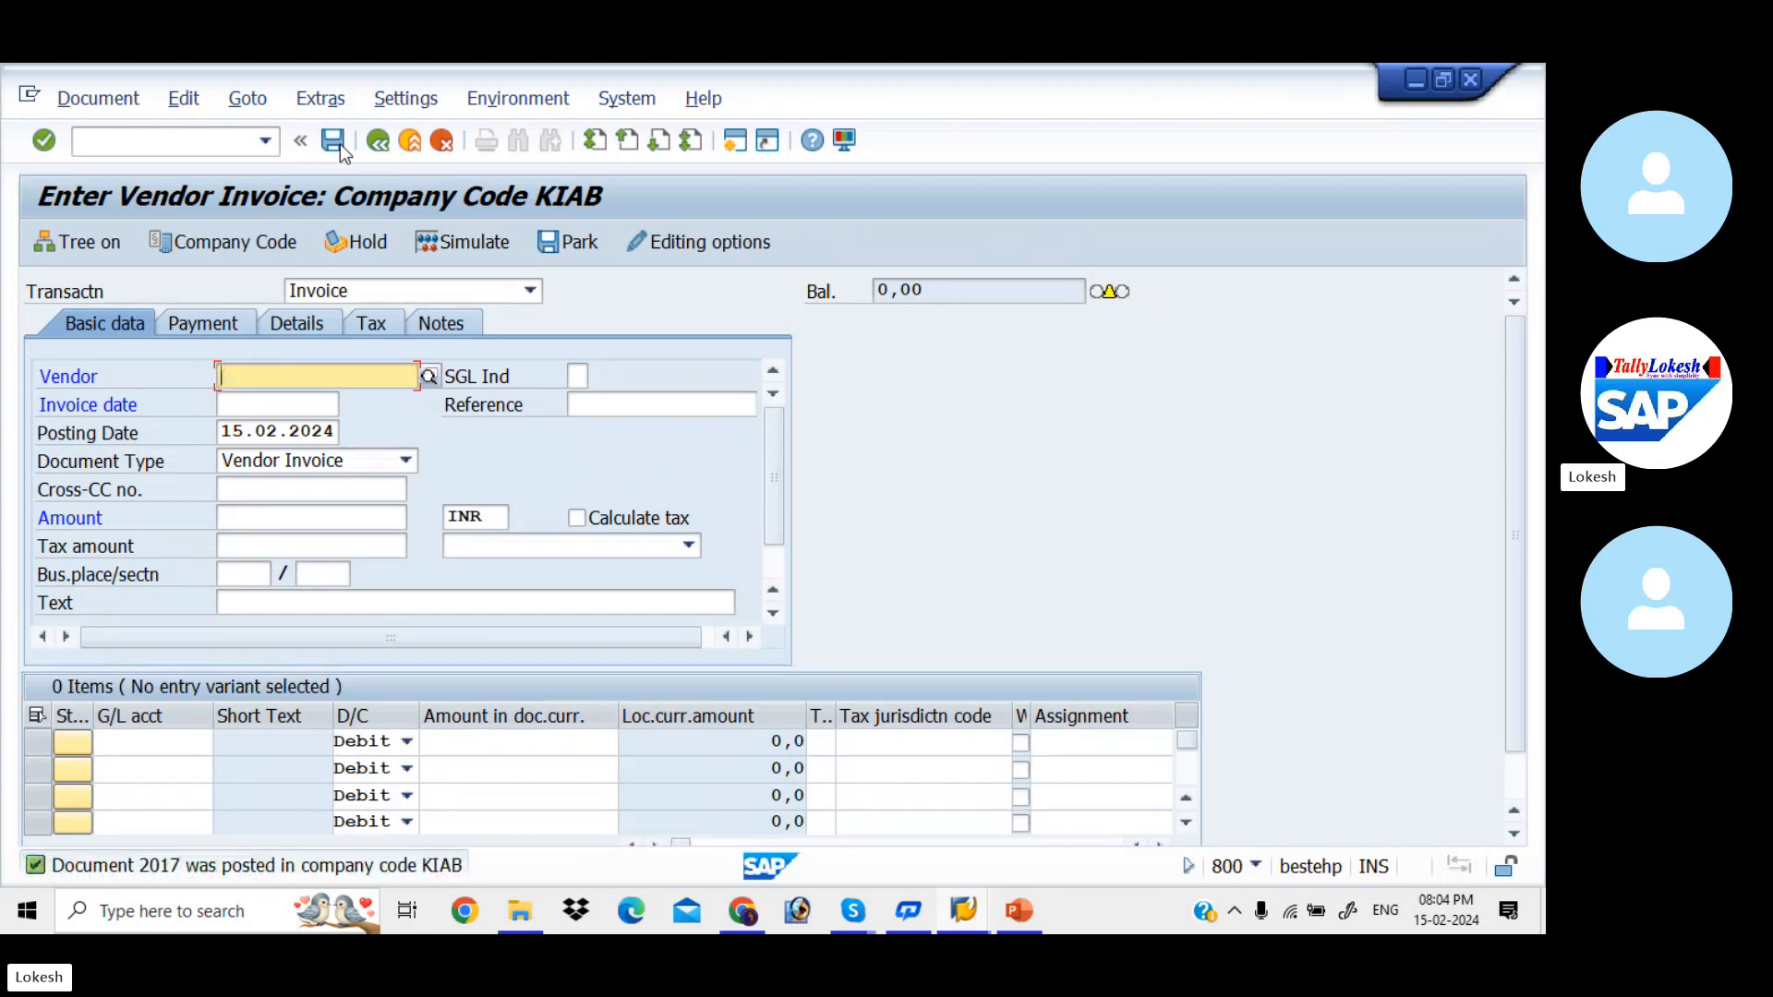
# - Start another vendor invoice for vendor 610 with invoice date 15.02.2024
pyautogui.write('610')
pyautogui.press('Tab')
pyautogui.press('Tab')
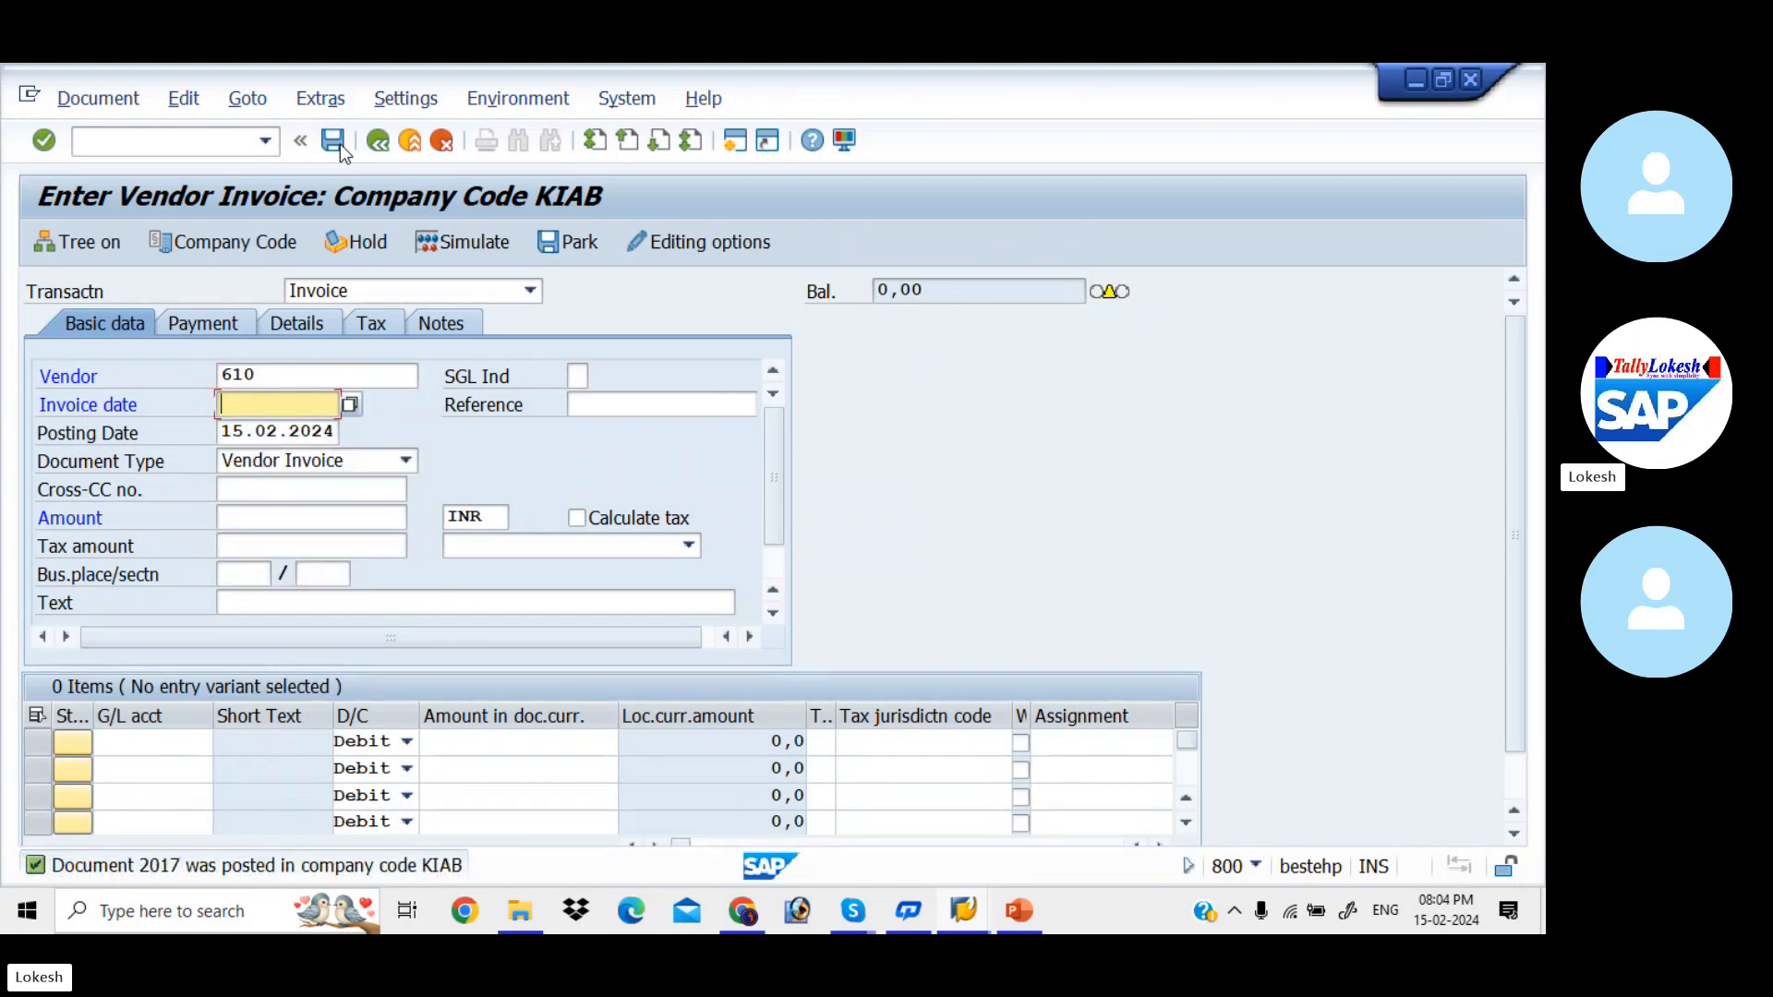
pyautogui.press('Down')
# - Enter VEN-005 as the vendor invoice's reference
pyautogui.press('Tab')
pyautogui.press('Down')
pyautogui.press('Tab')
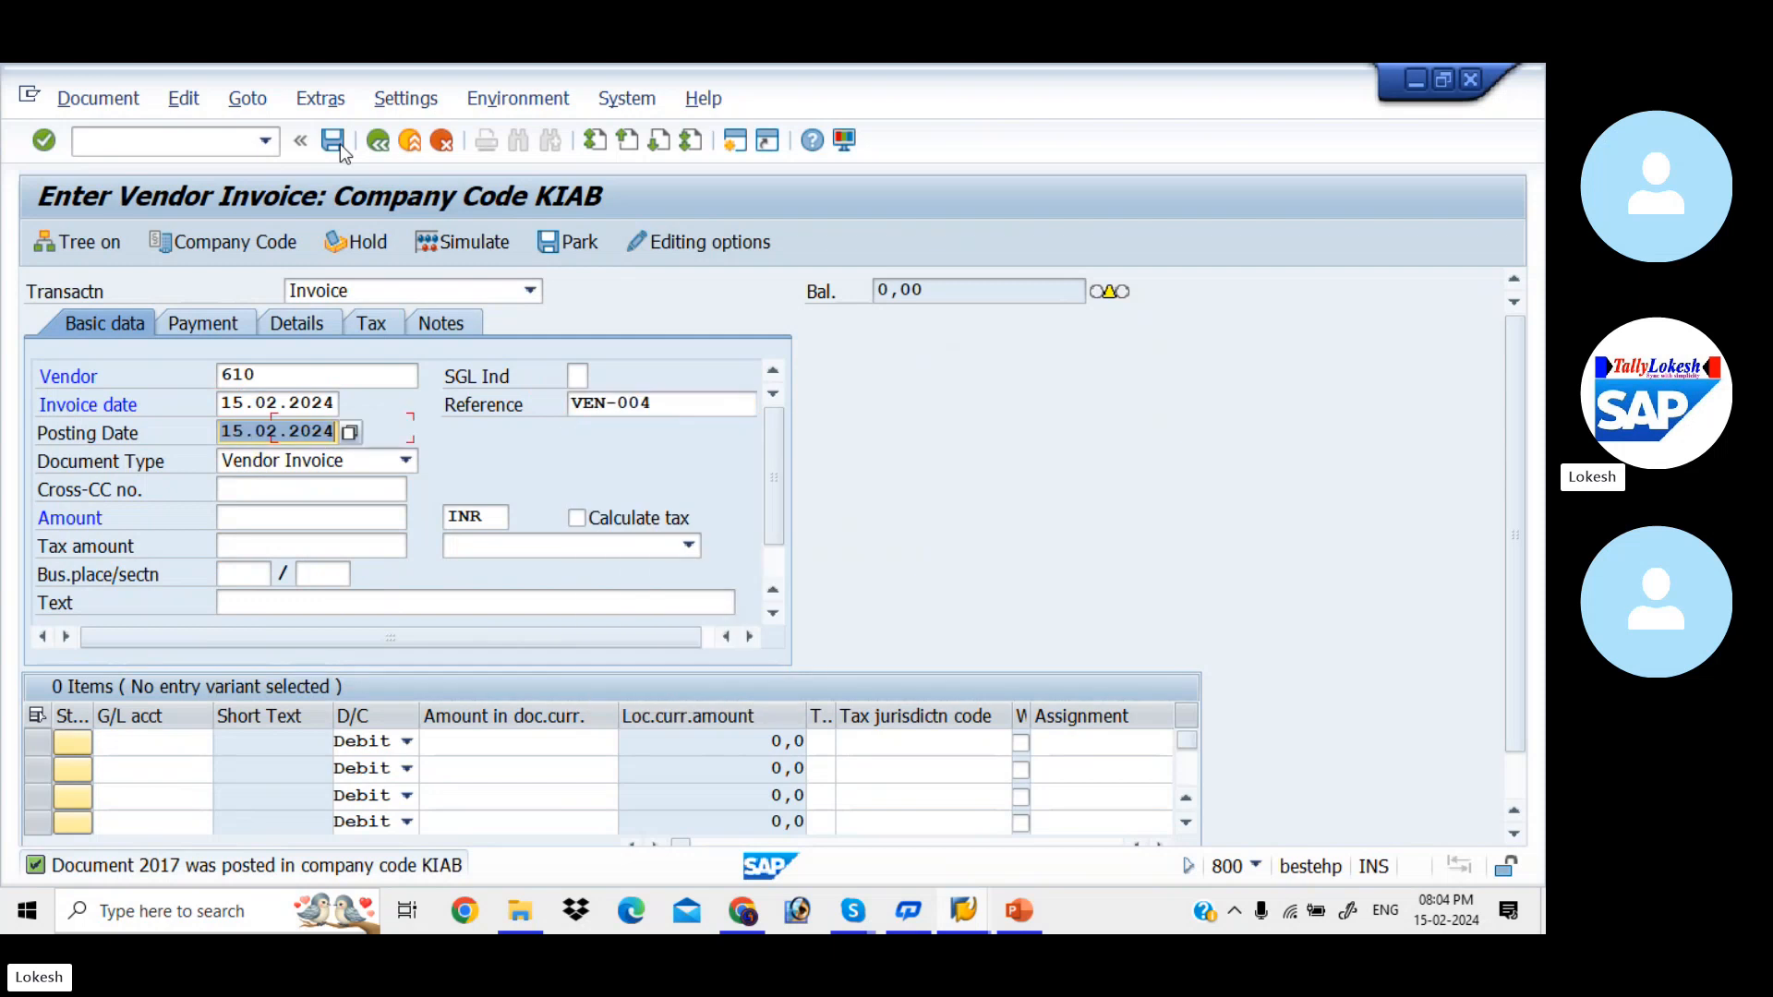
pyautogui.click(678, 398)
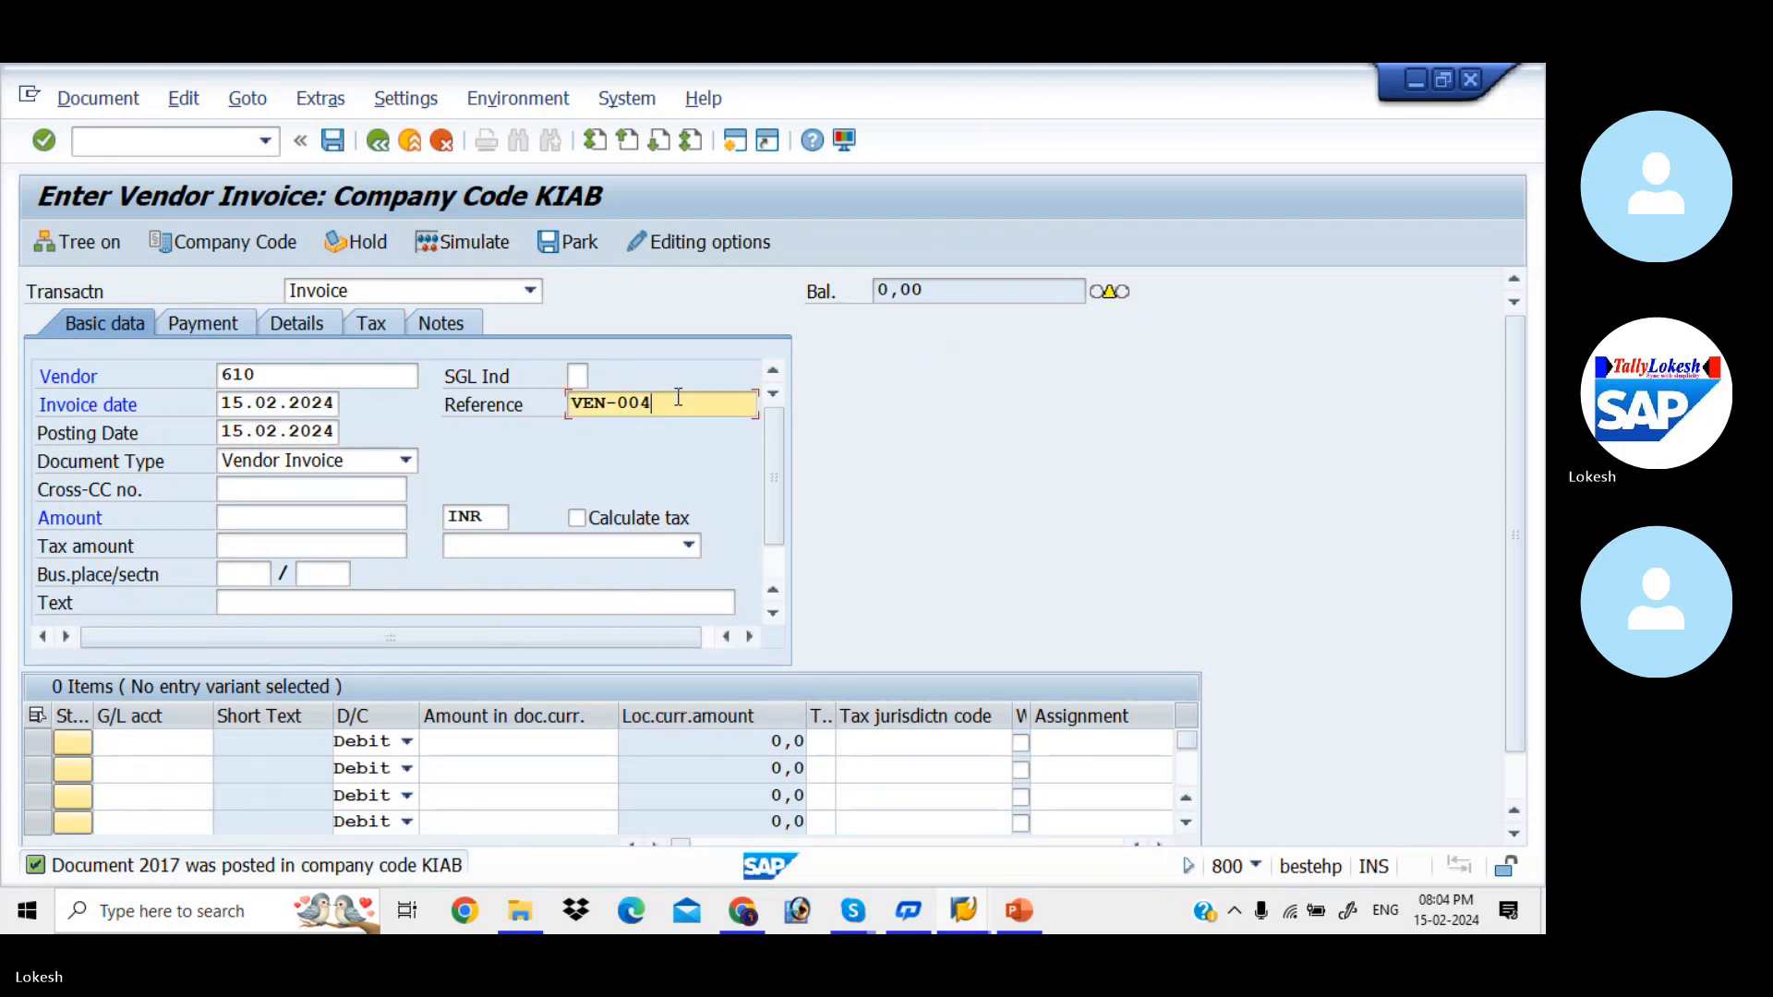
pyautogui.press('BackSpace')
pyautogui.write('5')
# - Enter 50000 INR as the invoice amount and VENDOR INVOICE as the header text
pyautogui.press('Tab')
pyautogui.press('Tab')
pyautogui.press('Tab')
pyautogui.press('Tab')
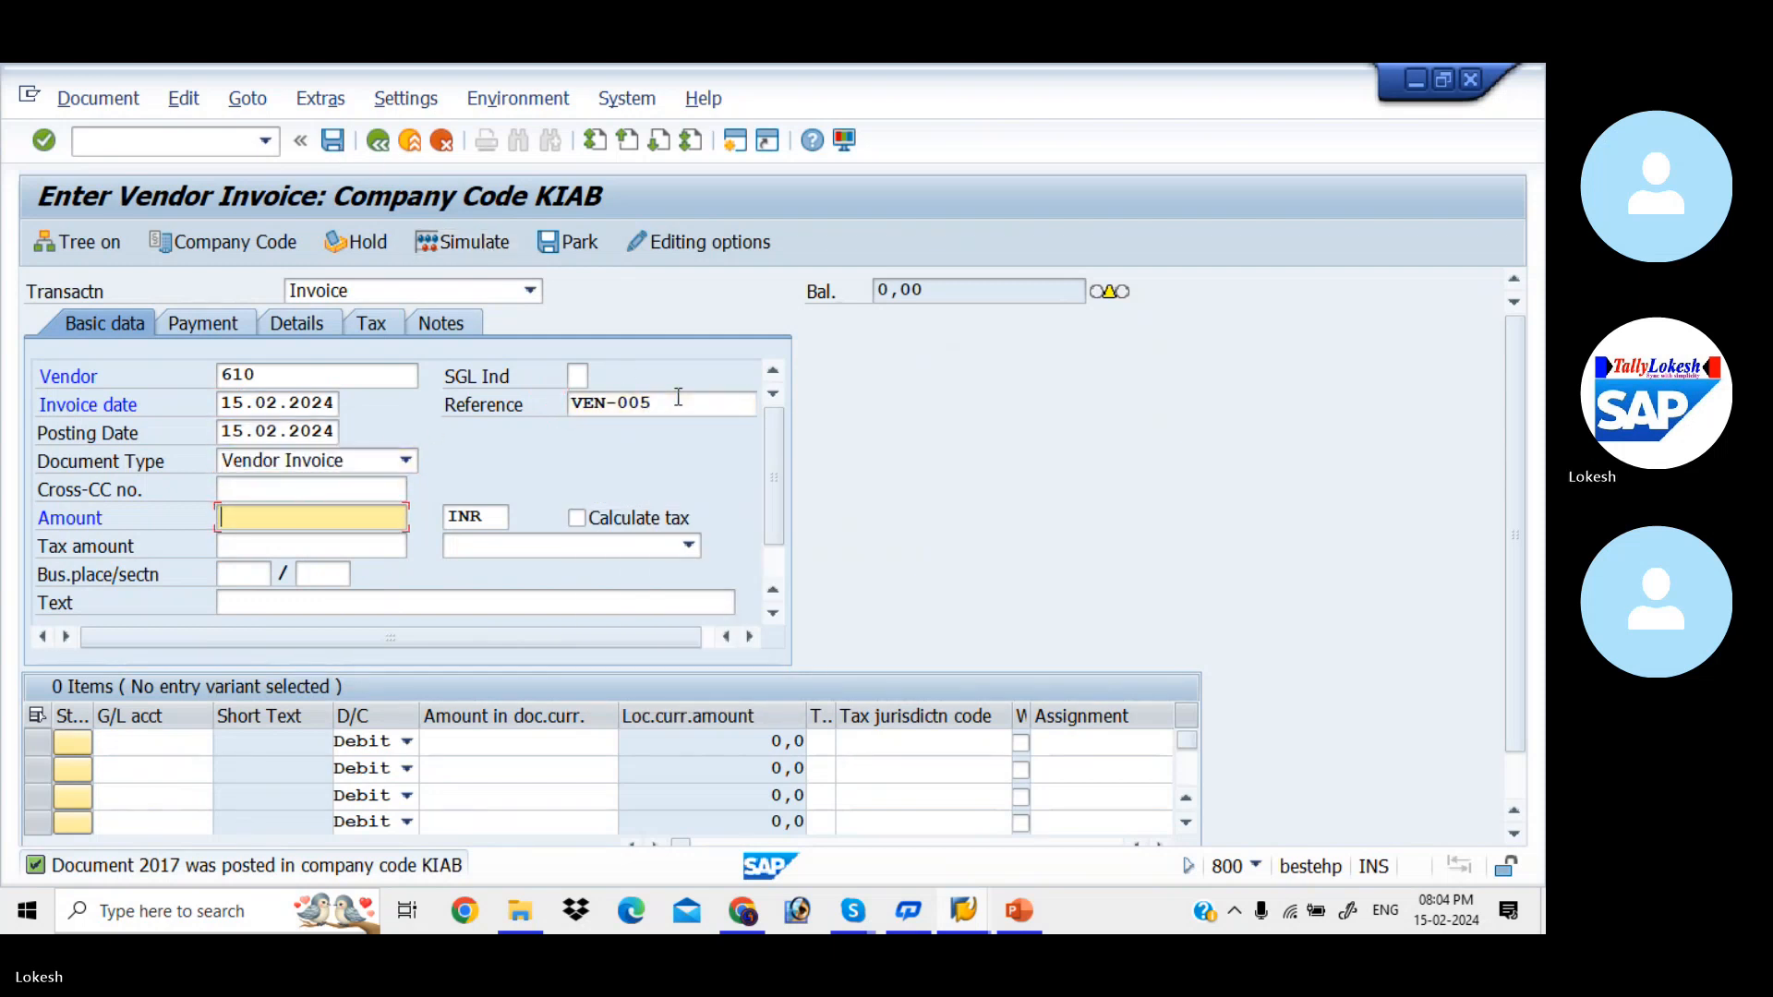
pyautogui.write('5')
pyautogui.press('Down')
pyautogui.press('Tab')
pyautogui.press('Tab')
pyautogui.press('Tab')
pyautogui.press('Tab')
pyautogui.press('Tab')
pyautogui.press('Tab')
pyautogui.press('Tab')
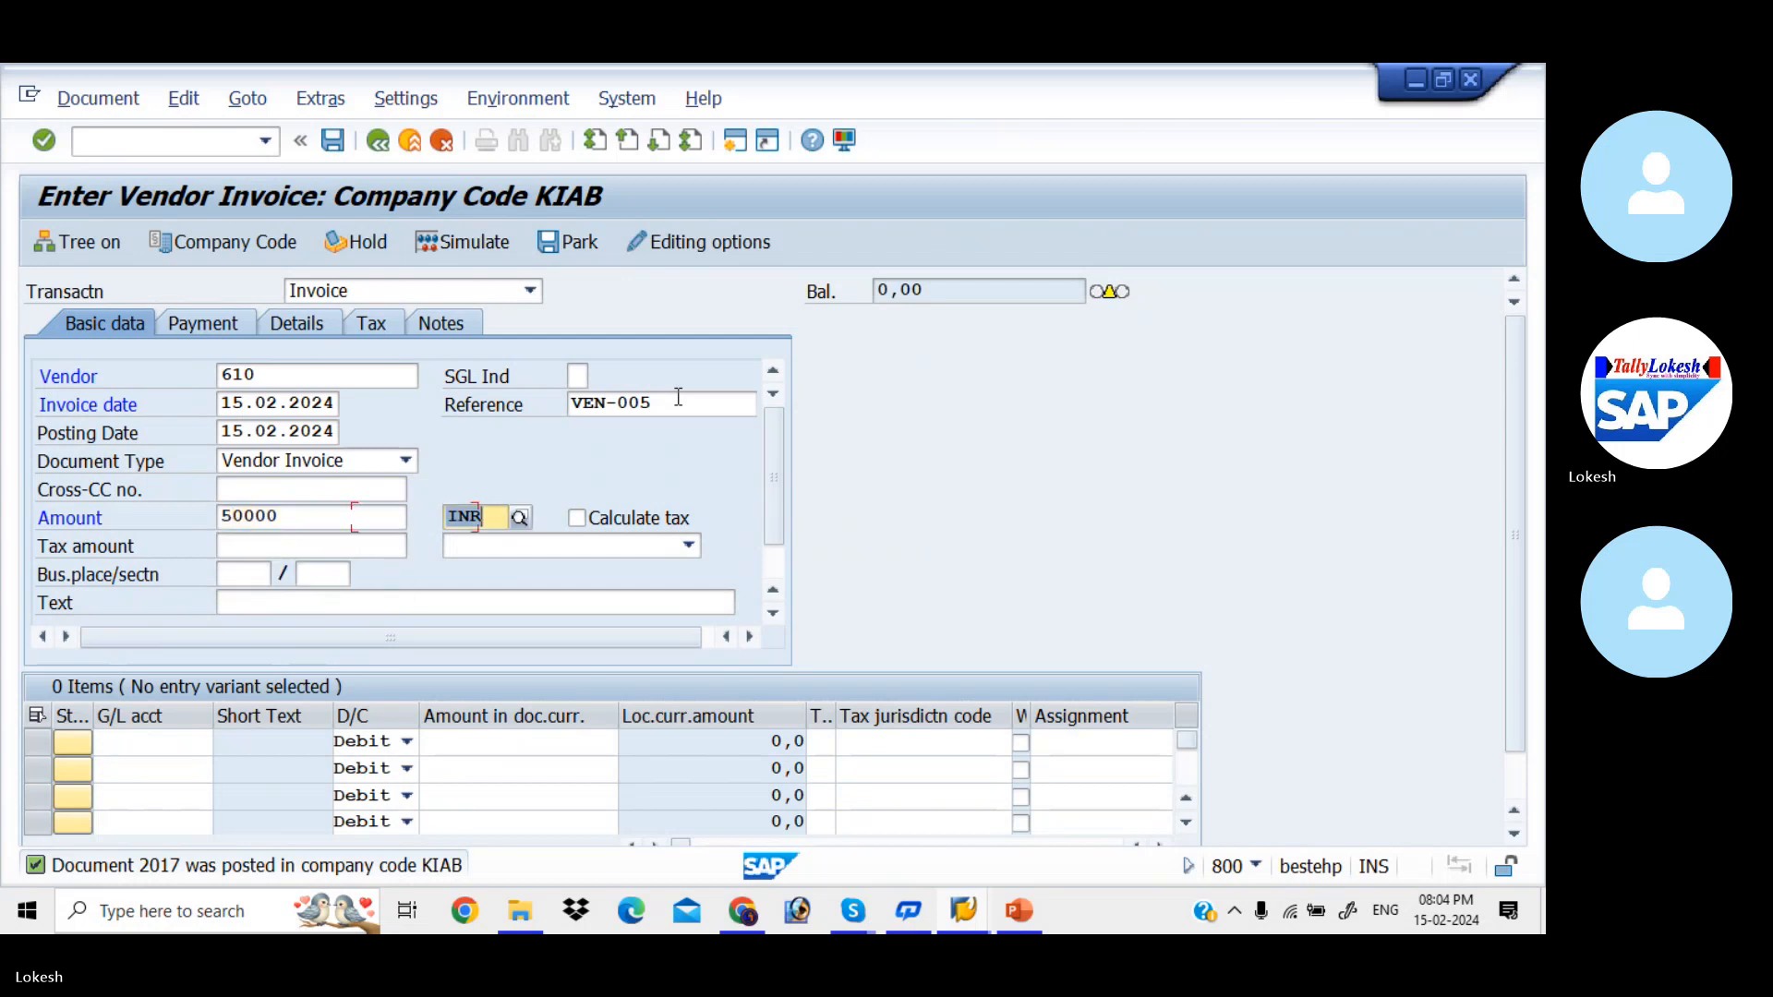
pyautogui.press('Down')
pyautogui.press('Down')
pyautogui.press('Tab')
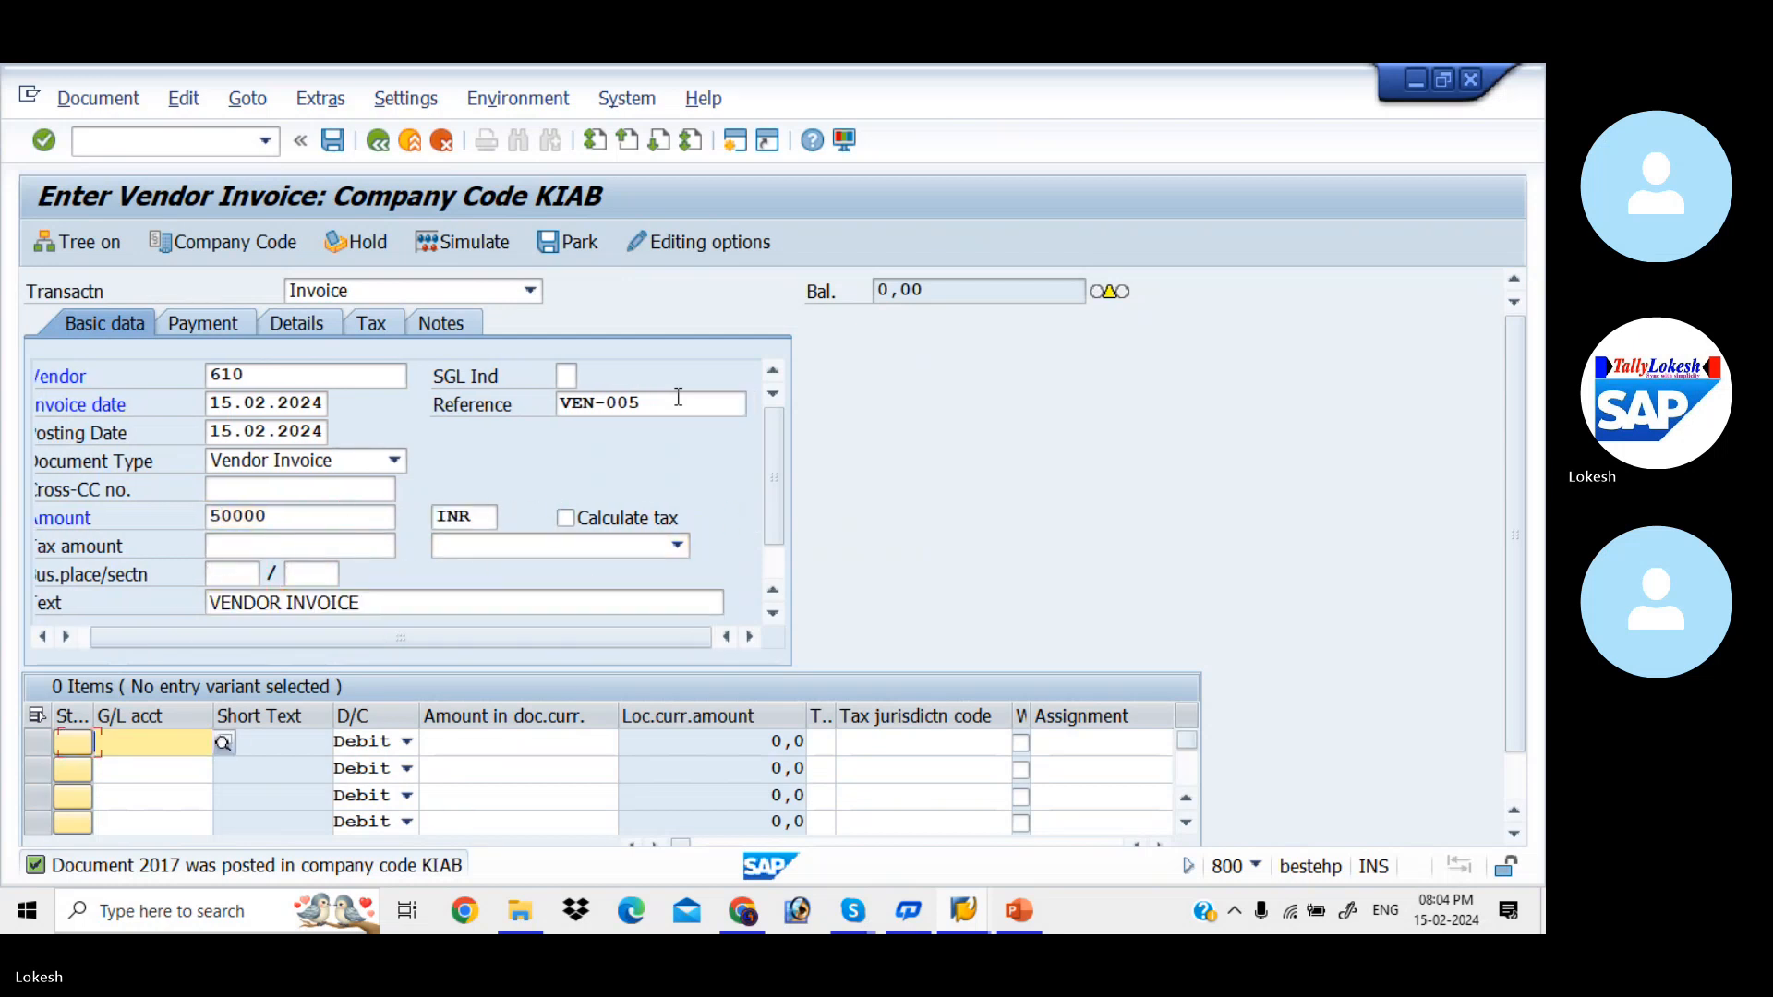
# - Add a debit line item of 50000 to G/L account 400005 (Purchase)
pyautogui.press('Down')
pyautogui.press('Down')
pyautogui.press('Tab')
pyautogui.press('Tab')
pyautogui.press('Down')
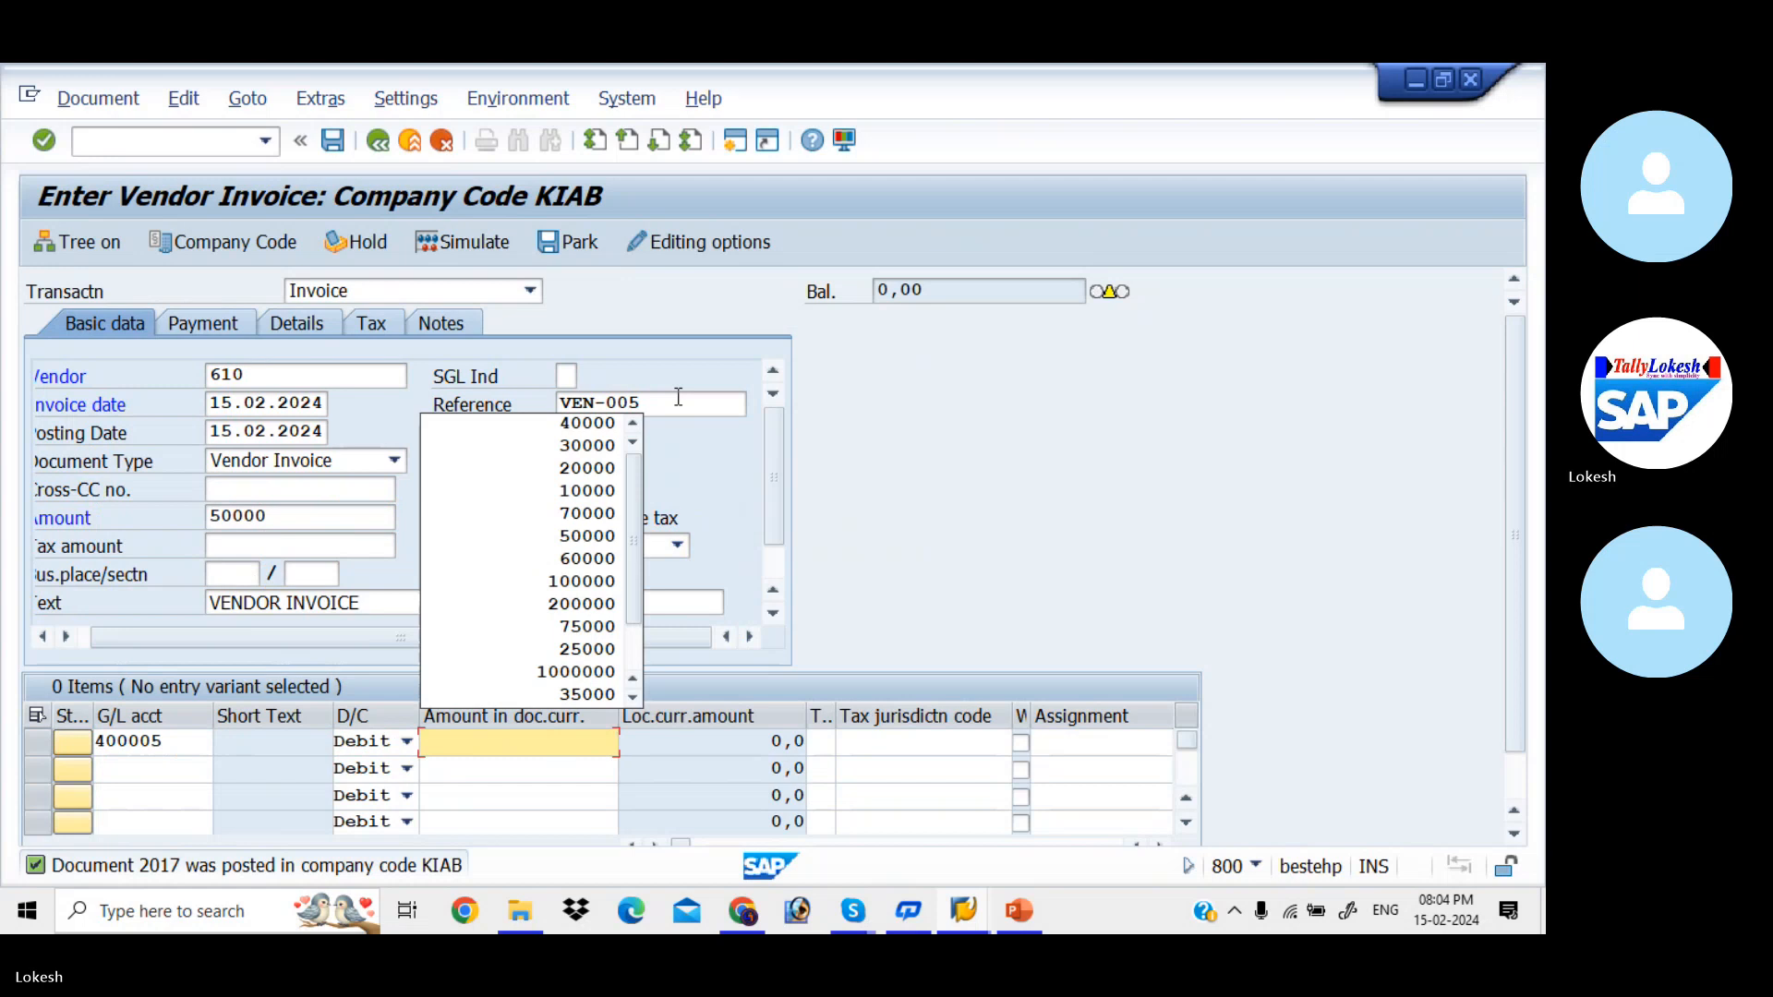
pyautogui.press('Down')
pyautogui.press('Down')
pyautogui.press('Down')
pyautogui.press('Down')
pyautogui.press('Down')
pyautogui.press('Down')
pyautogui.press('Return')
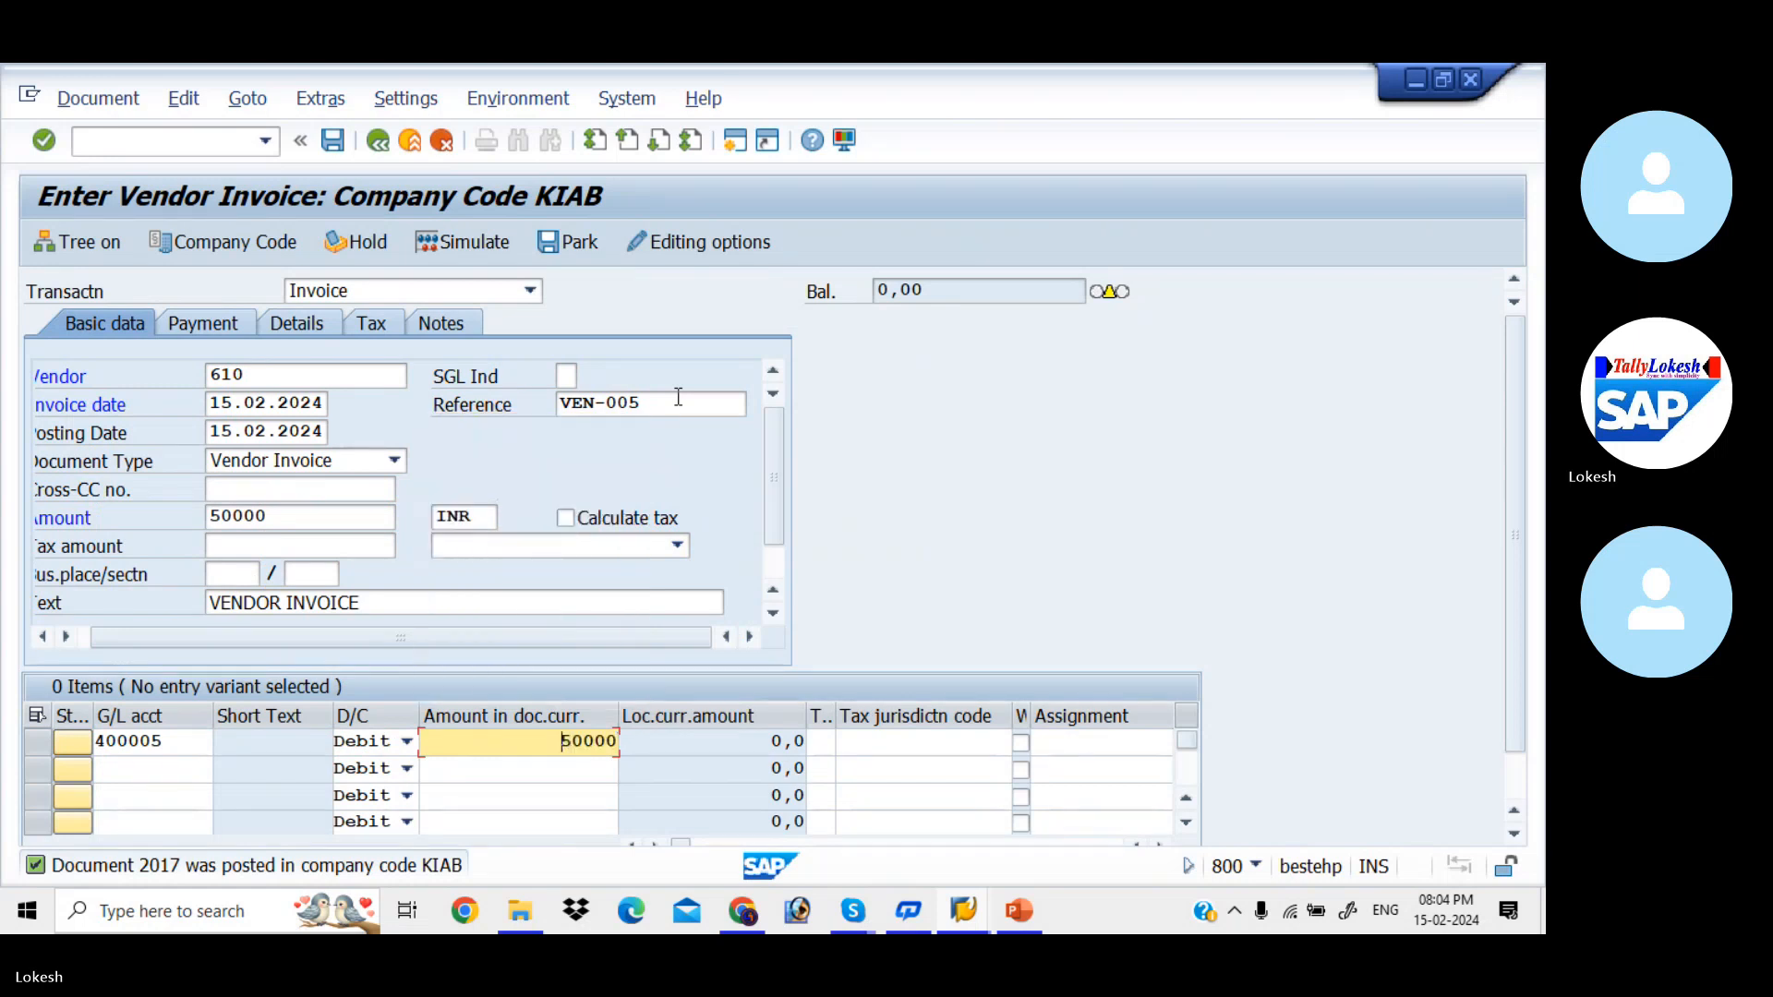
# - Validate and simulate the VEN-005 vendor invoice, and post the document
pyautogui.press('Return')
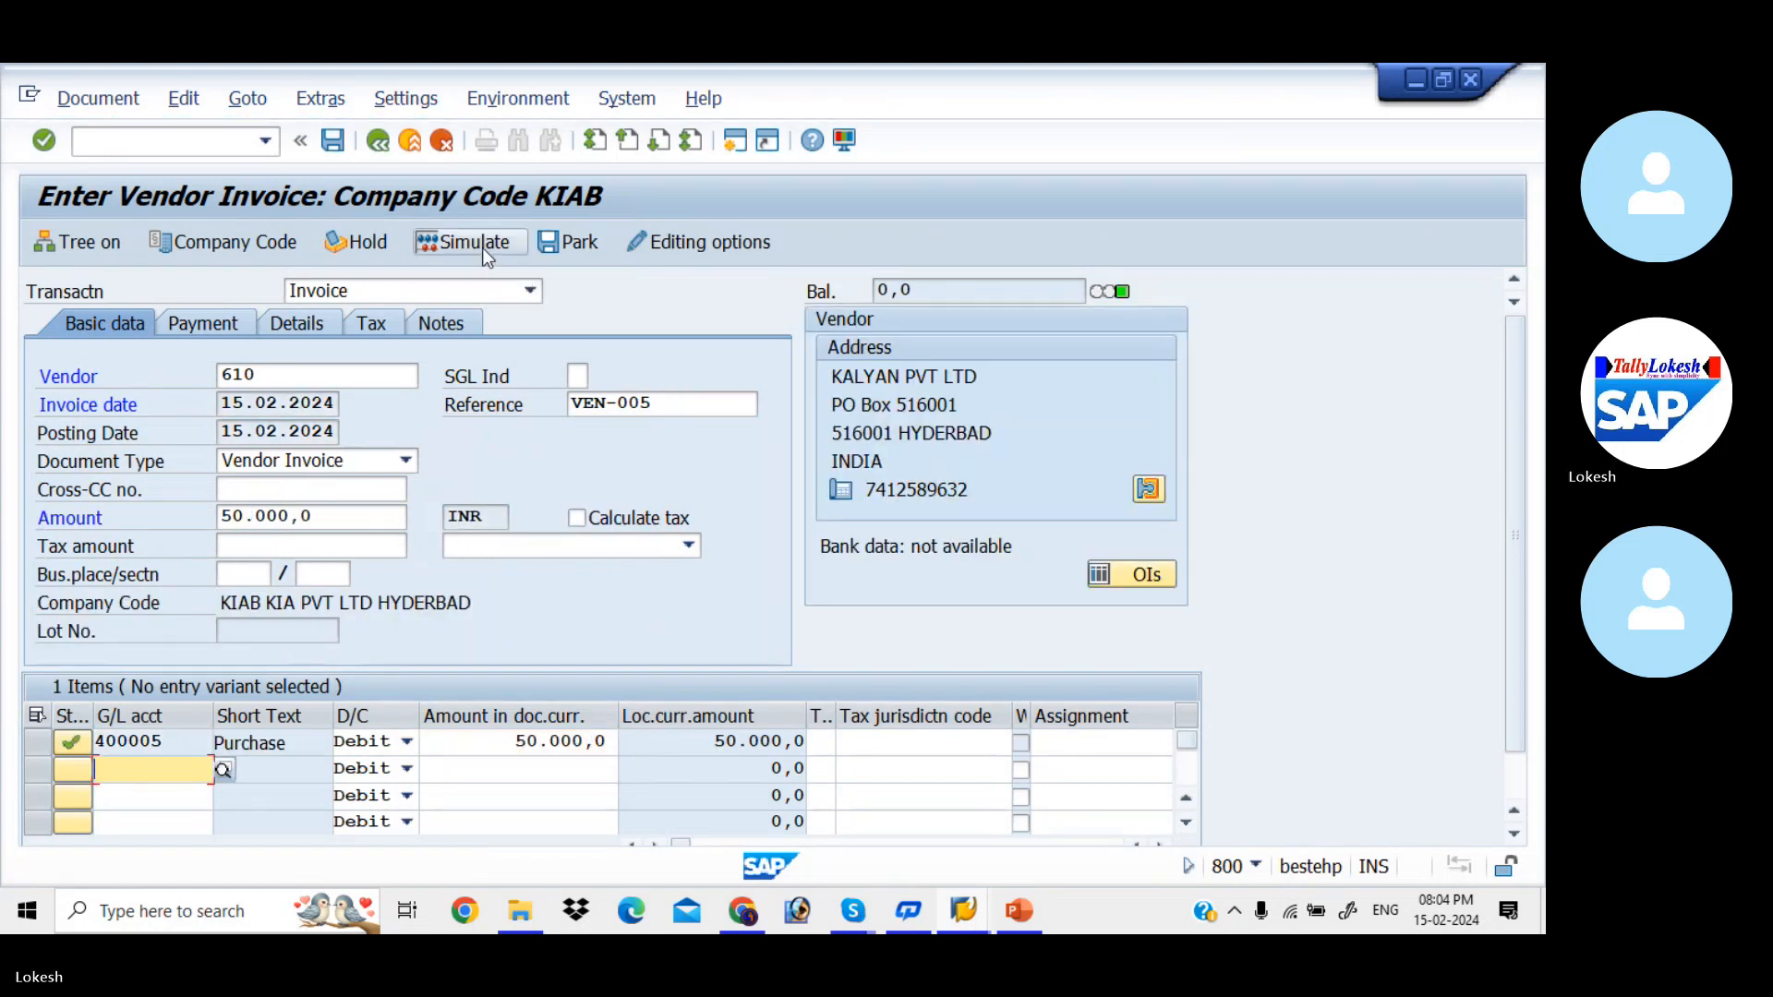
pyautogui.click(482, 248)
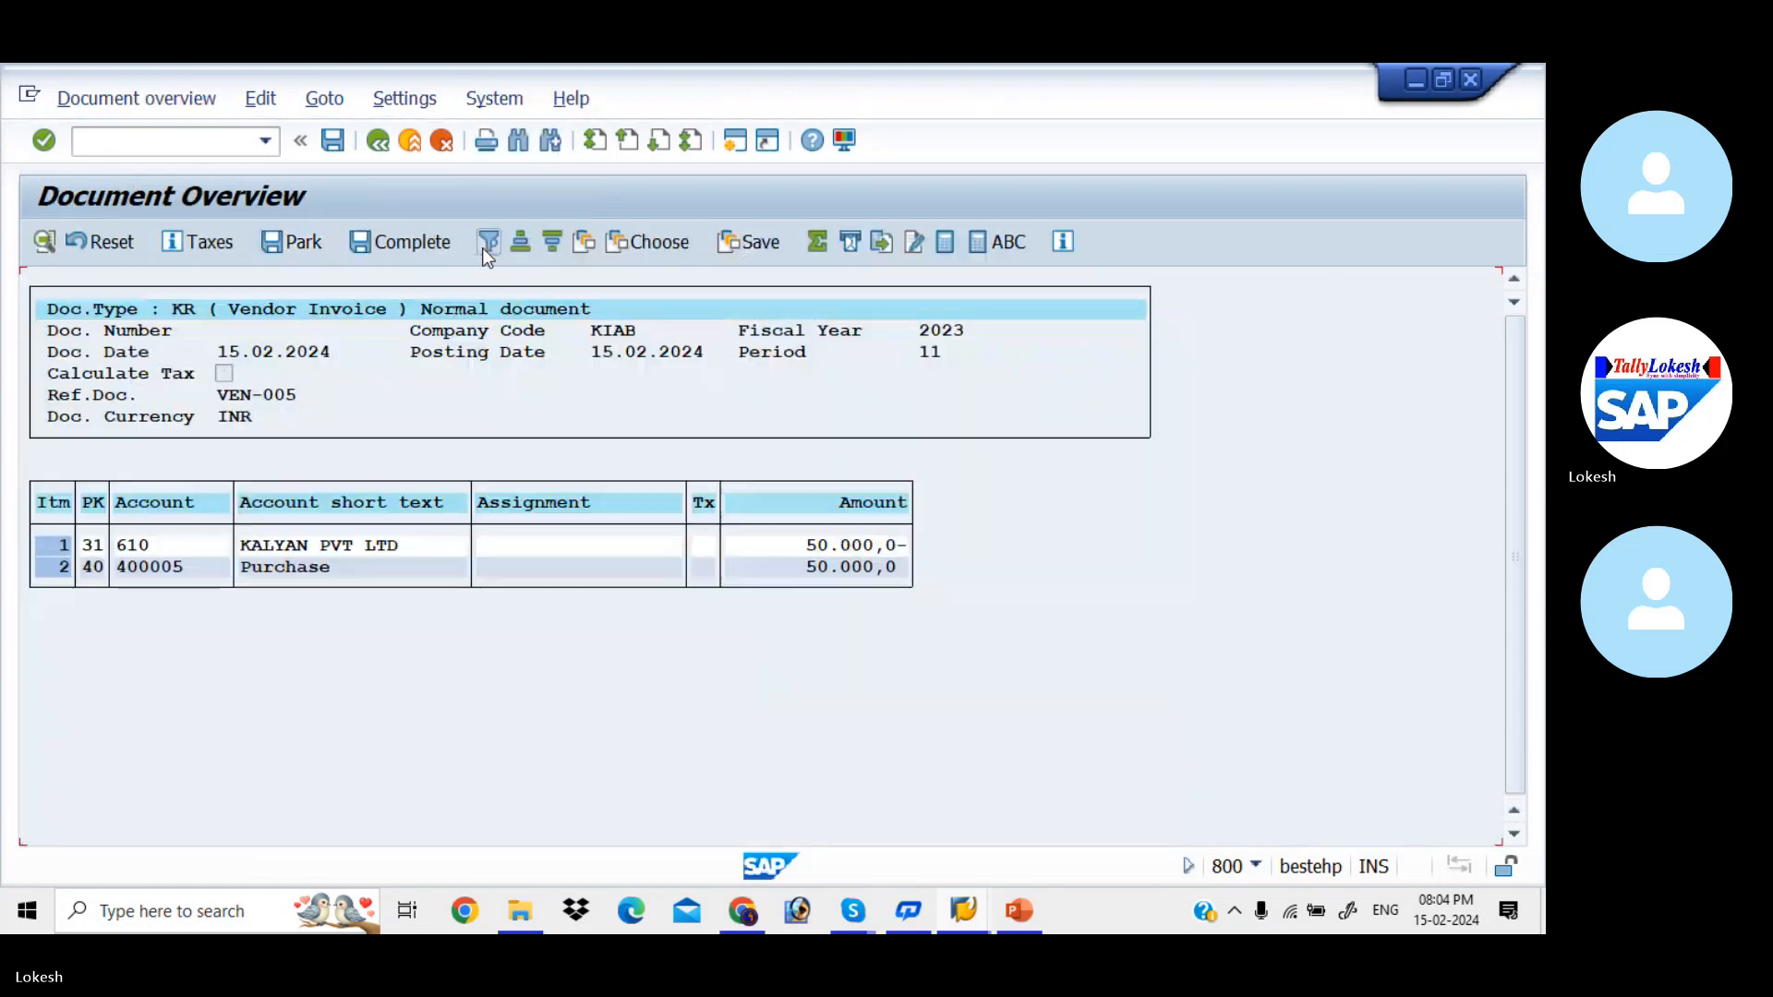
pyautogui.click(332, 140)
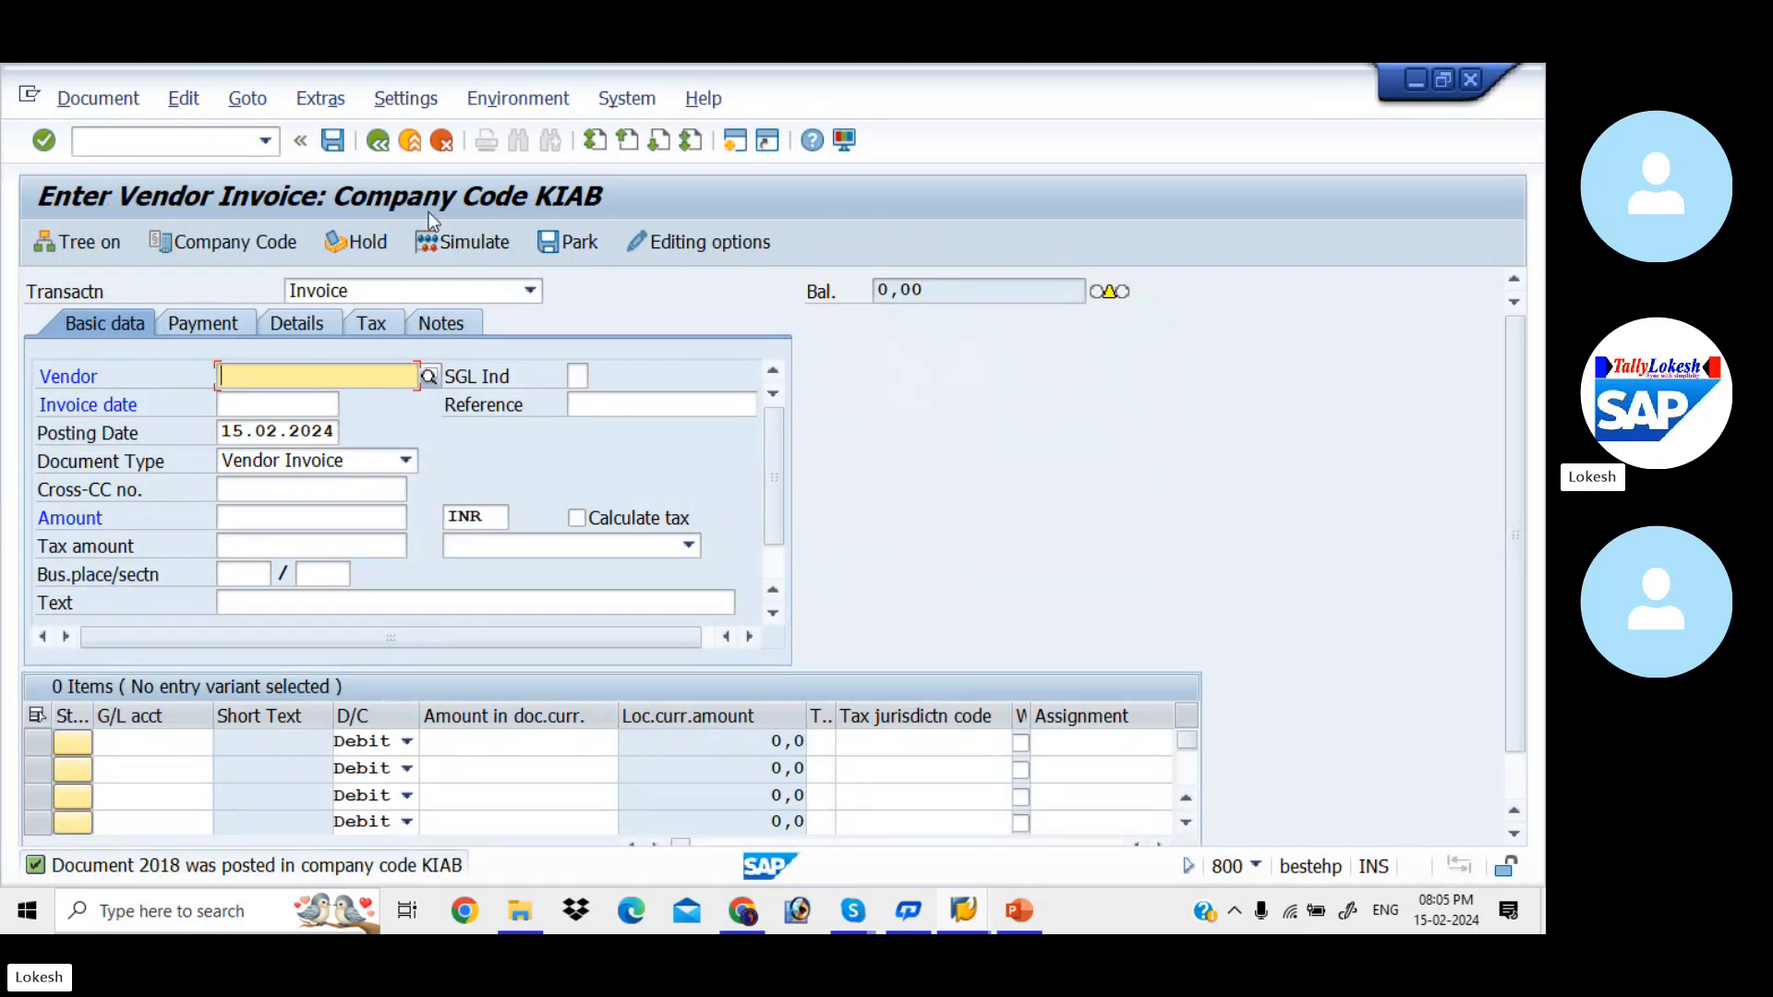
pyautogui.moveTo(856, 907)
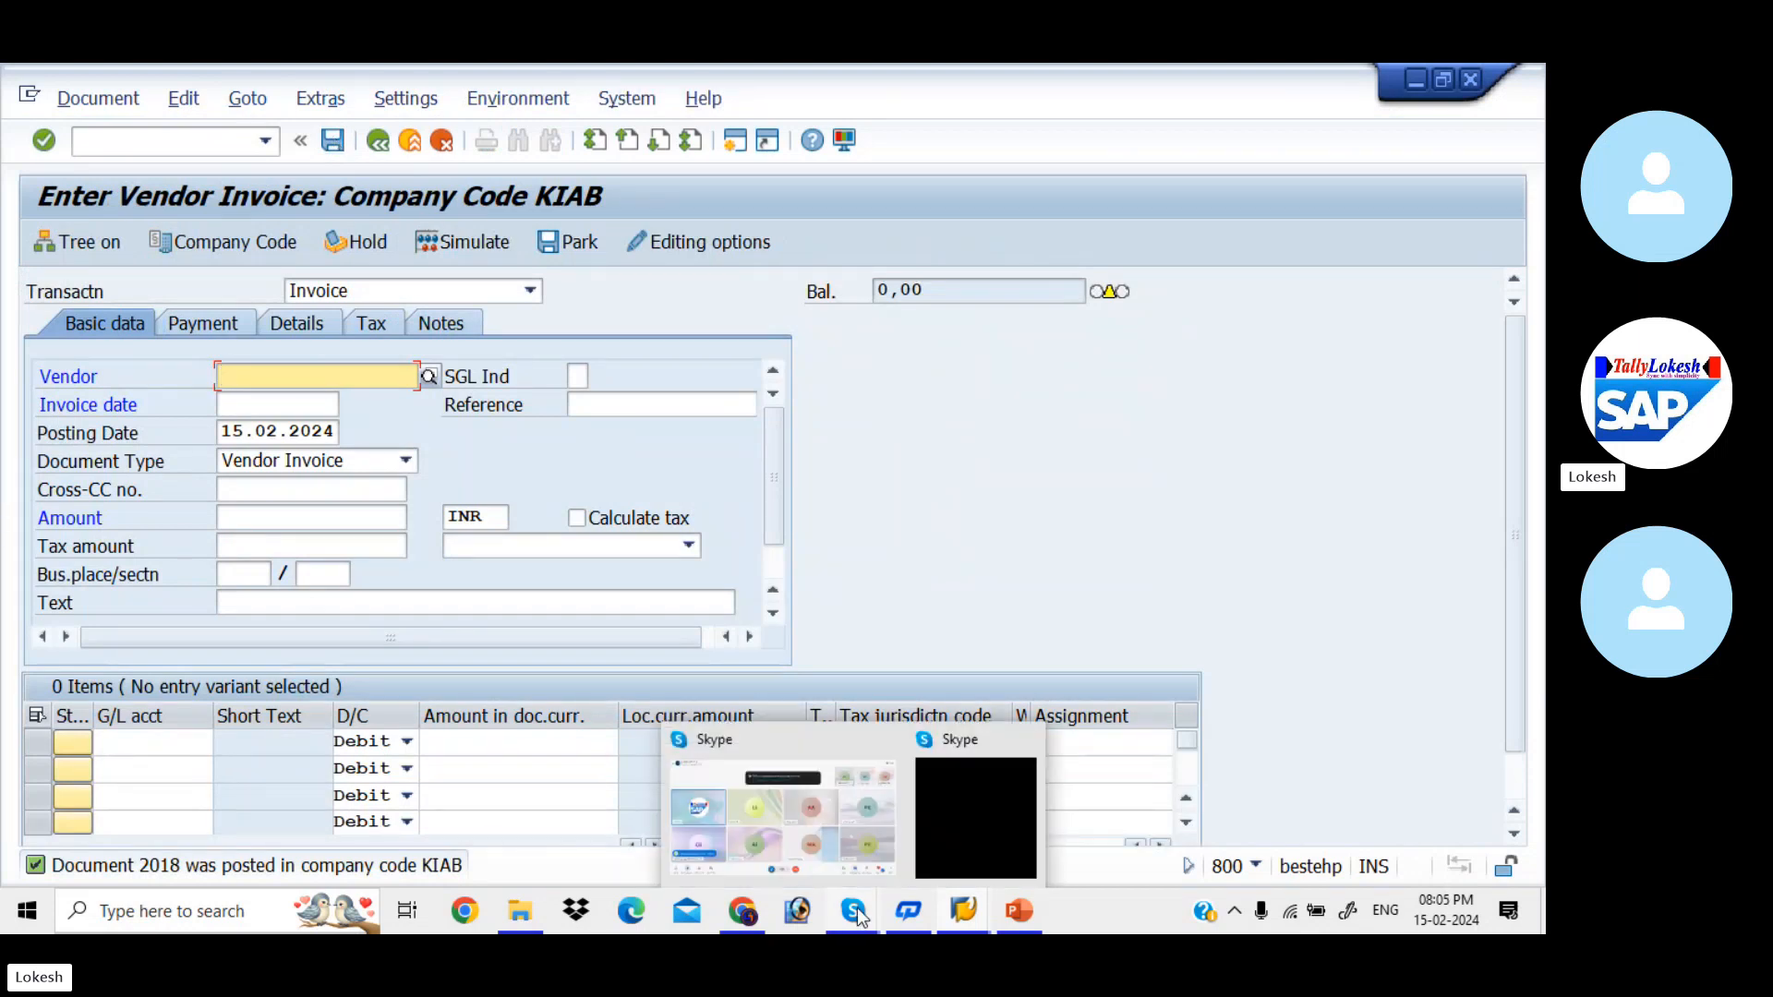
pyautogui.click(819, 790)
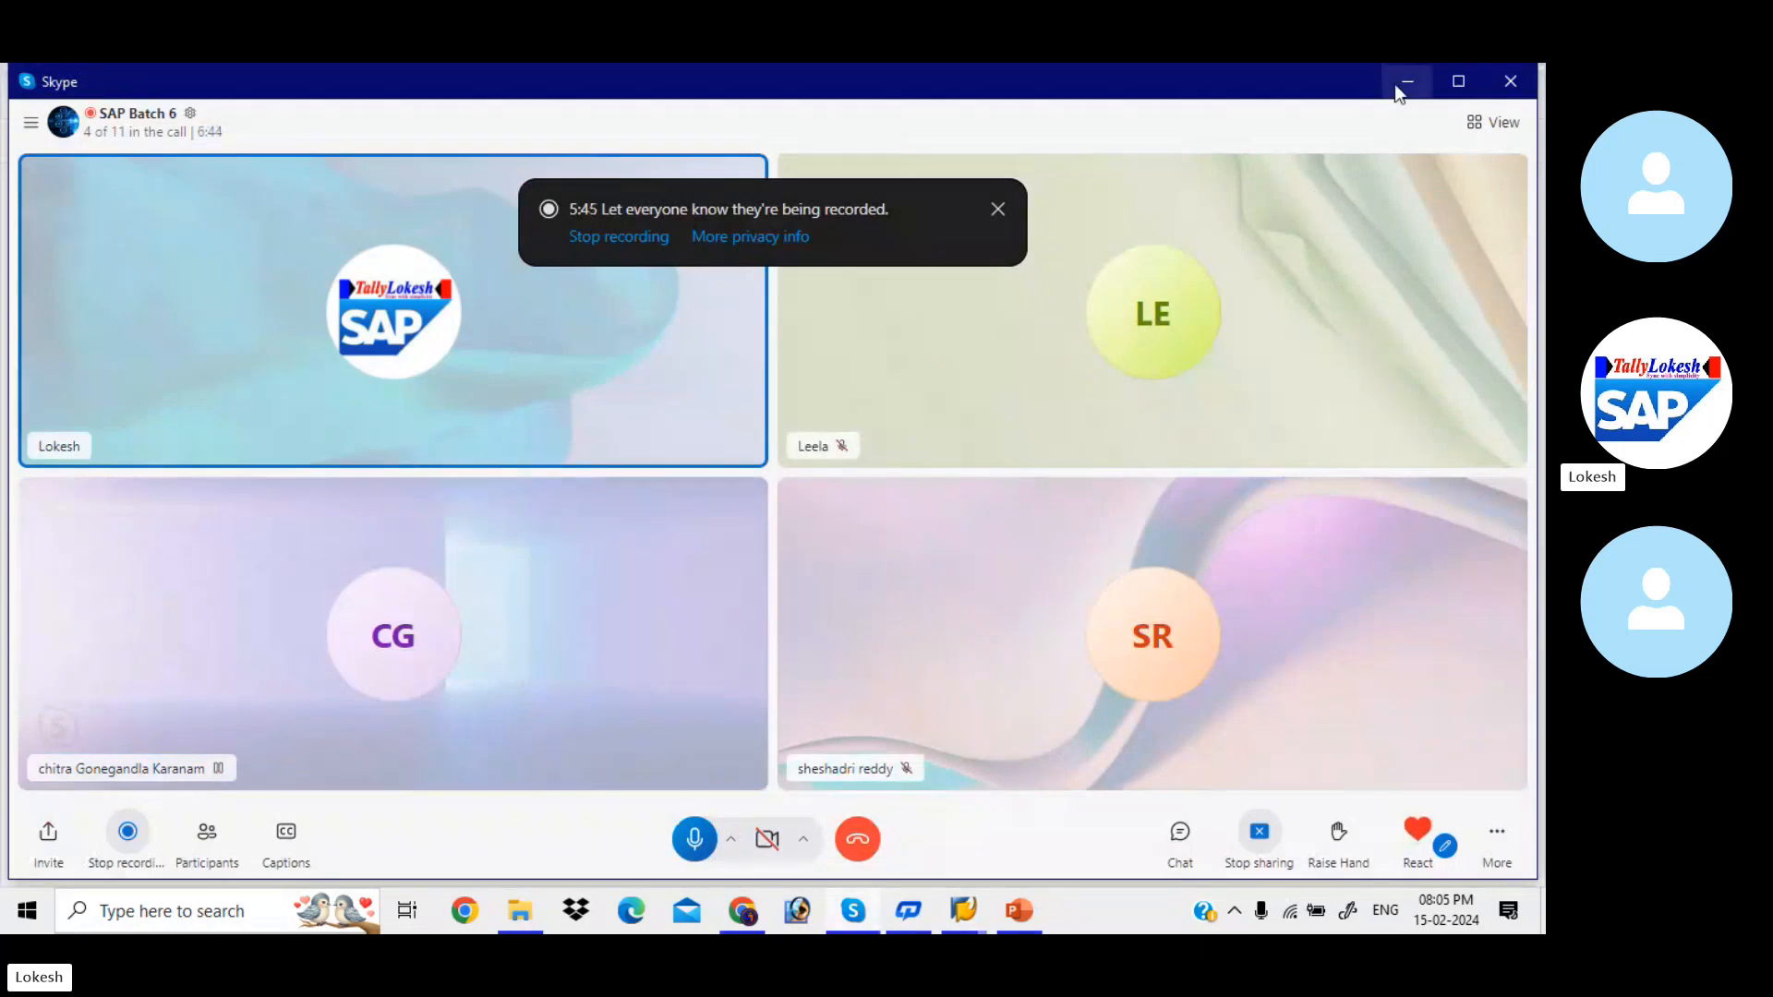
pyautogui.click(1400, 82)
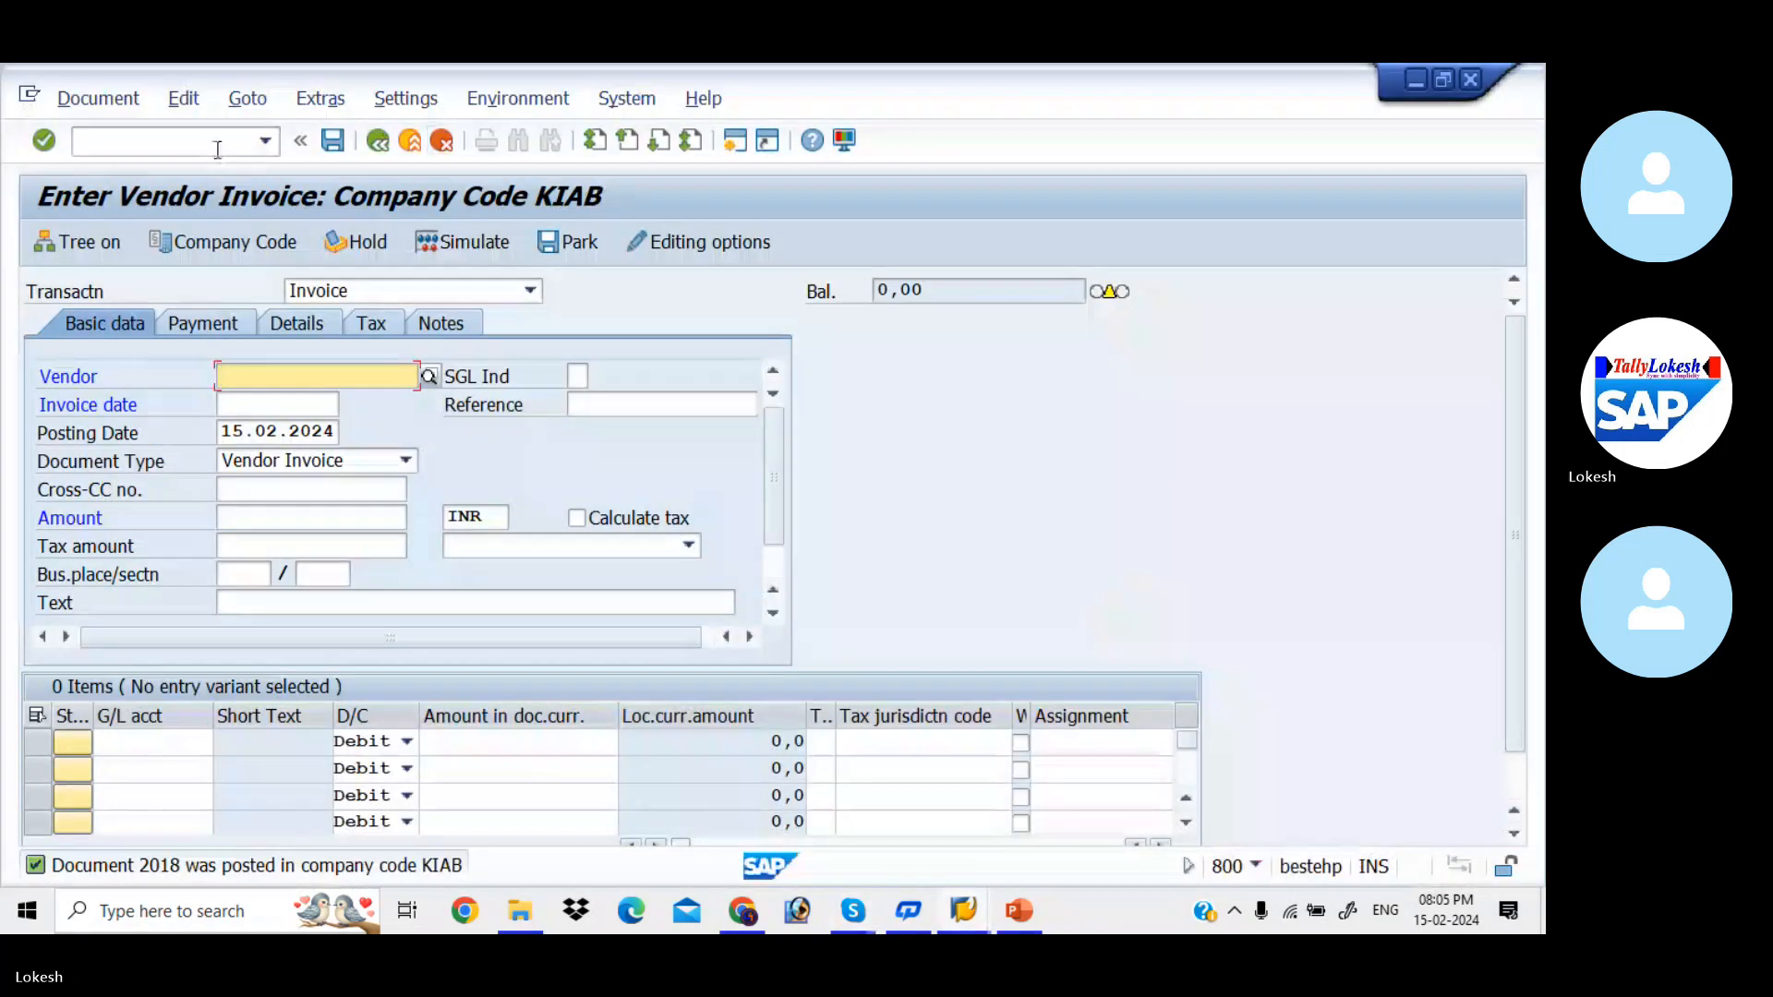
# - Run FBL1N to list the open line items of vendor 610 in company code KIAB
pyautogui.click(215, 144)
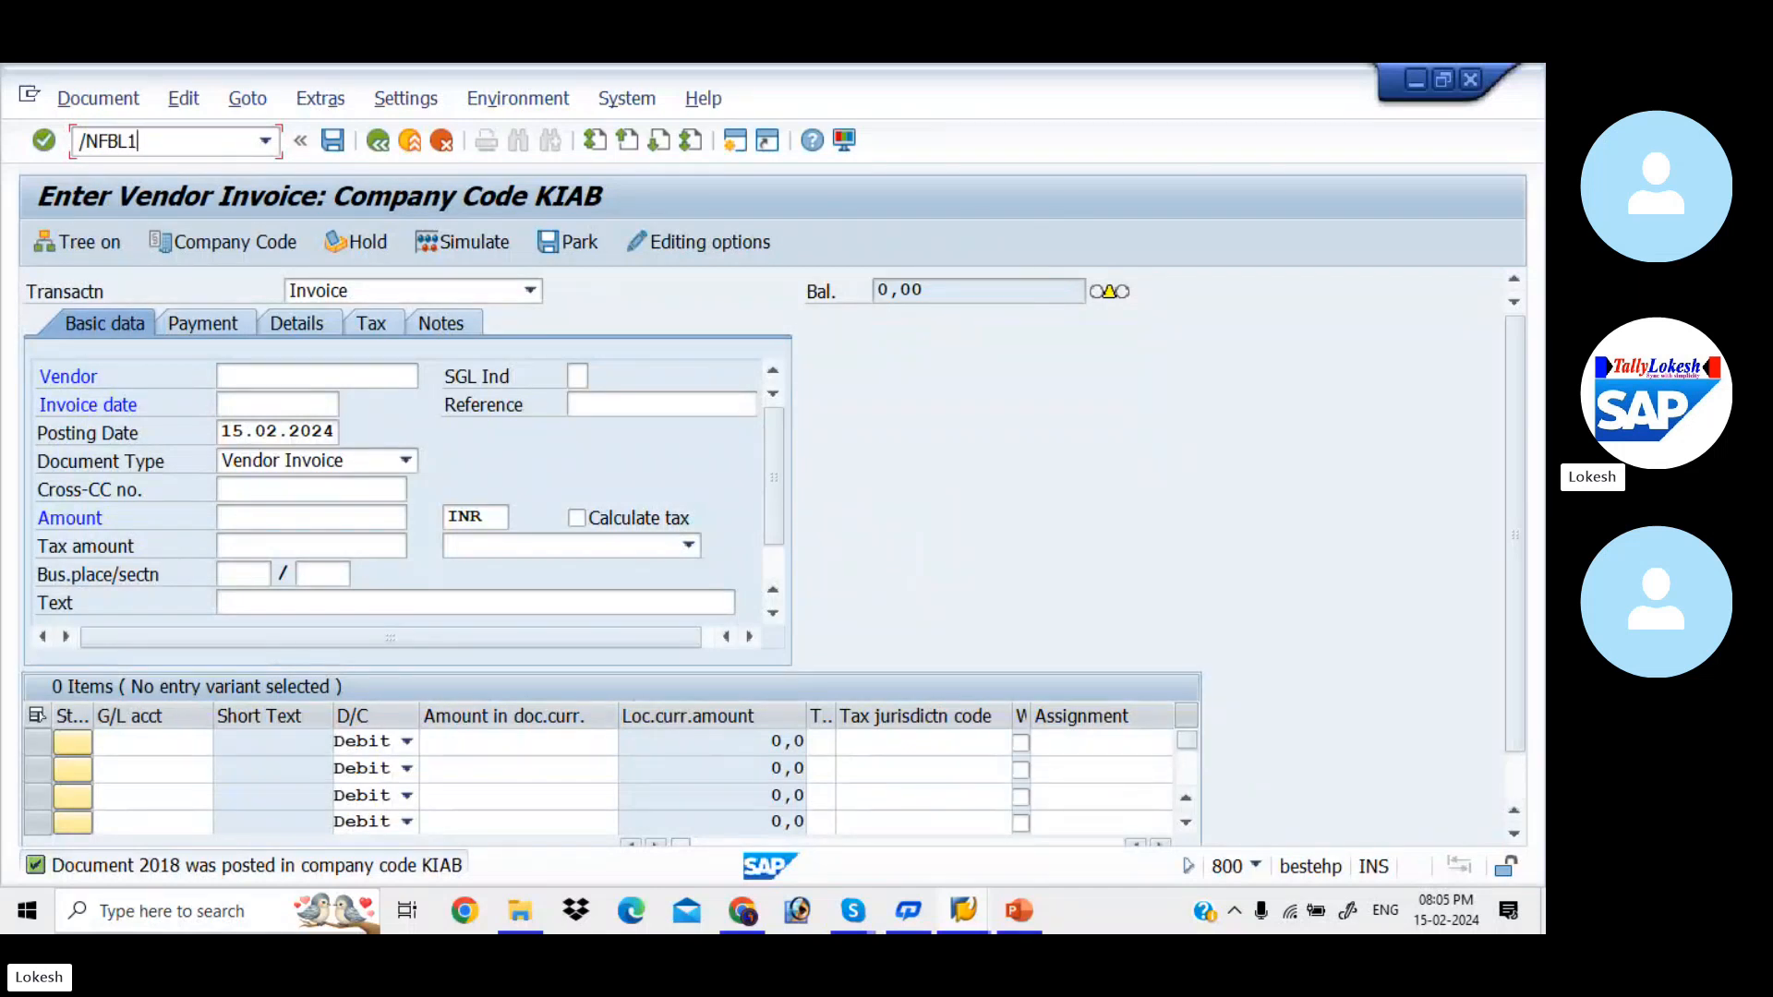
pyautogui.write('/NFBL1N')
pyautogui.press('Return')
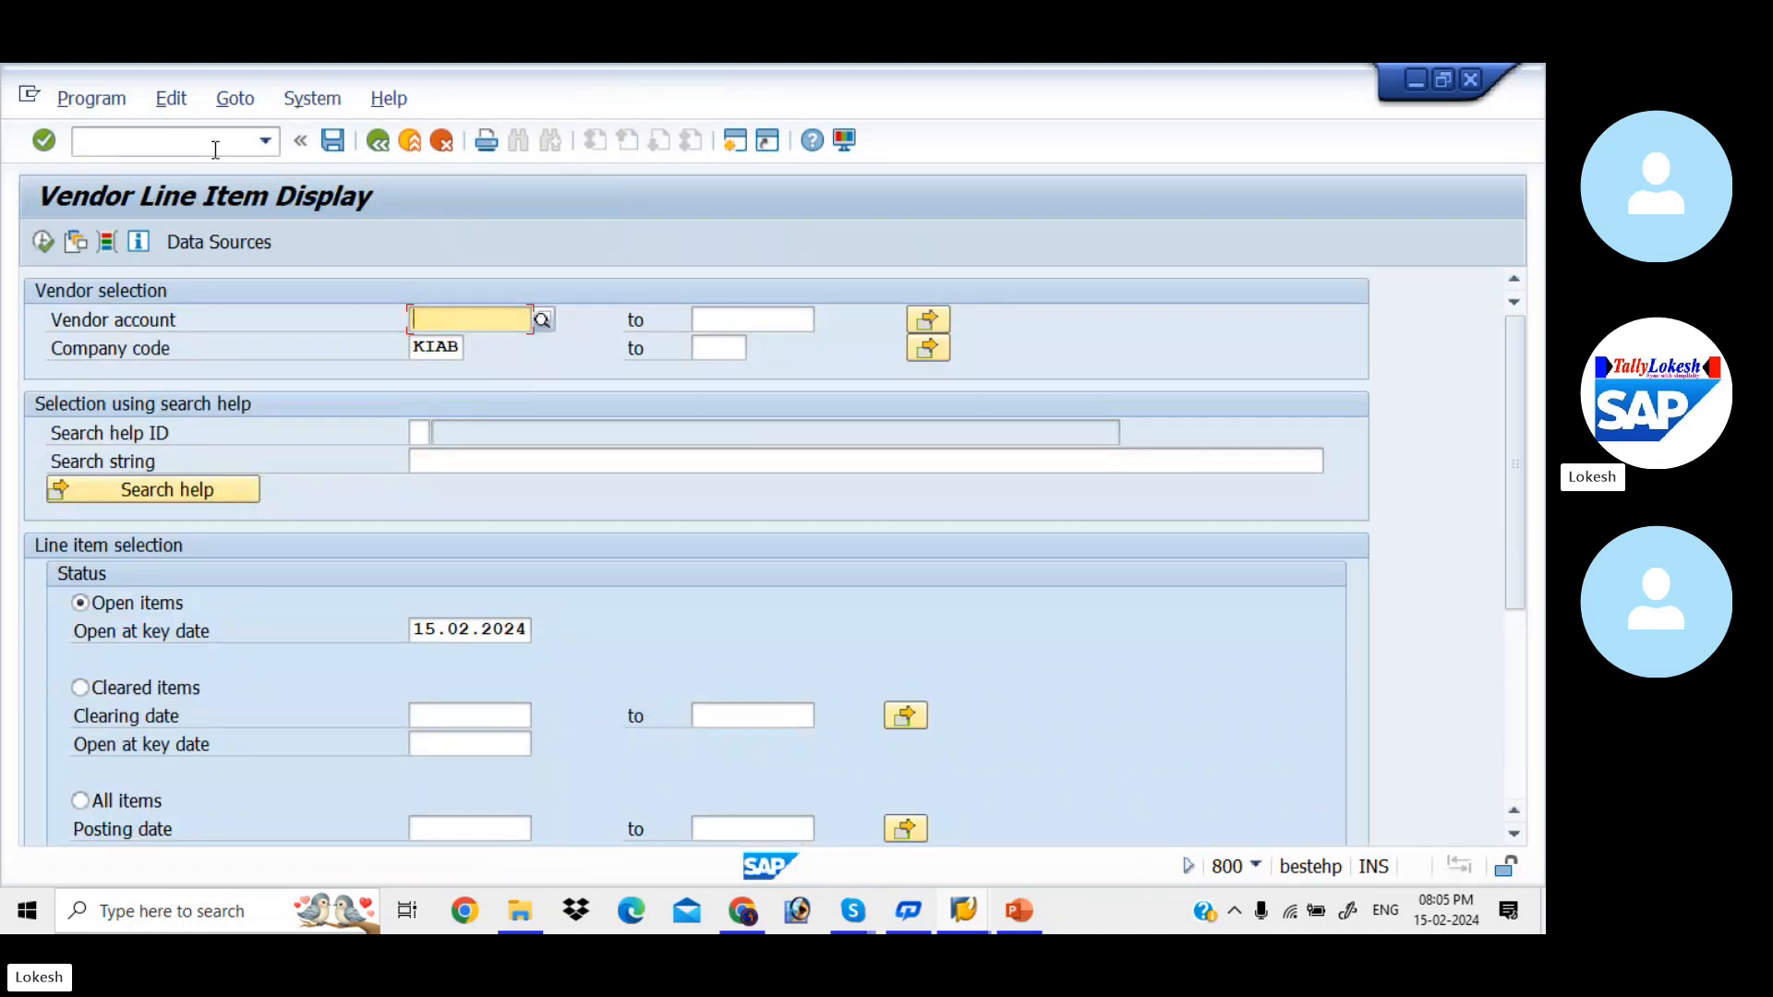
pyautogui.click(468, 319)
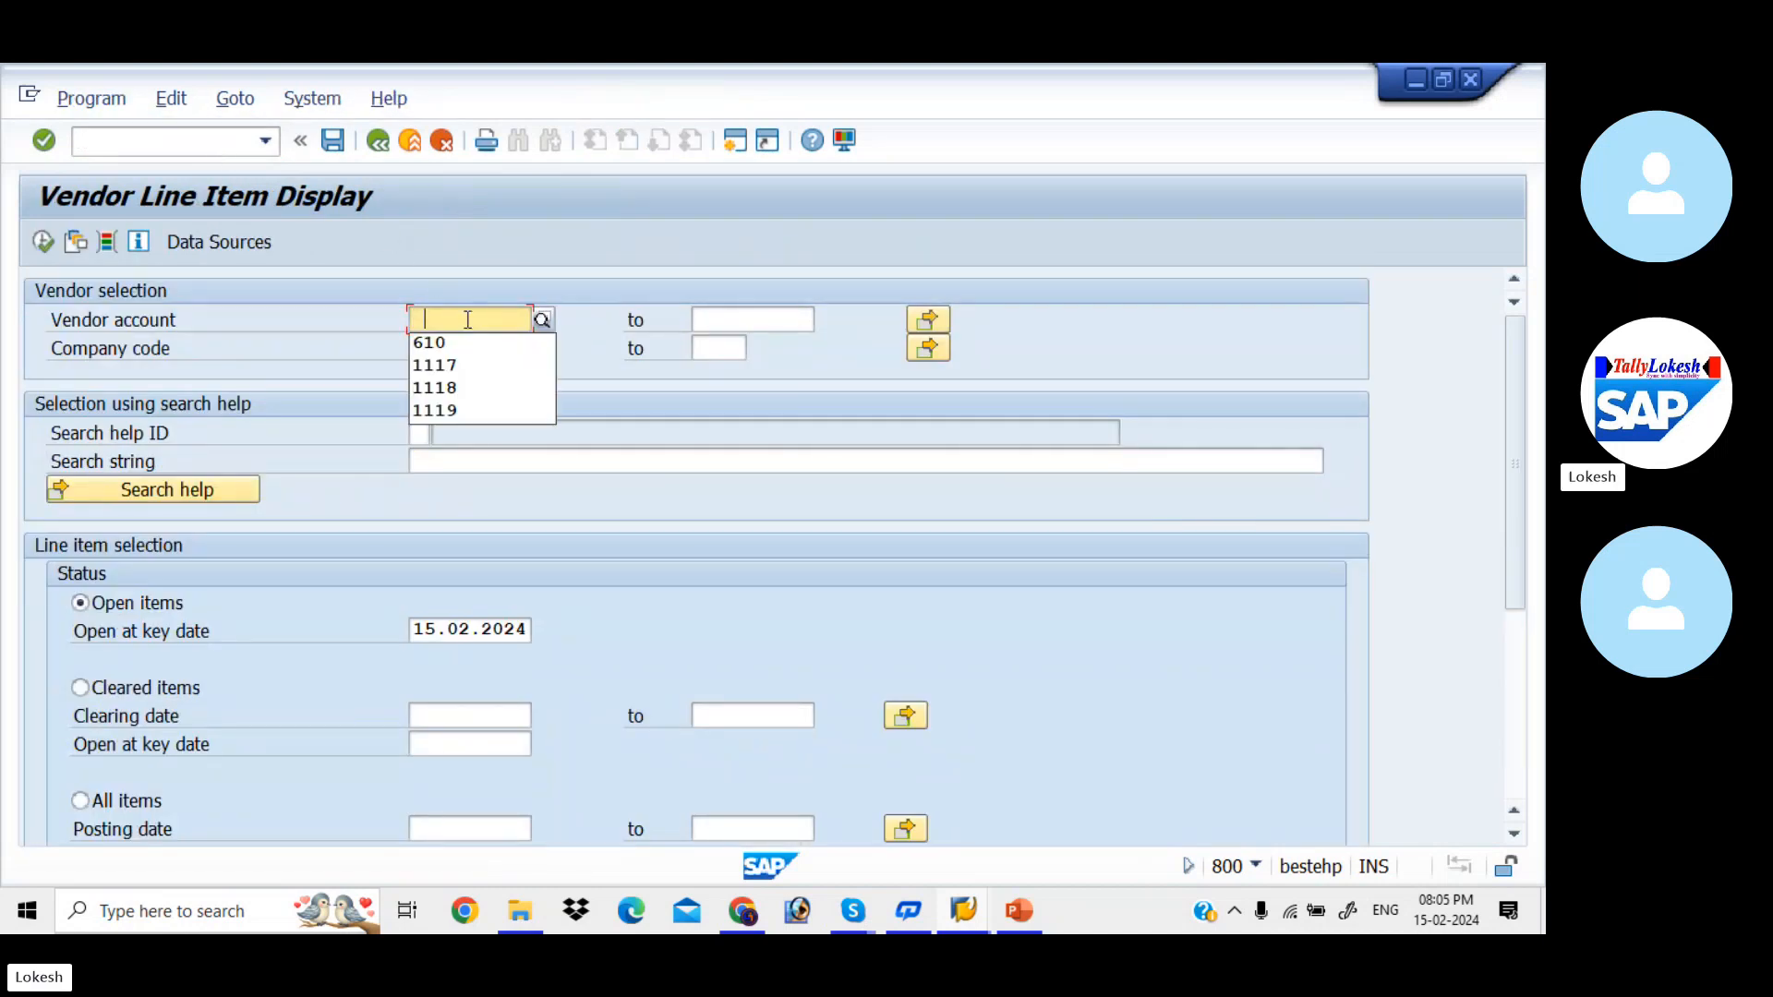
pyautogui.click(441, 339)
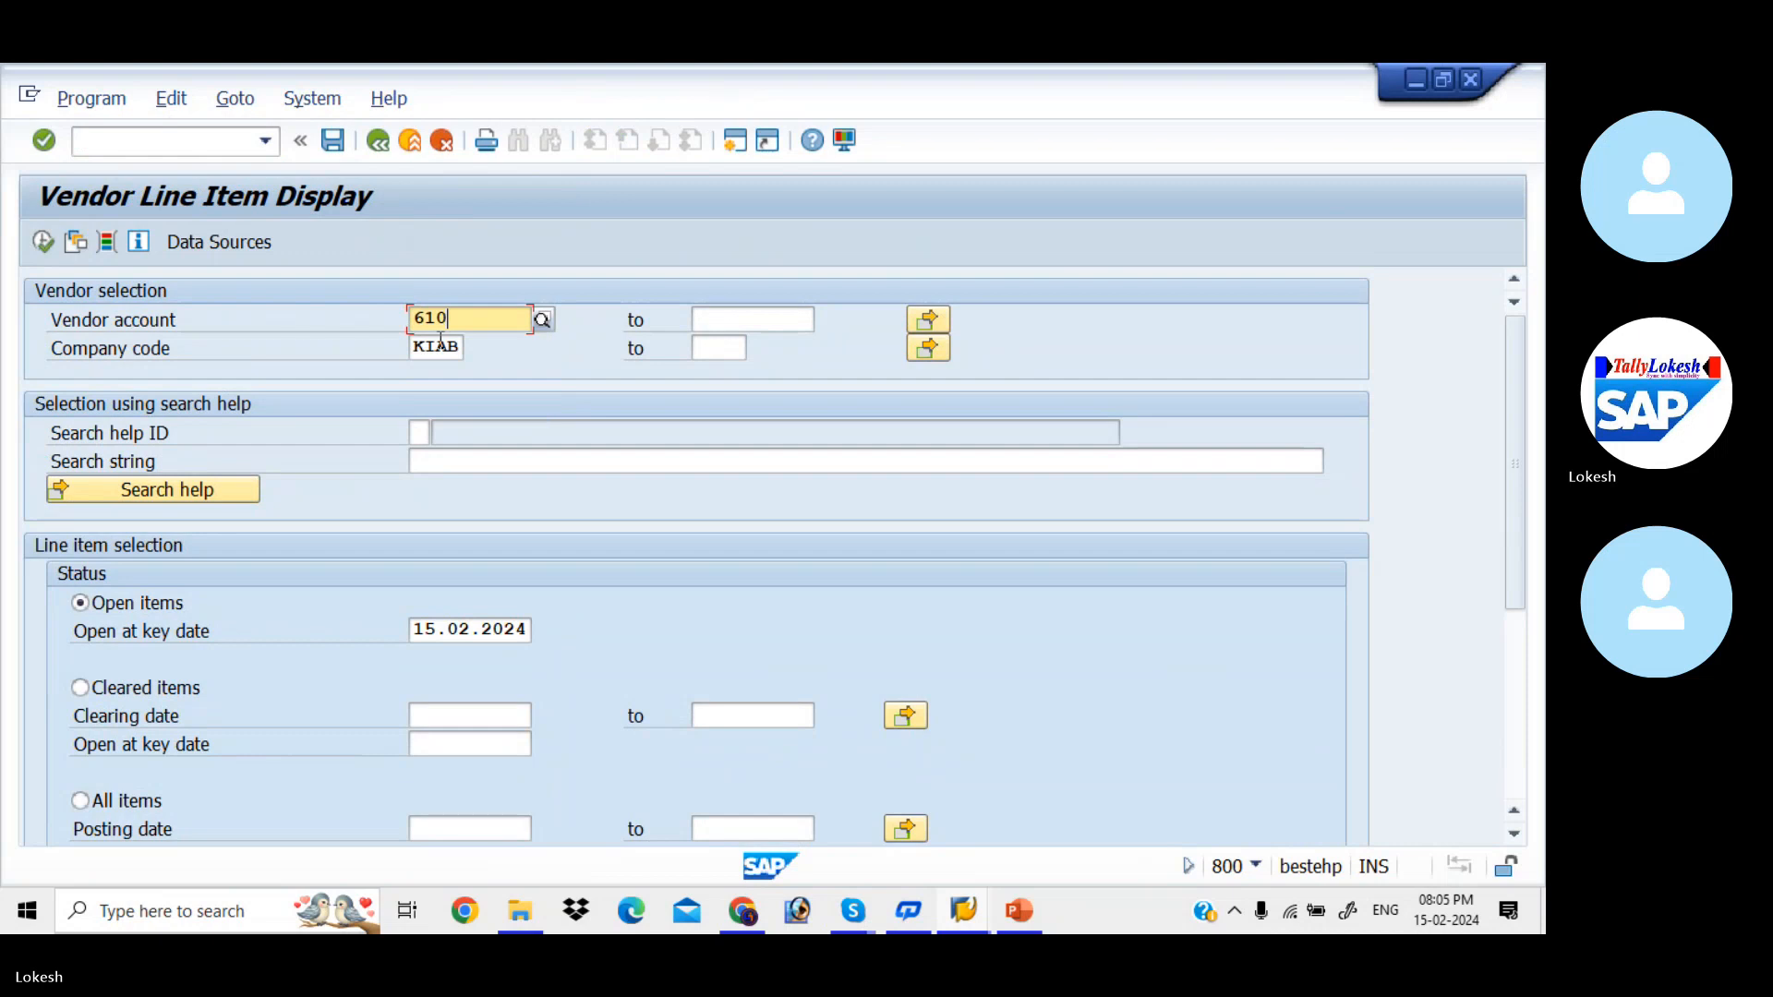
pyautogui.click(44, 243)
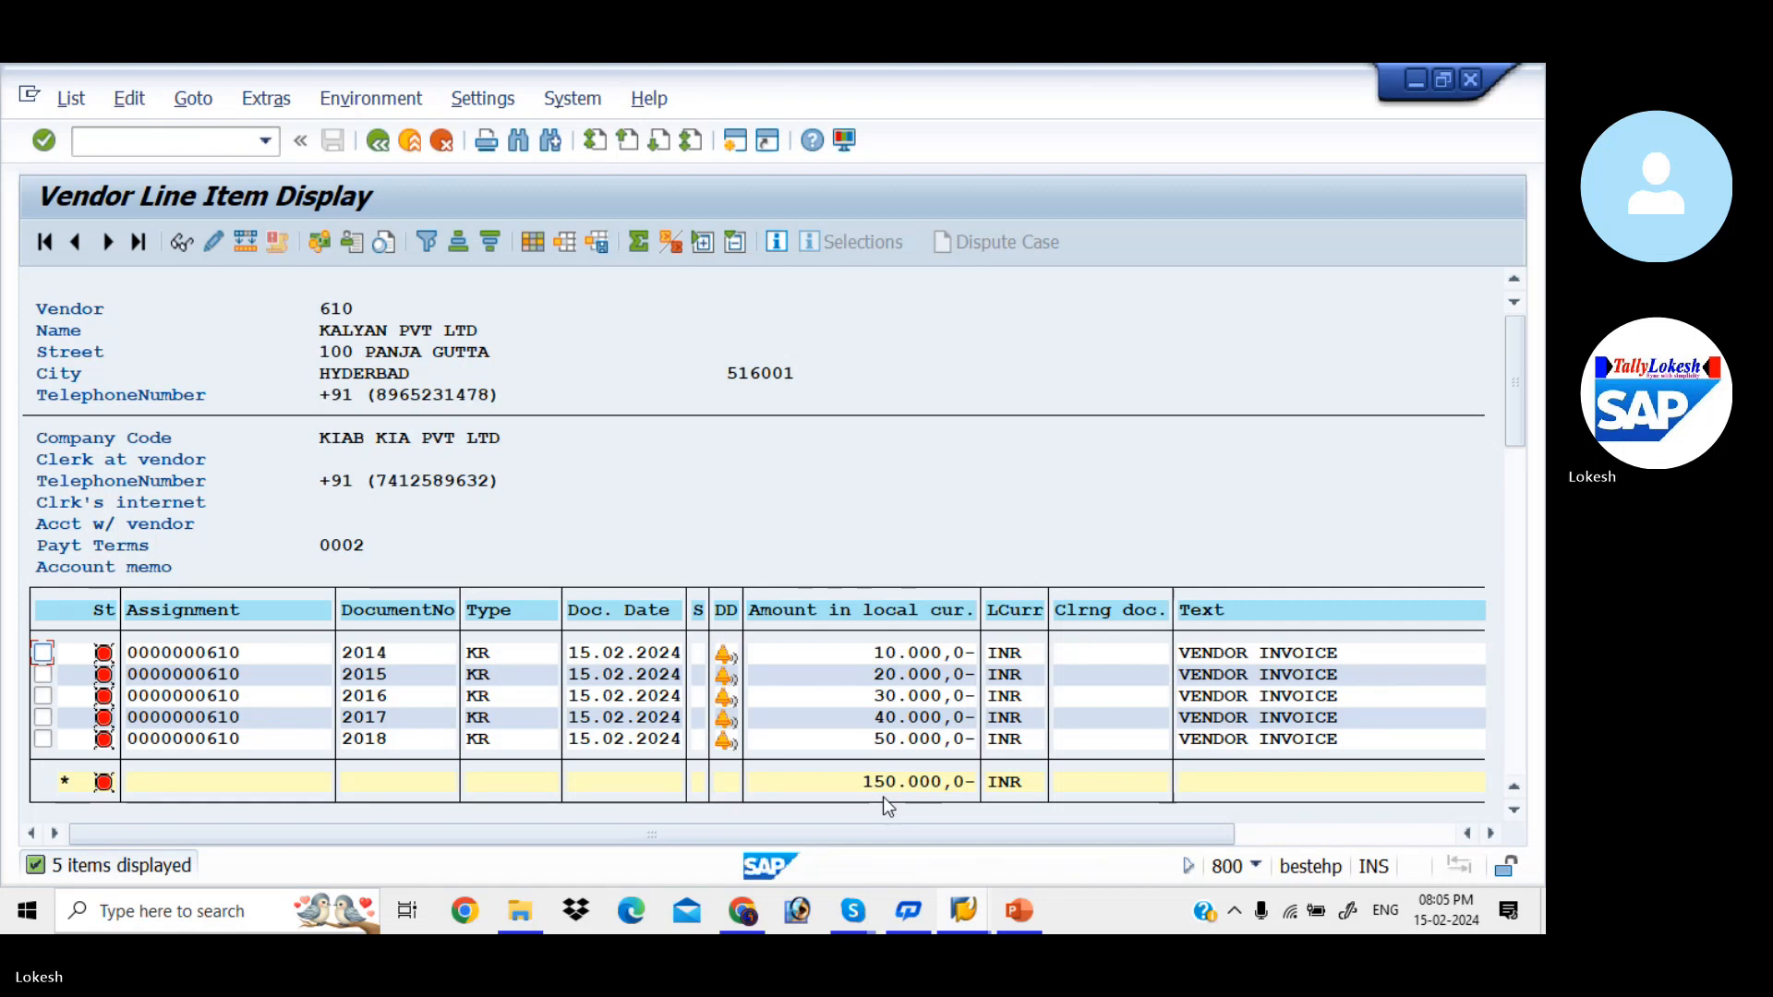
# - Start XK02 in a new session for vendor 610 in company code KIAB and select all available data views
pyautogui.click(736, 140)
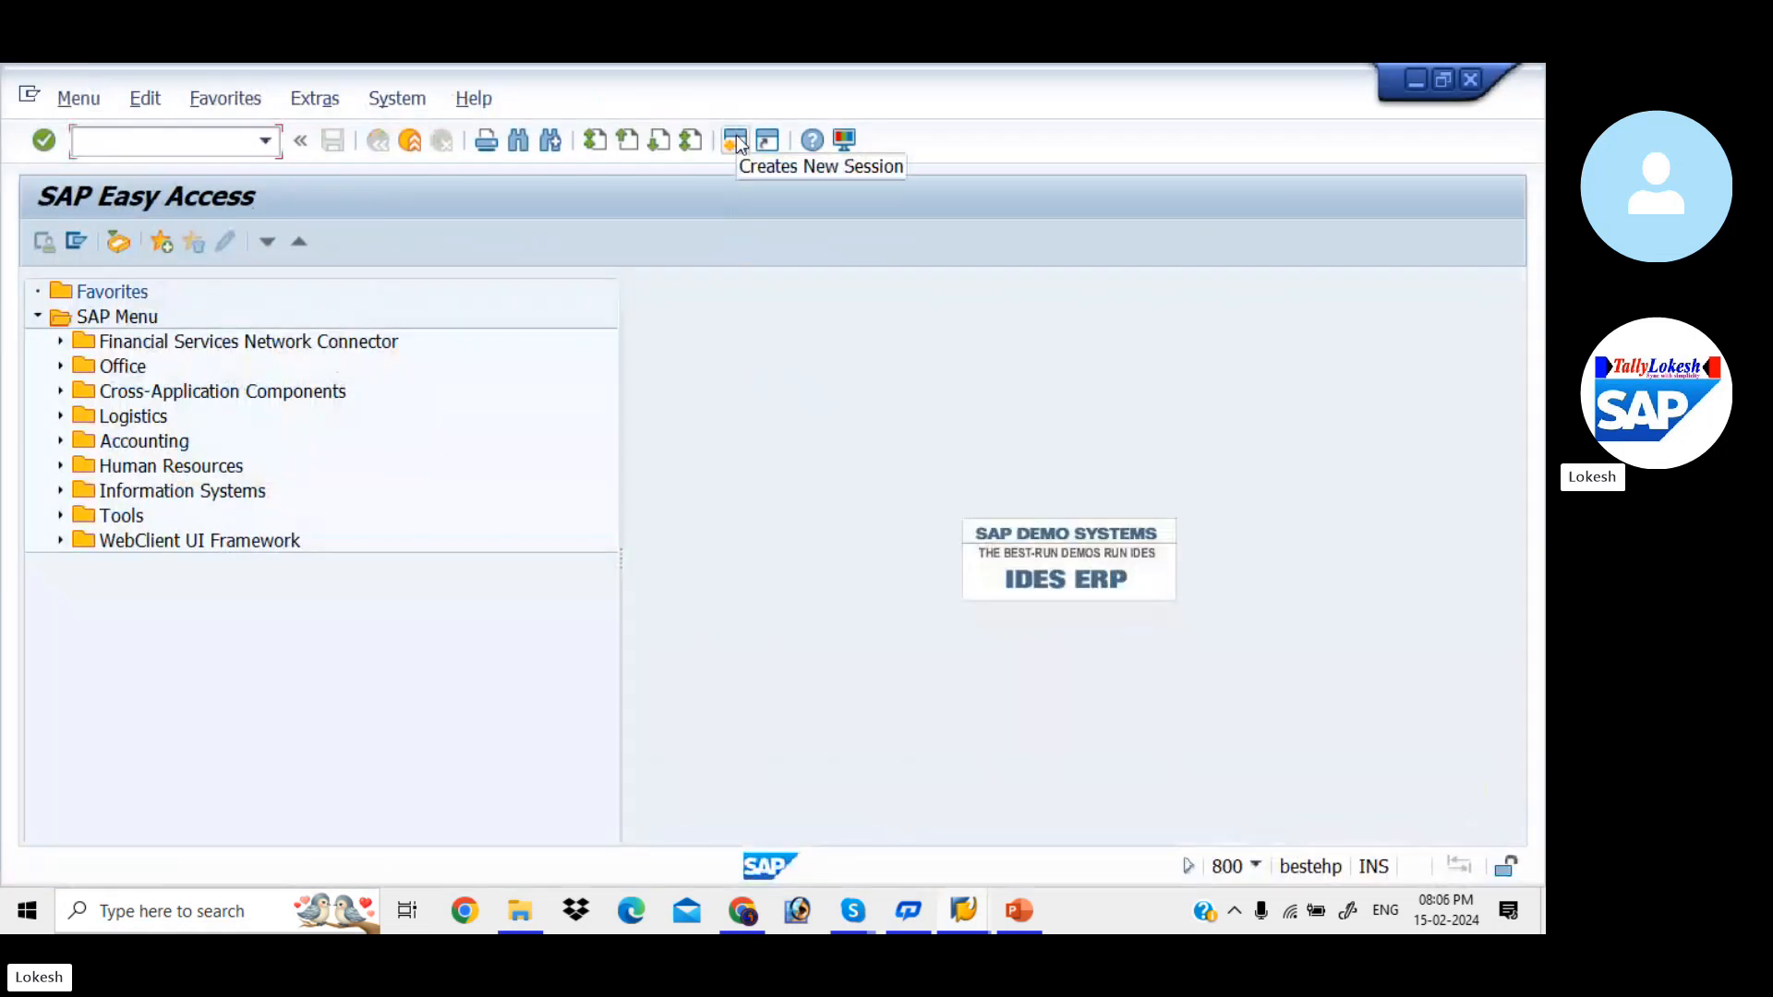
pyautogui.write('XK02')
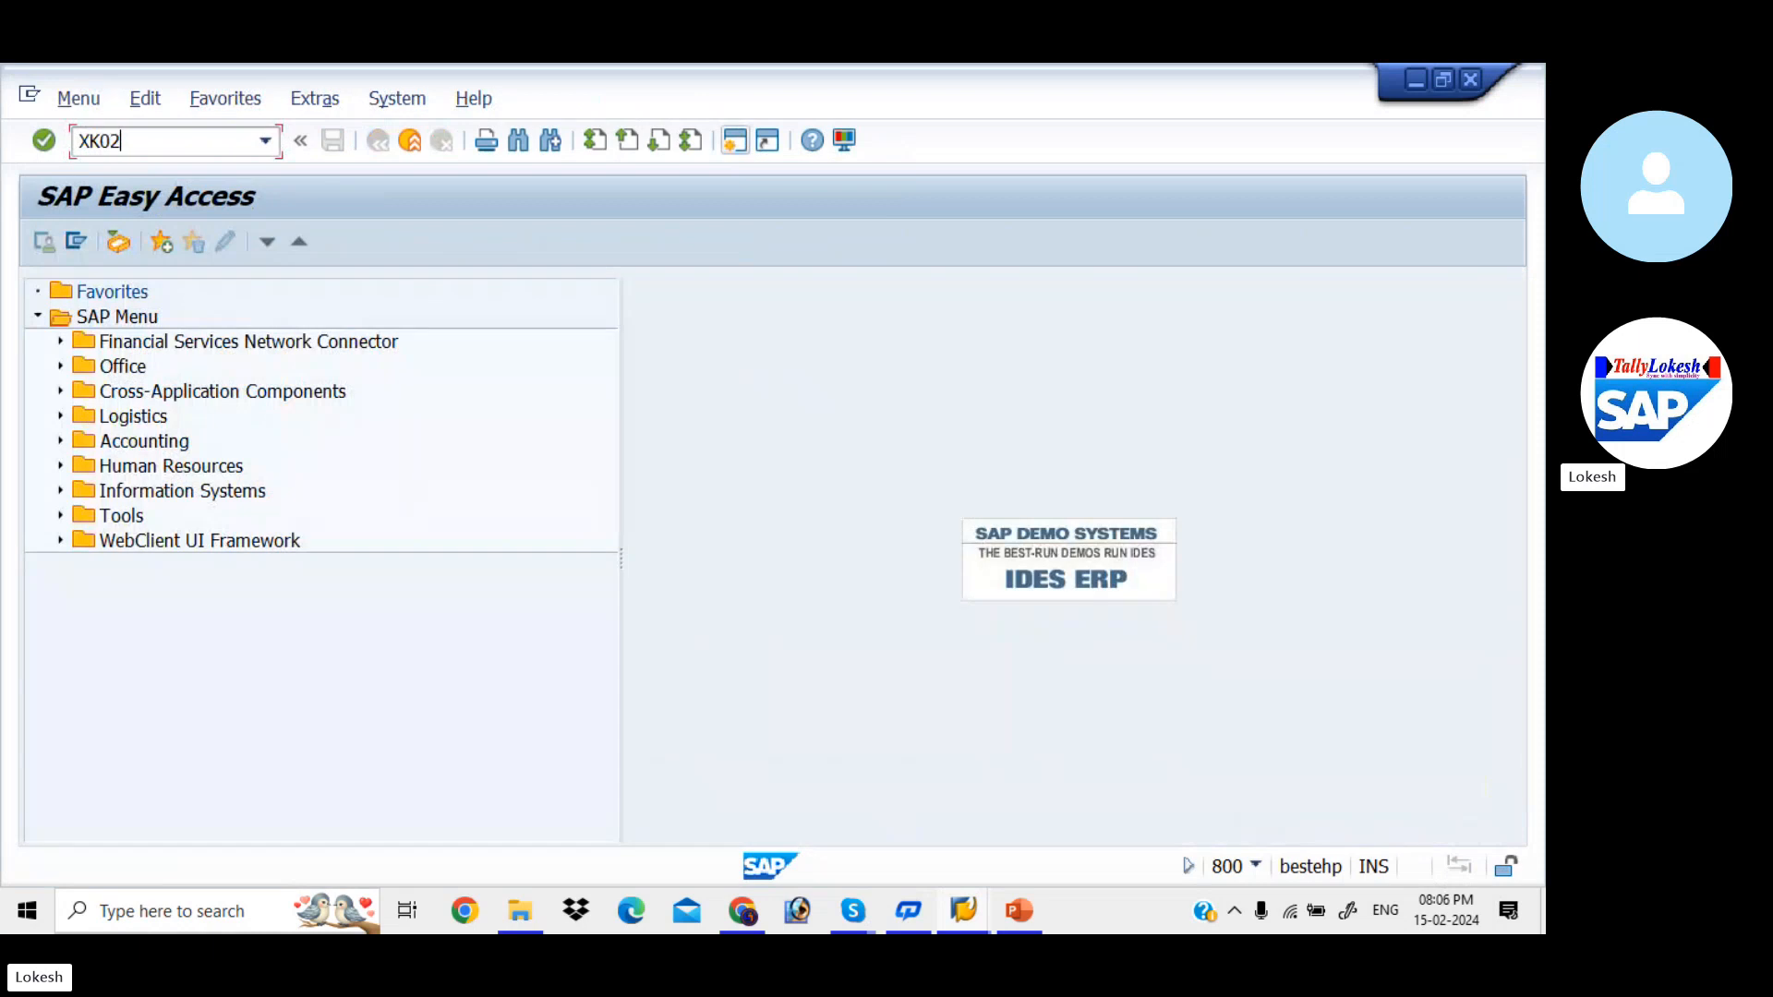
pyautogui.press('Return')
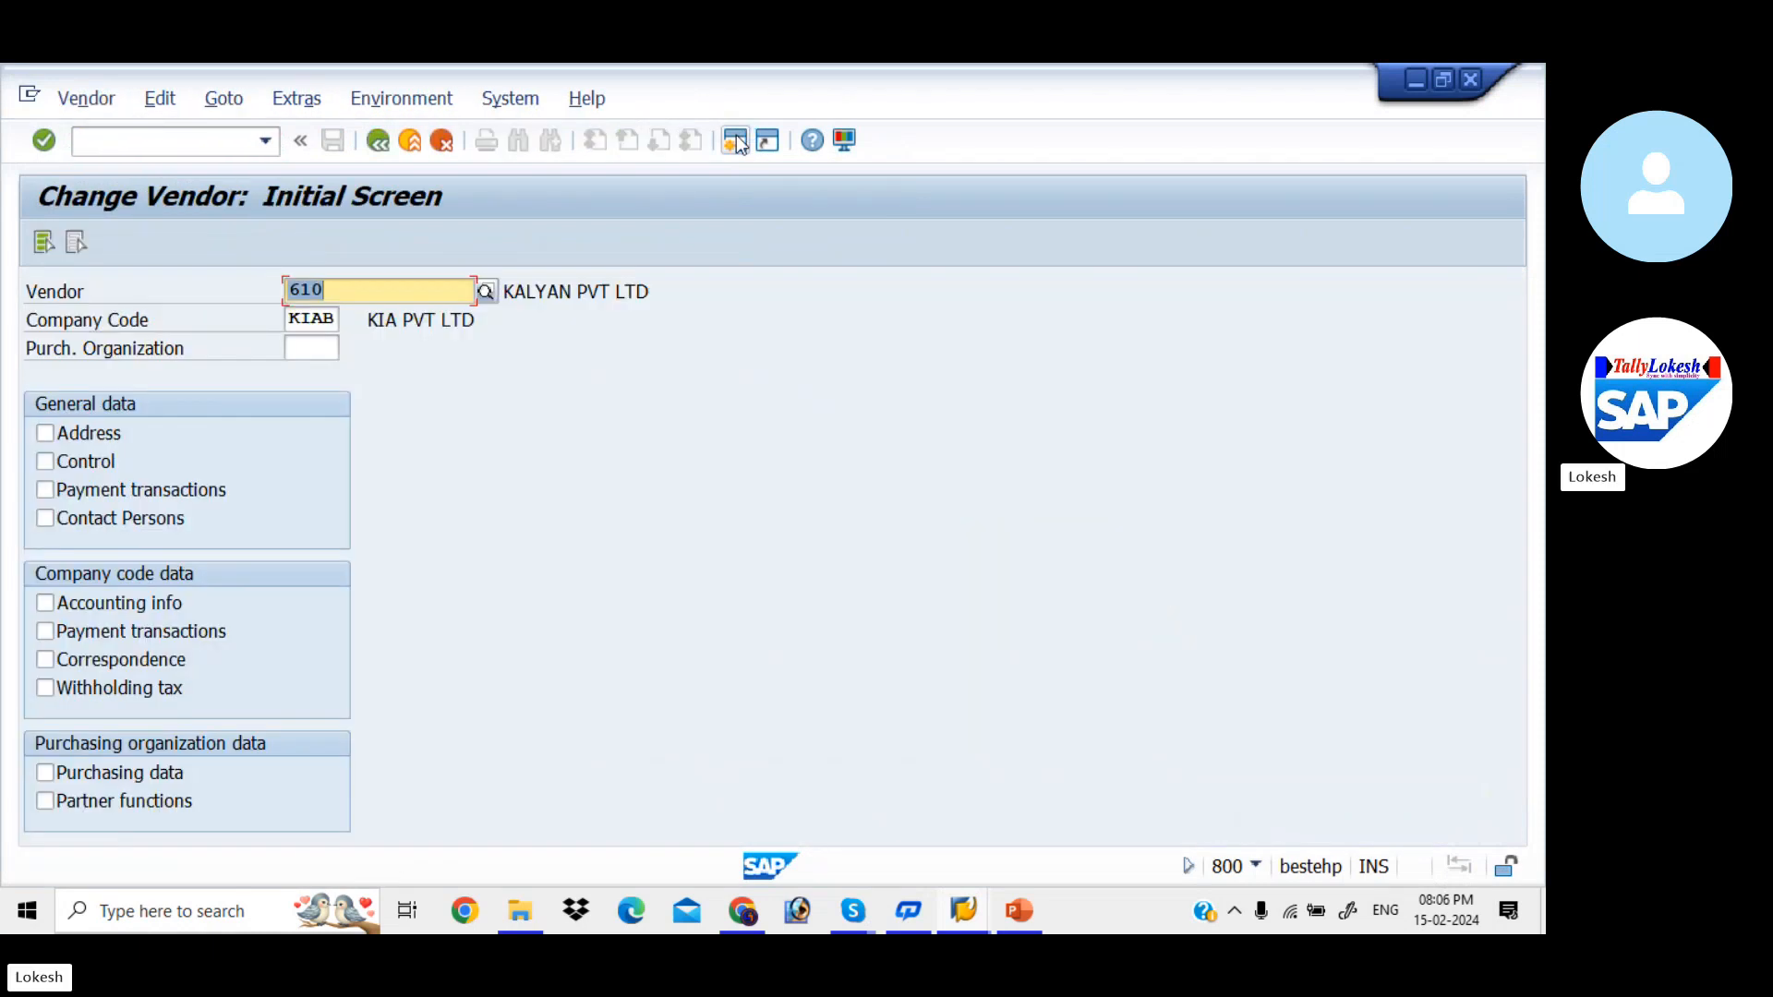
pyautogui.click(41, 241)
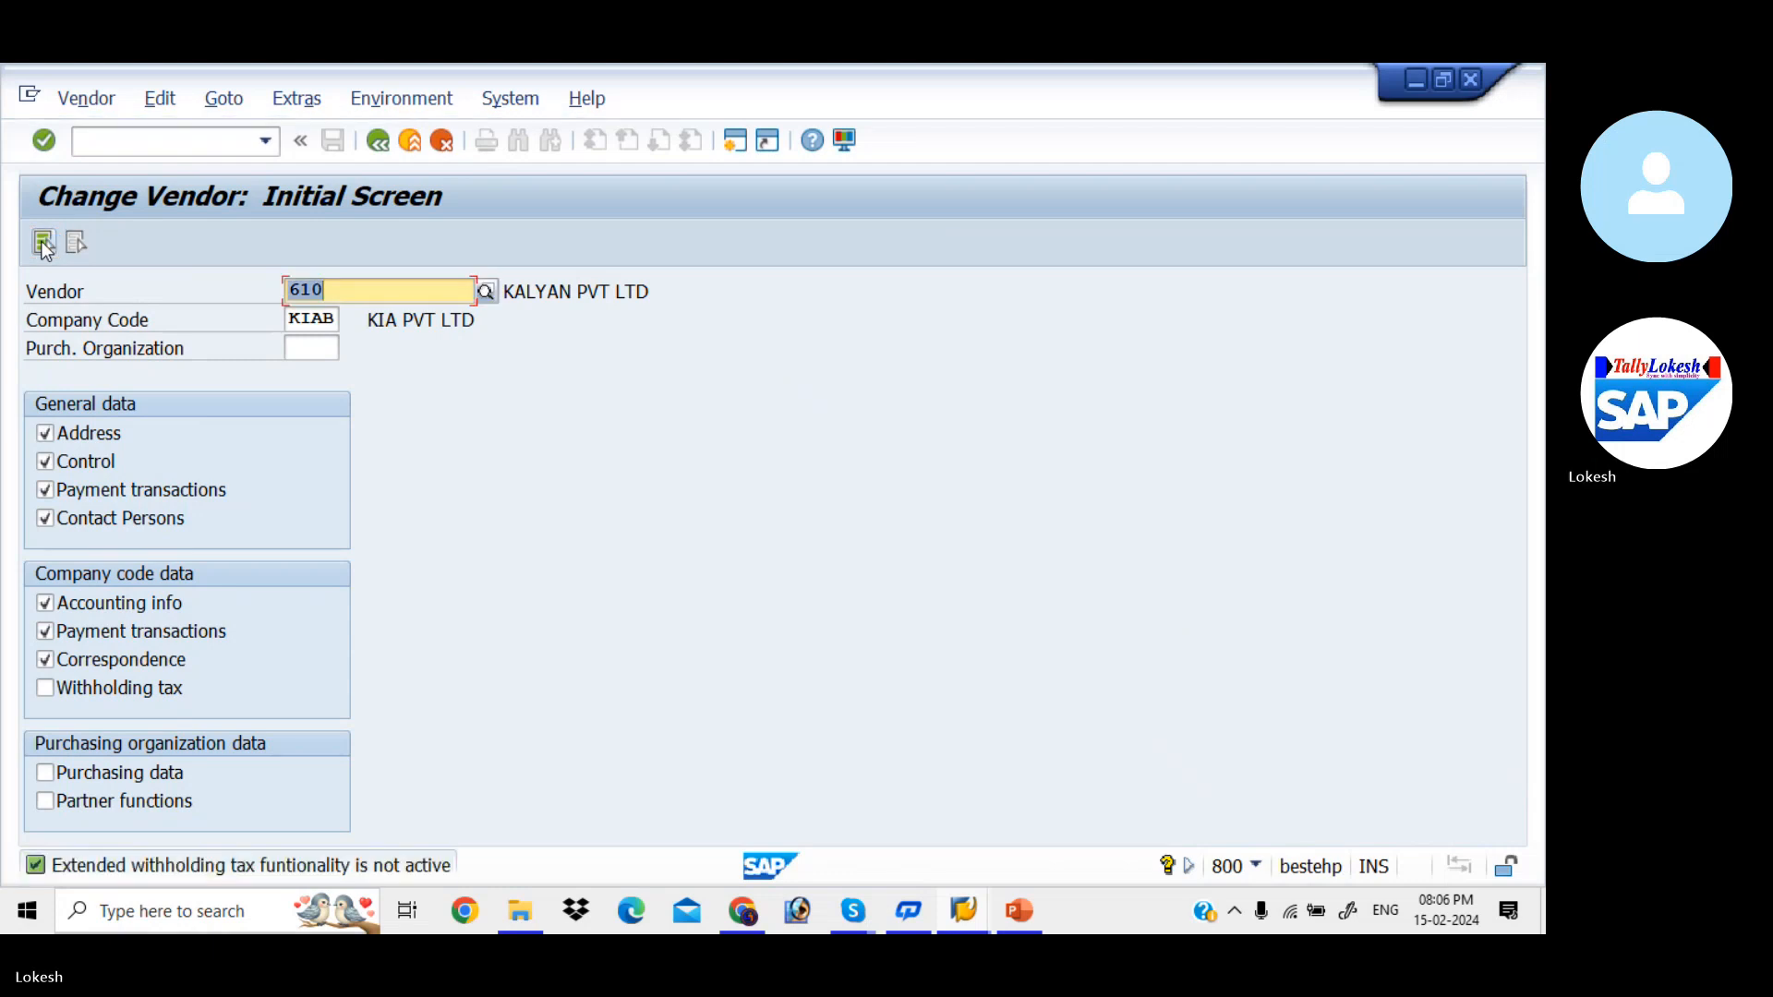
# - Check the payment methods in vendor 610's company code payment transactions and save the vendor record
pyautogui.press('Return')
pyautogui.press('Return')
pyautogui.press('Return')
pyautogui.press('Return')
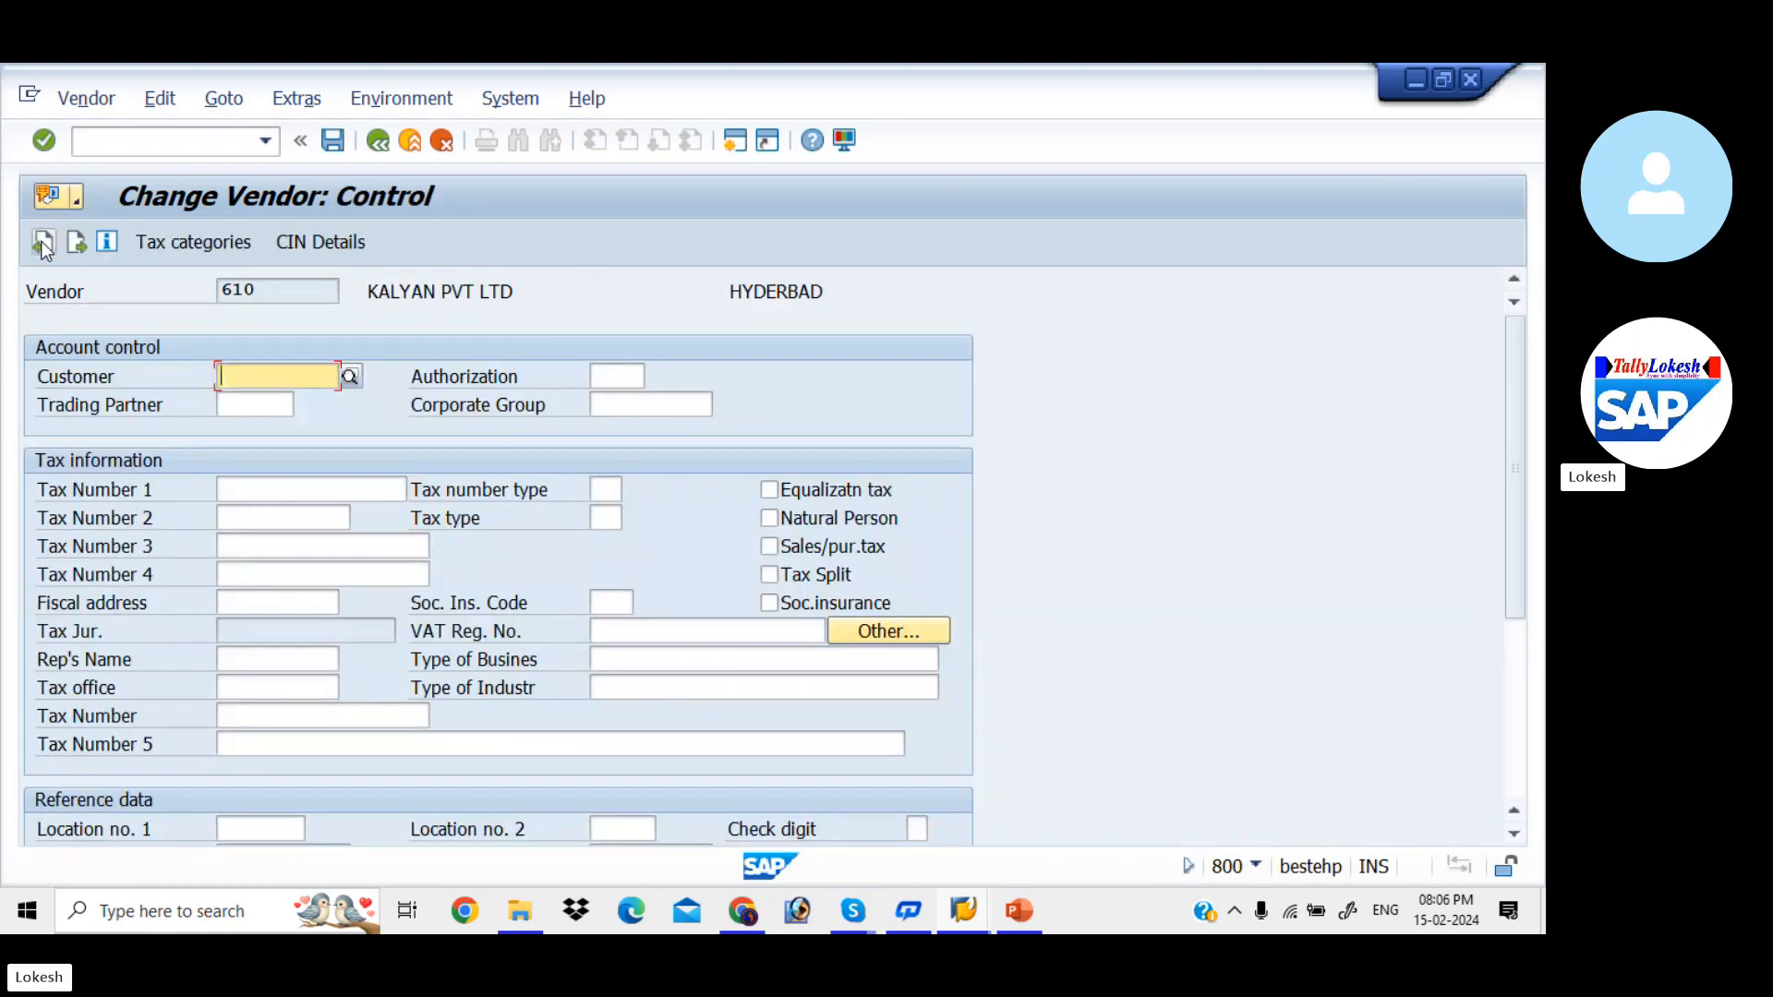
pyautogui.press('Return')
pyautogui.press('Return')
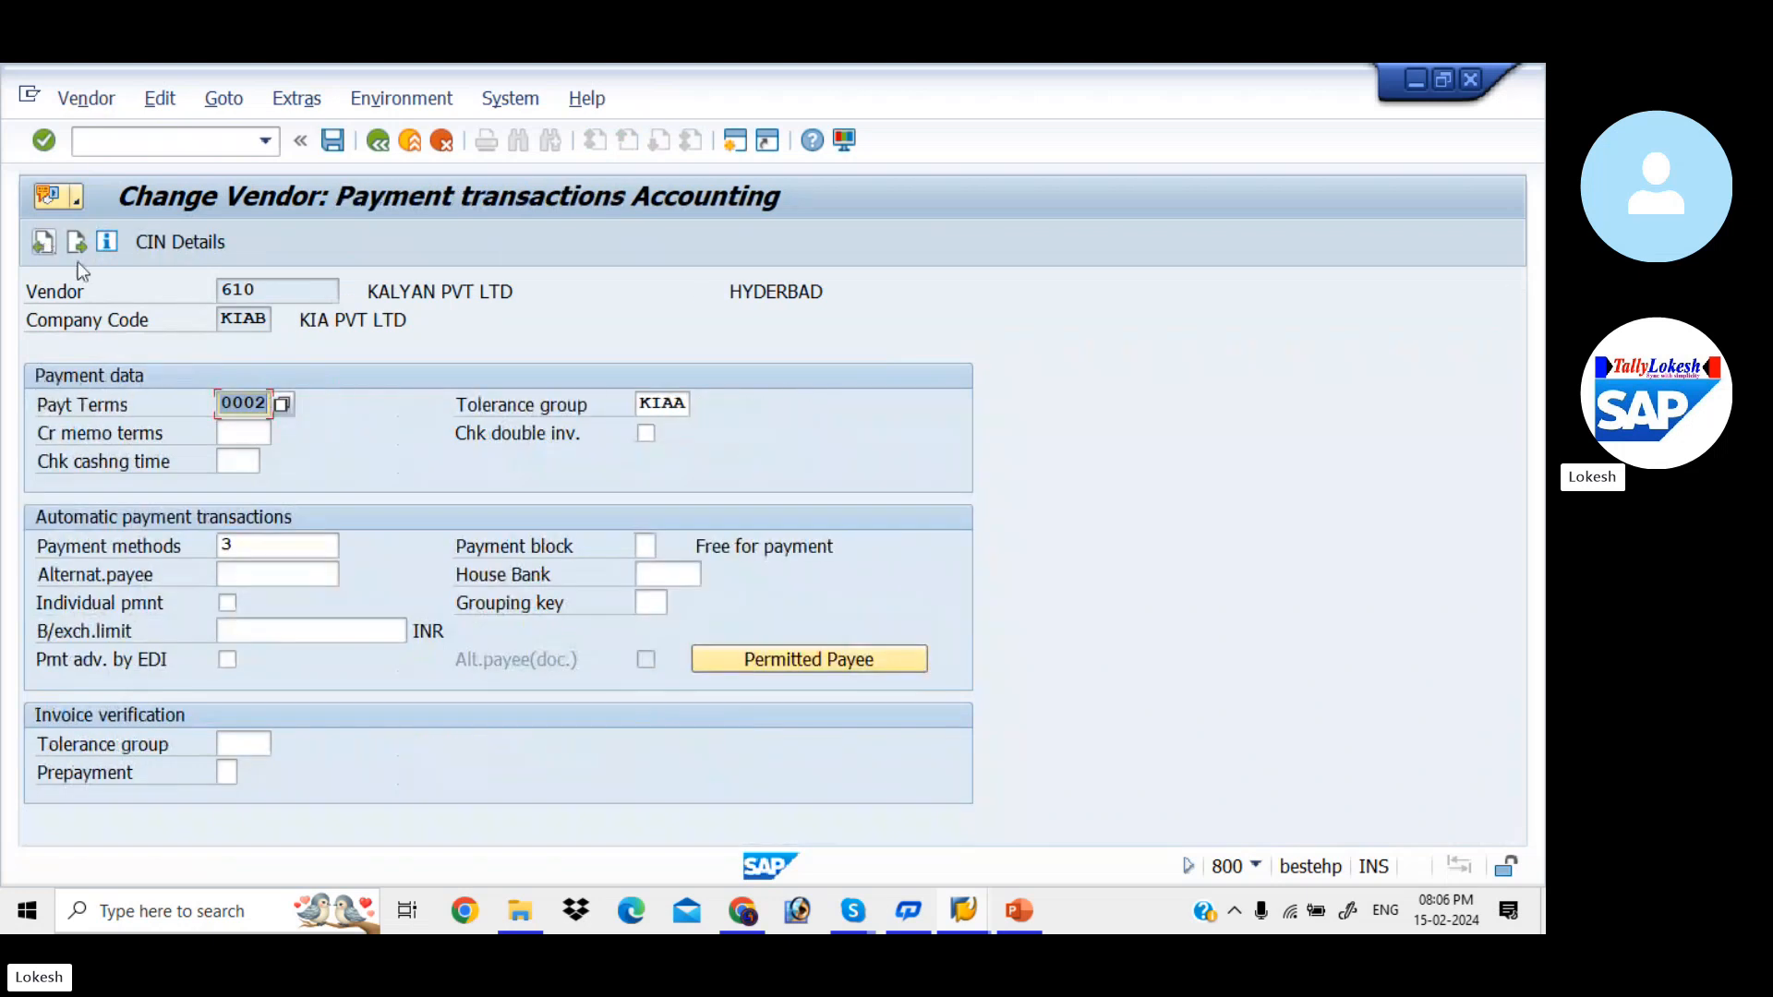
pyautogui.click(265, 543)
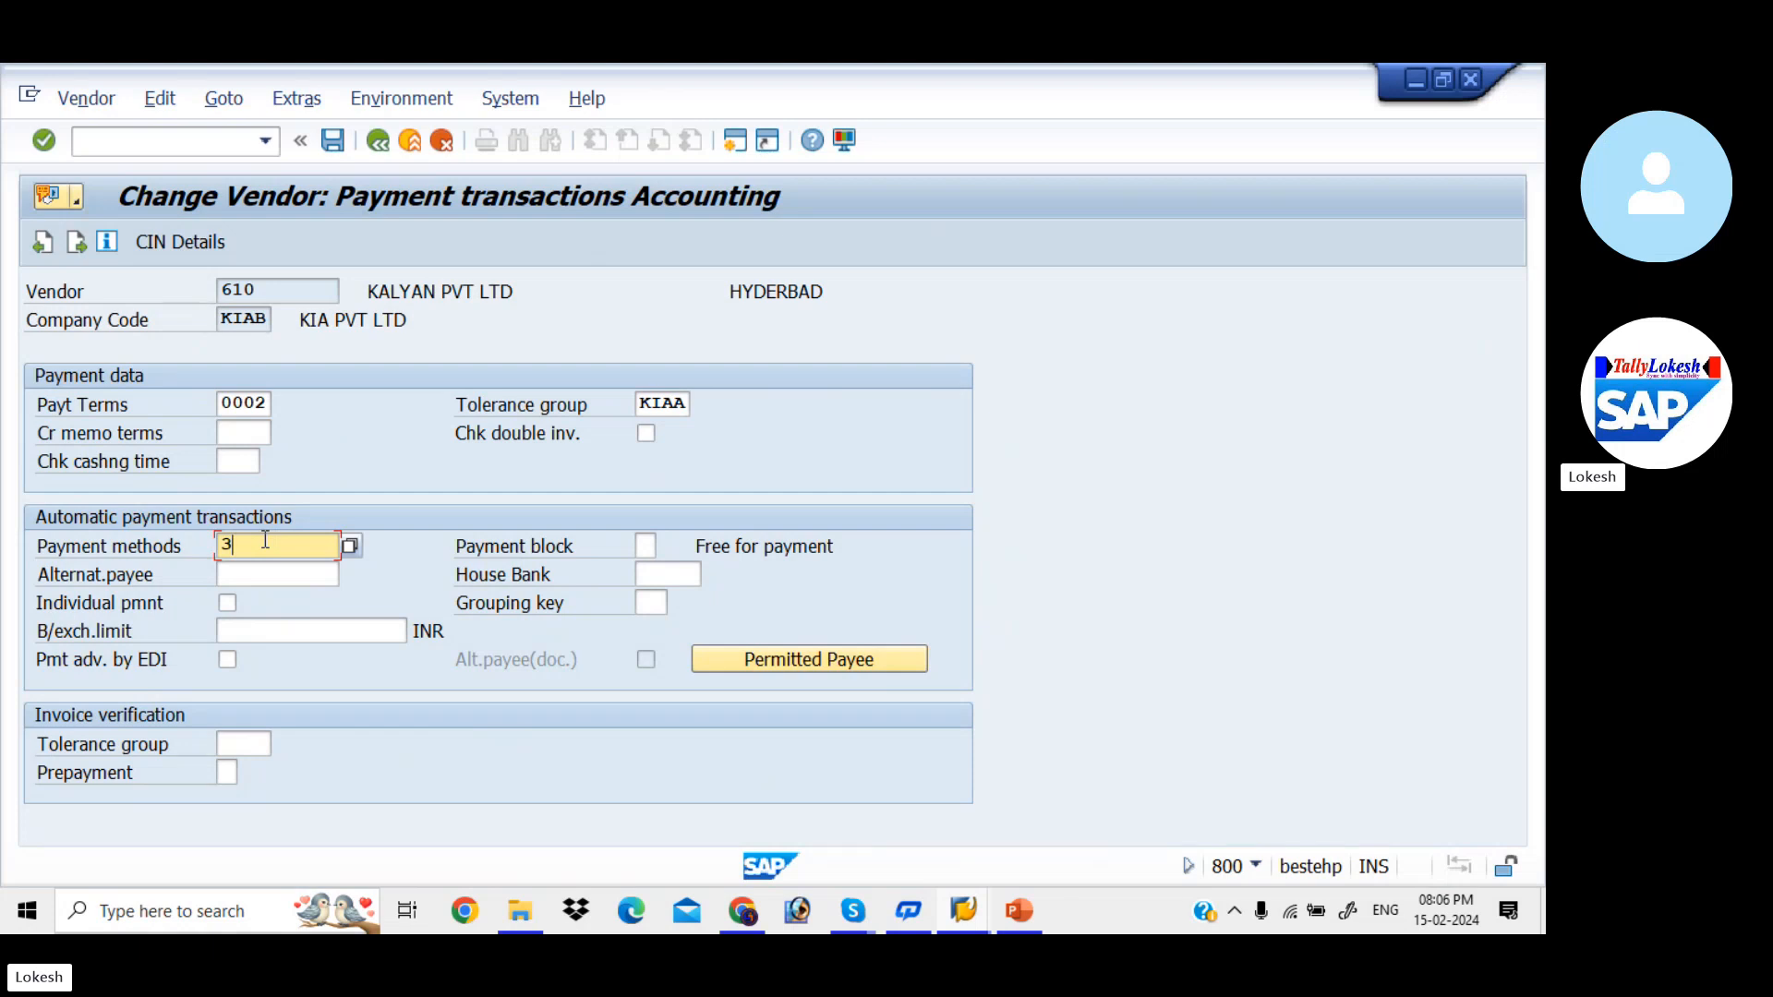
pyautogui.click(333, 140)
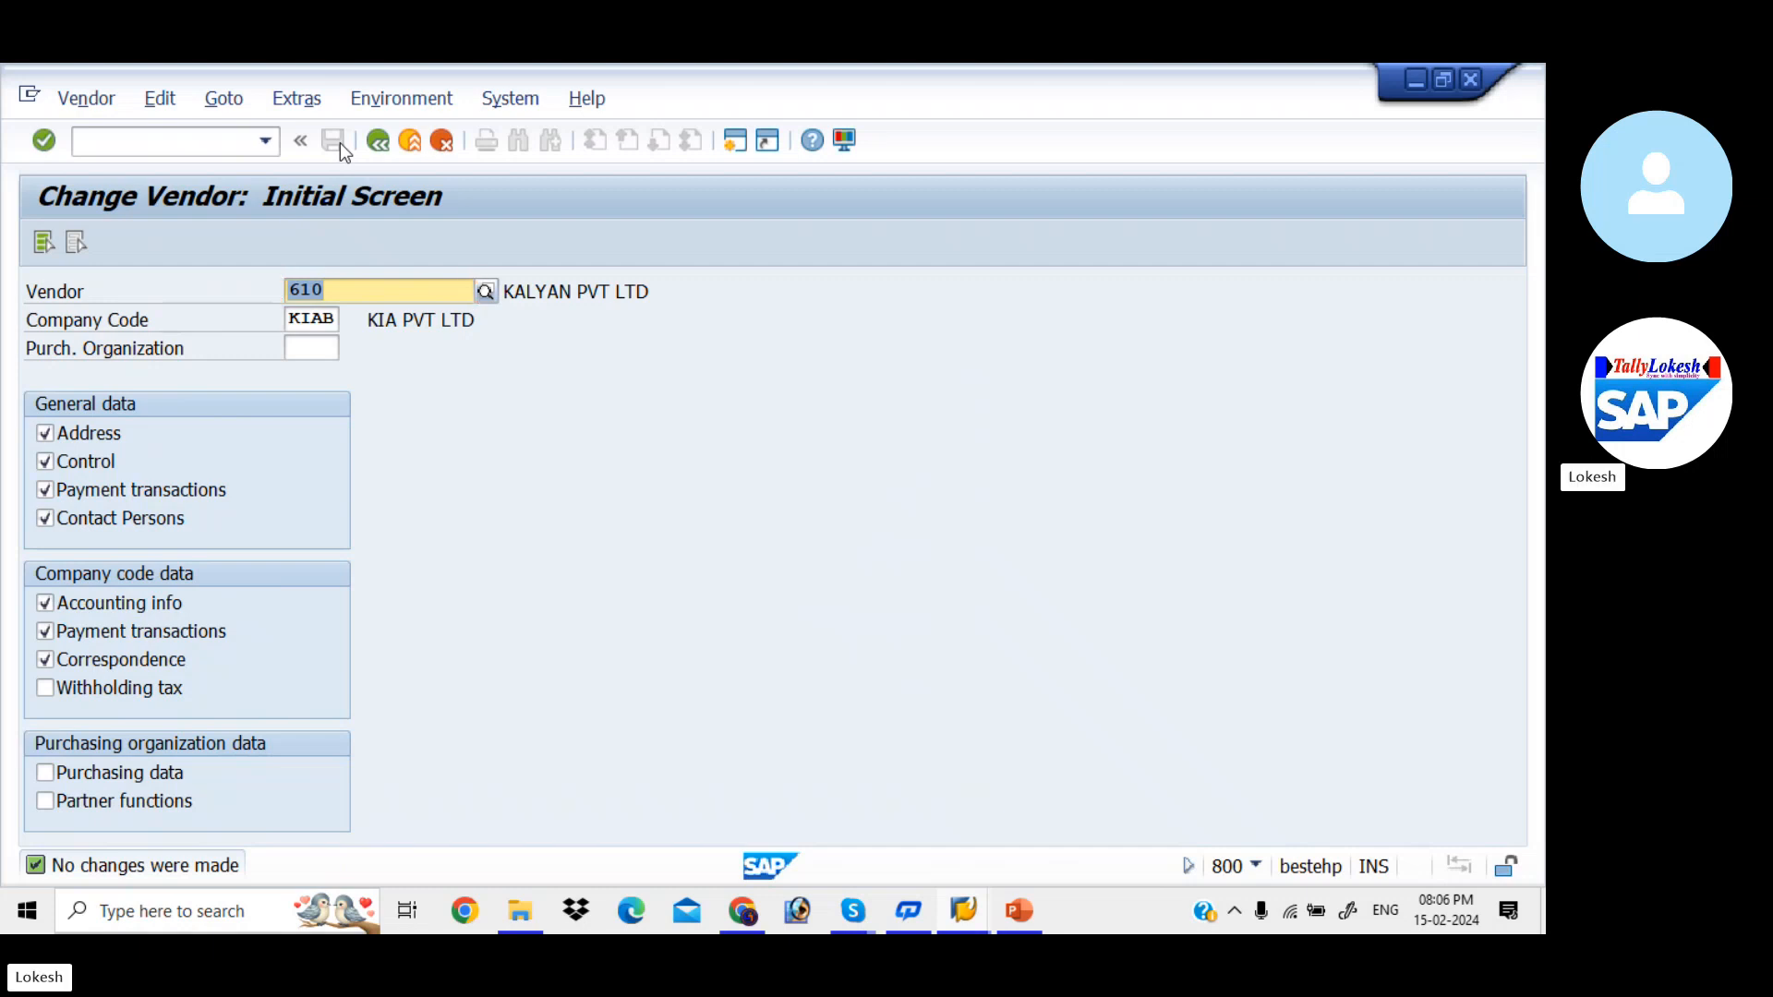
# - Back in the vendor line item list, set payment method 3 on document 2014's vendor line item and save the change
pyautogui.hotkey('alt', 'Tab')
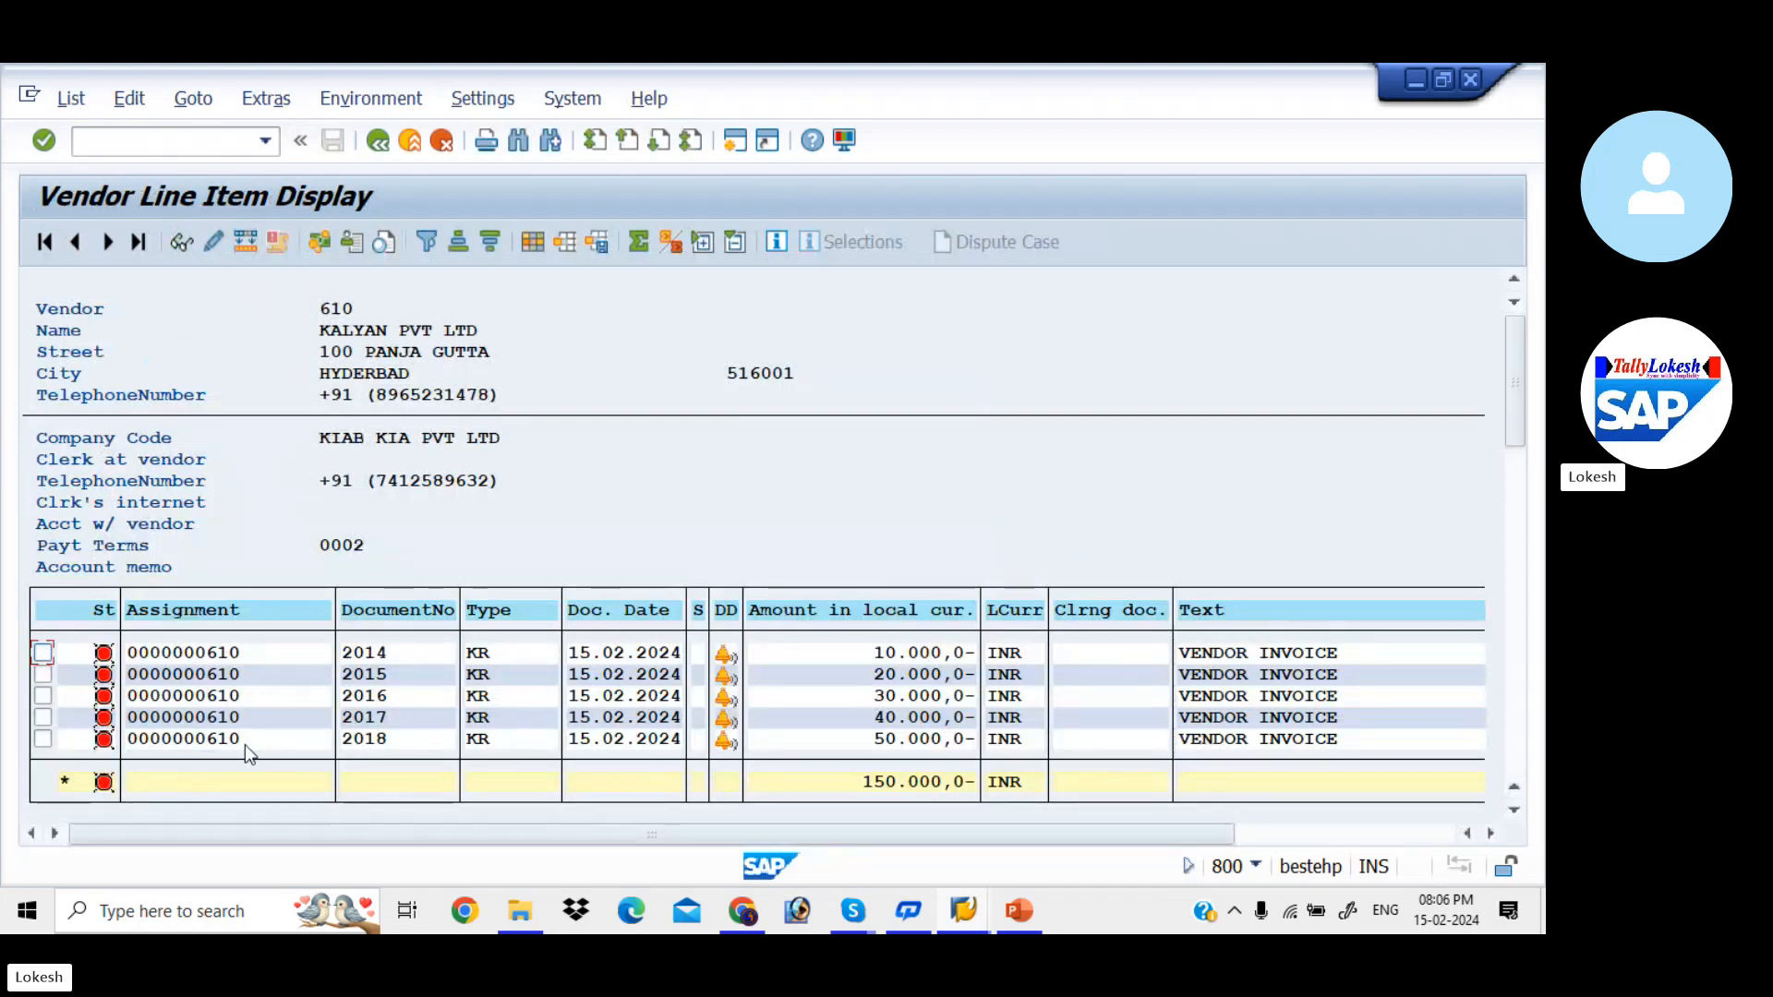
pyautogui.doubleClick(255, 657)
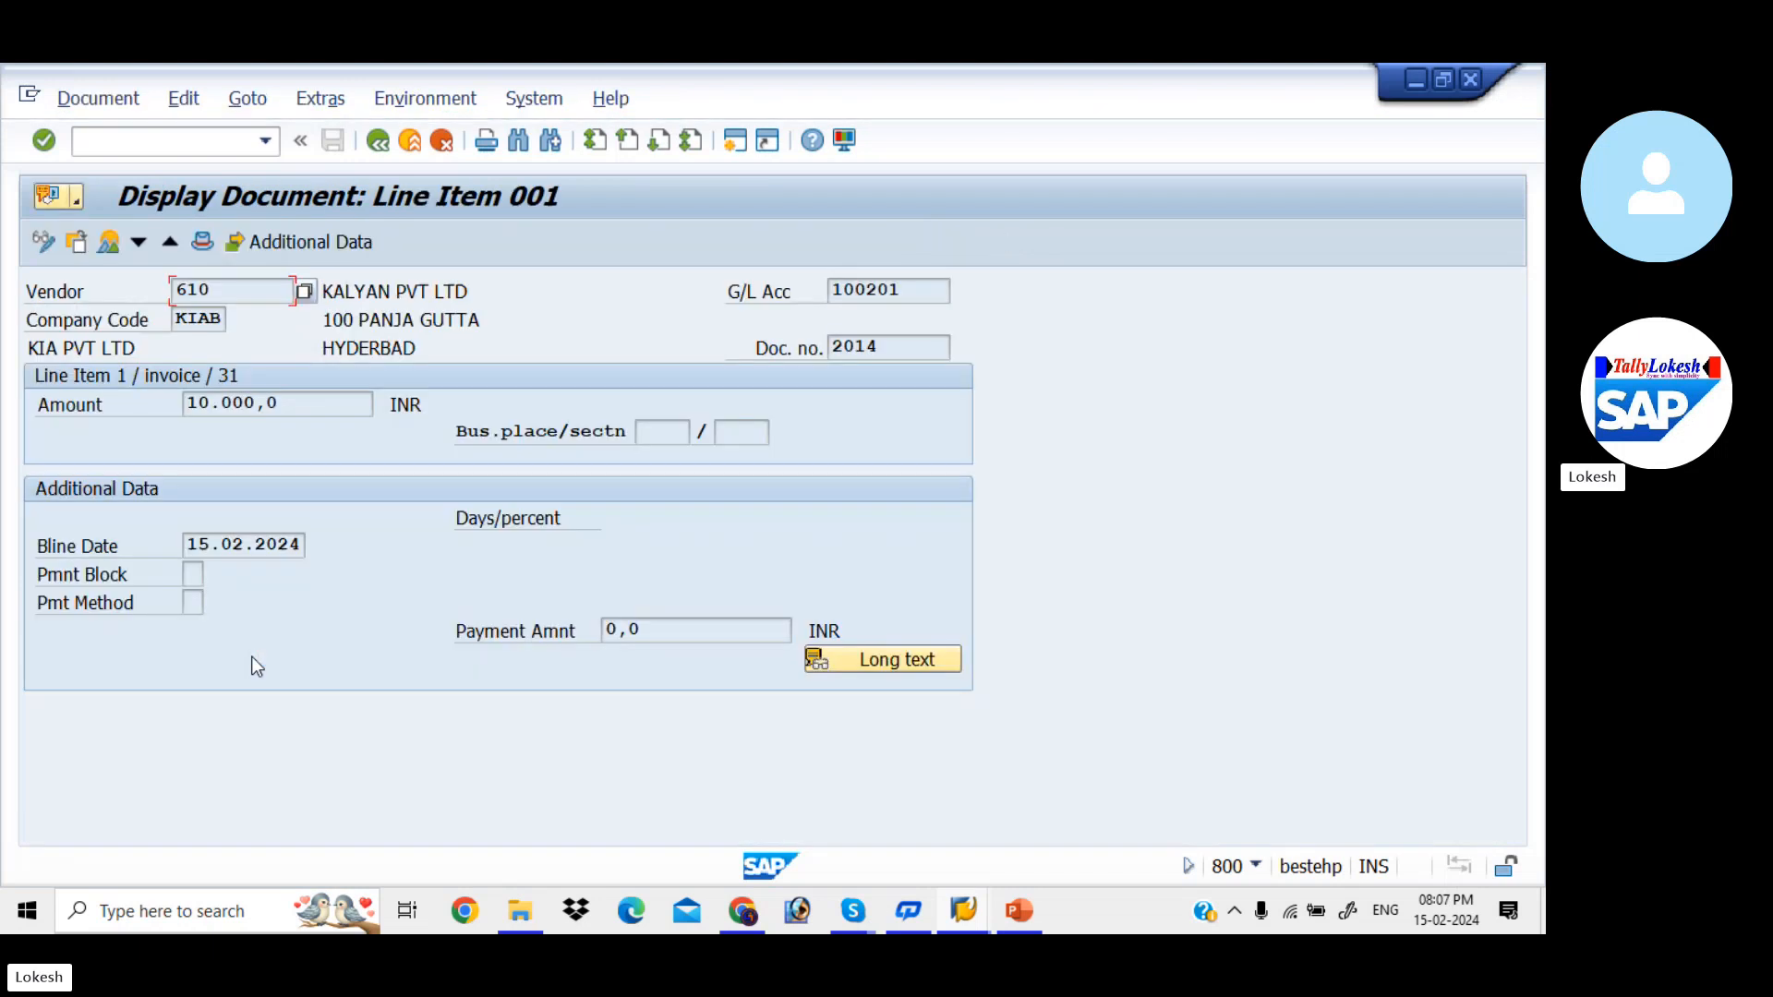
pyautogui.click(41, 243)
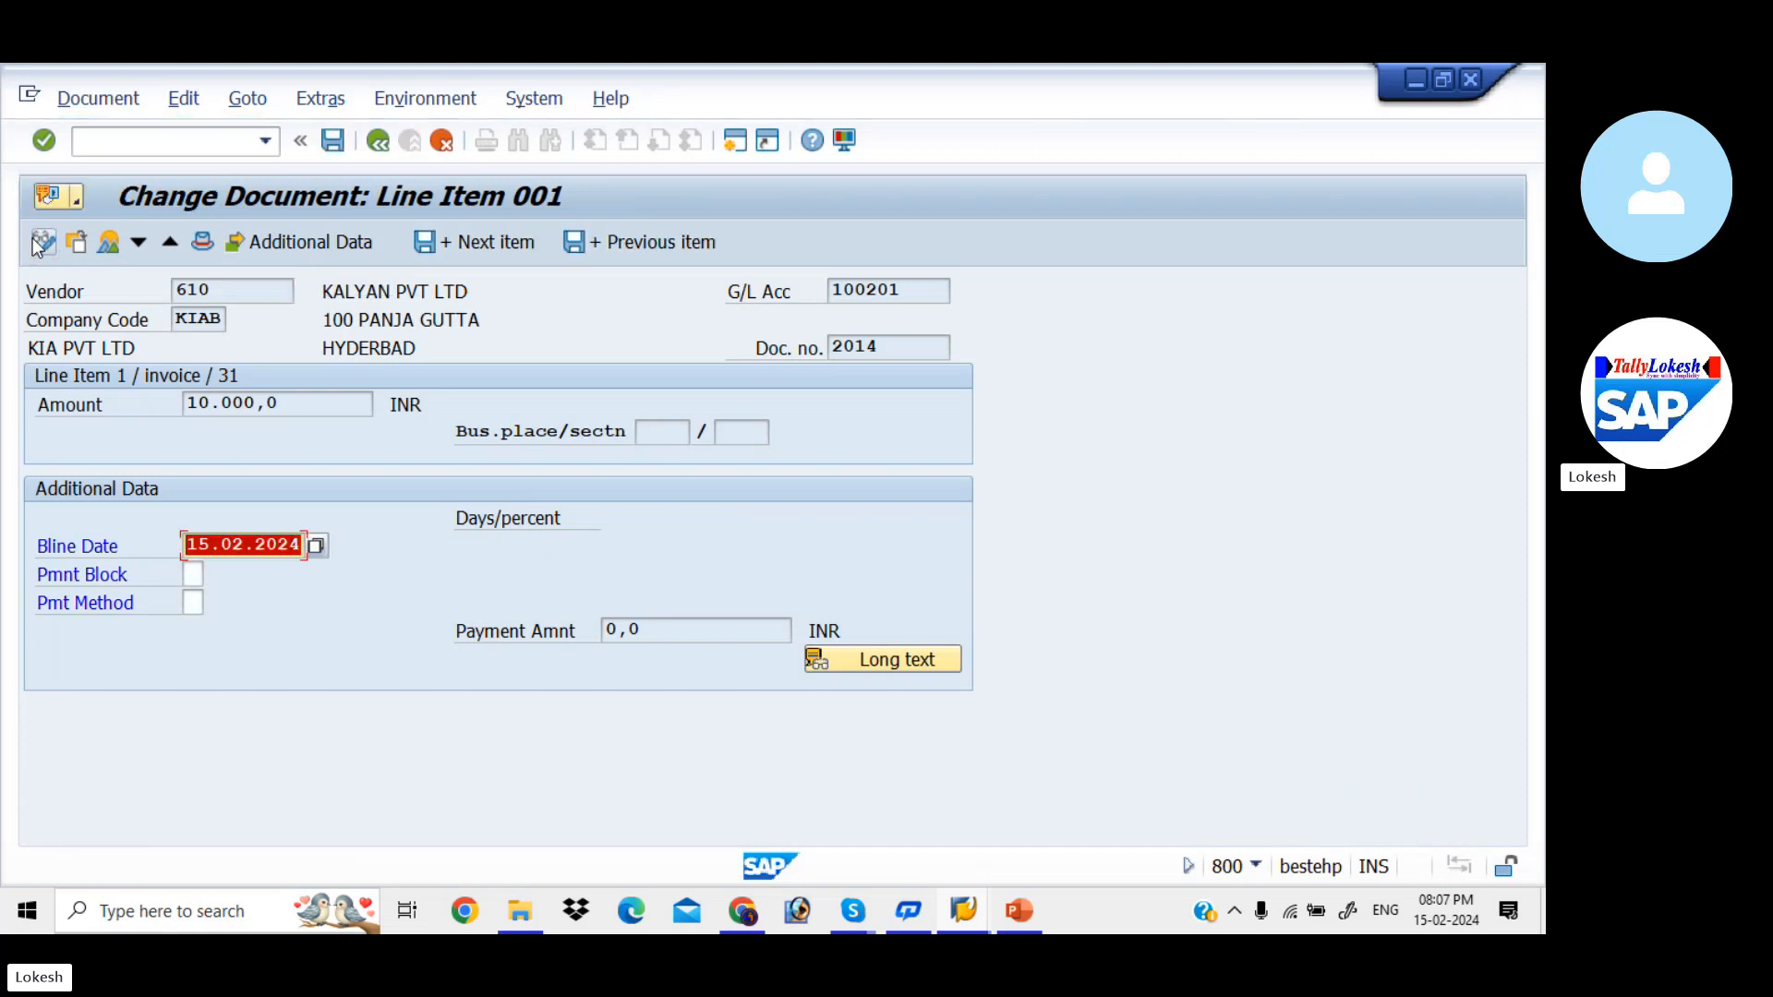
pyautogui.click(191, 602)
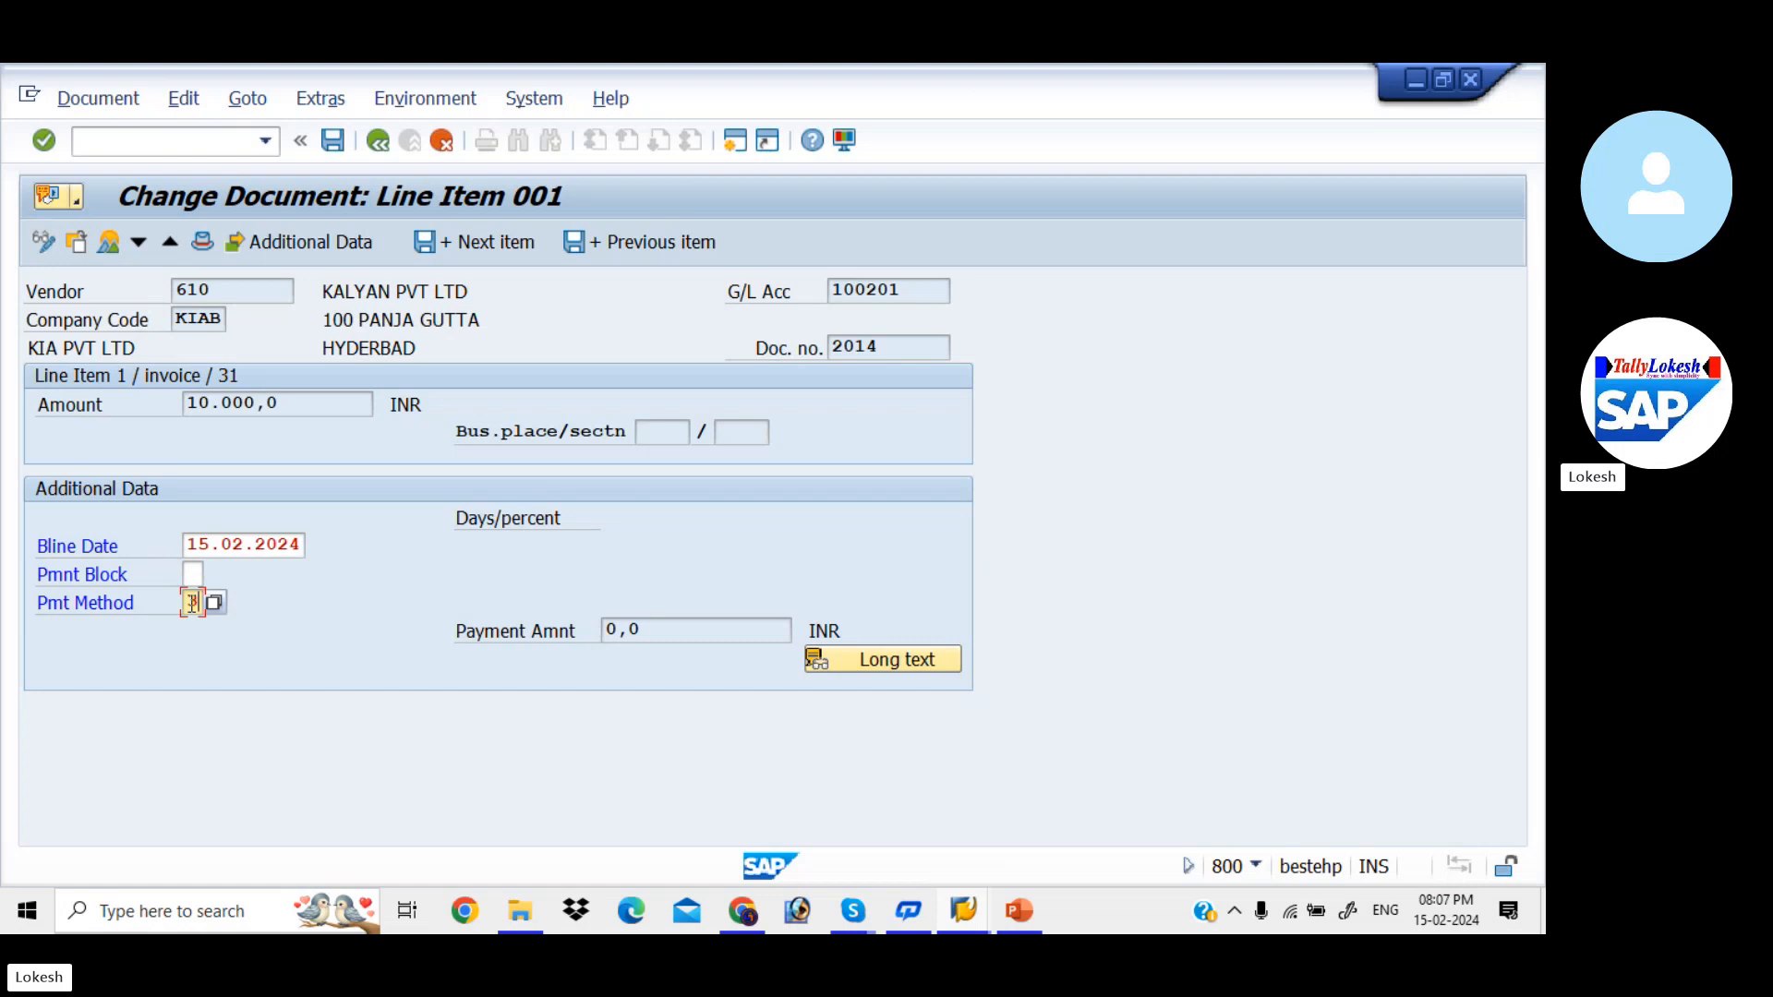
pyautogui.write('3')
pyautogui.press('Tab')
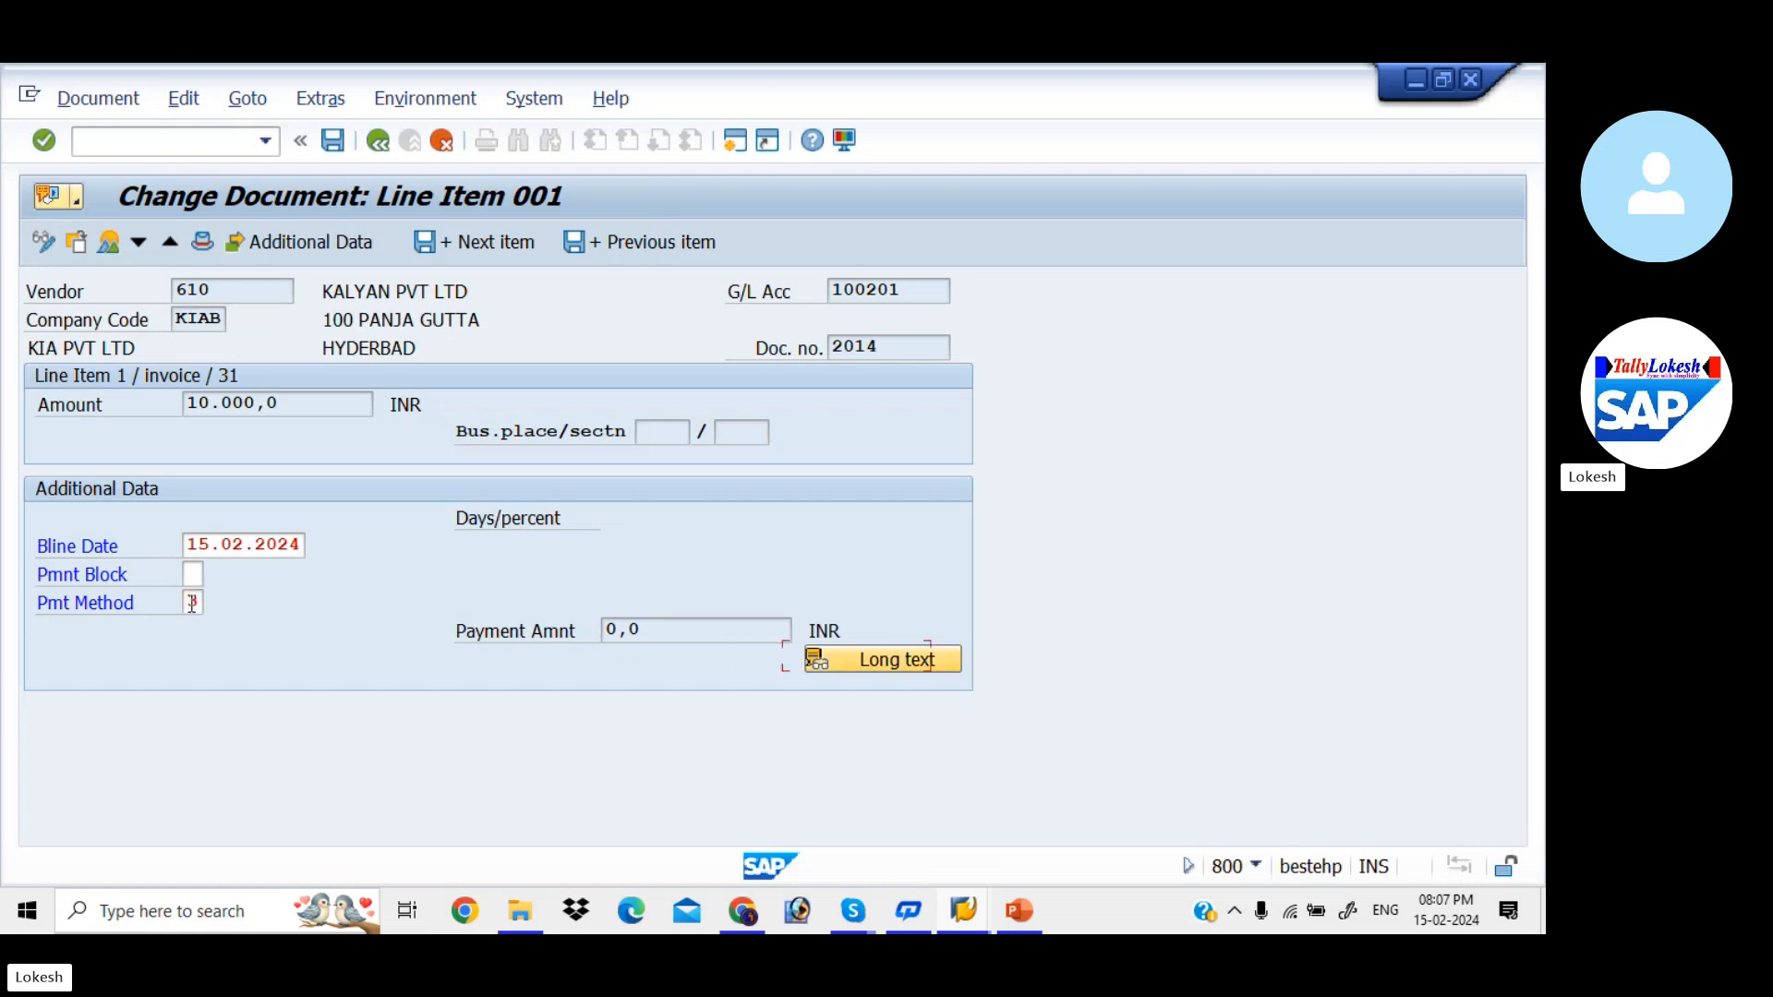
pyautogui.click(333, 140)
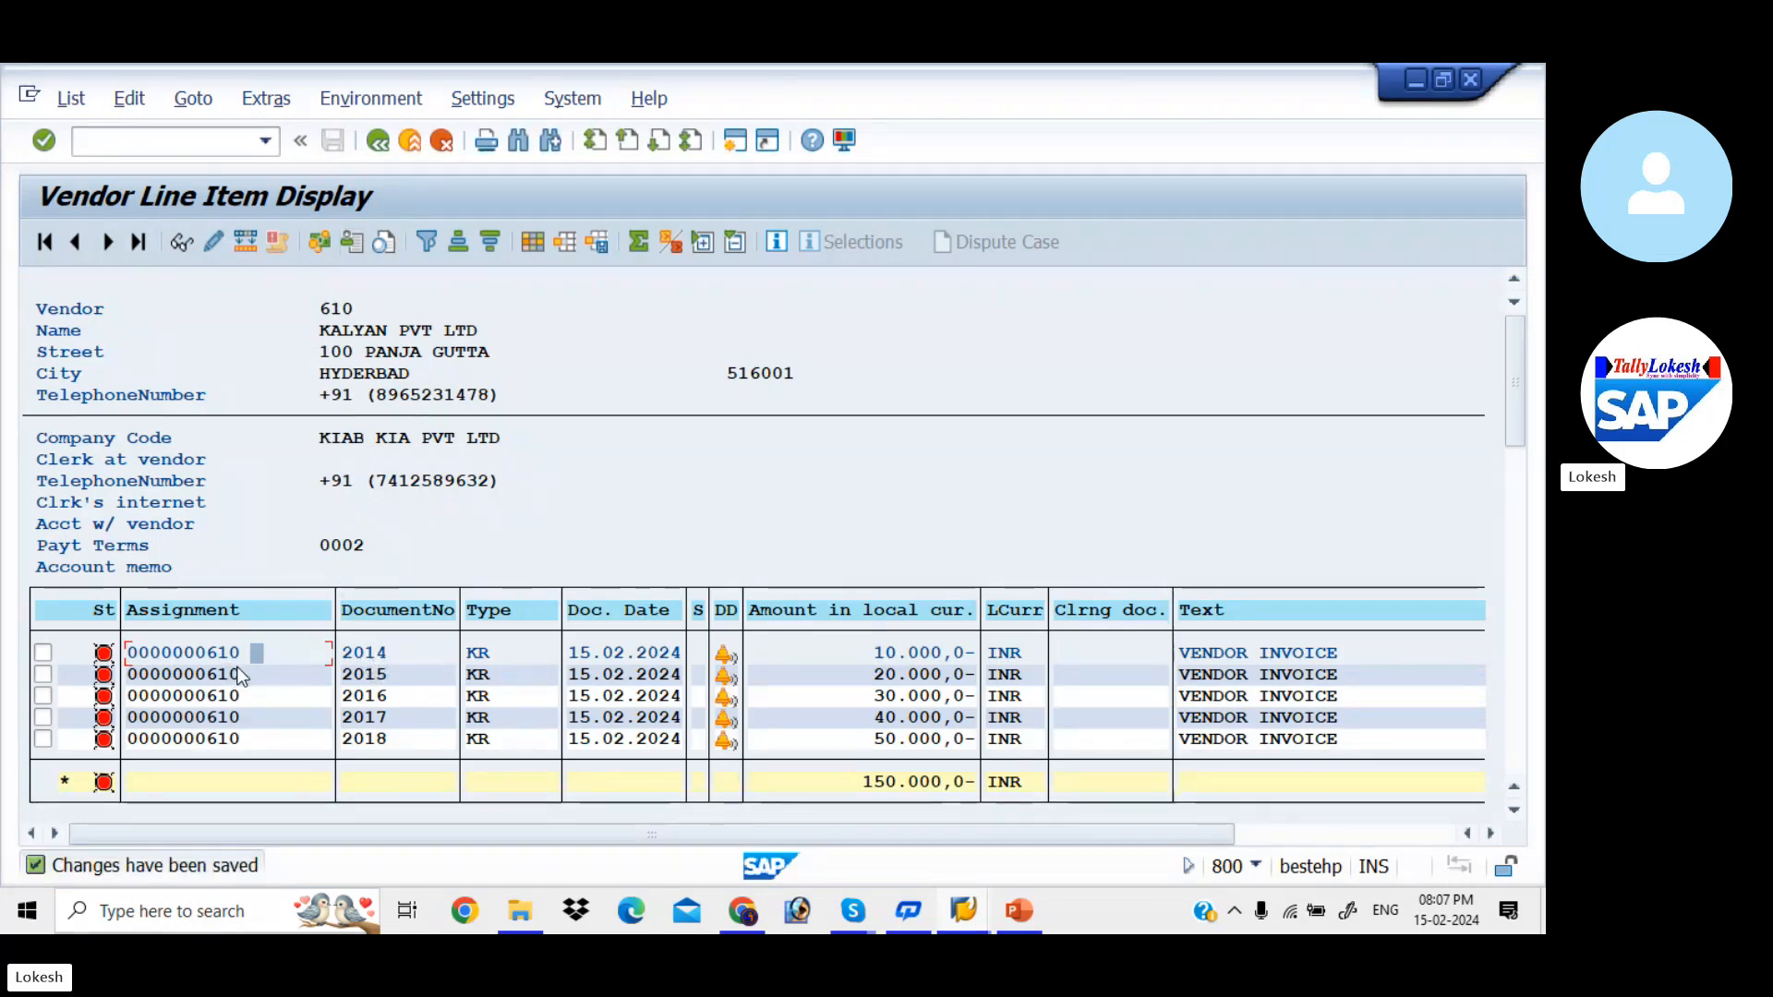
# - Set payment method 3 on document 2015's vendor line item and save the change
pyautogui.doubleClick(246, 670)
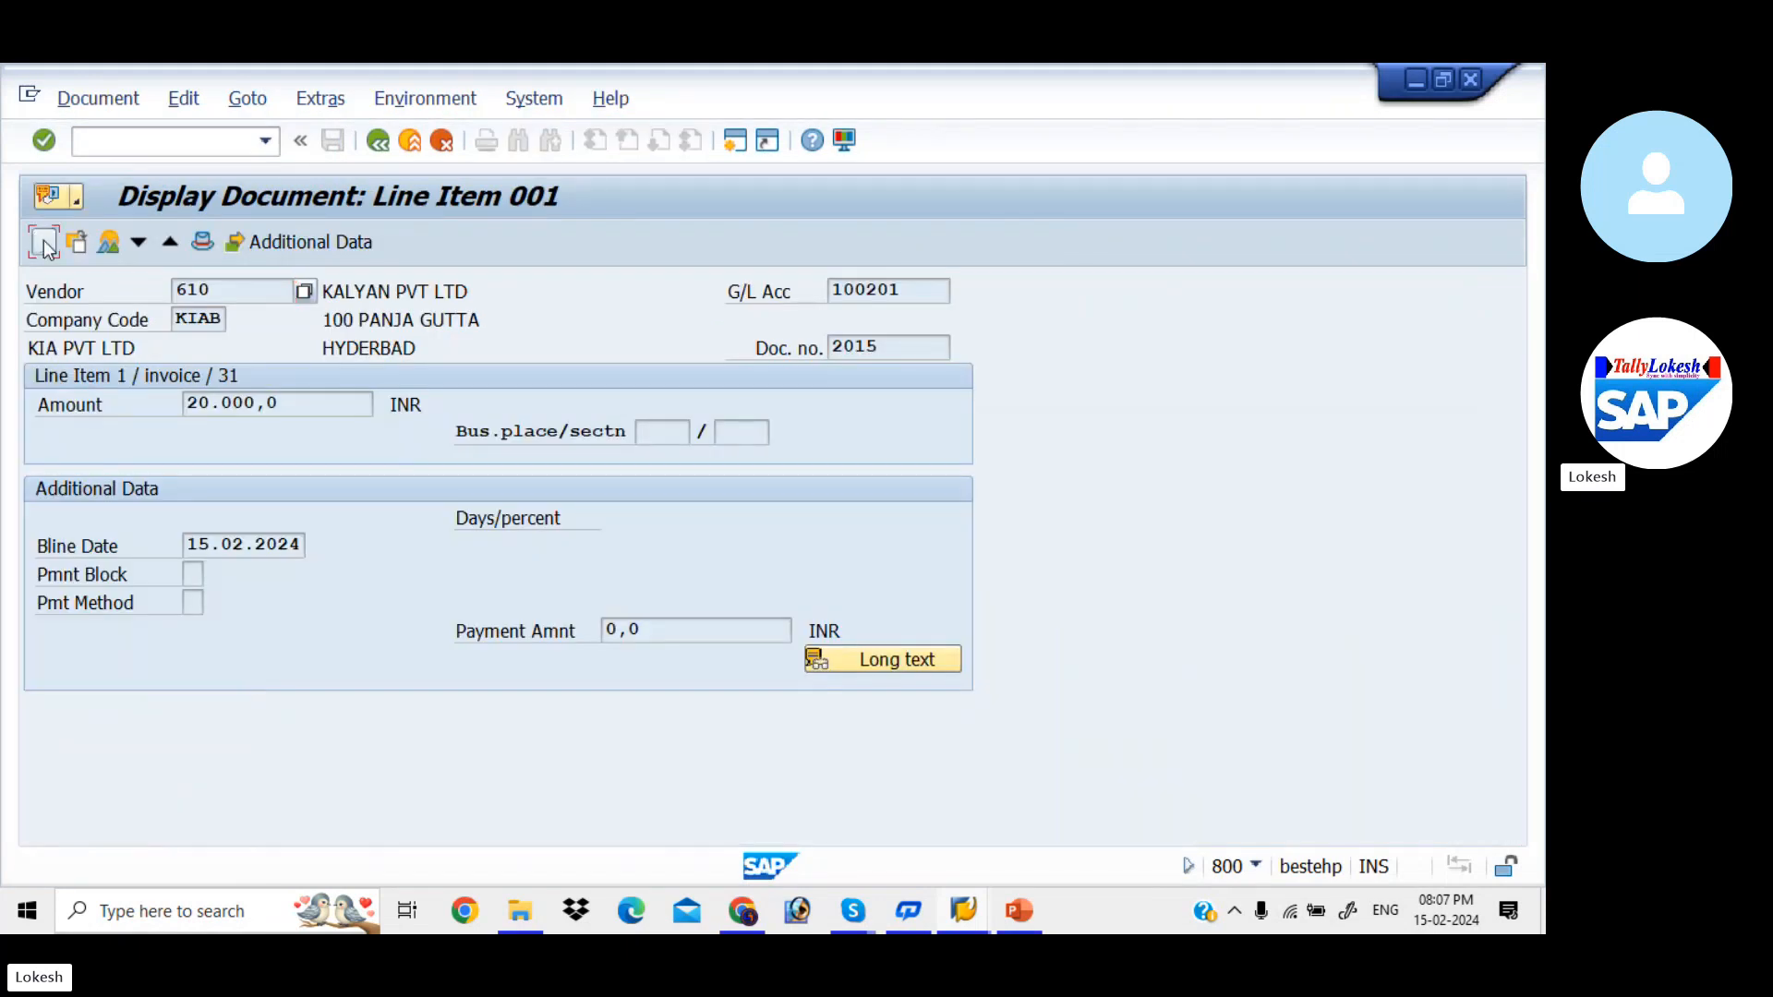
pyautogui.click(42, 240)
pyautogui.click(195, 603)
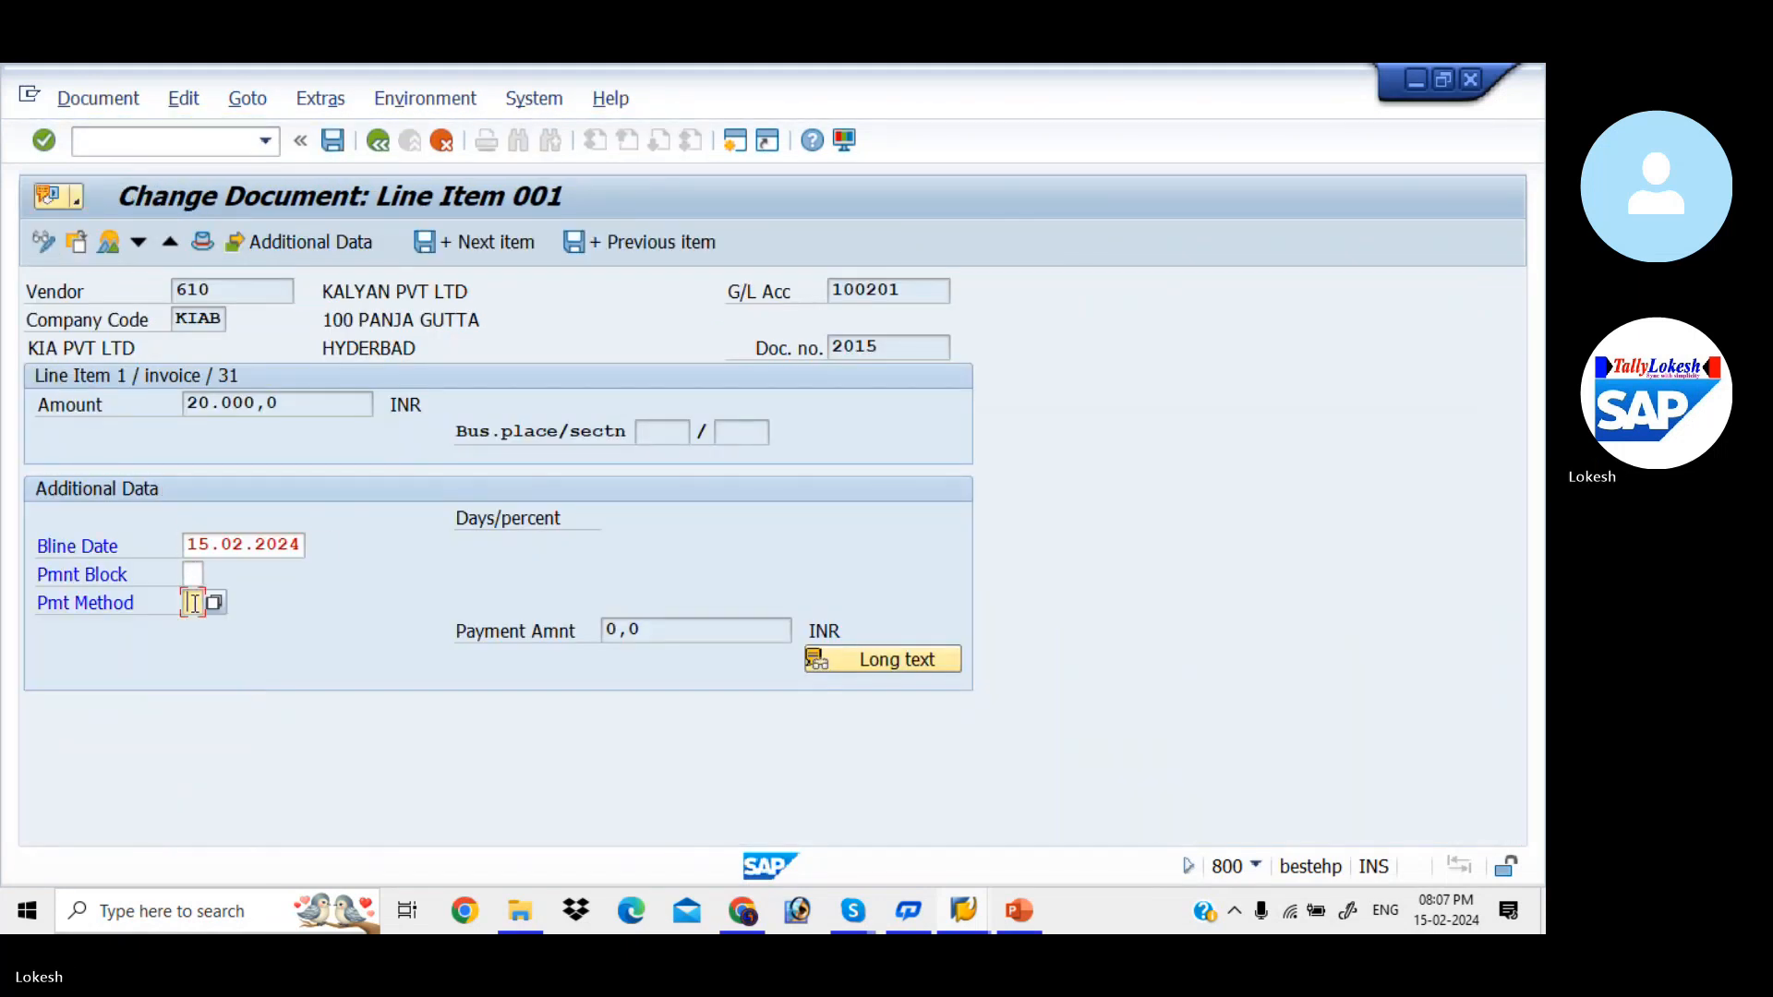
pyautogui.write('3')
pyautogui.press('Tab')
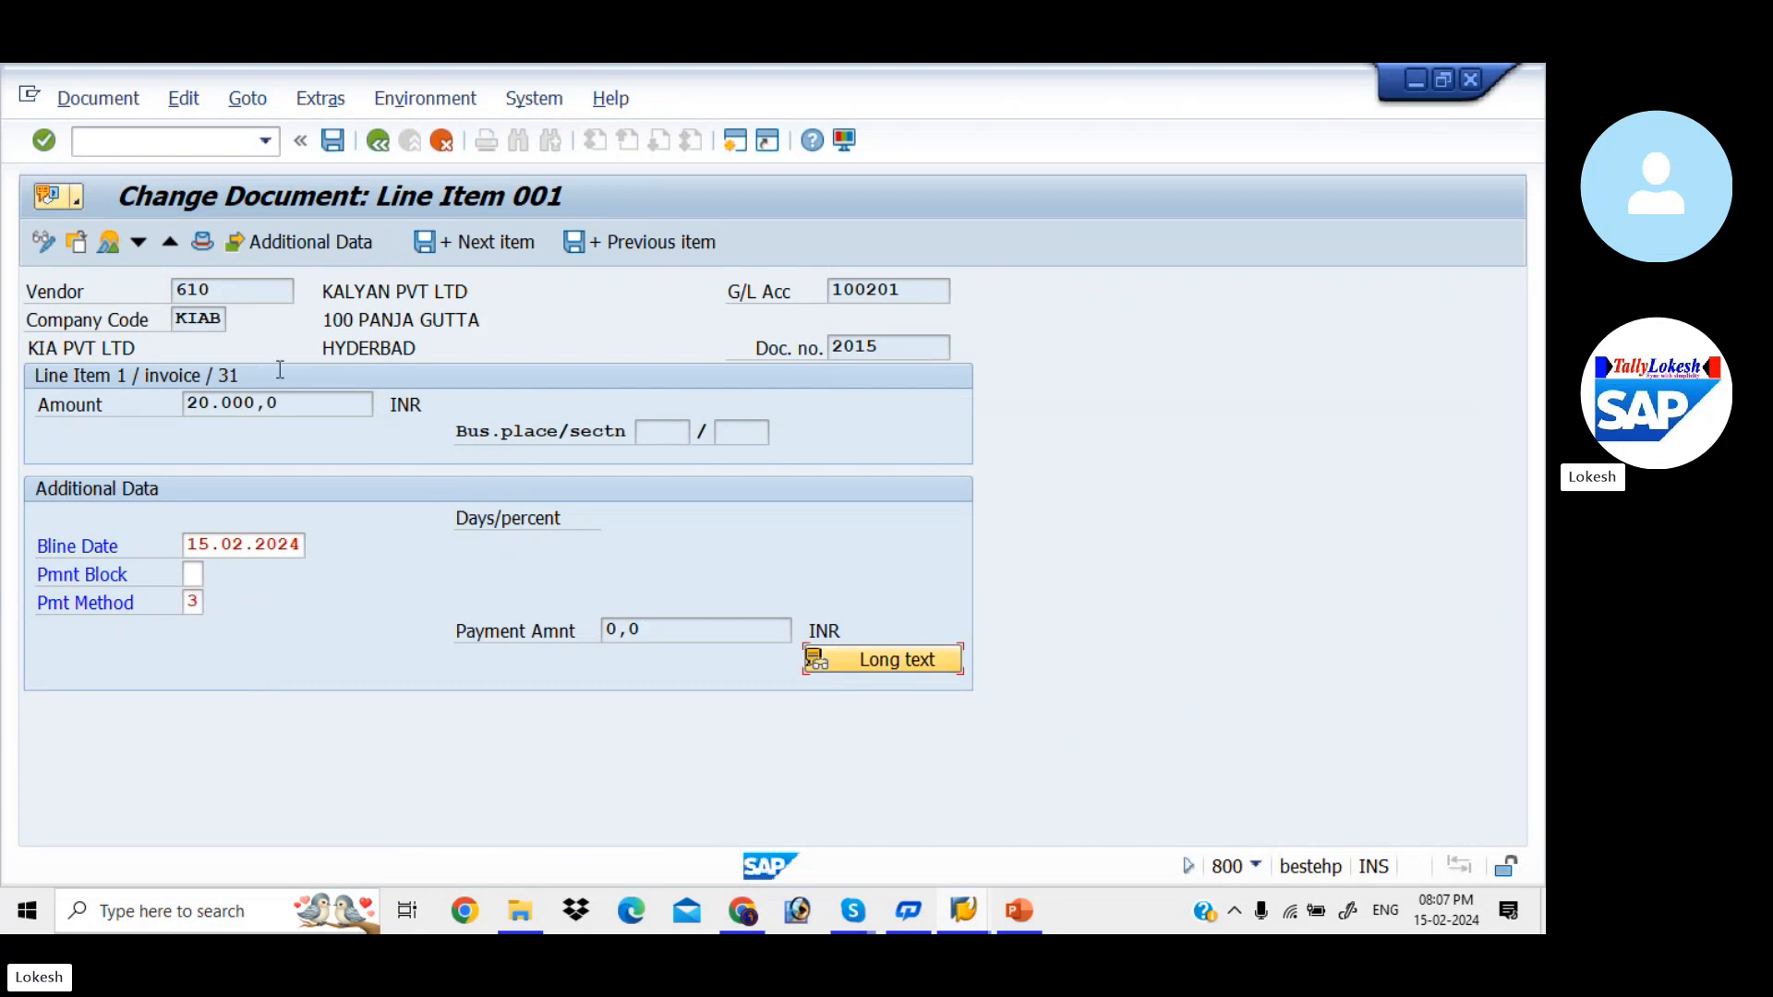
pyautogui.click(332, 140)
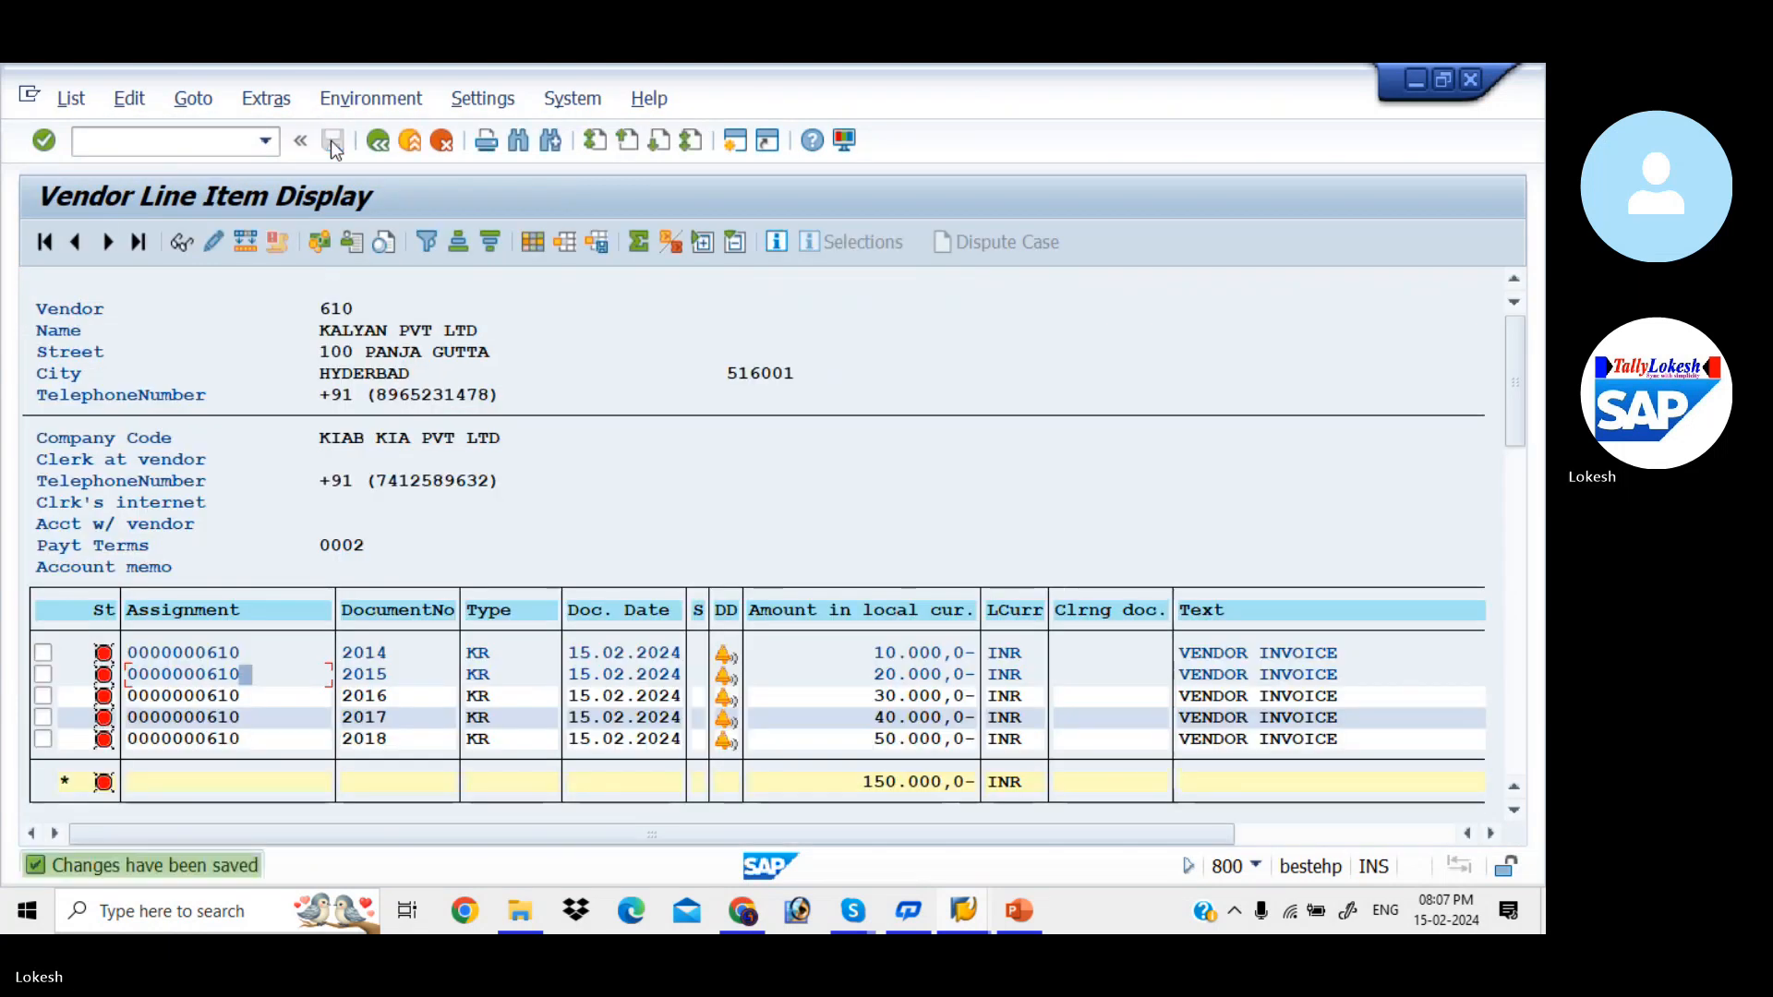
# - Set payment method 3 on document 2016's vendor line item and save the change
pyautogui.doubleClick(266, 698)
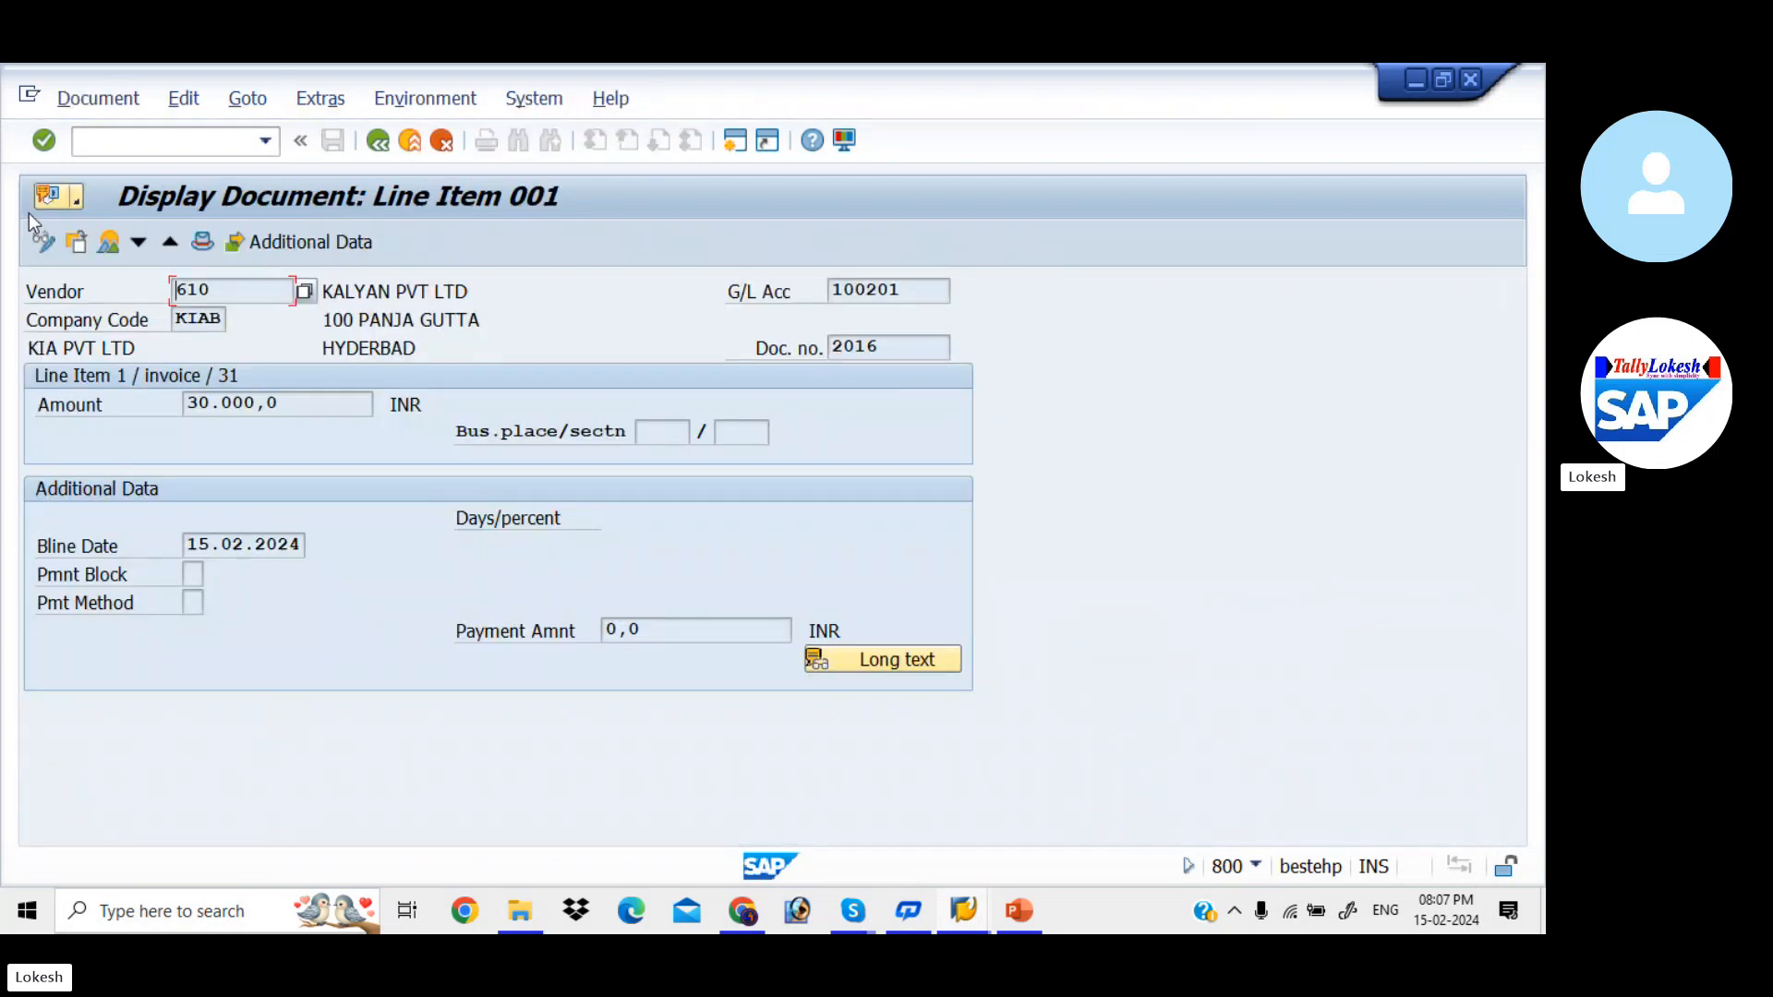
pyautogui.click(44, 241)
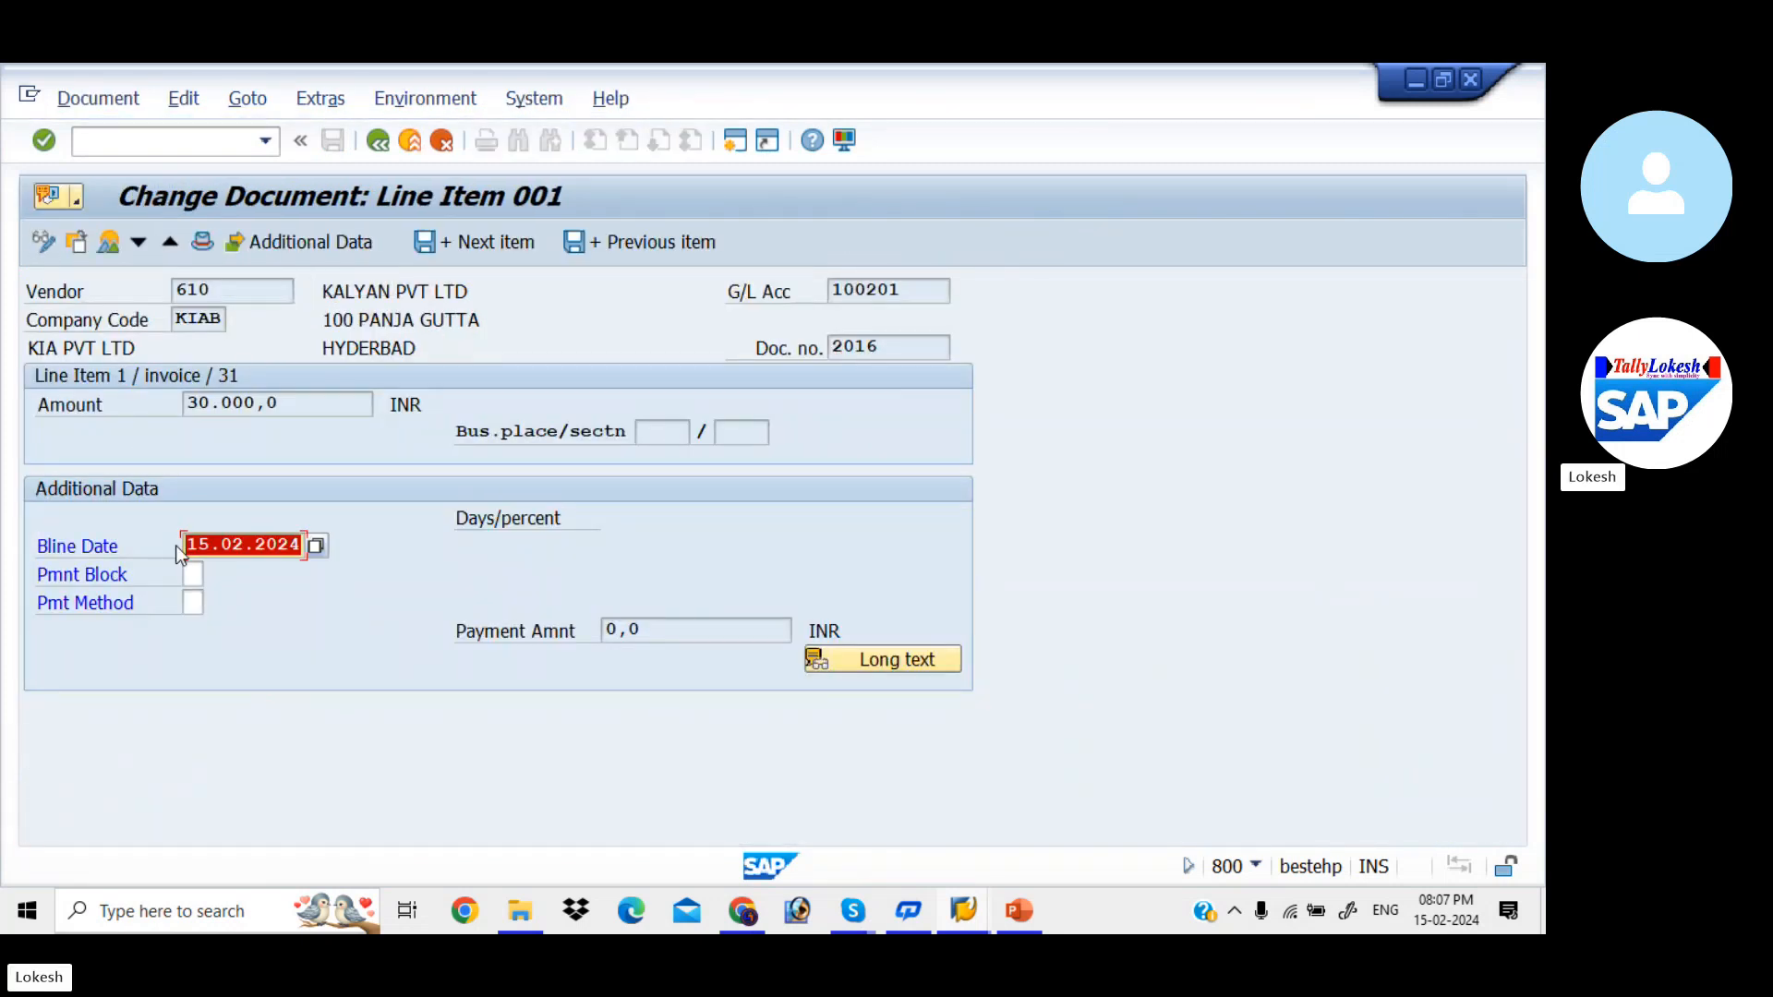
pyautogui.click(194, 602)
pyautogui.write('3')
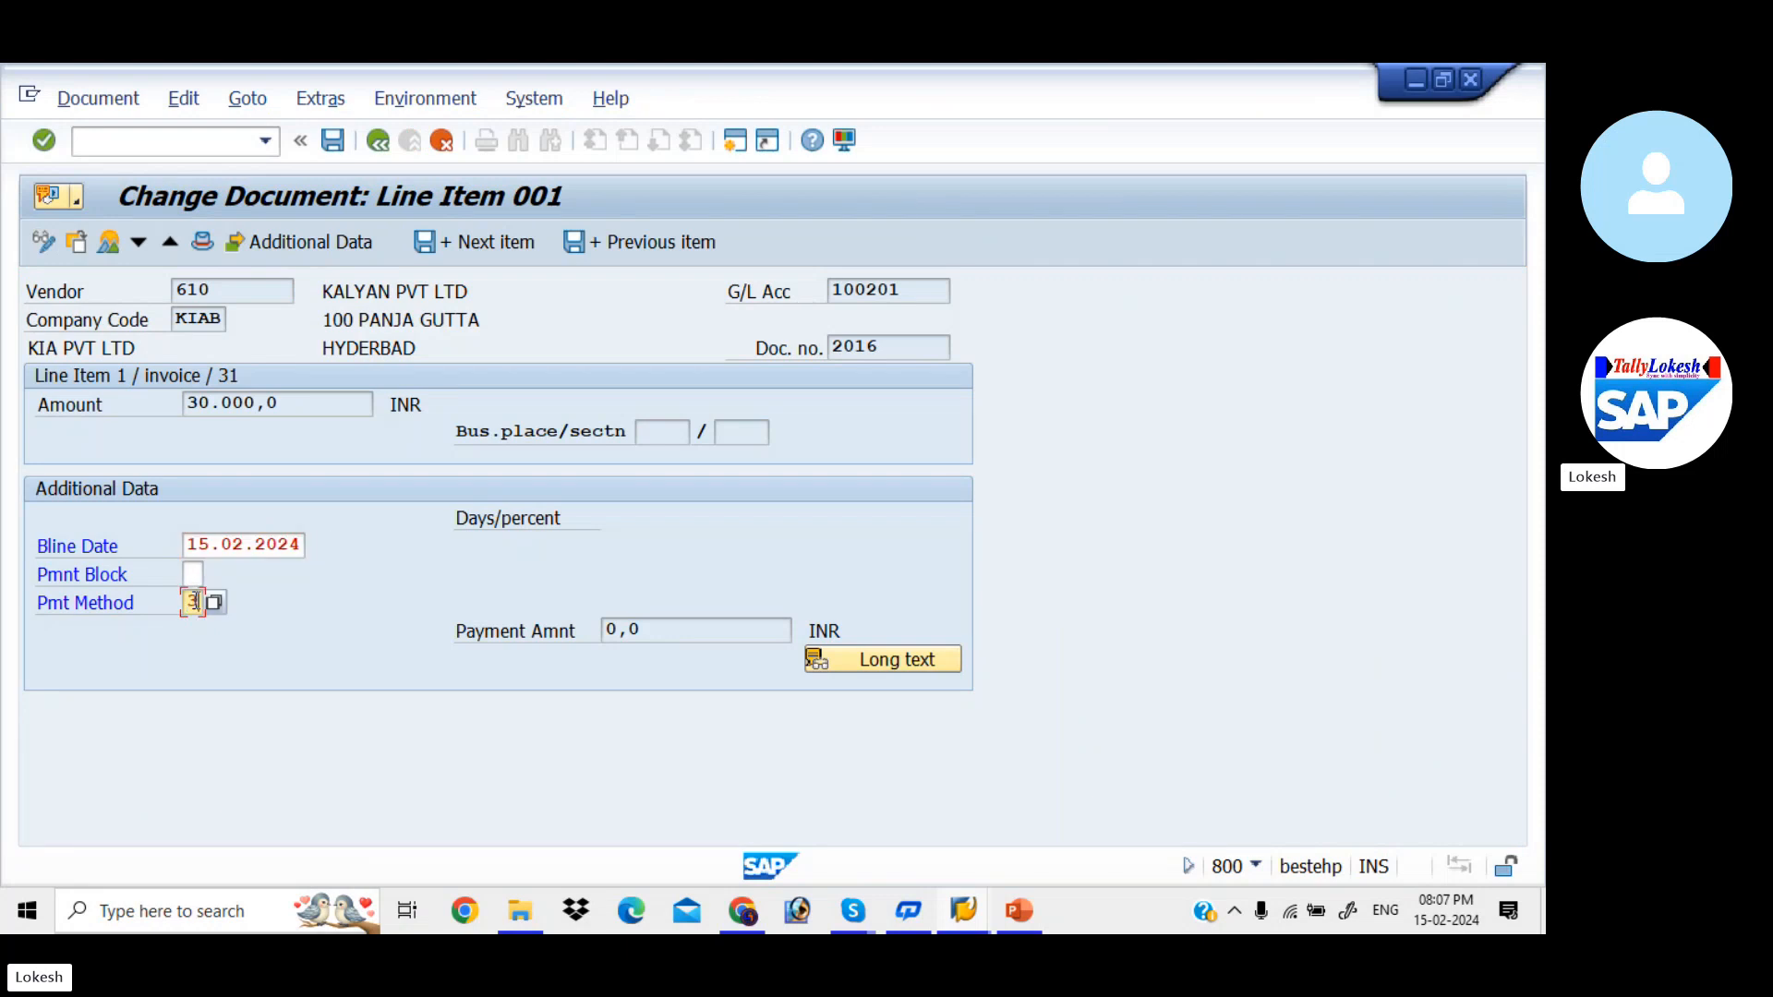
pyautogui.click(336, 145)
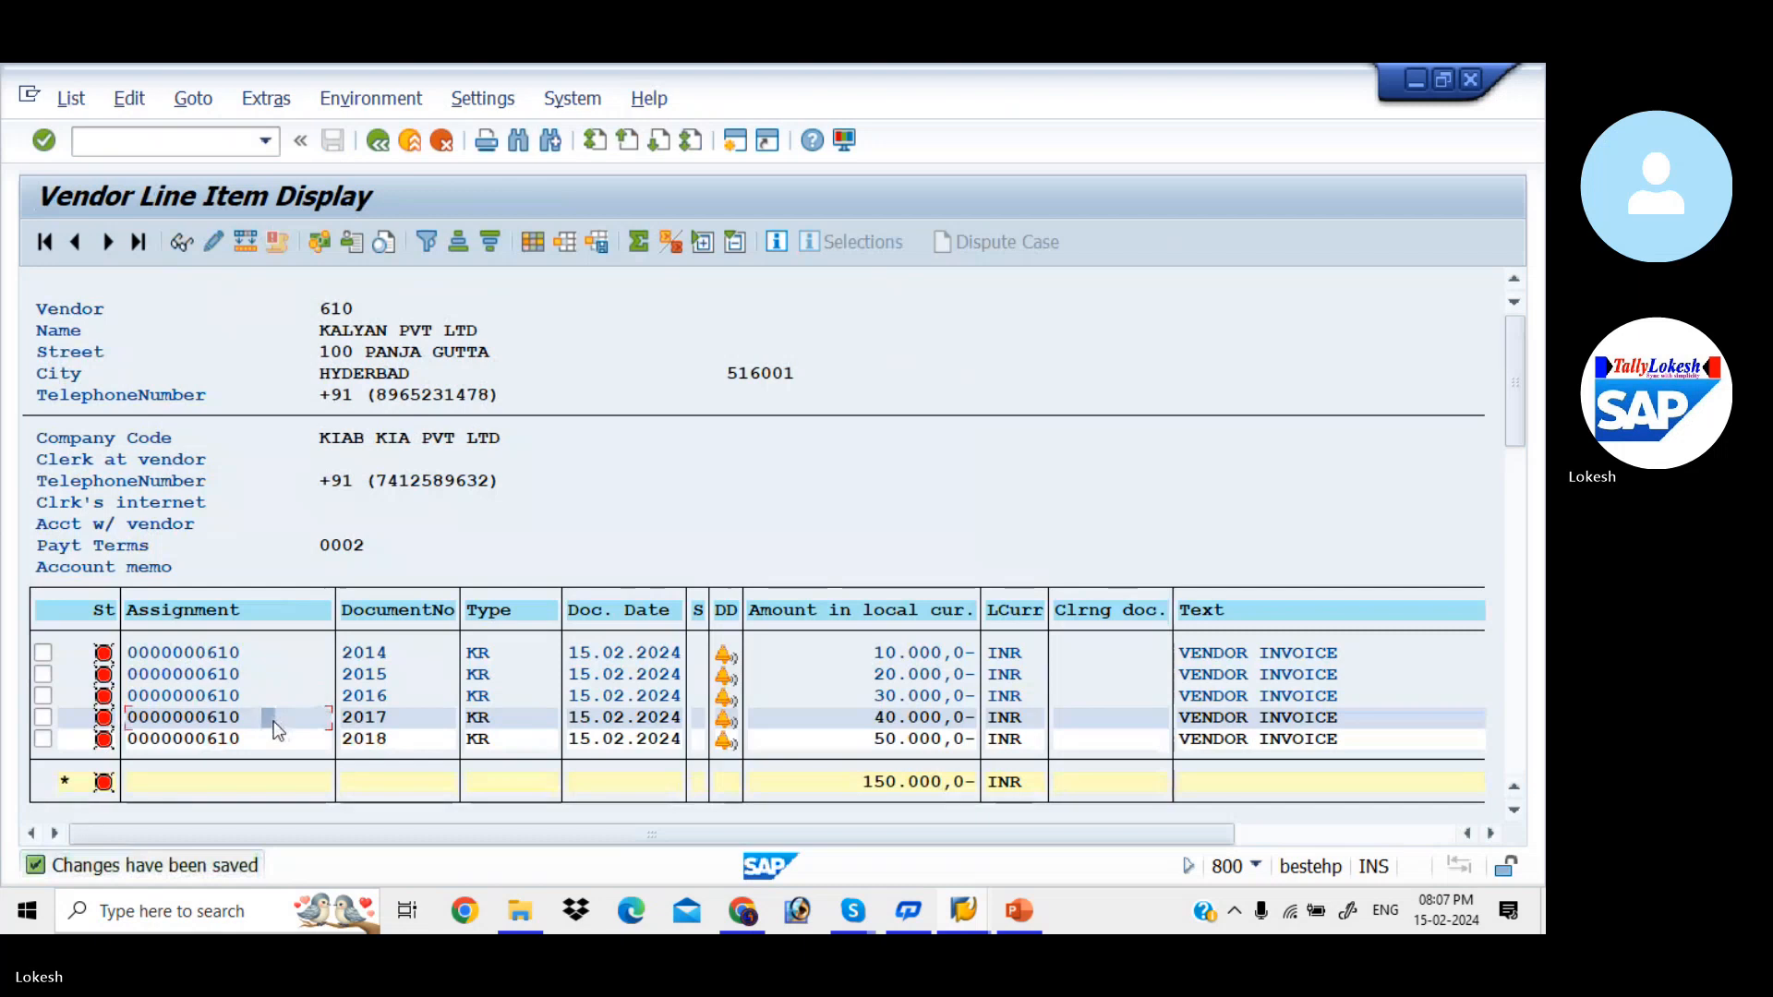
# - Set payment method 3 on document 2017's vendor line item and save the change
pyautogui.doubleClick(274, 722)
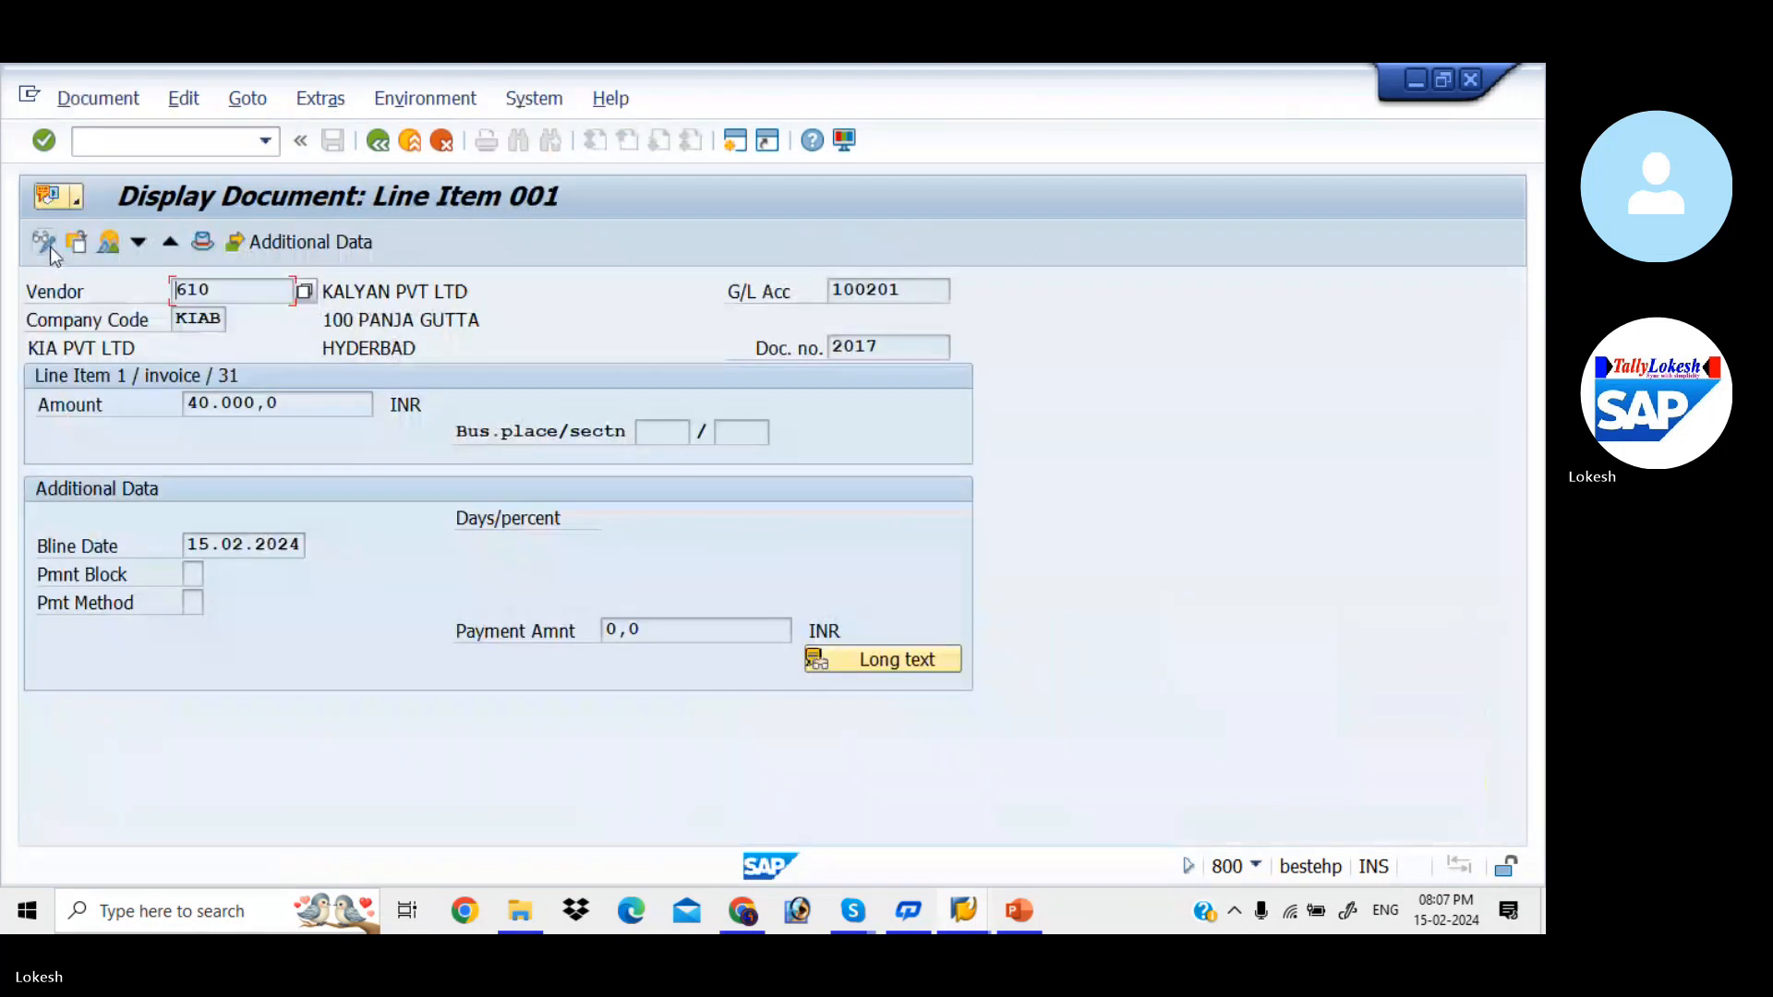
pyautogui.click(50, 247)
pyautogui.click(195, 602)
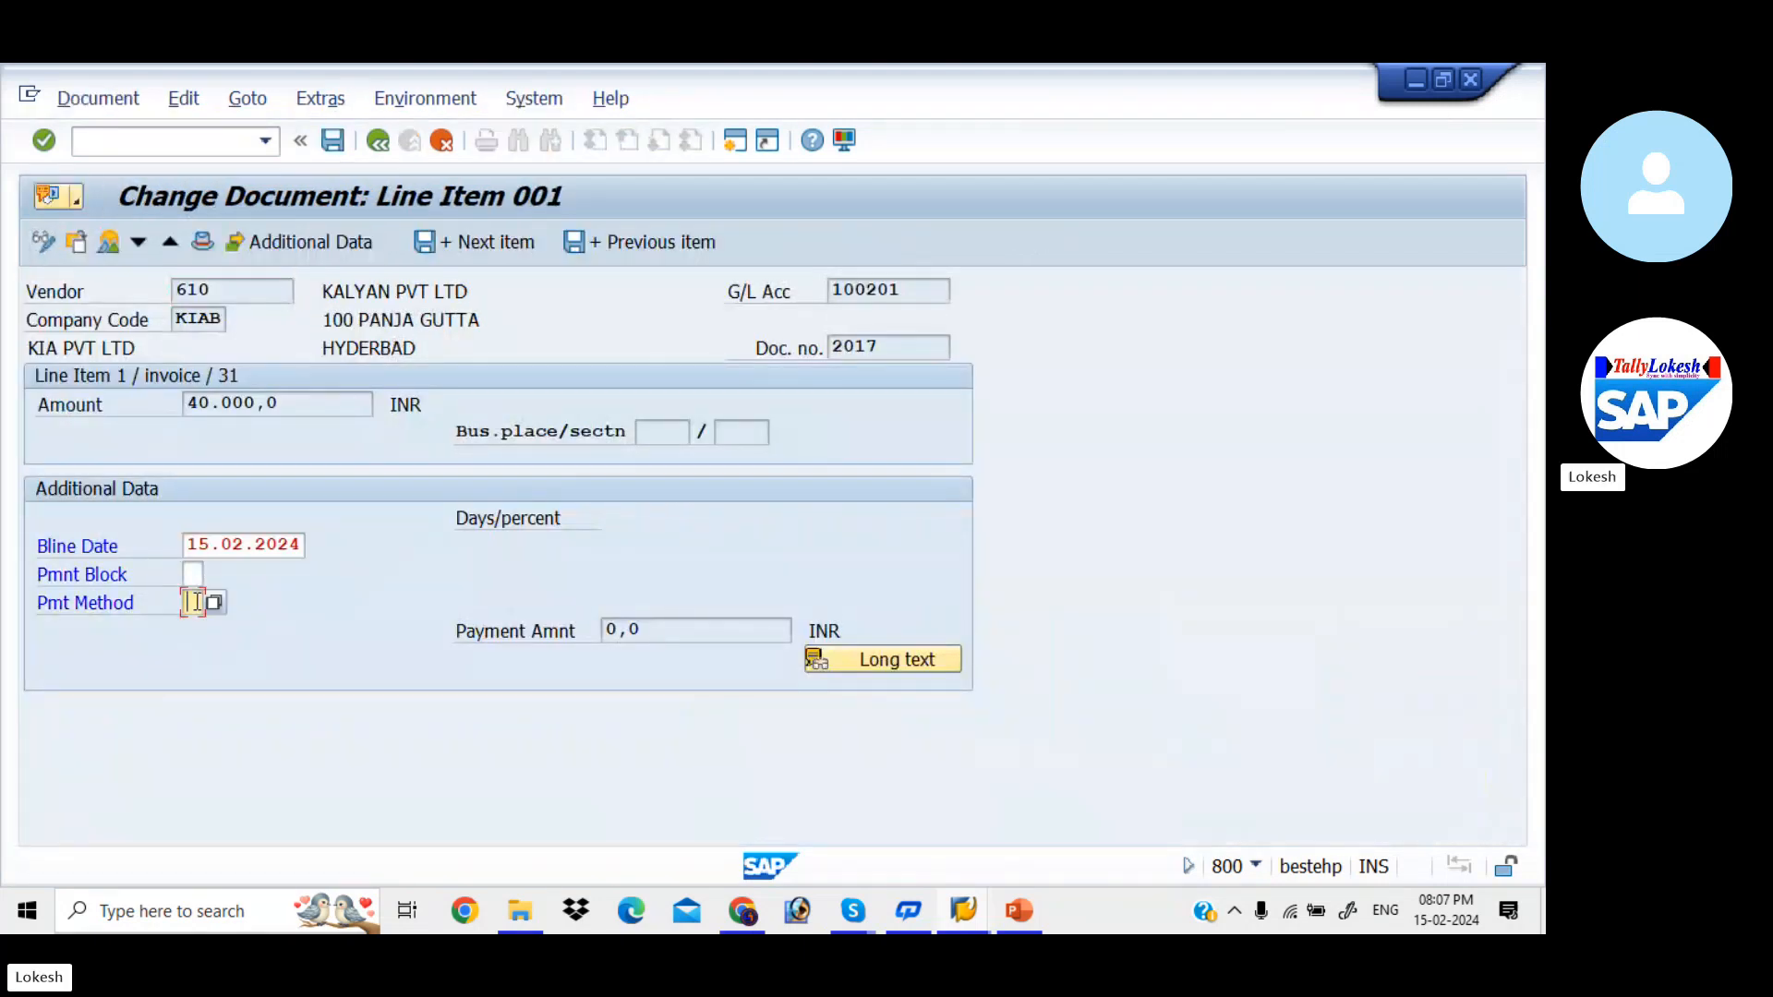
pyautogui.write('3')
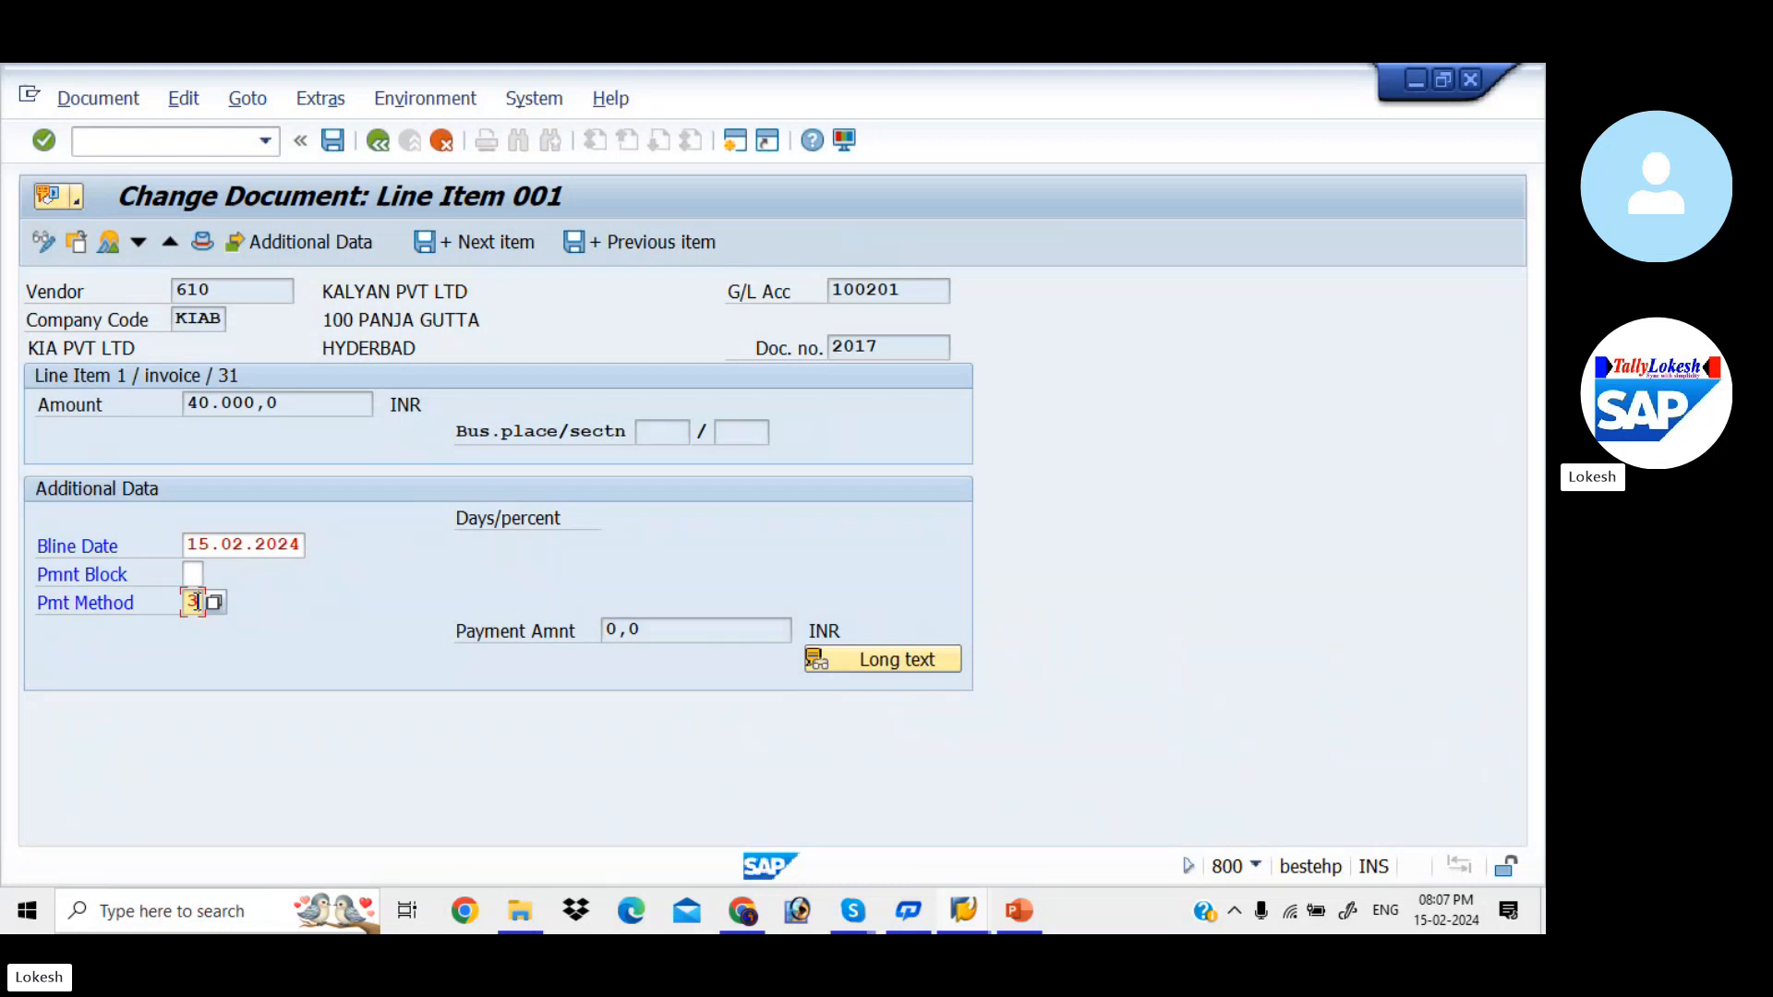
pyautogui.click(344, 143)
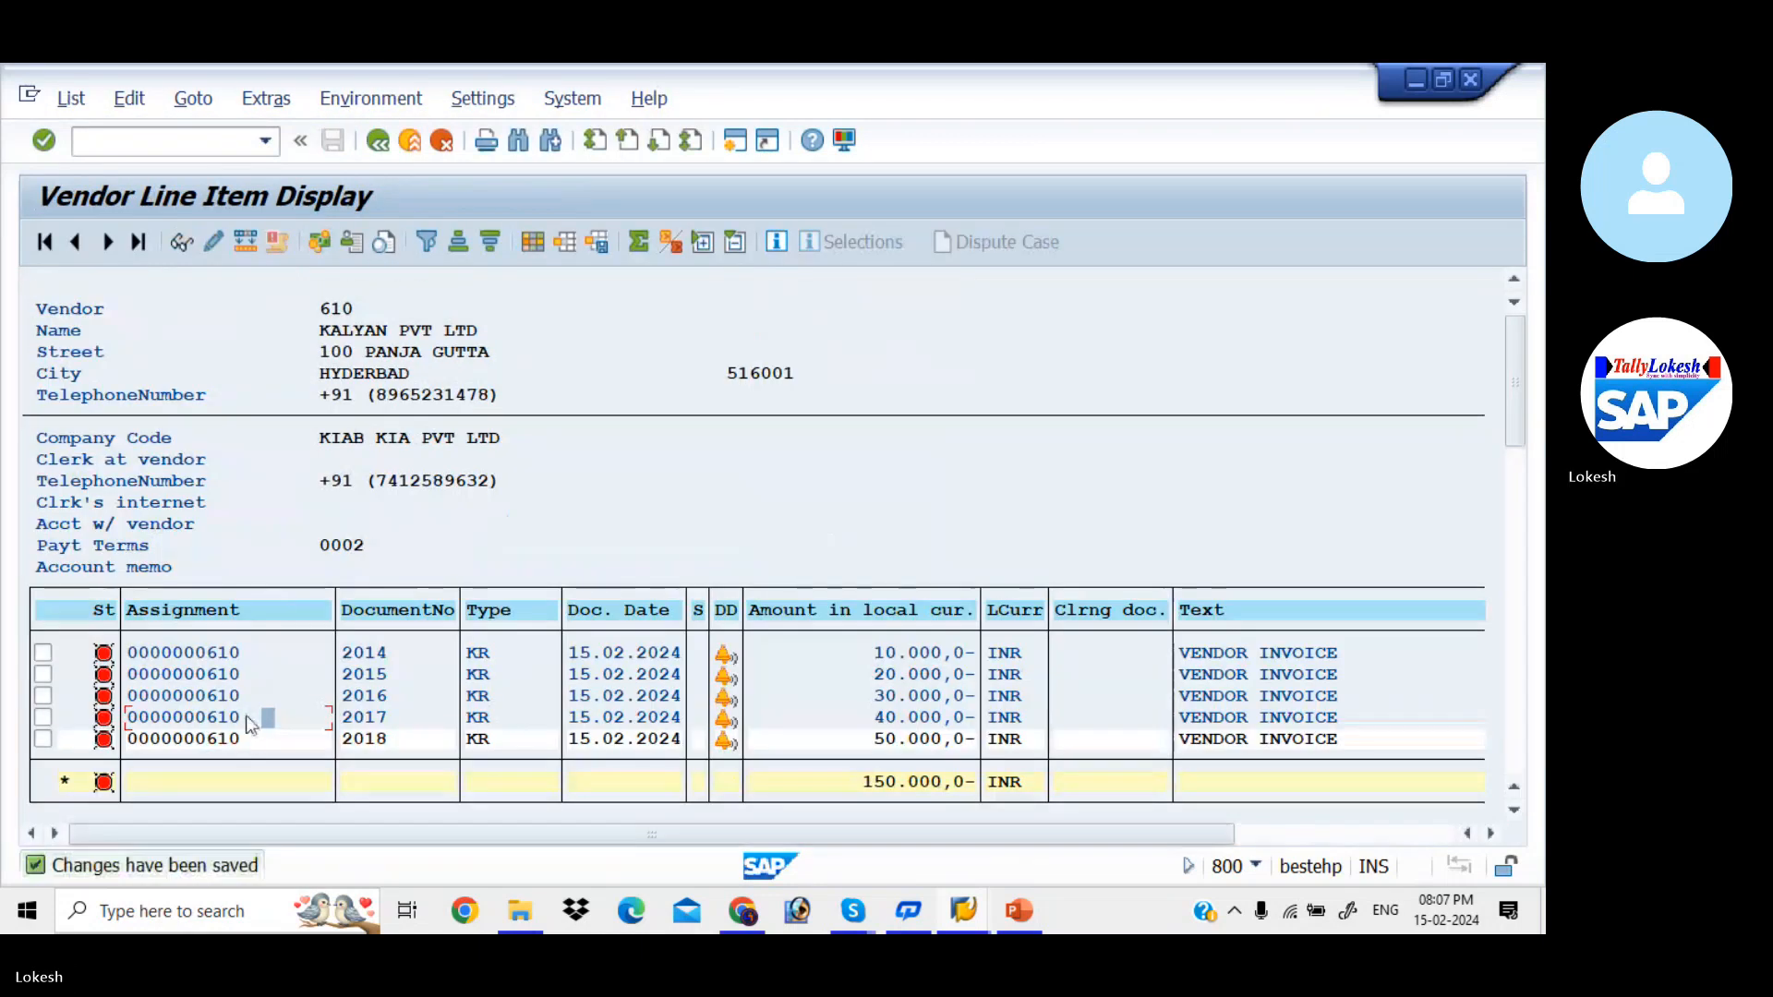
# - Set payment method 3 on document 2018's vendor line item and save the change
pyautogui.doubleClick(249, 742)
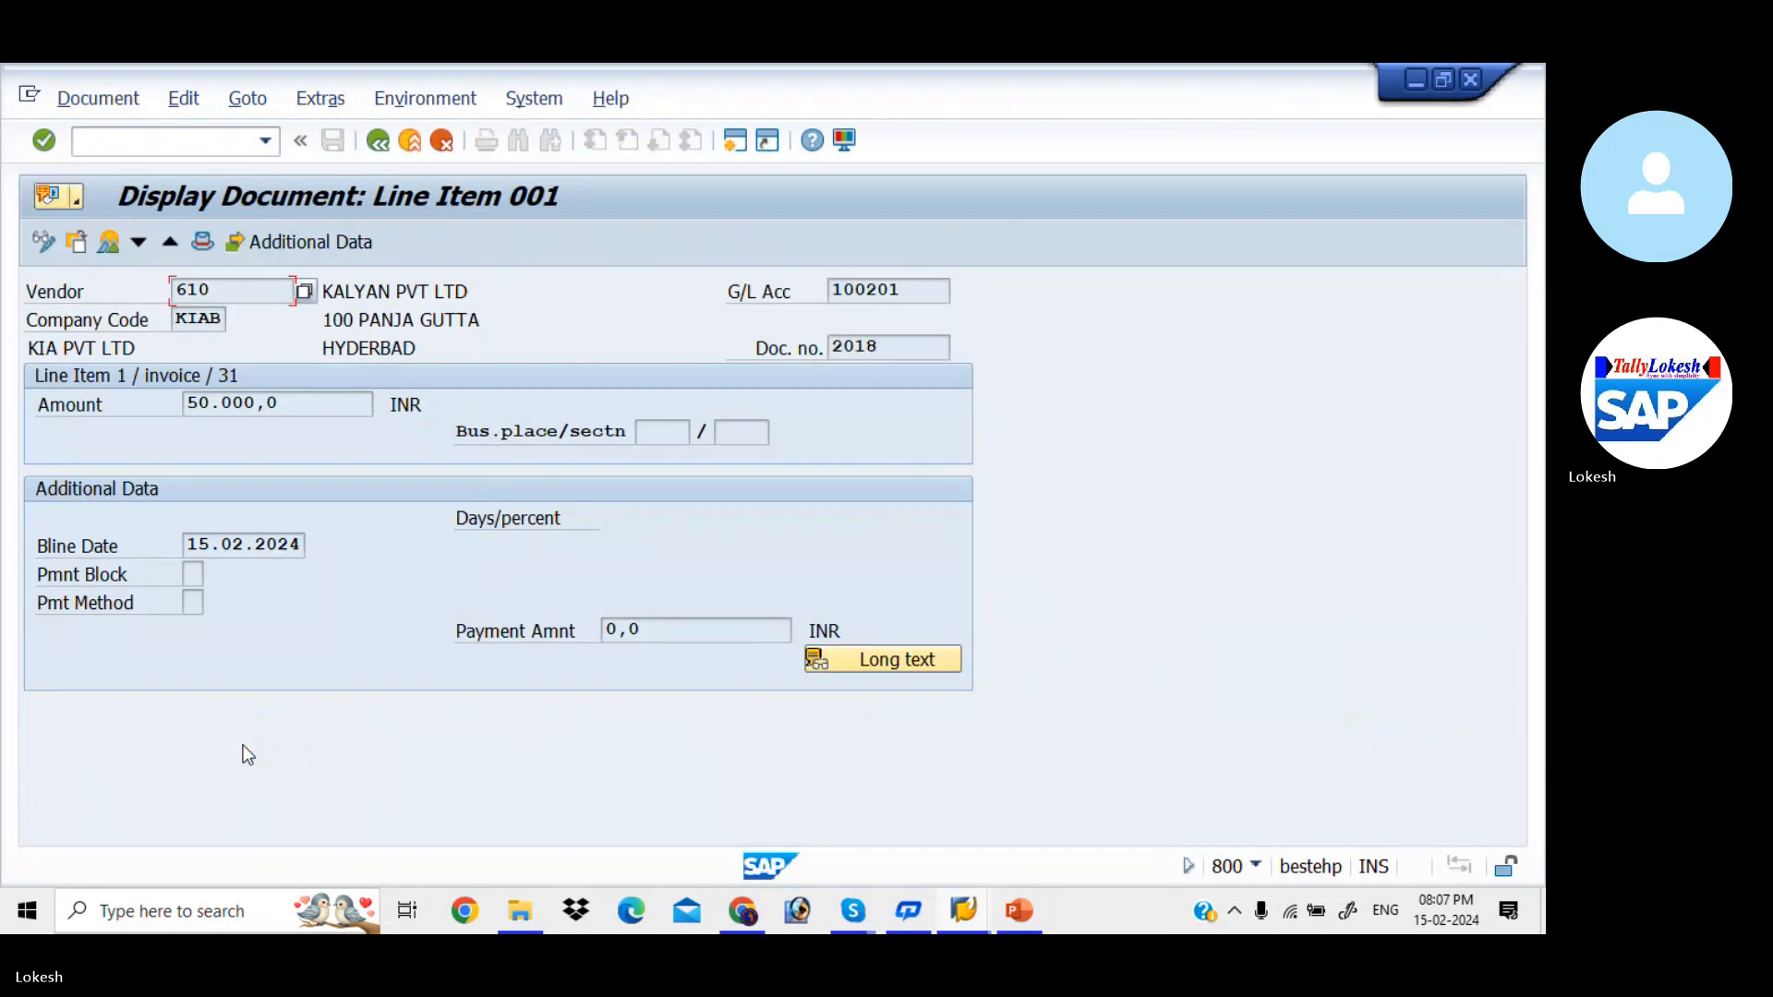
pyautogui.click(44, 242)
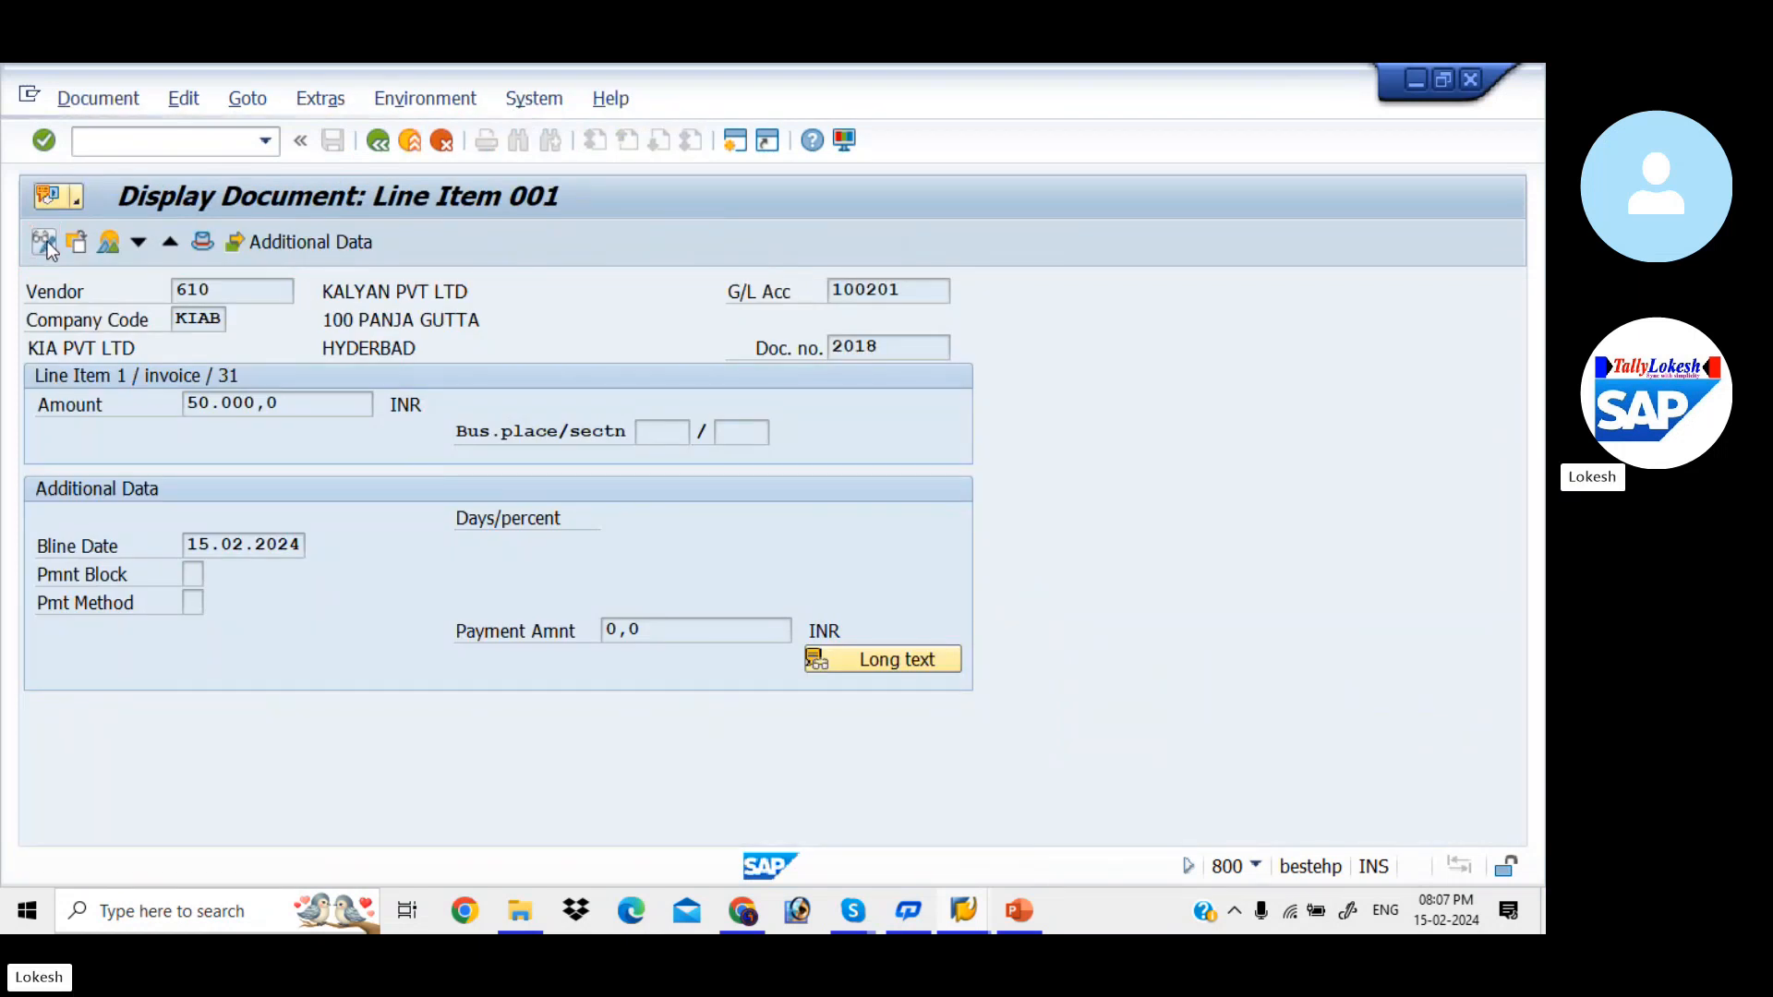
pyautogui.click(191, 602)
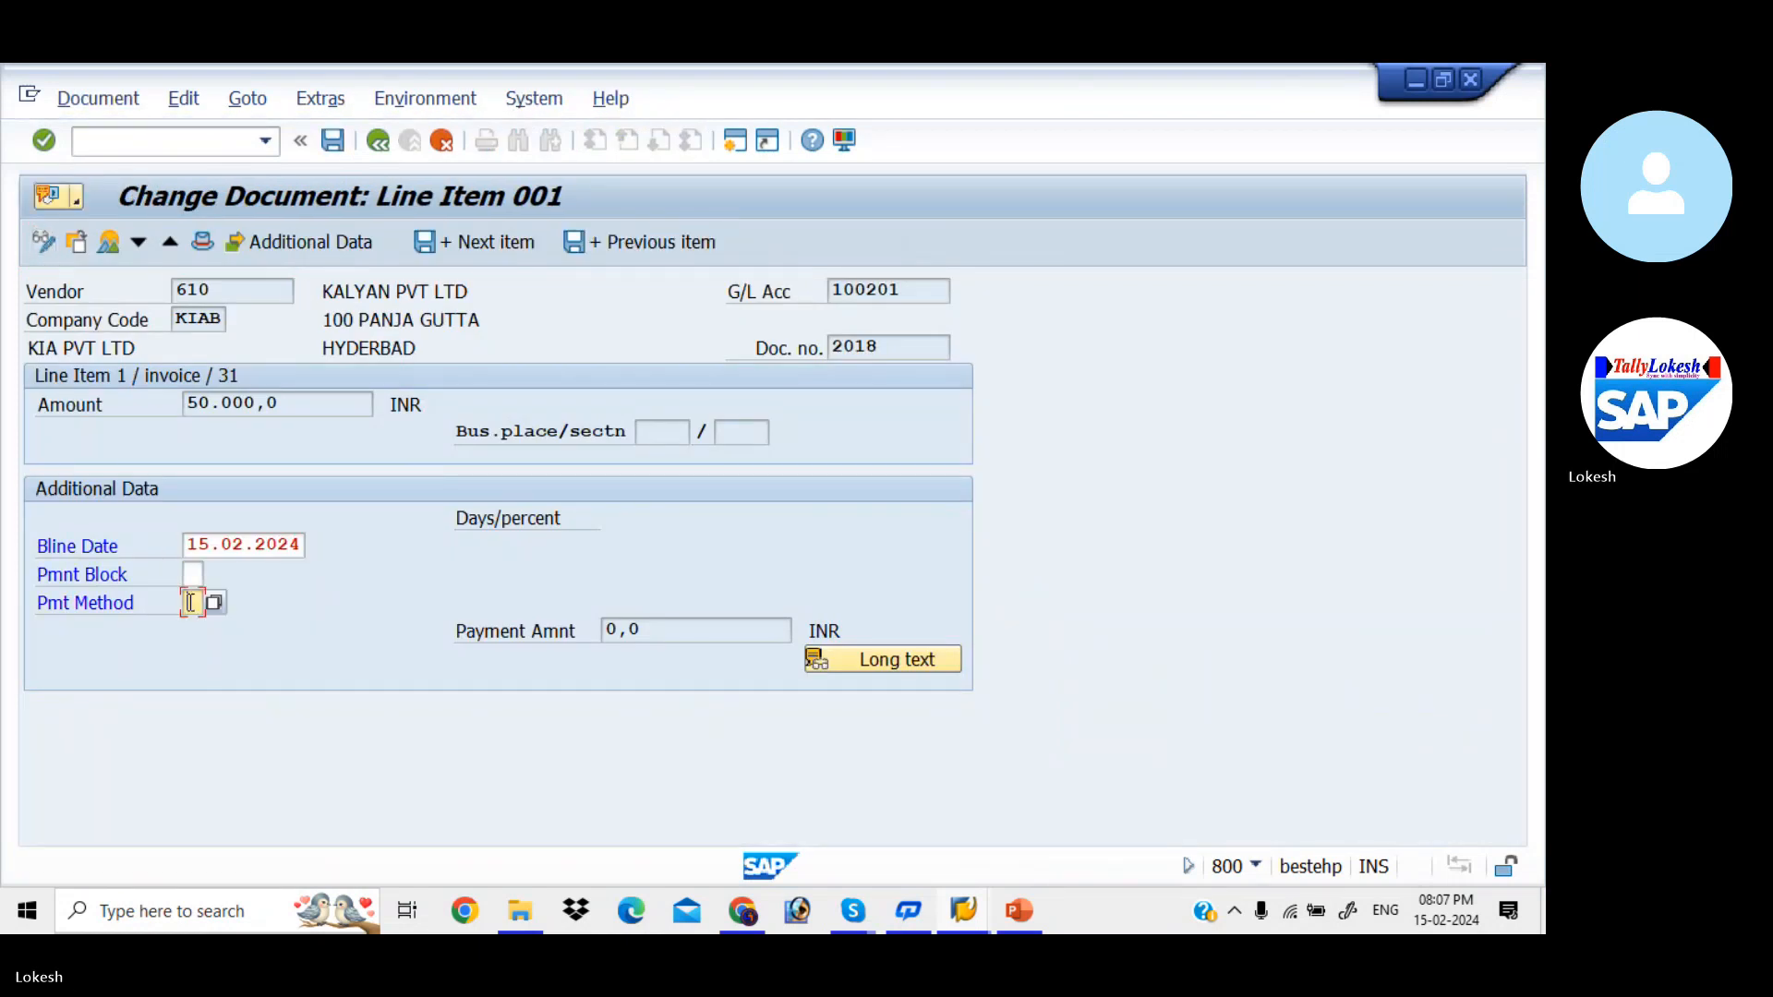
pyautogui.write('B')
pyautogui.click(340, 140)
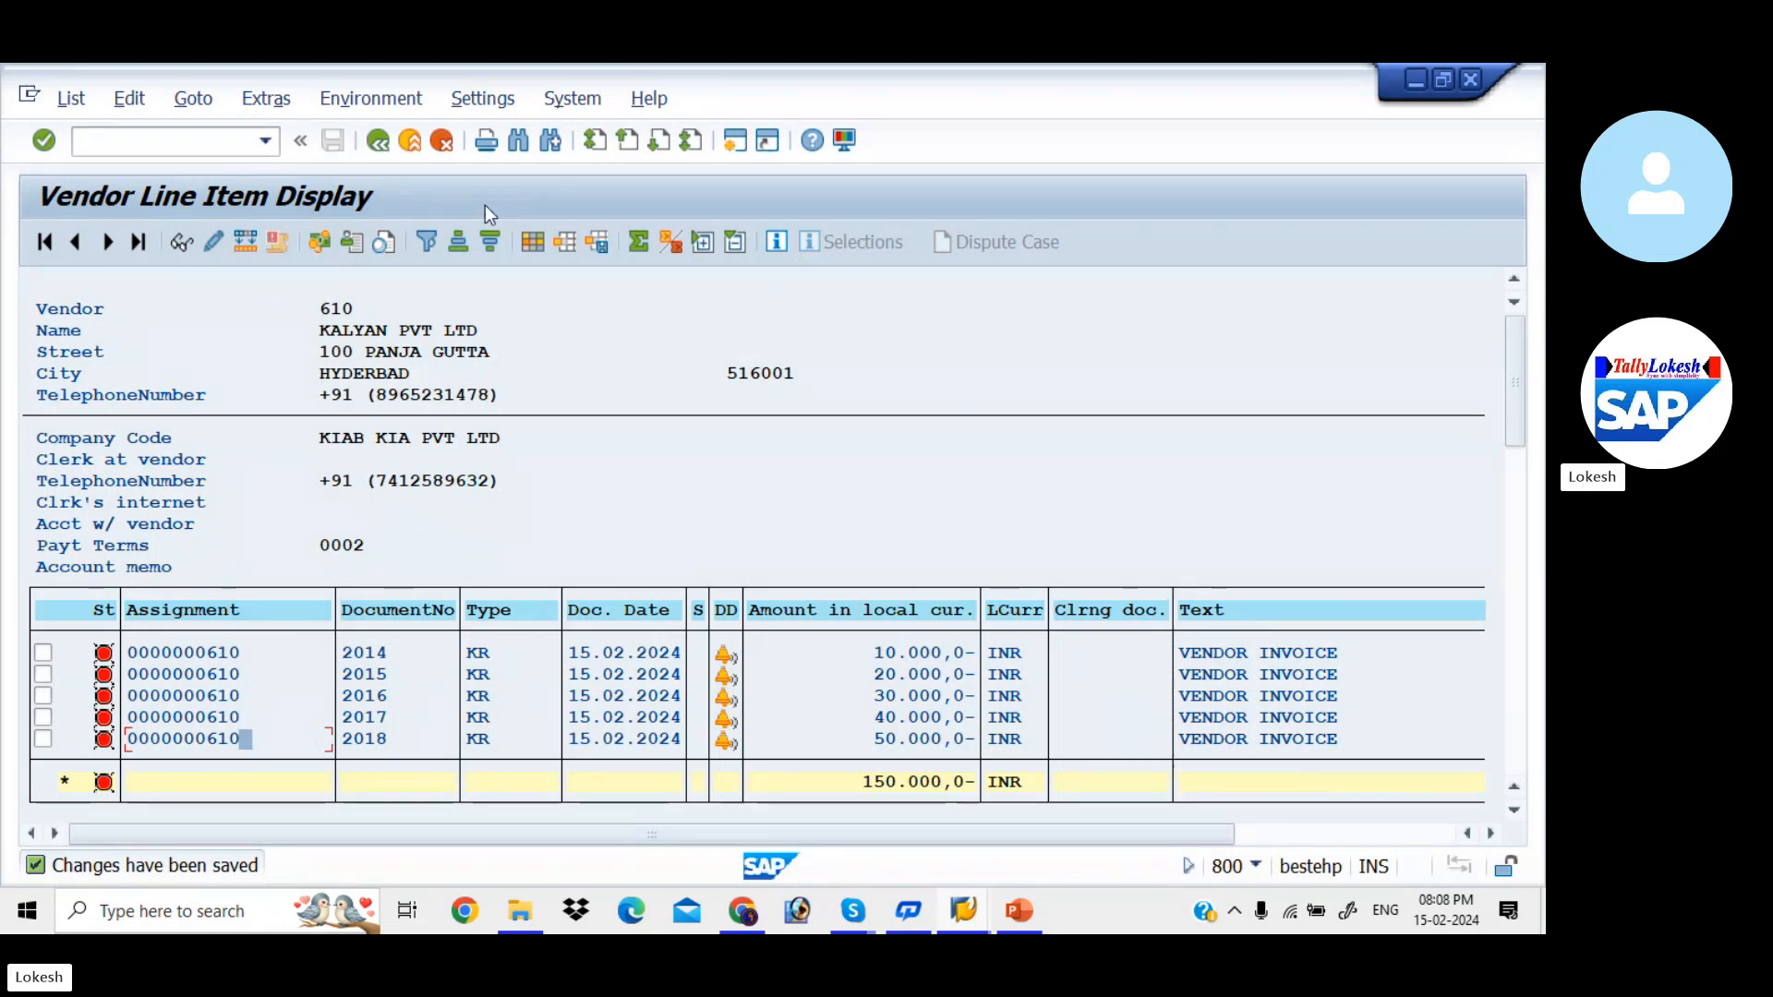
# - Check the configuration steps slide in PowerPoint, return to SAP's Change Vendor session and start transaction F110 there
pyautogui.hotkey('alt', 'Tab')
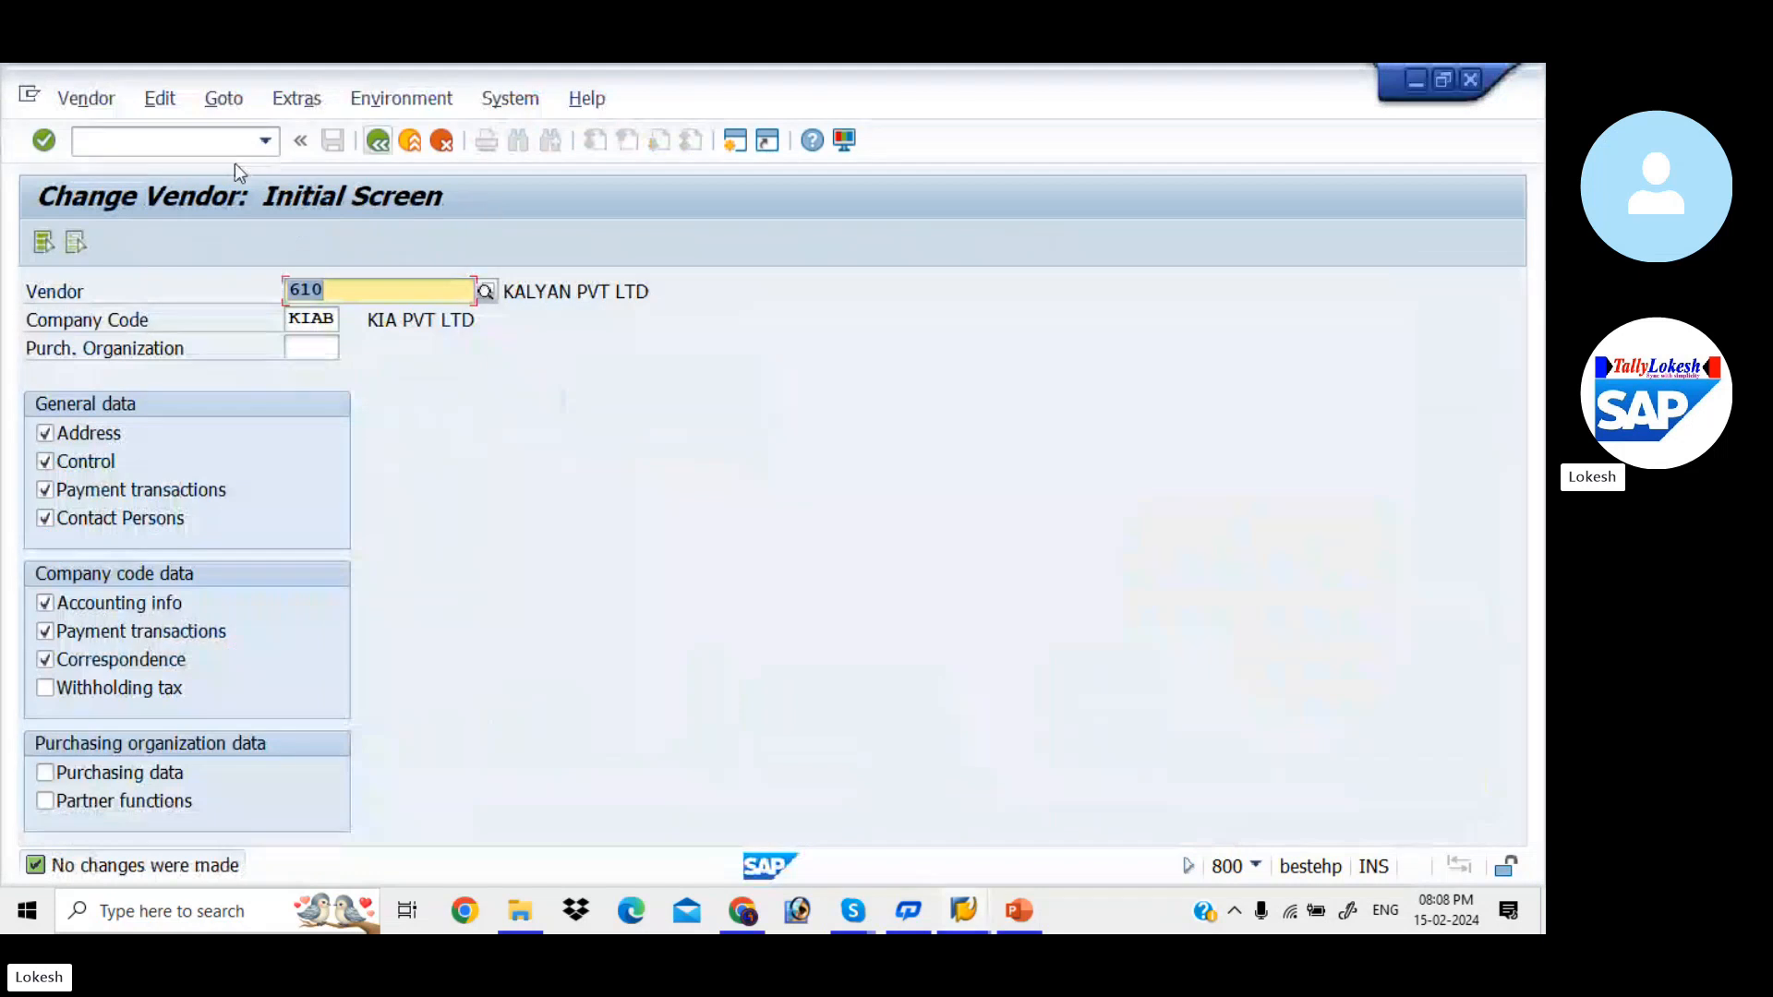
pyautogui.click(1016, 915)
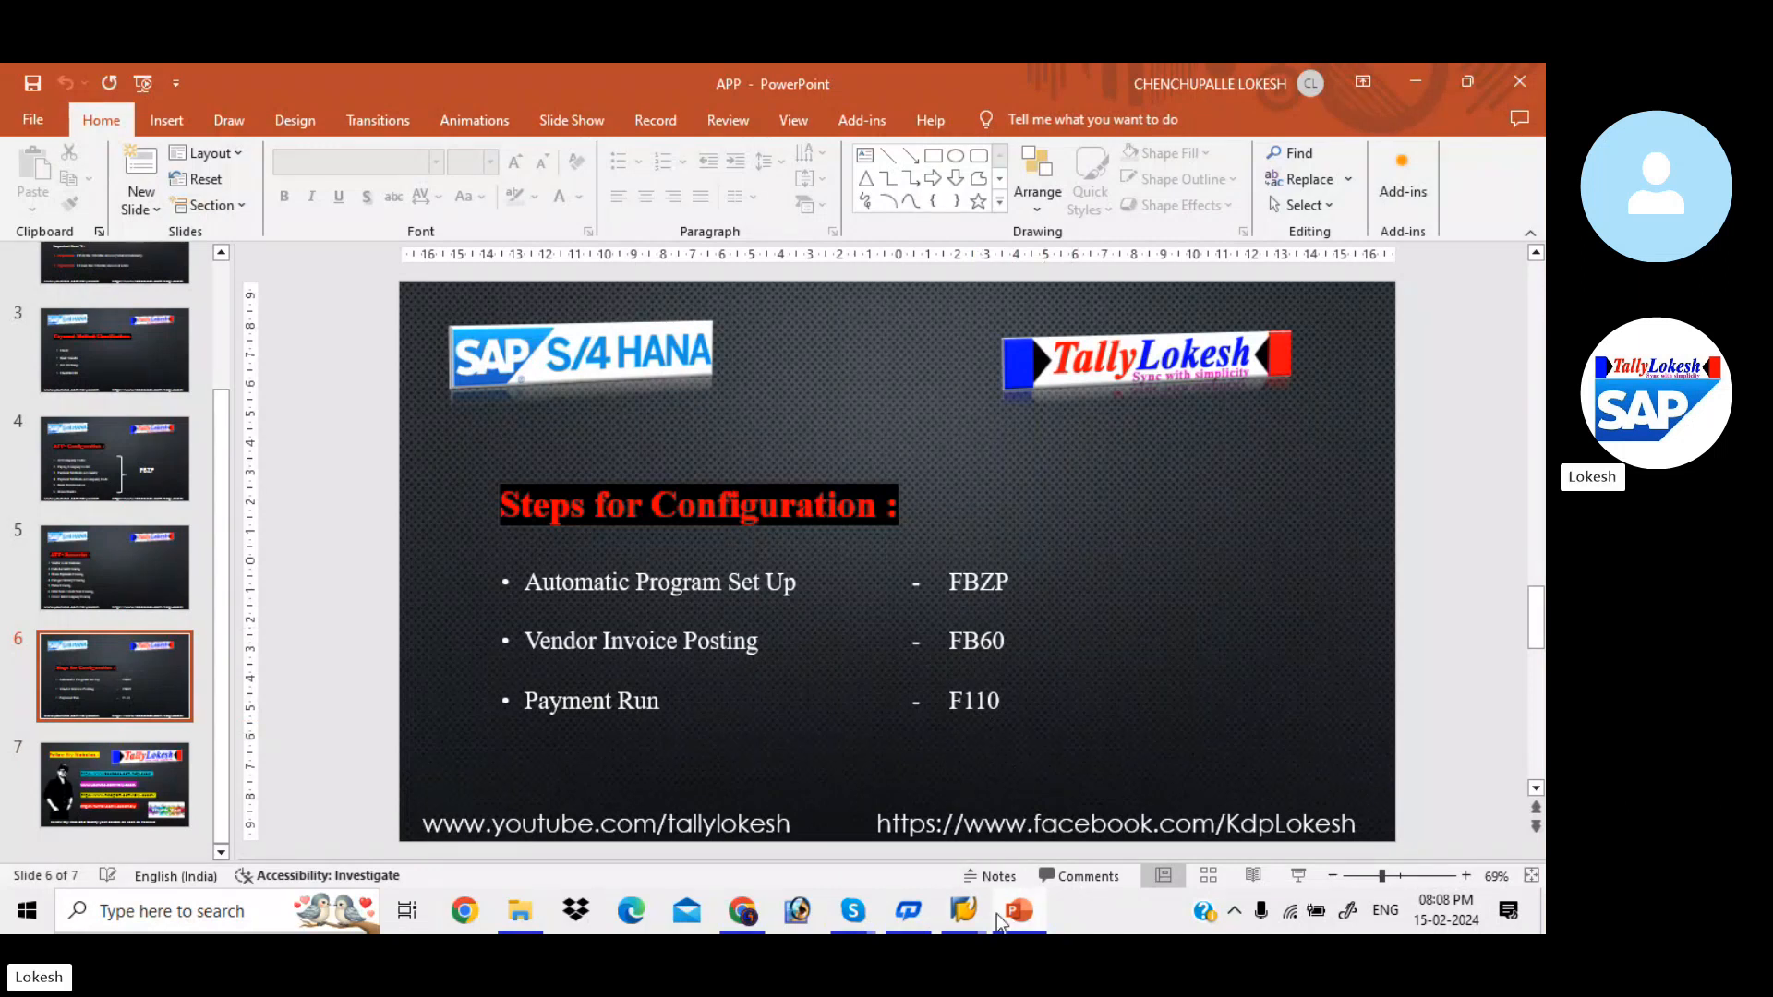
pyautogui.moveTo(983, 901)
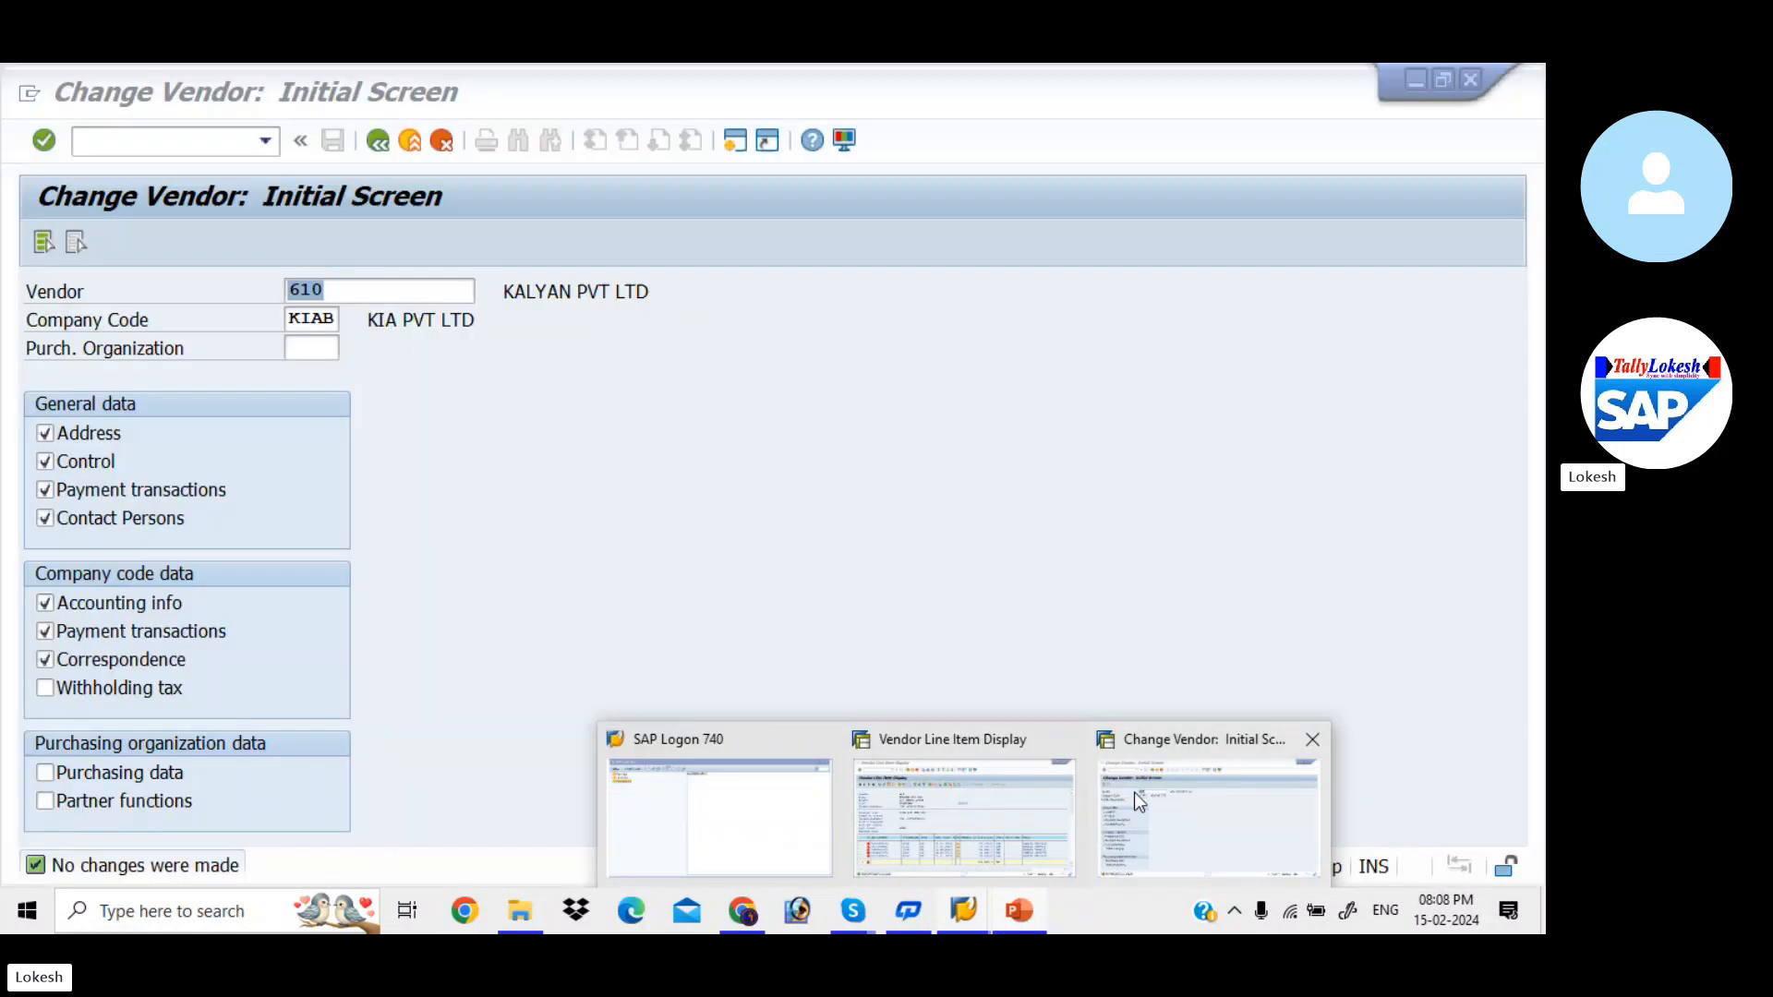
pyautogui.click(1134, 792)
pyautogui.click(211, 145)
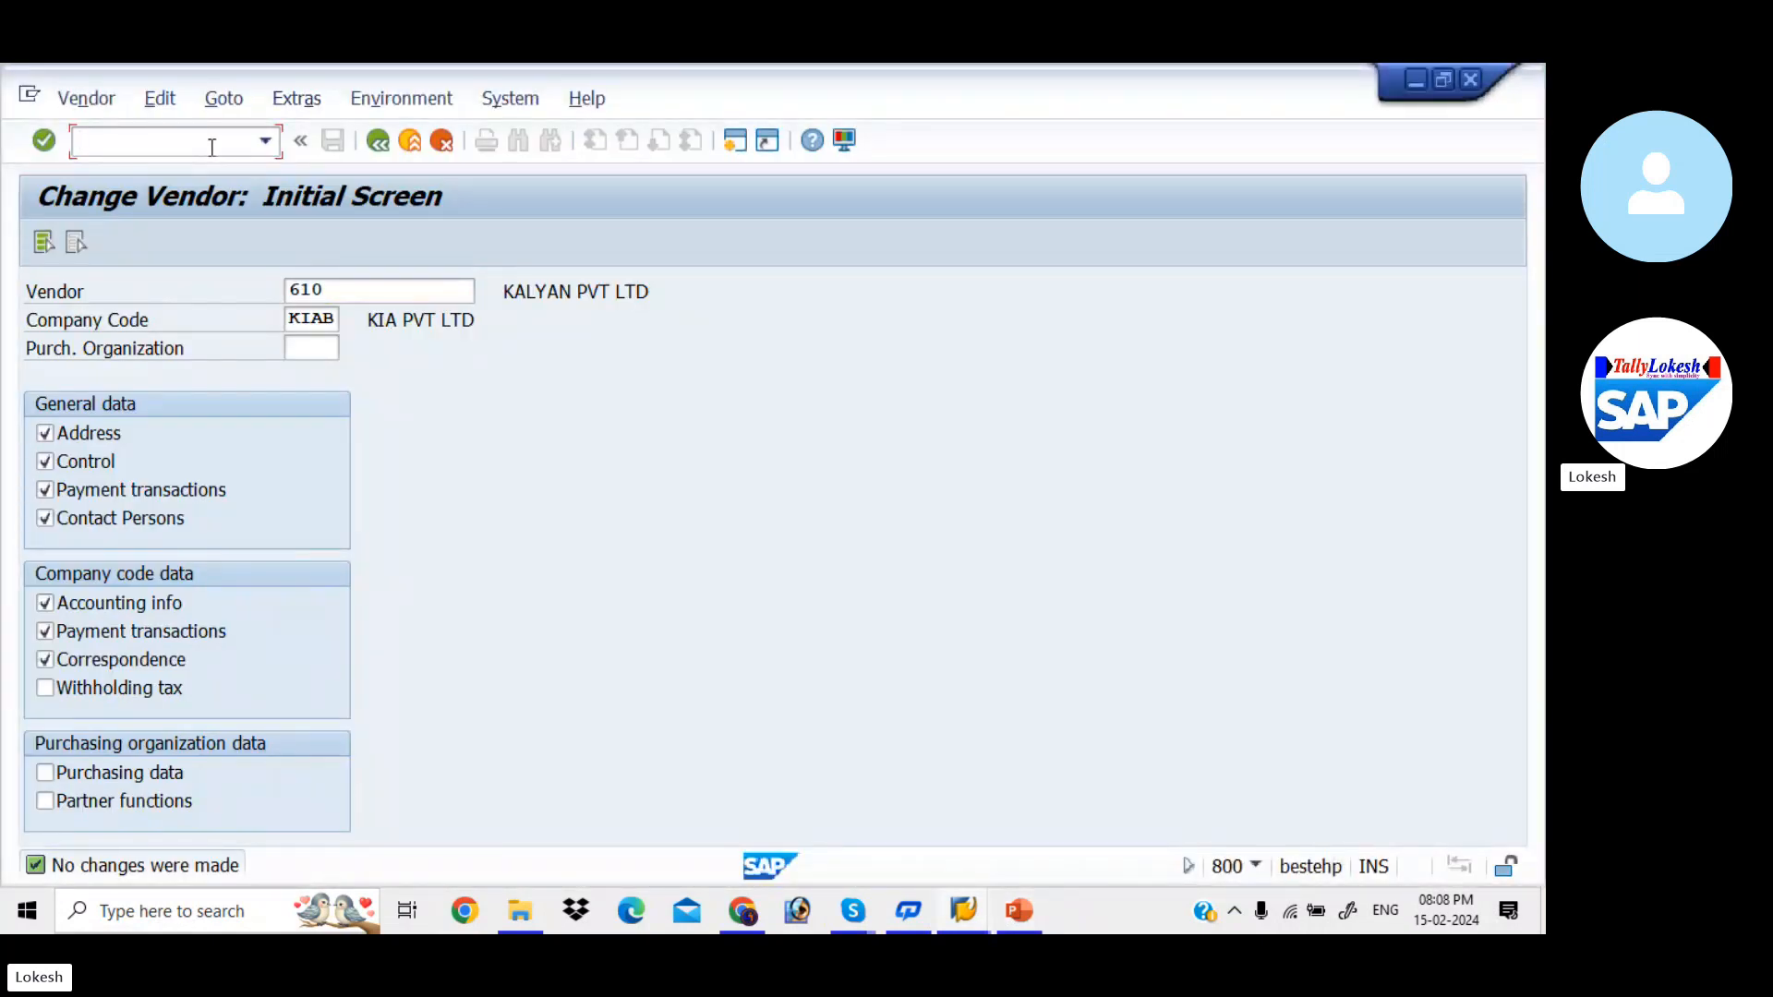
pyautogui.write('/NF110')
pyautogui.press('Return')
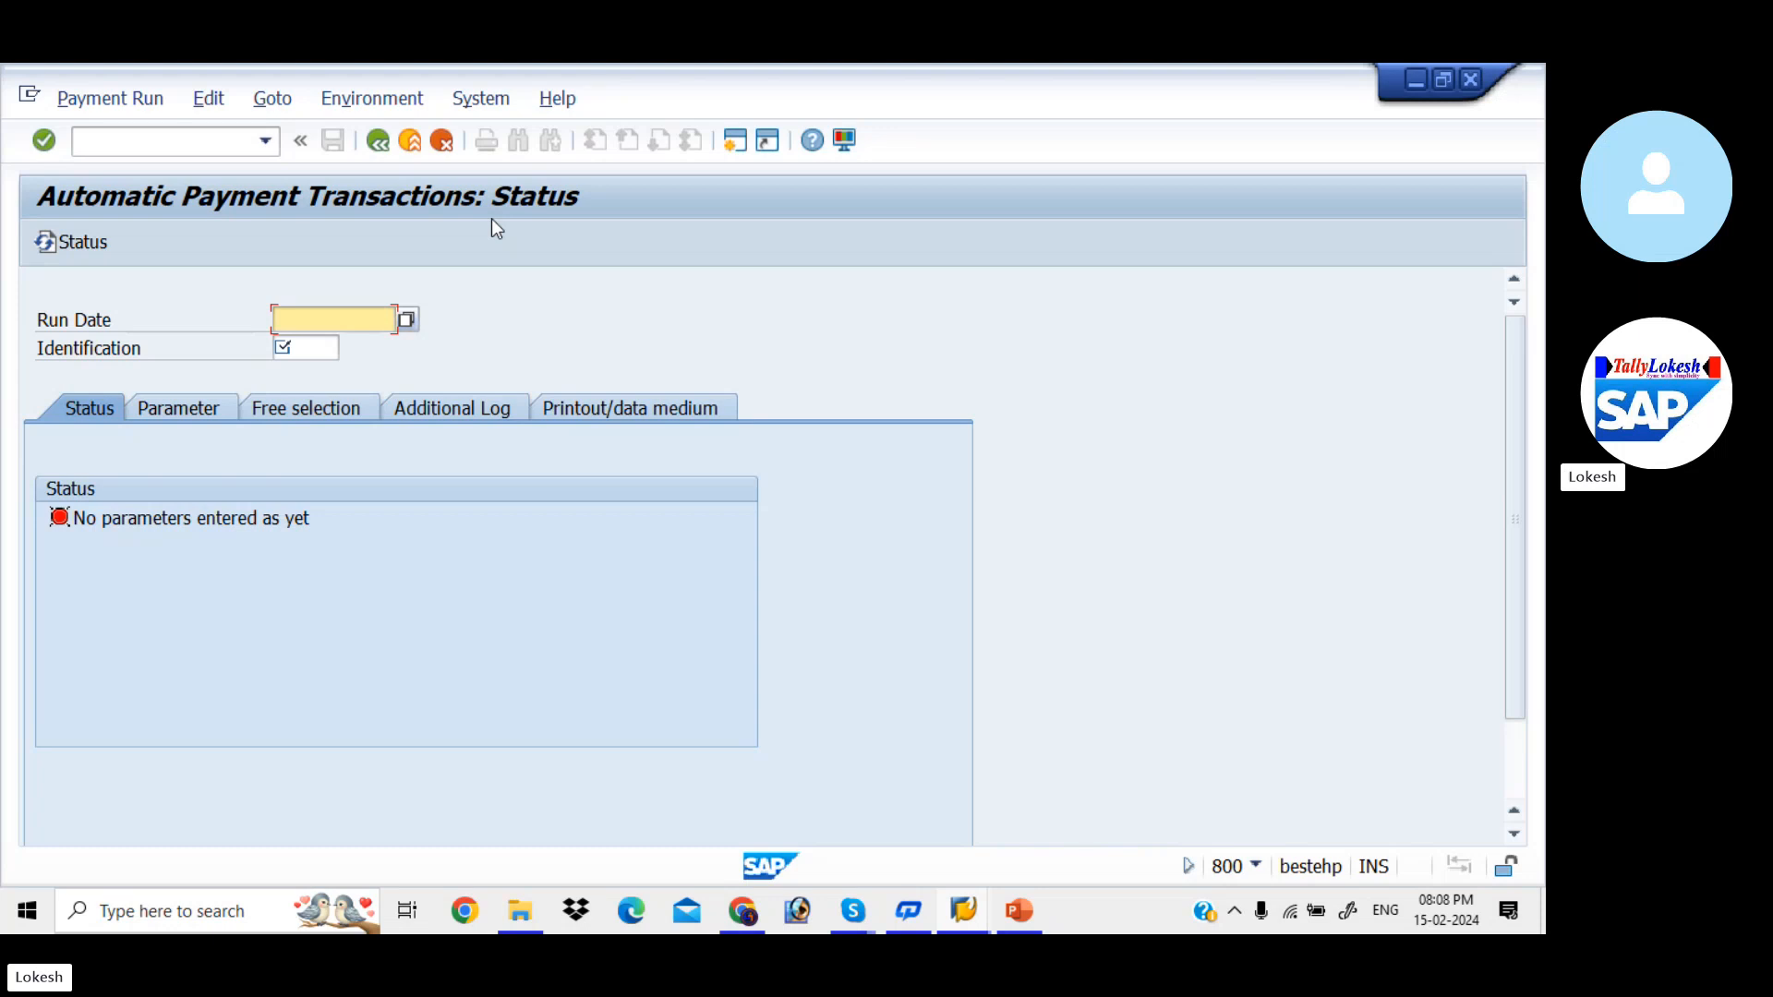
# - Identify the payment run with run date 15.02.2024 and identification KIA1
pyautogui.write('1')
pyautogui.press('Down')
pyautogui.press('Return')
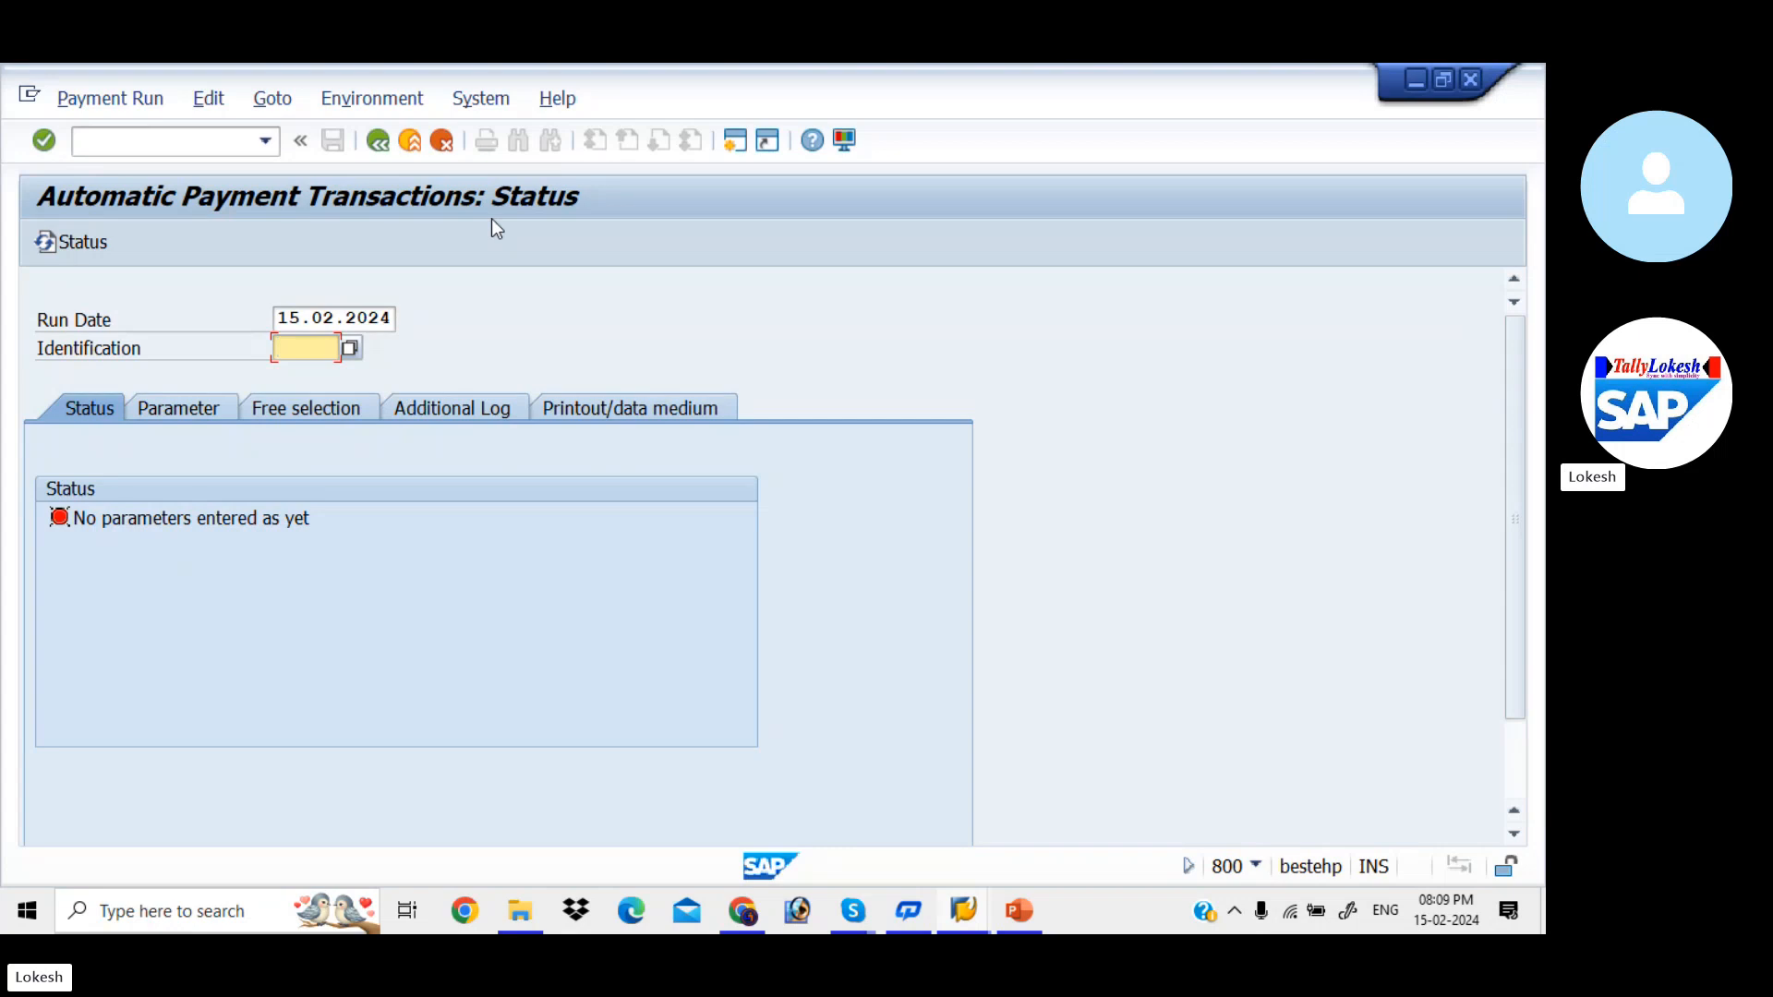
pyautogui.write('KIA1')
# - In the run's parameters, enter company code KIAB with payment method 3 and next payment date 18.02.2024 under Payments control
pyautogui.click(204, 406)
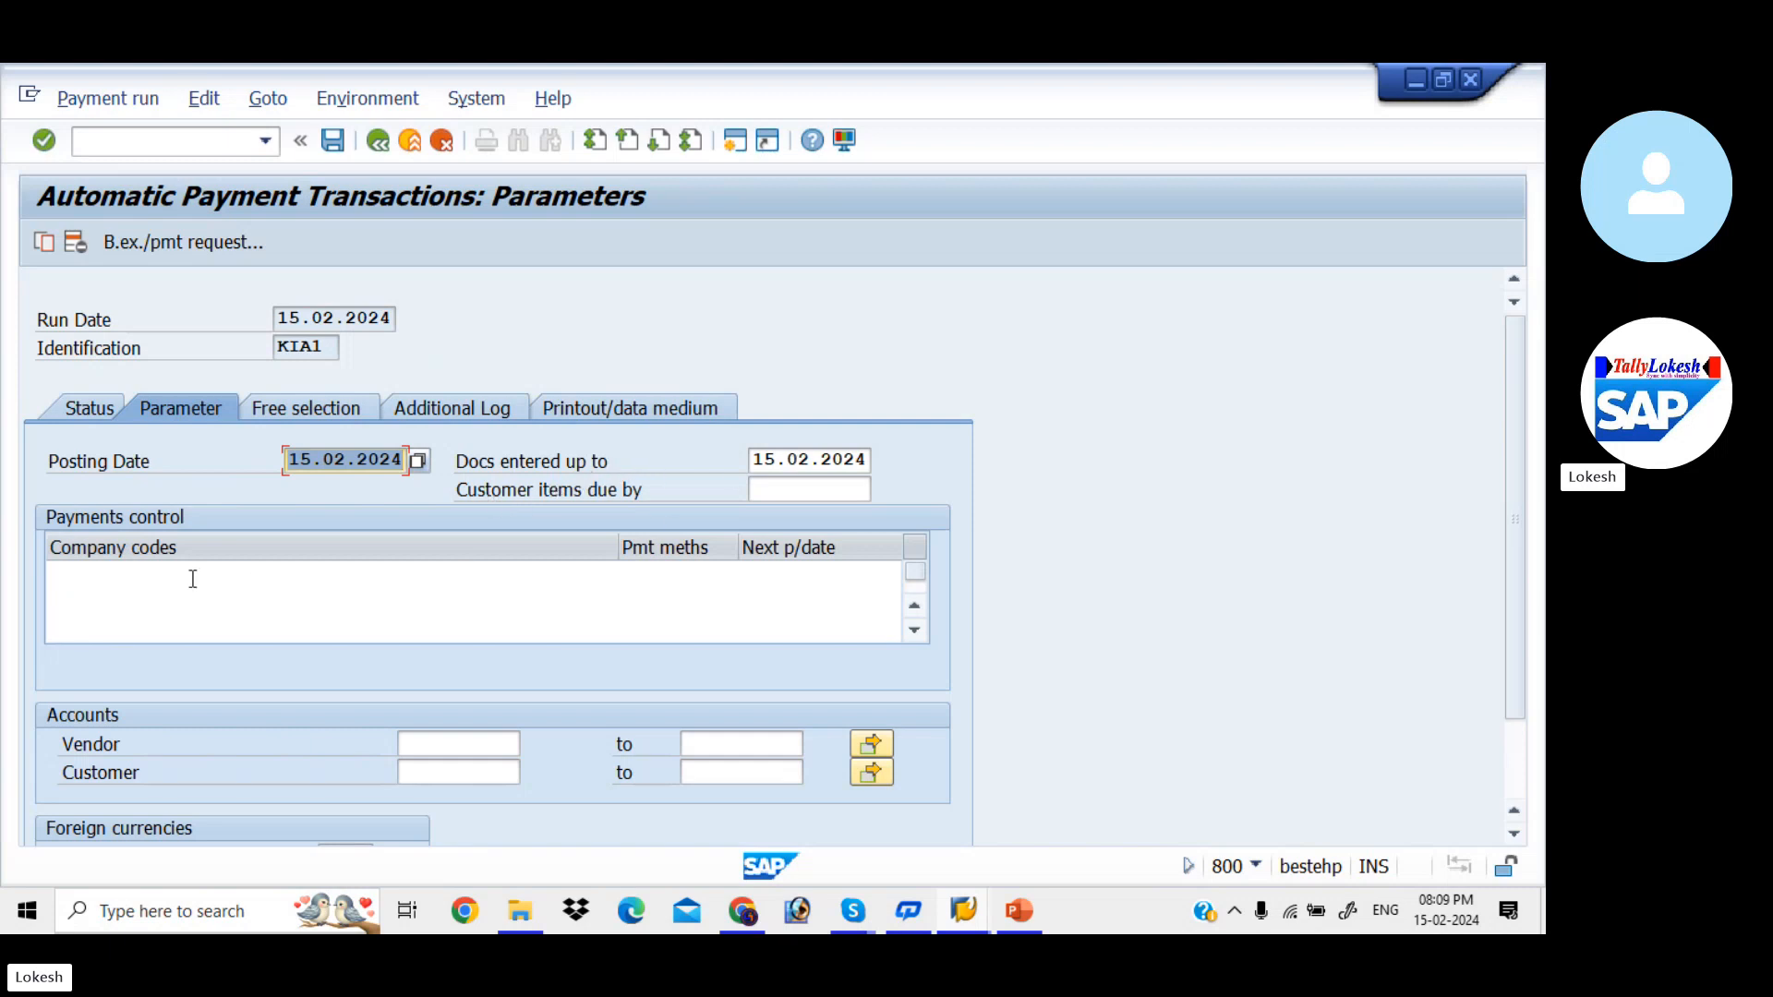
pyautogui.click(164, 574)
pyautogui.write('K')
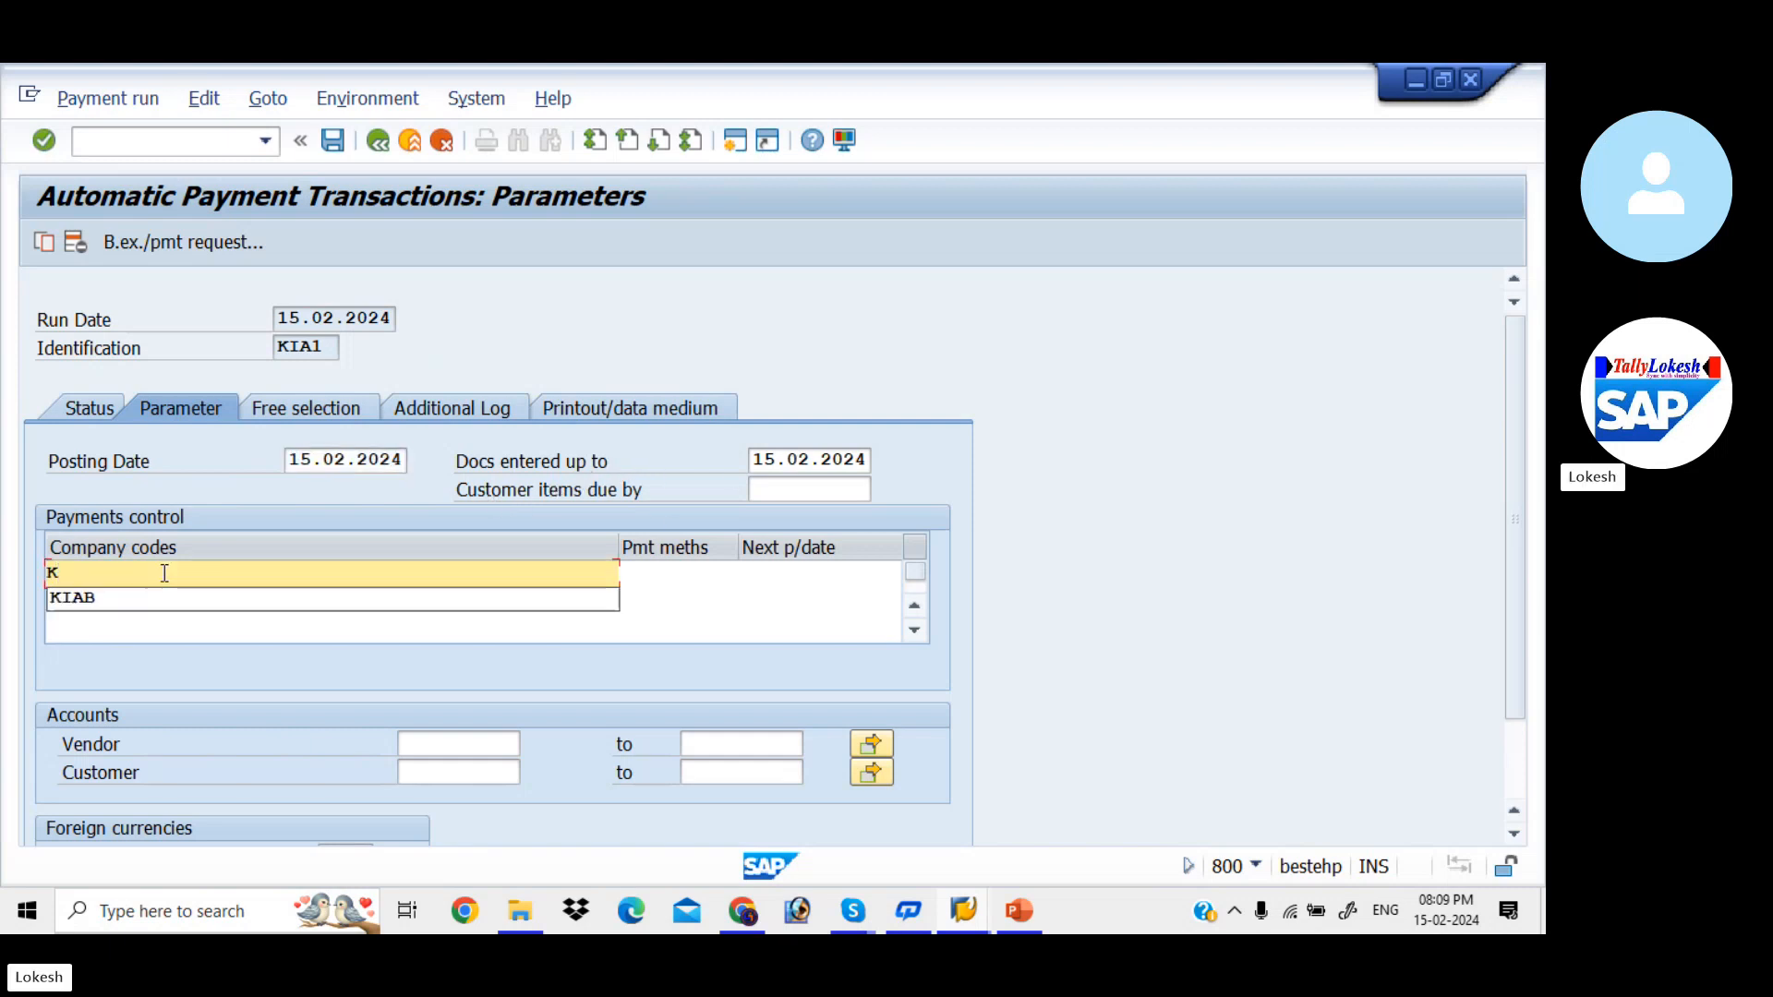
pyautogui.press('Down')
pyautogui.press('Tab')
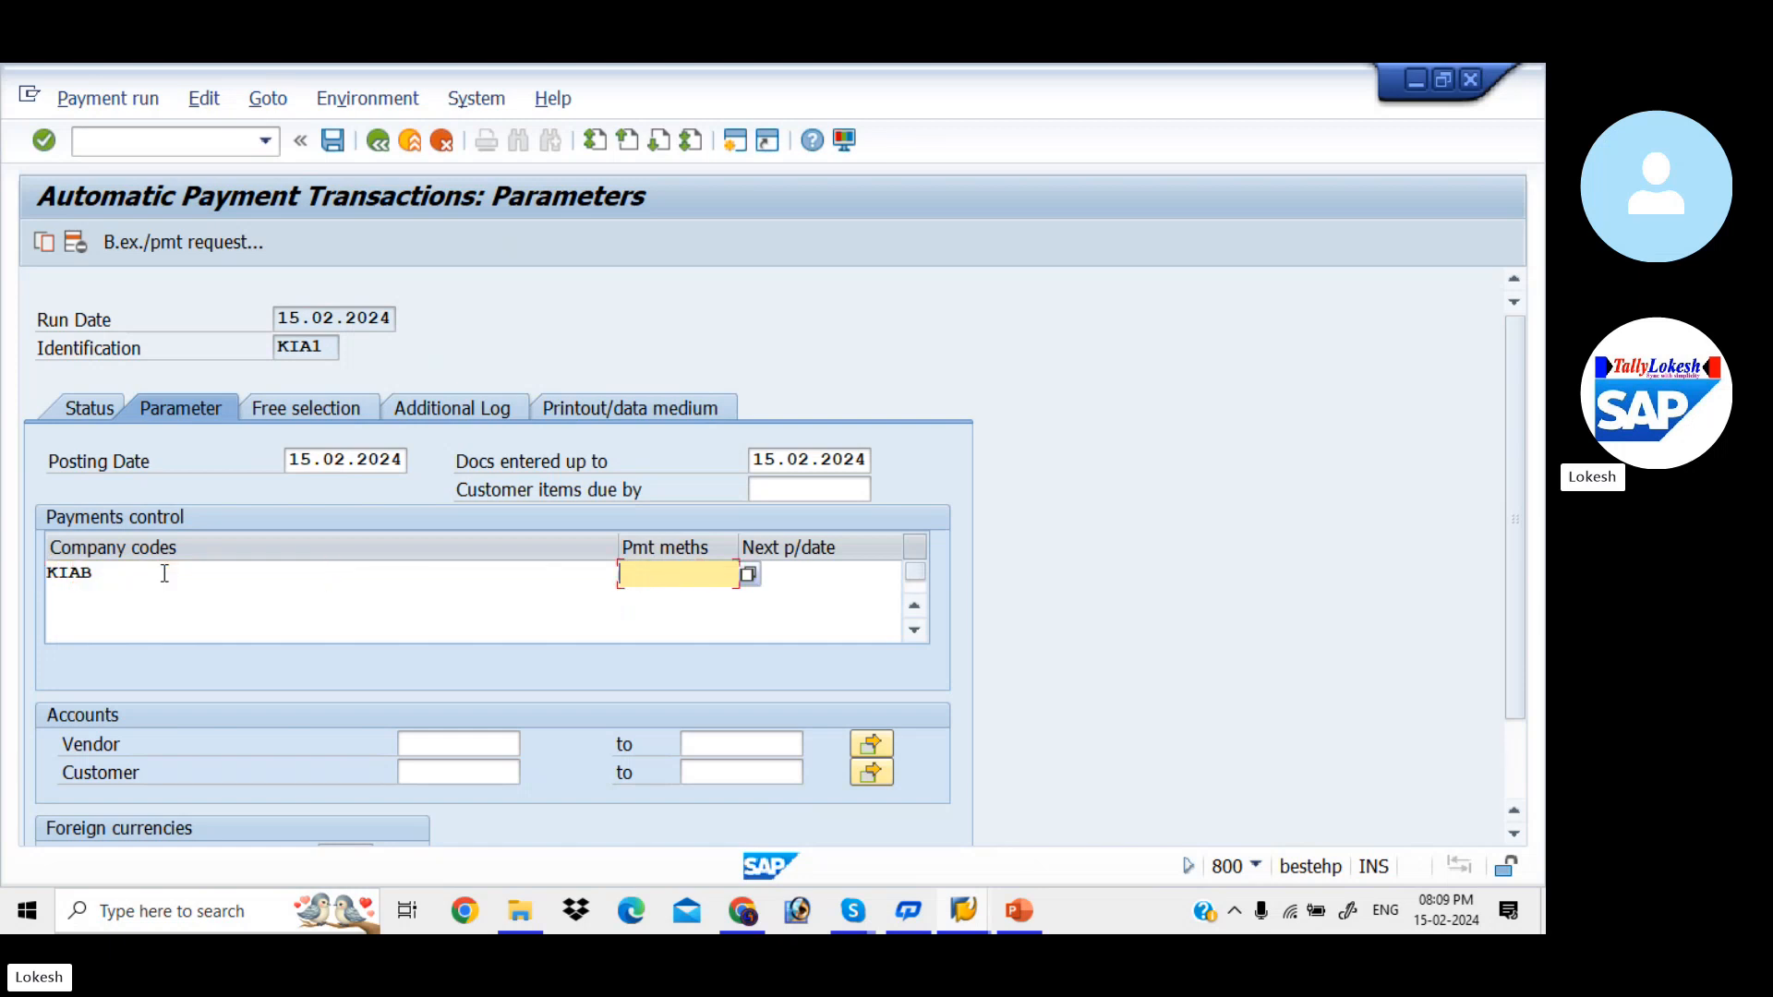
pyautogui.write('3')
pyautogui.press('Tab')
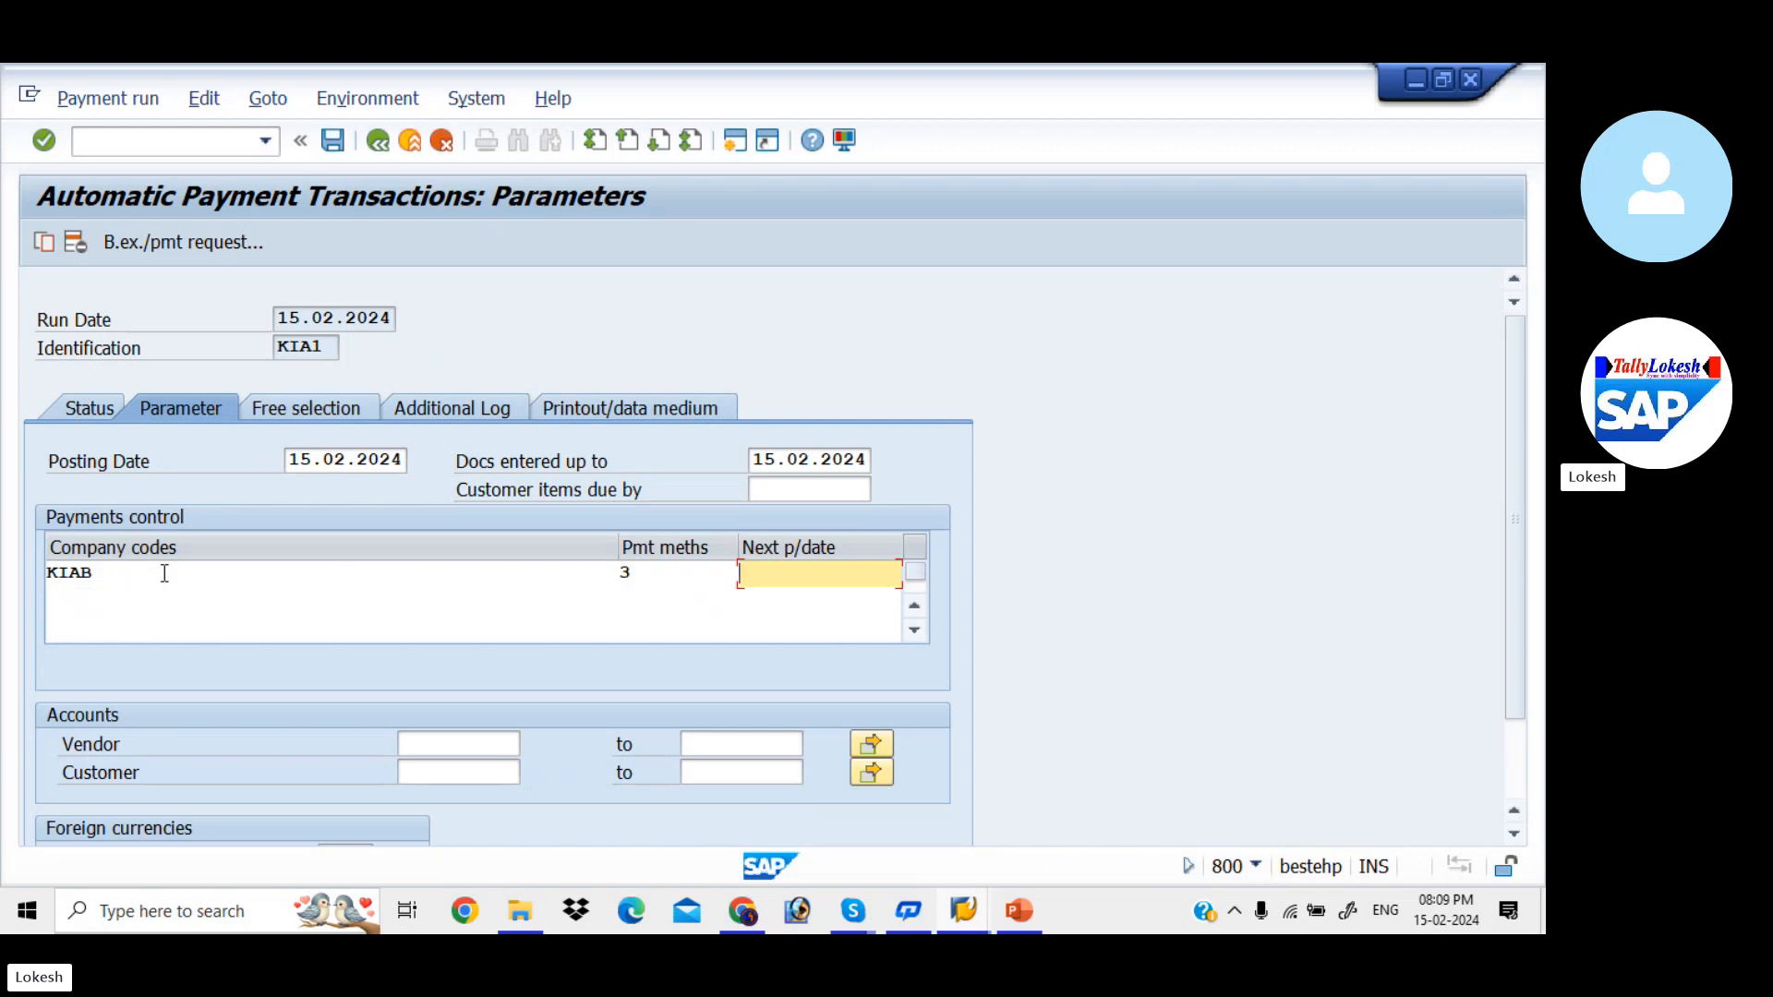
pyautogui.write('1')
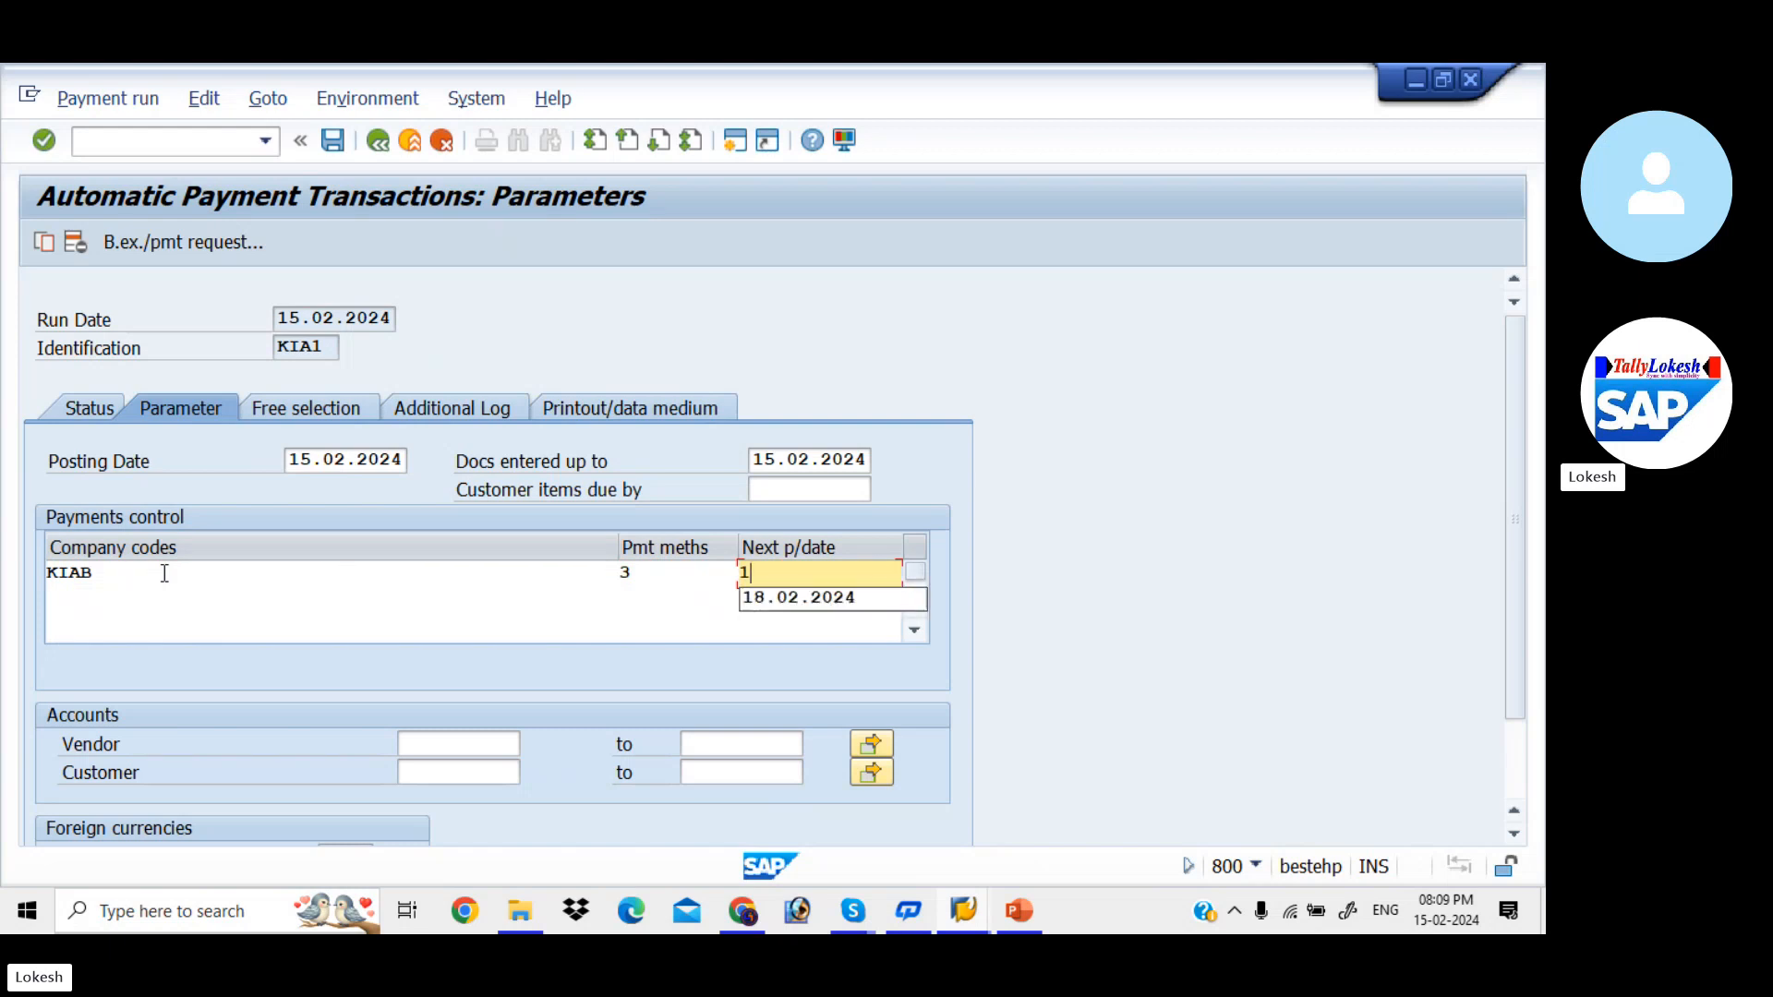
pyautogui.press('Down')
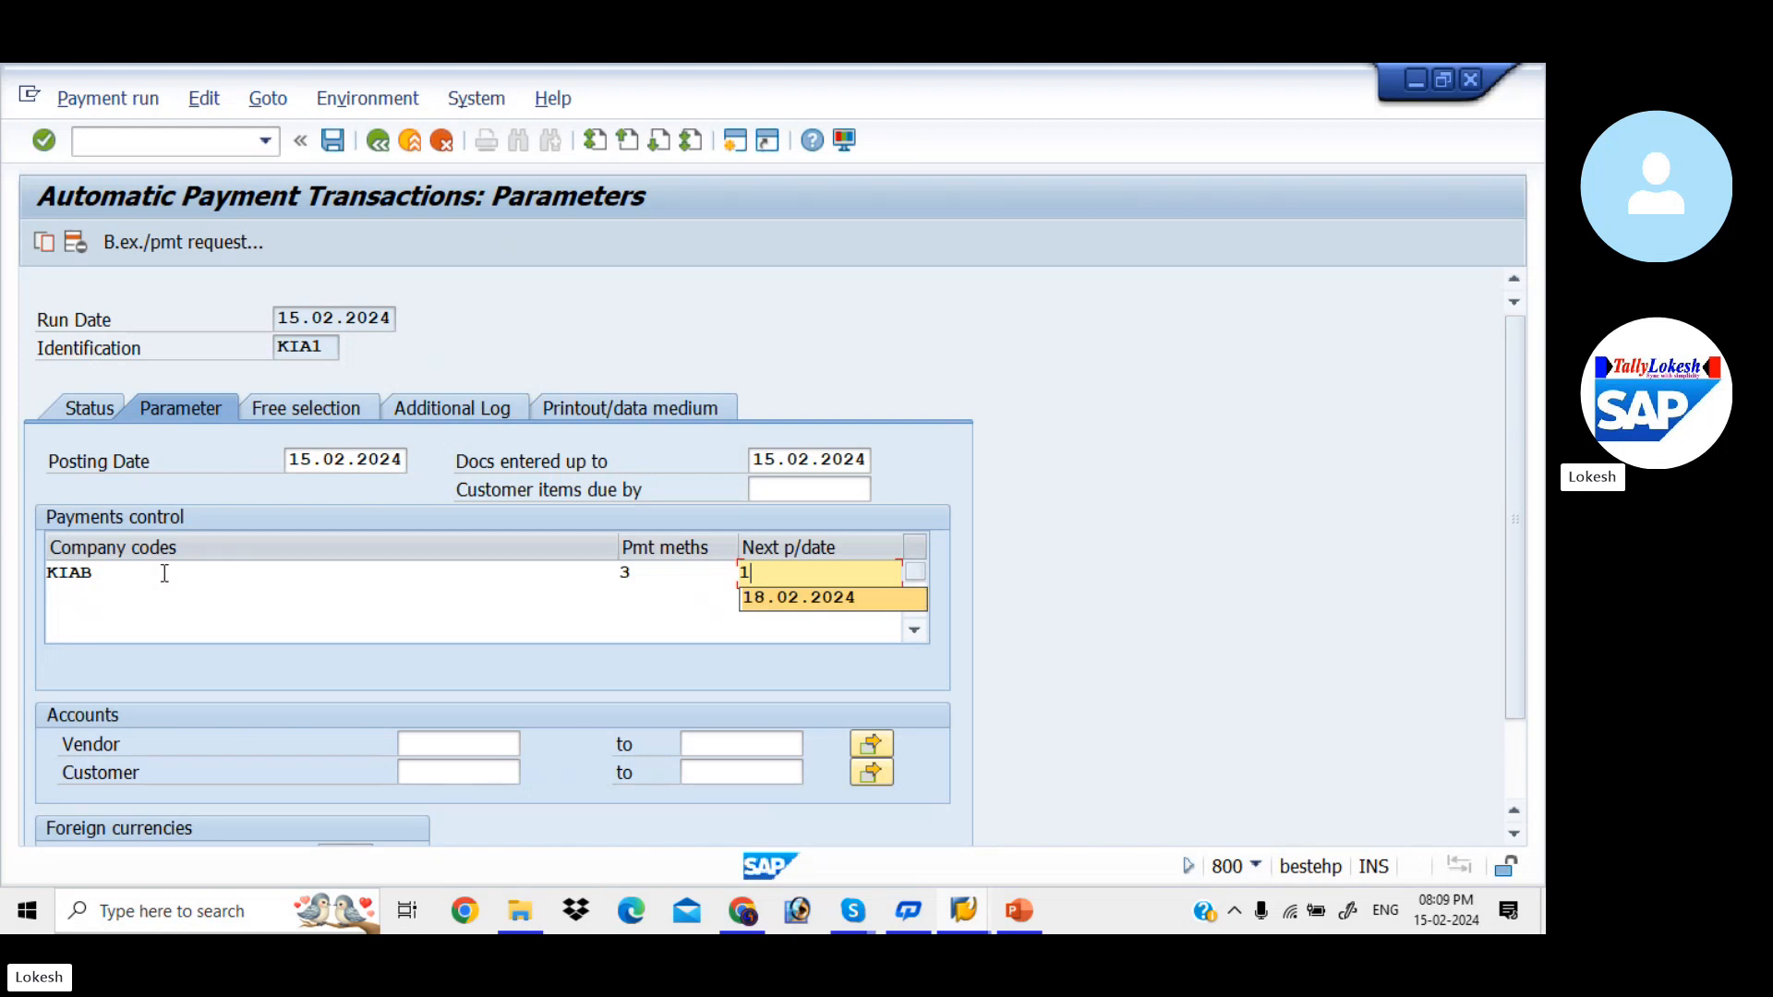
pyautogui.press('Down')
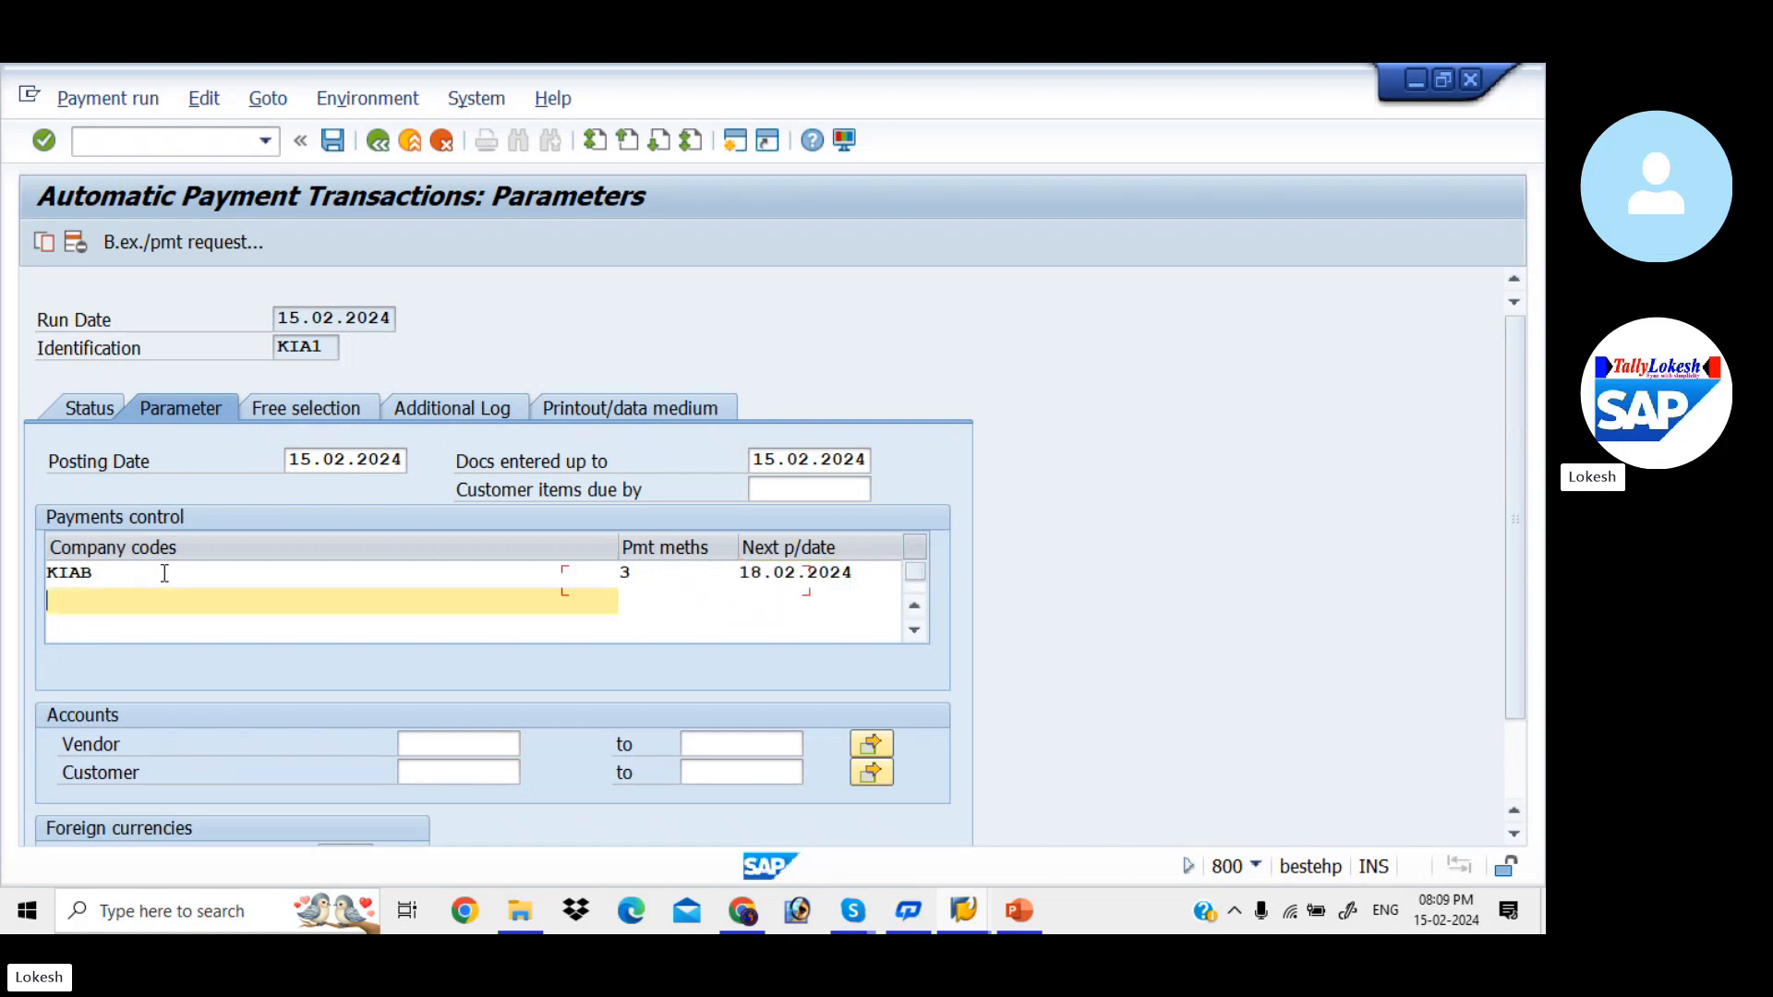
pyautogui.press('Return')
# - Look up the vendor accounts and select vendor 610 as the account for the payment run
pyautogui.press('Tab')
pyautogui.press('Tab')
pyautogui.press('Tab')
pyautogui.press('Tab')
pyautogui.press('Tab')
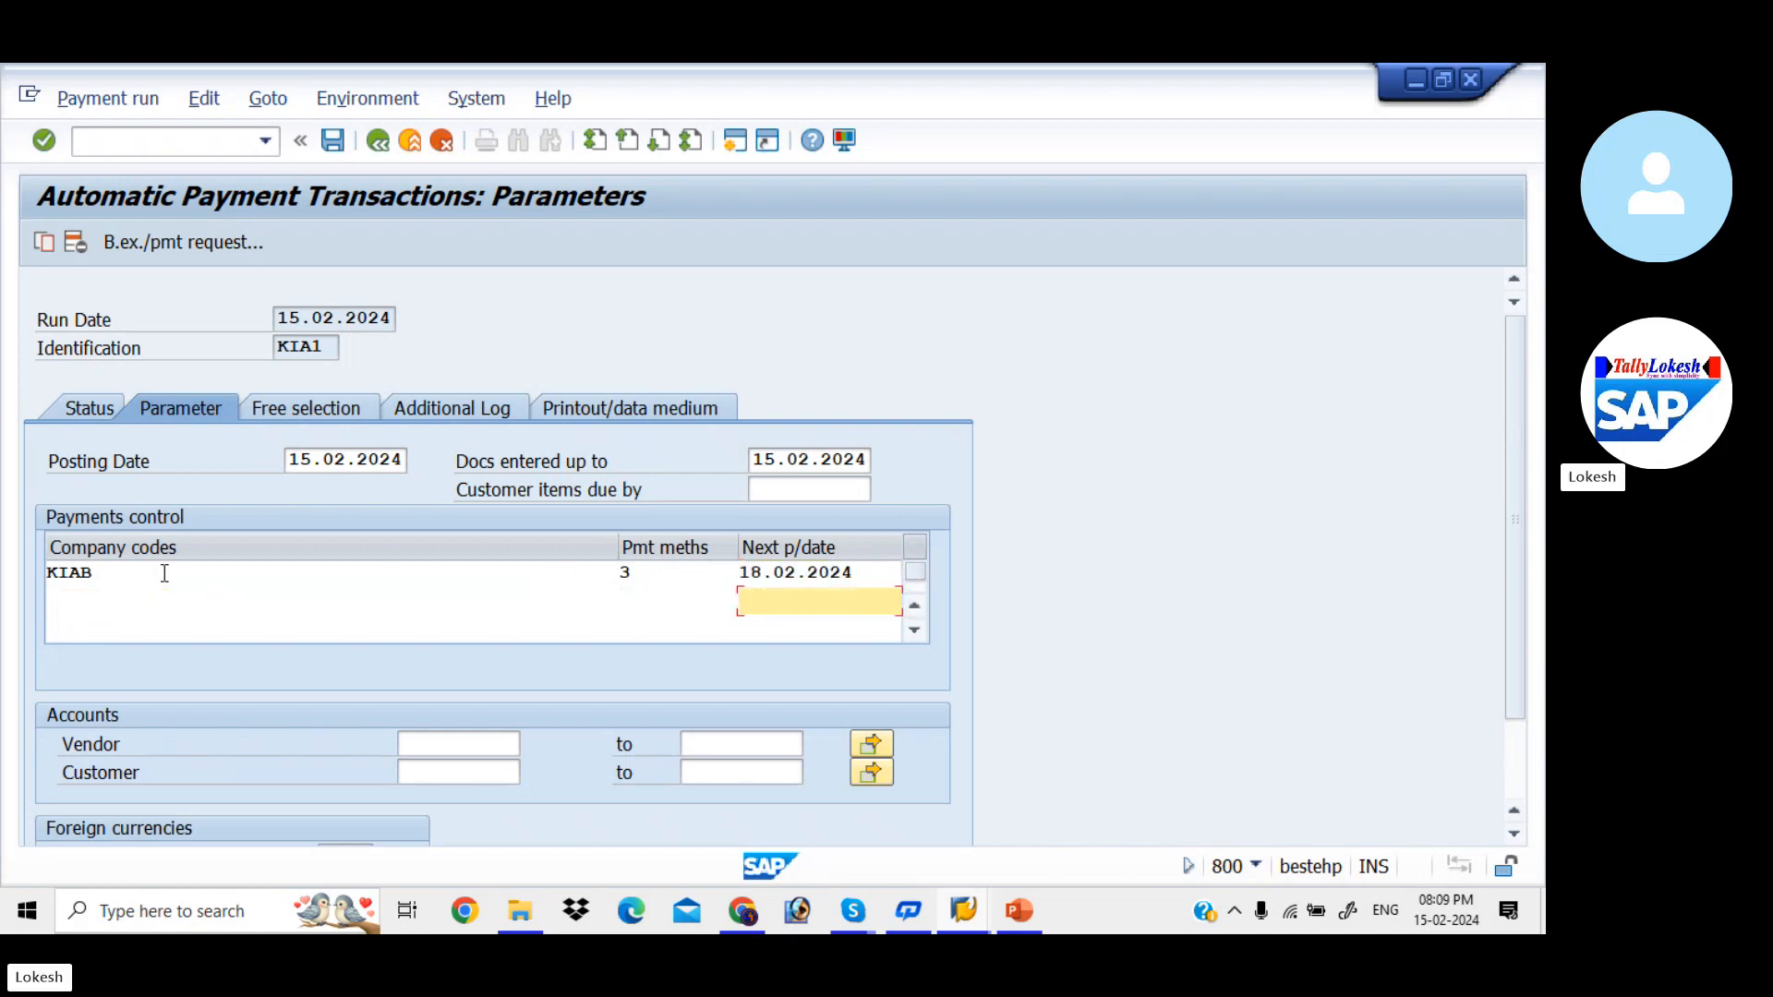
pyautogui.press('Tab')
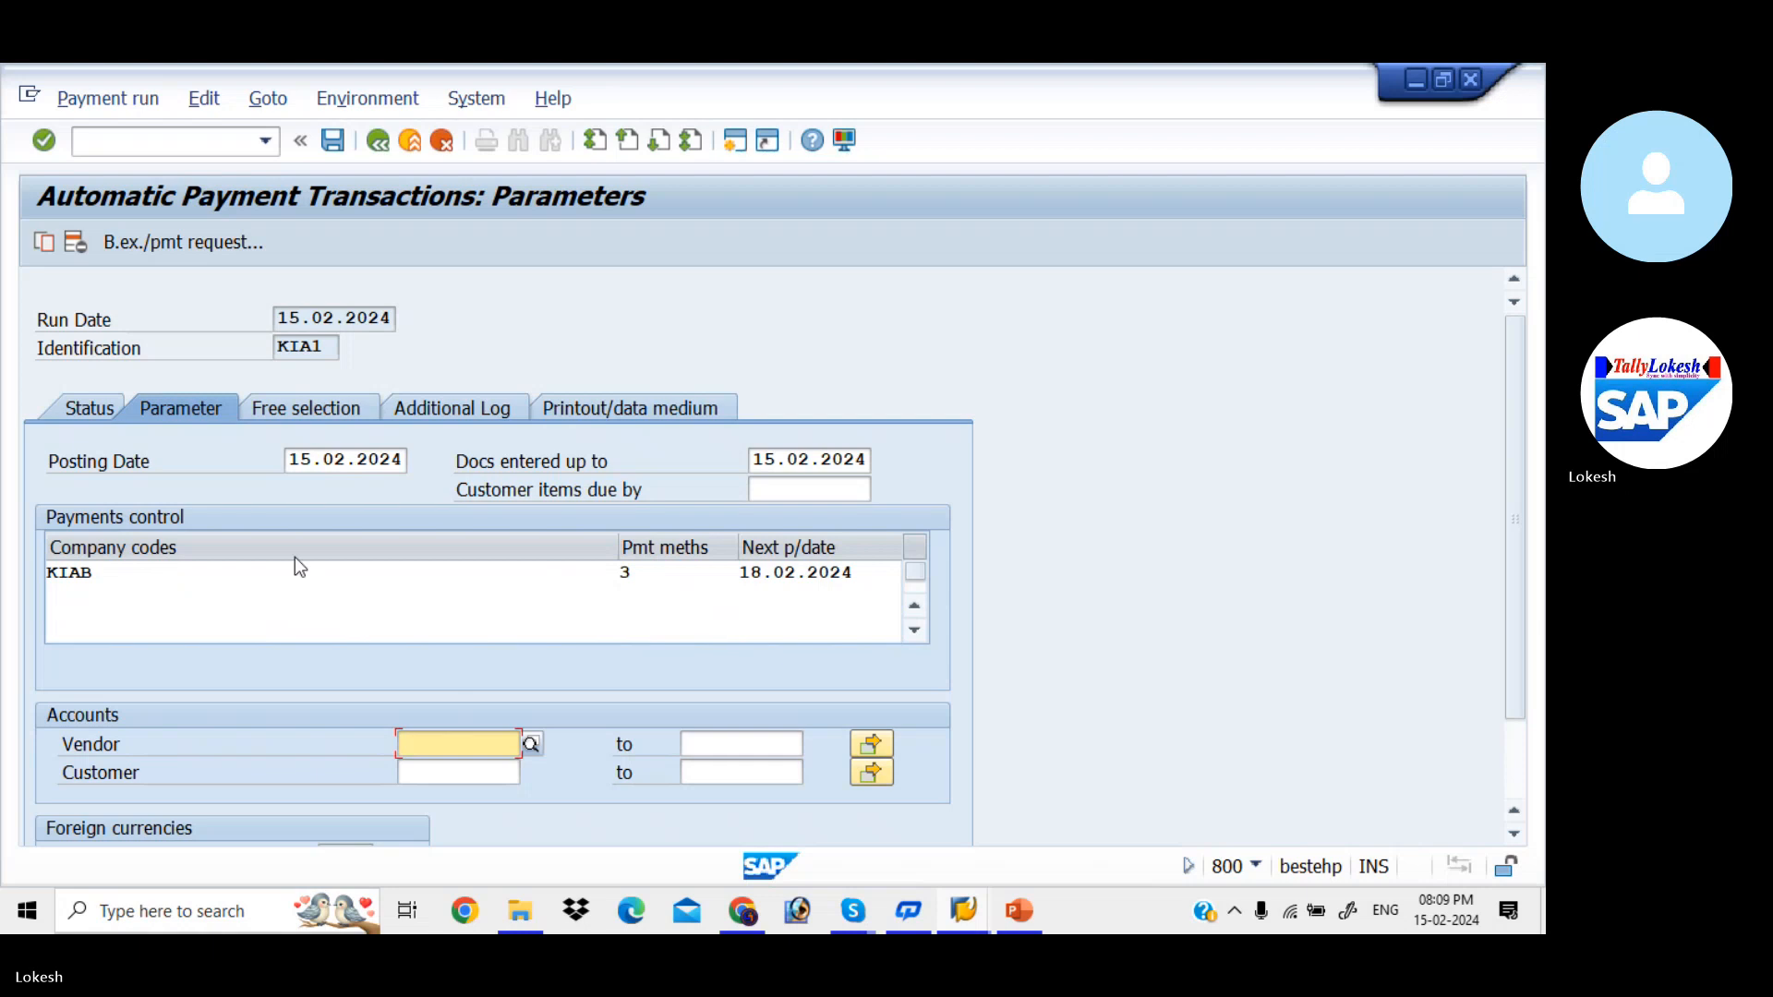
pyautogui.click(530, 748)
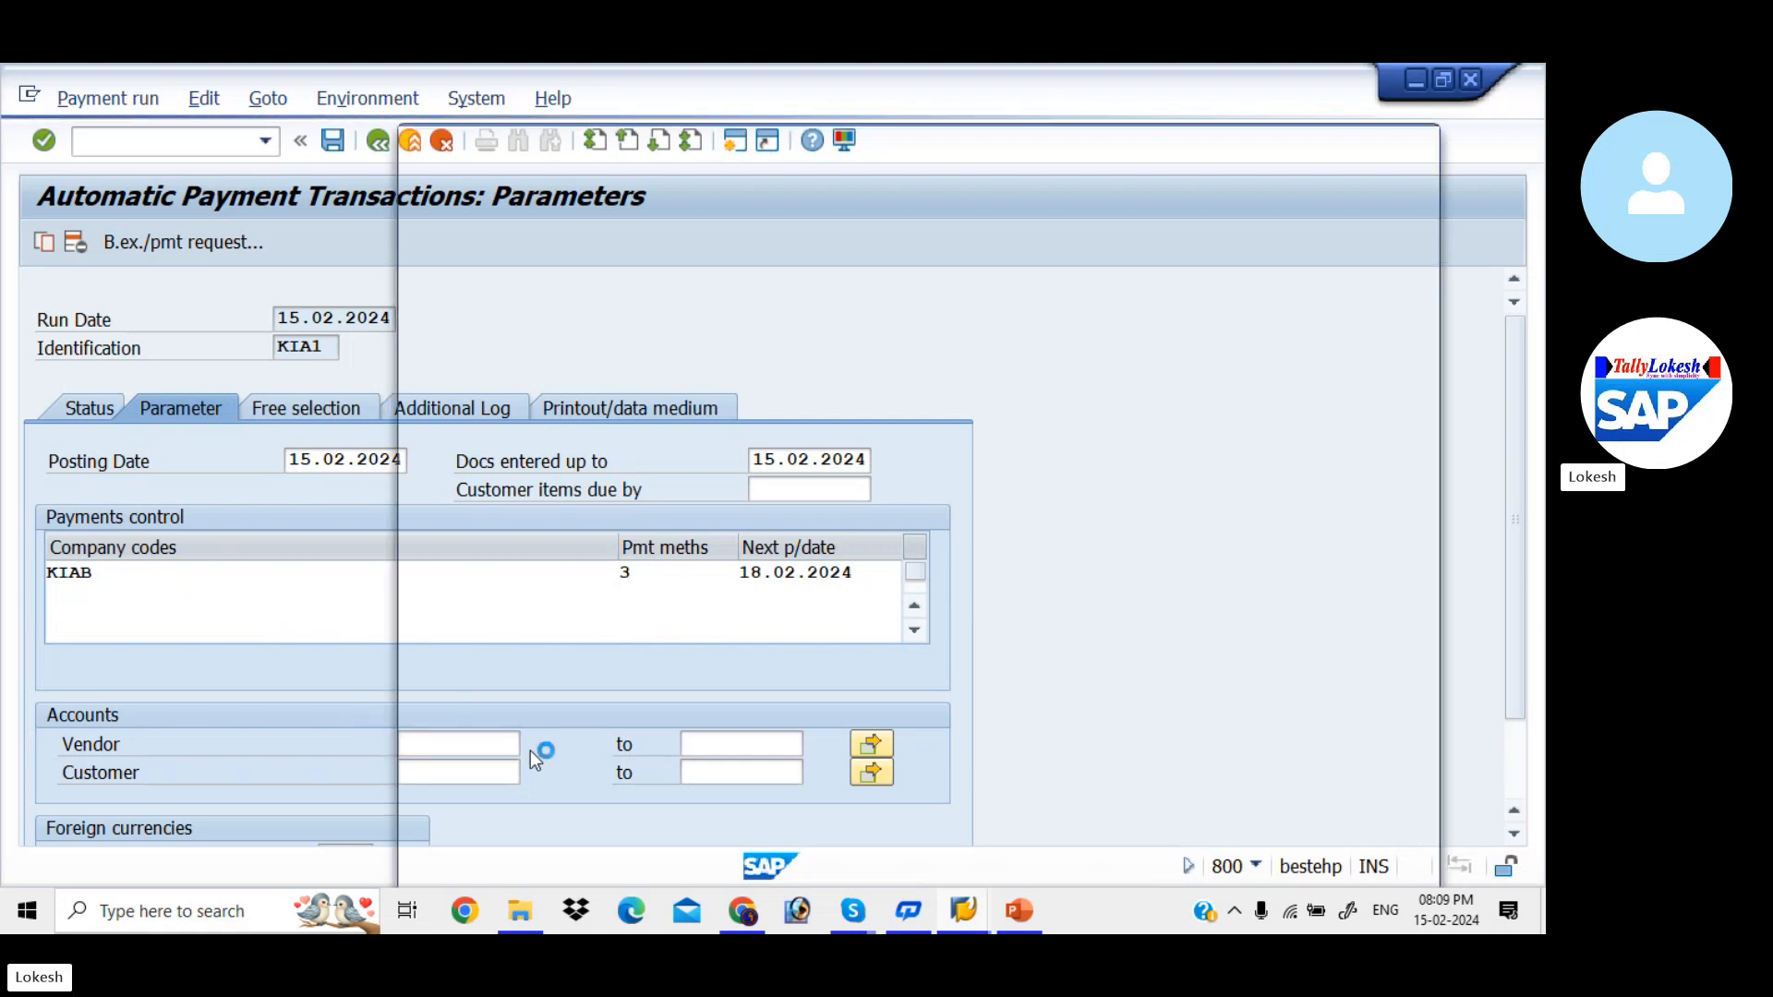
pyautogui.press('Return')
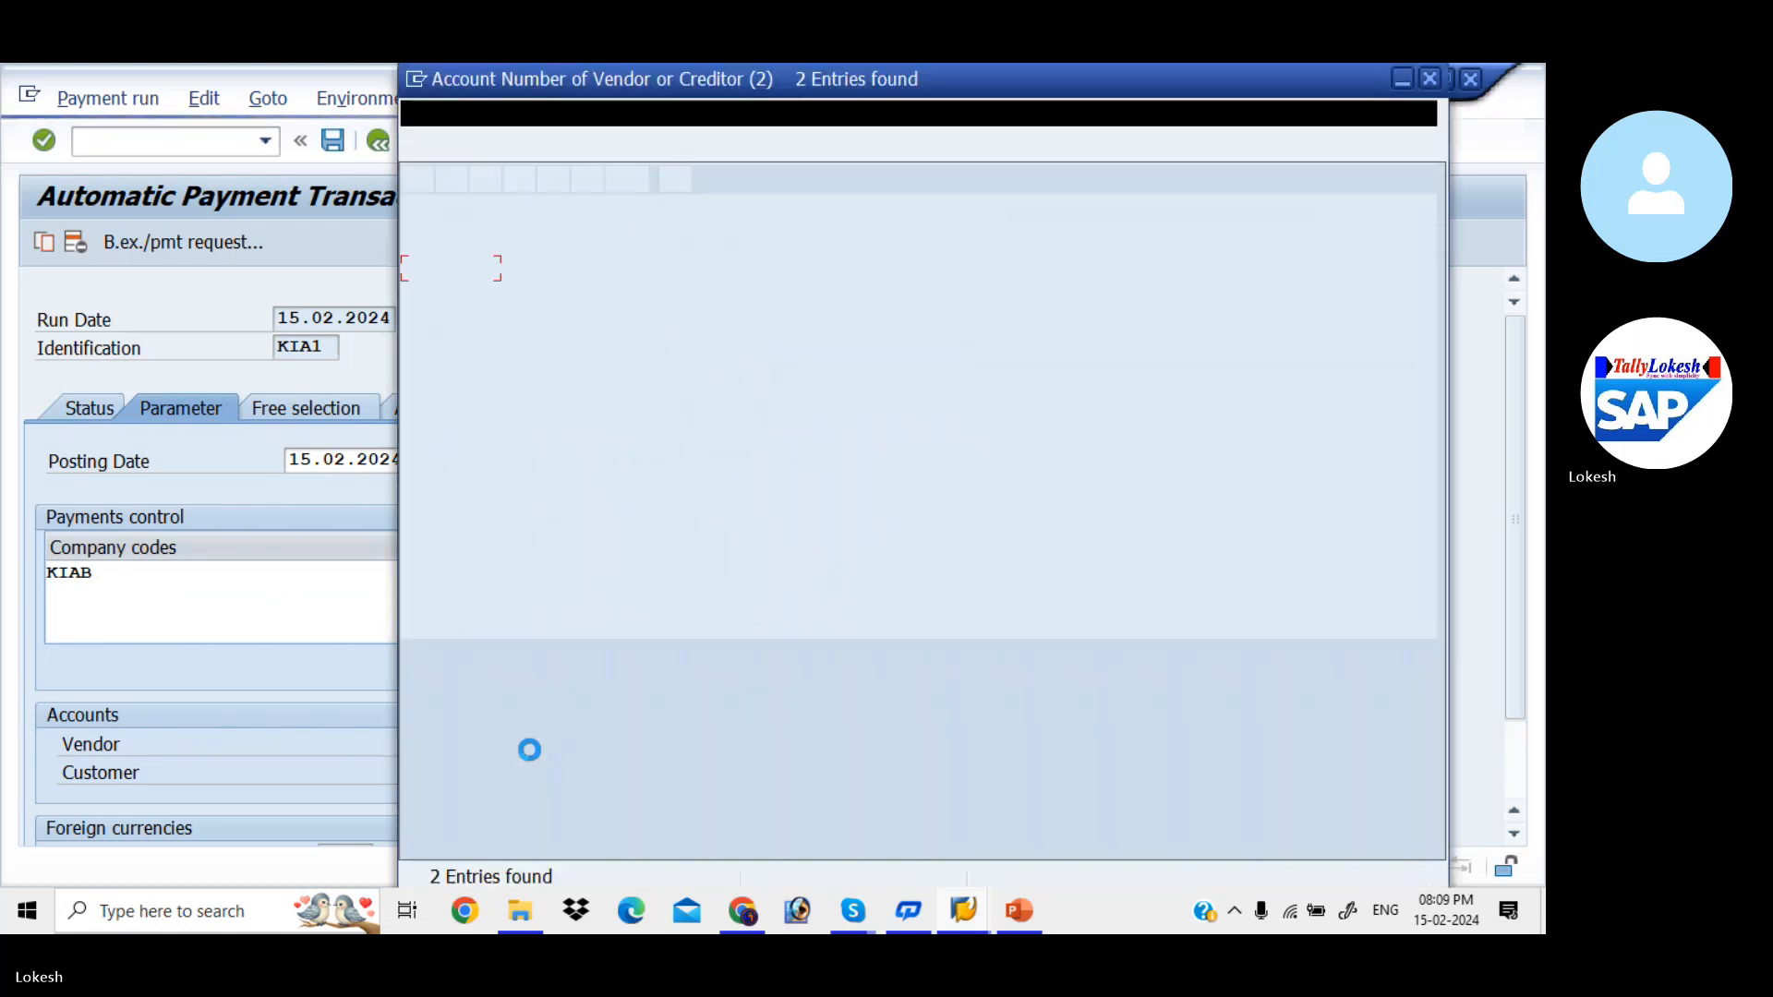
pyautogui.press('Return')
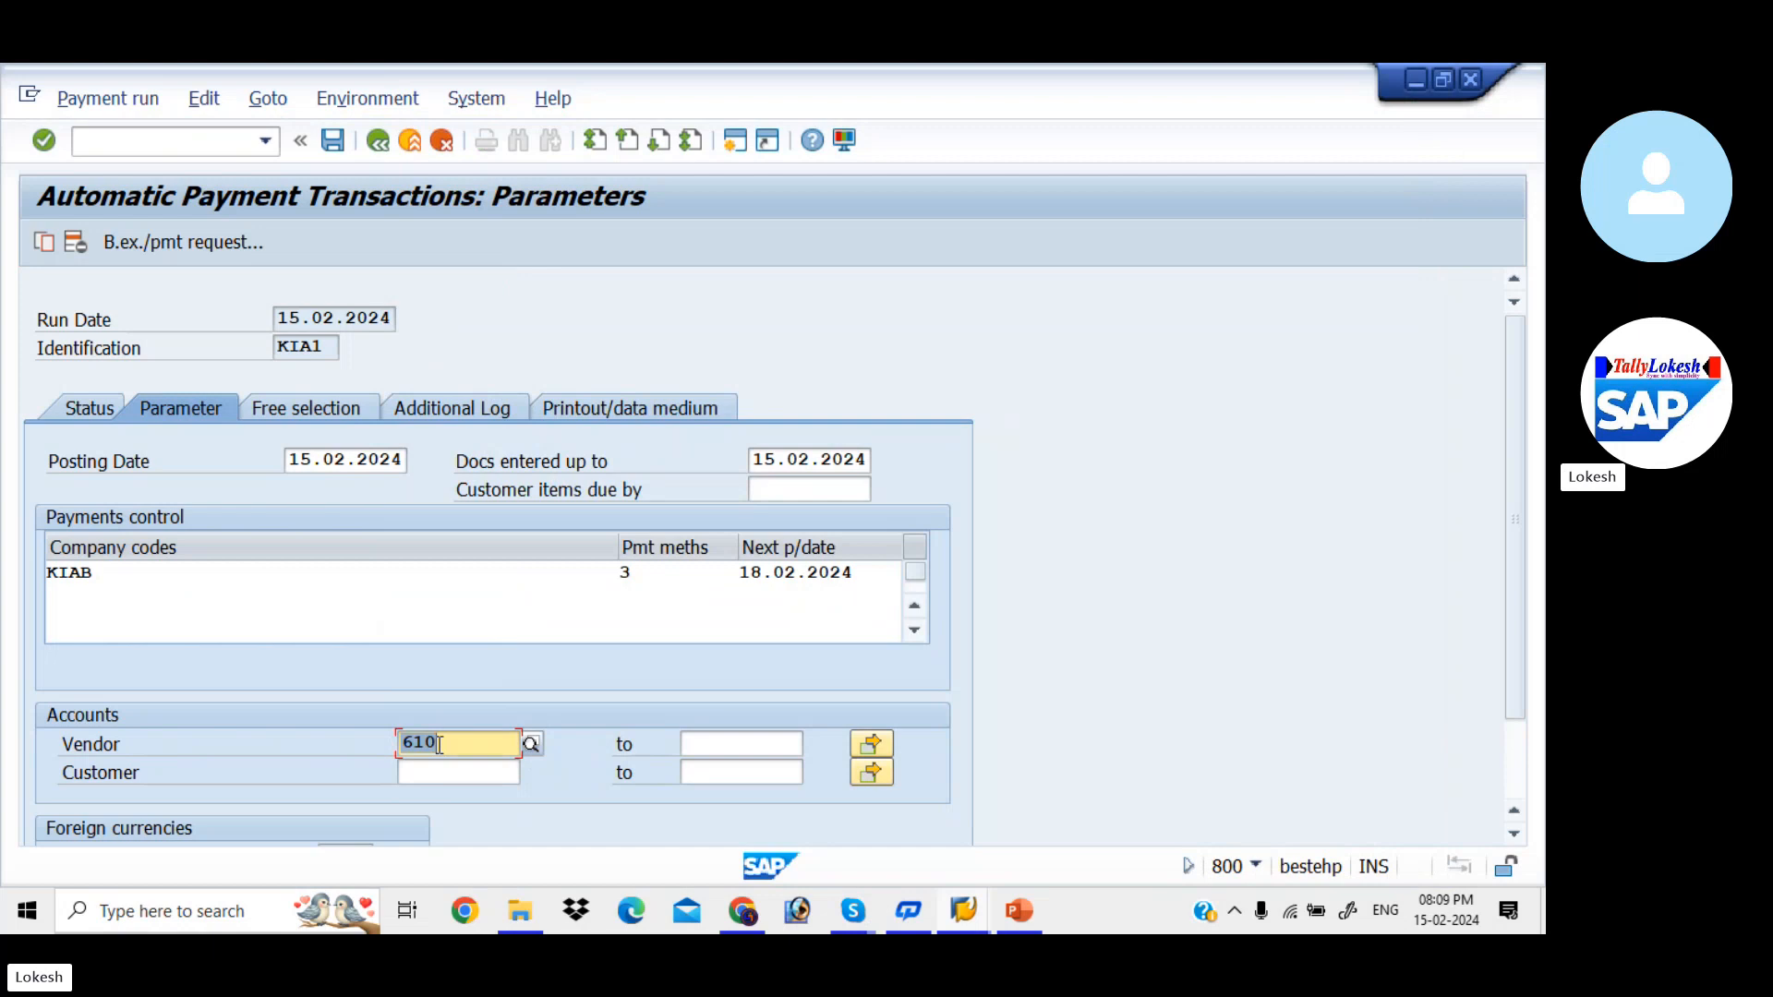
# - Request additional logging of the due date check and payment method selection in all cases for vendor 610, and save the run's data
pyautogui.click(449, 410)
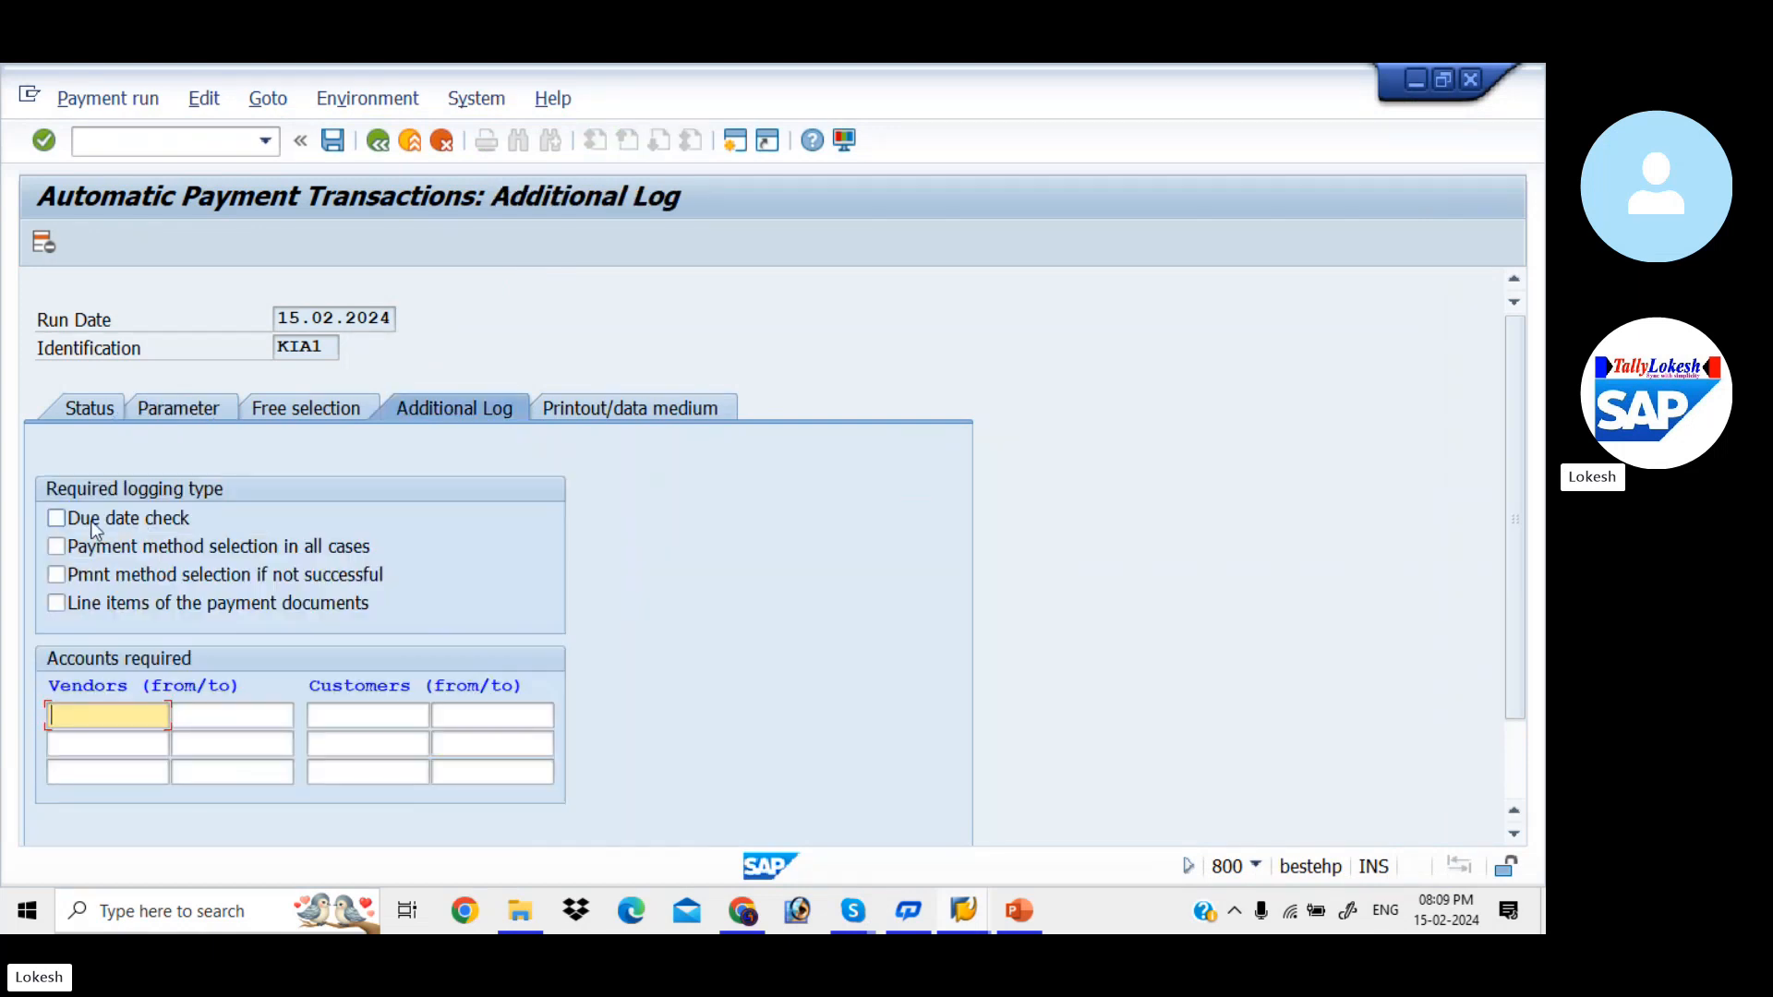
pyautogui.click(56, 519)
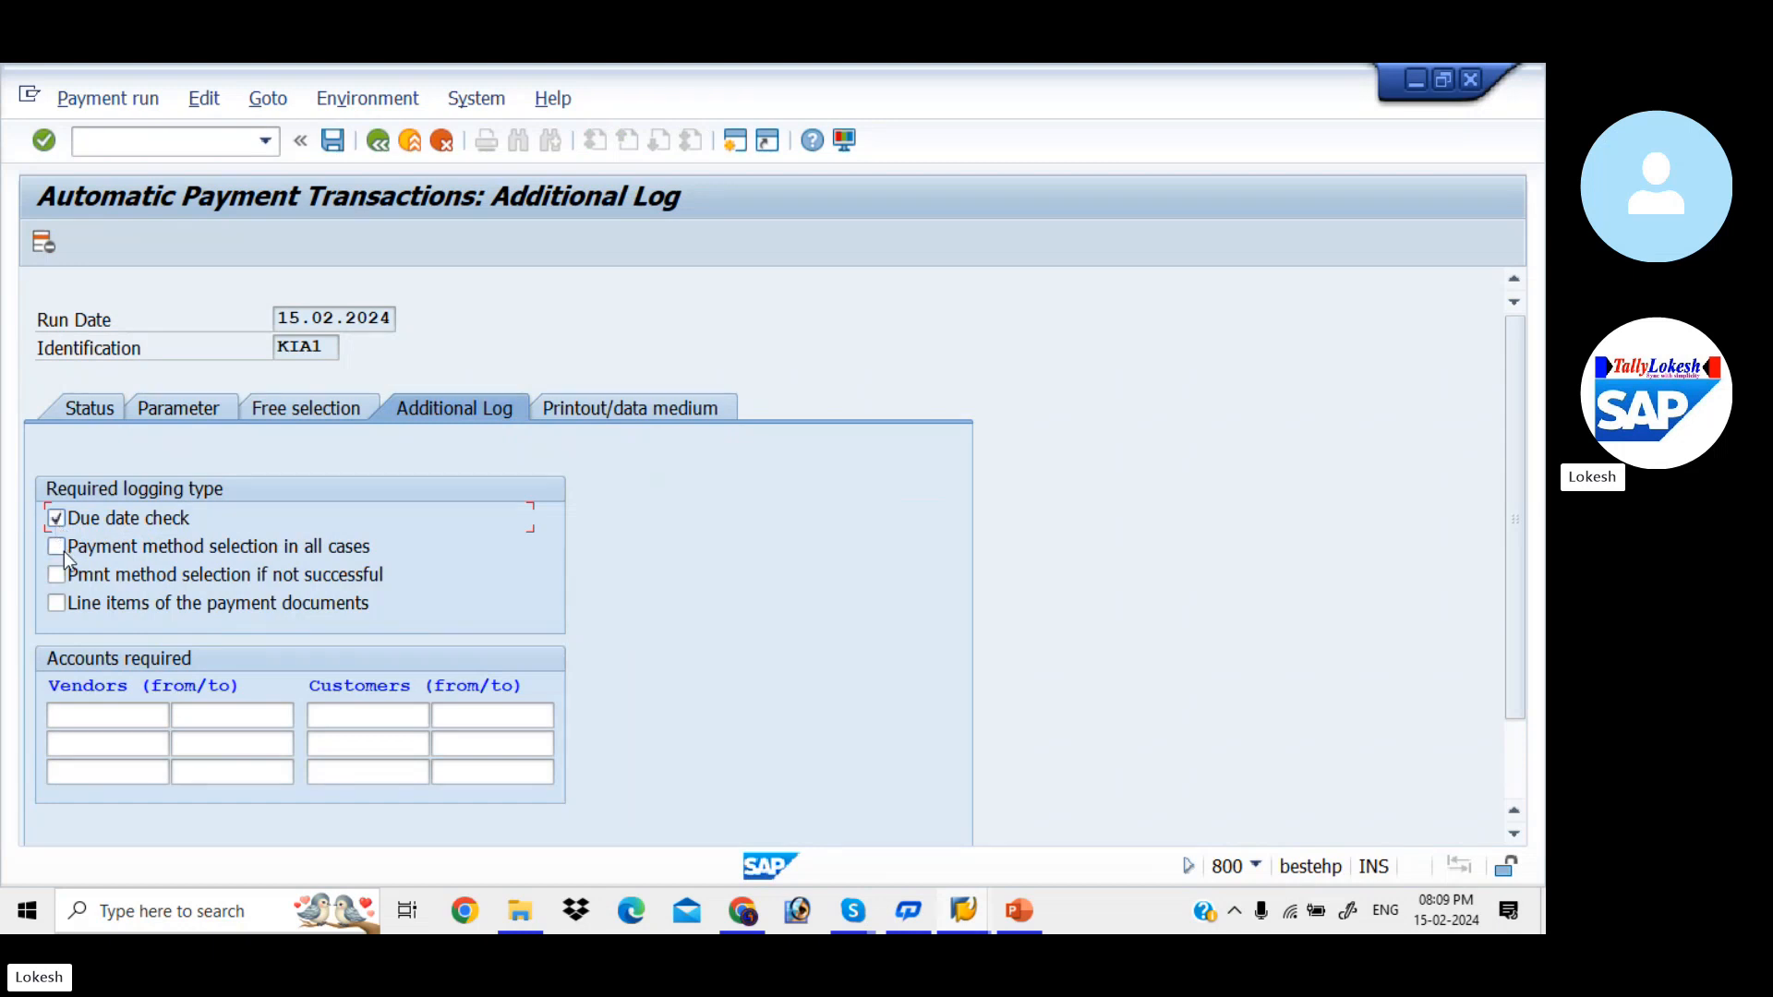
pyautogui.click(57, 546)
pyautogui.click(123, 715)
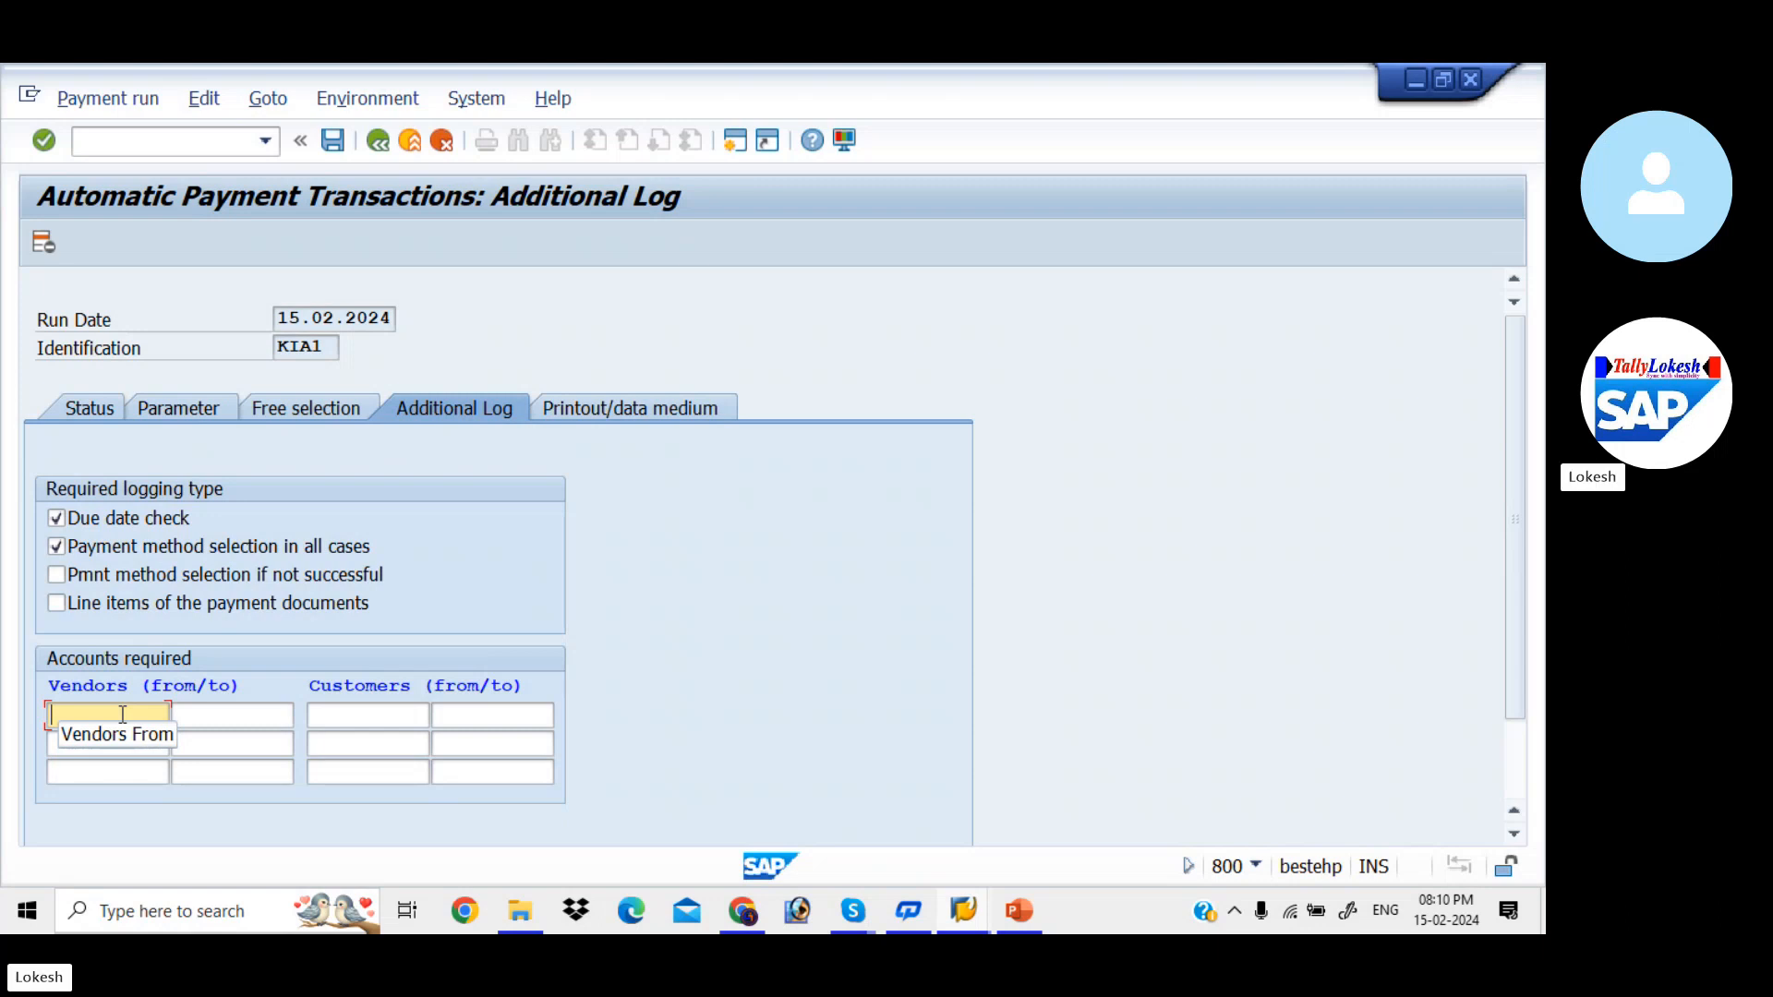
pyautogui.click(123, 714)
pyautogui.press('Down')
pyautogui.press('Tab')
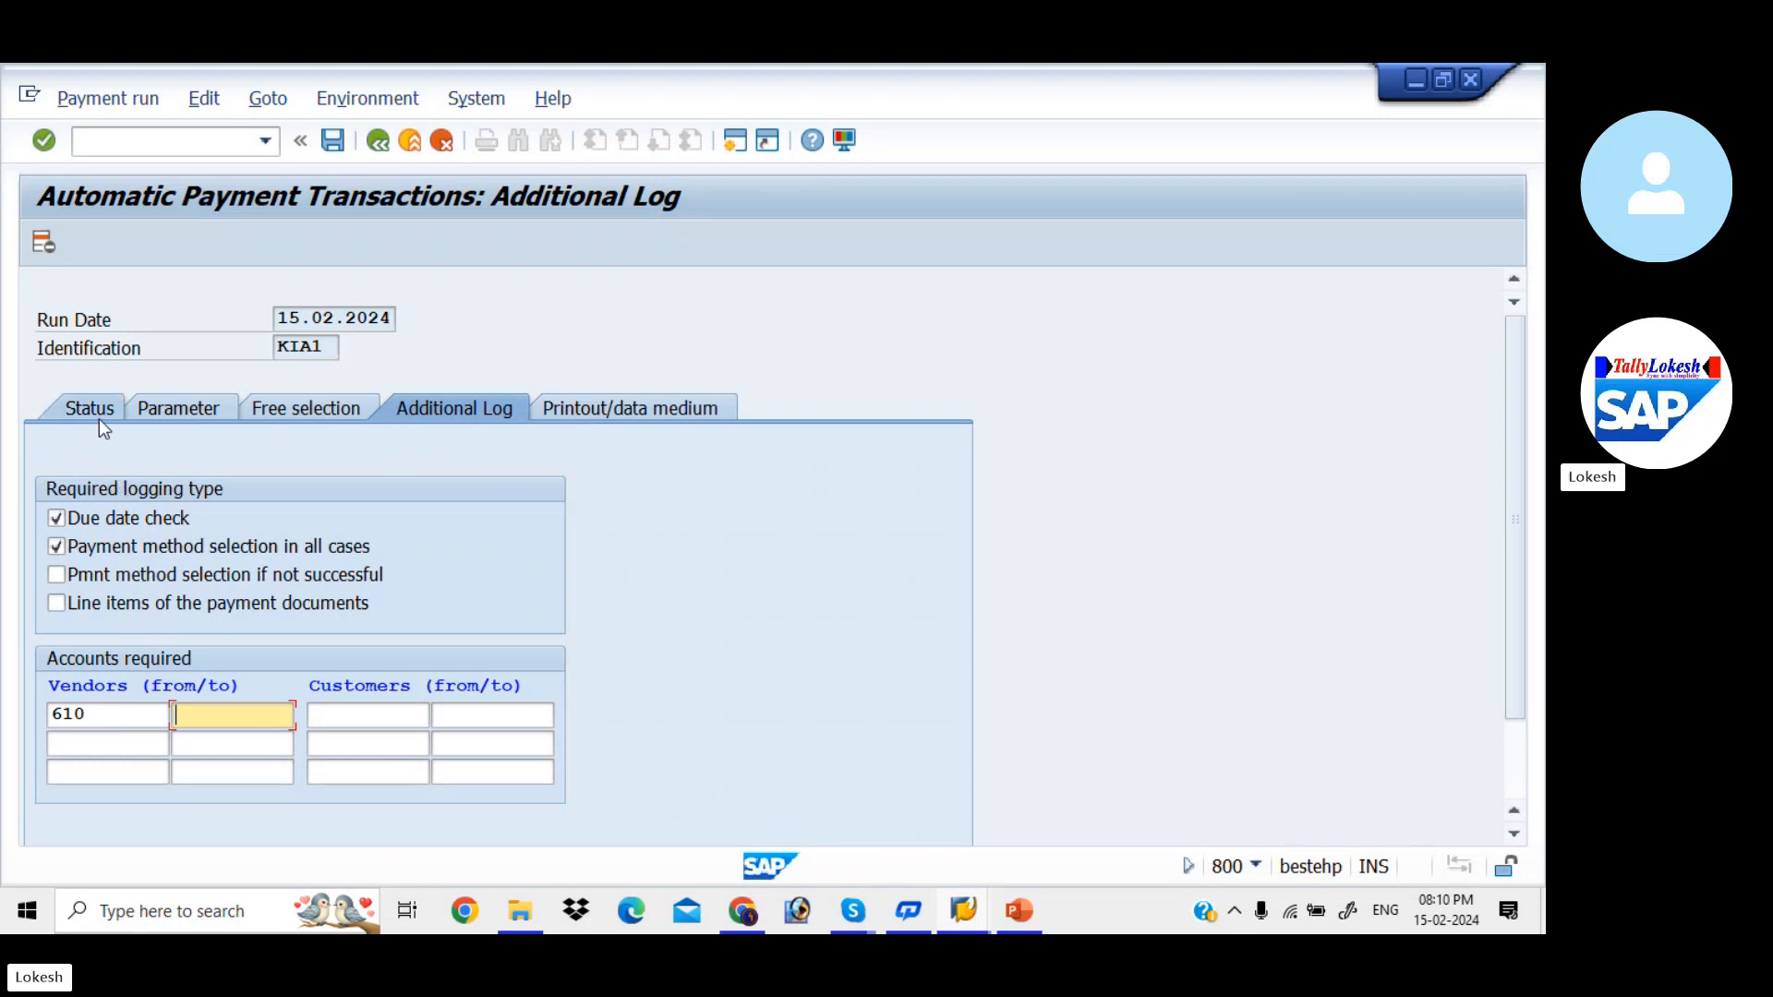
pyautogui.press('F3')
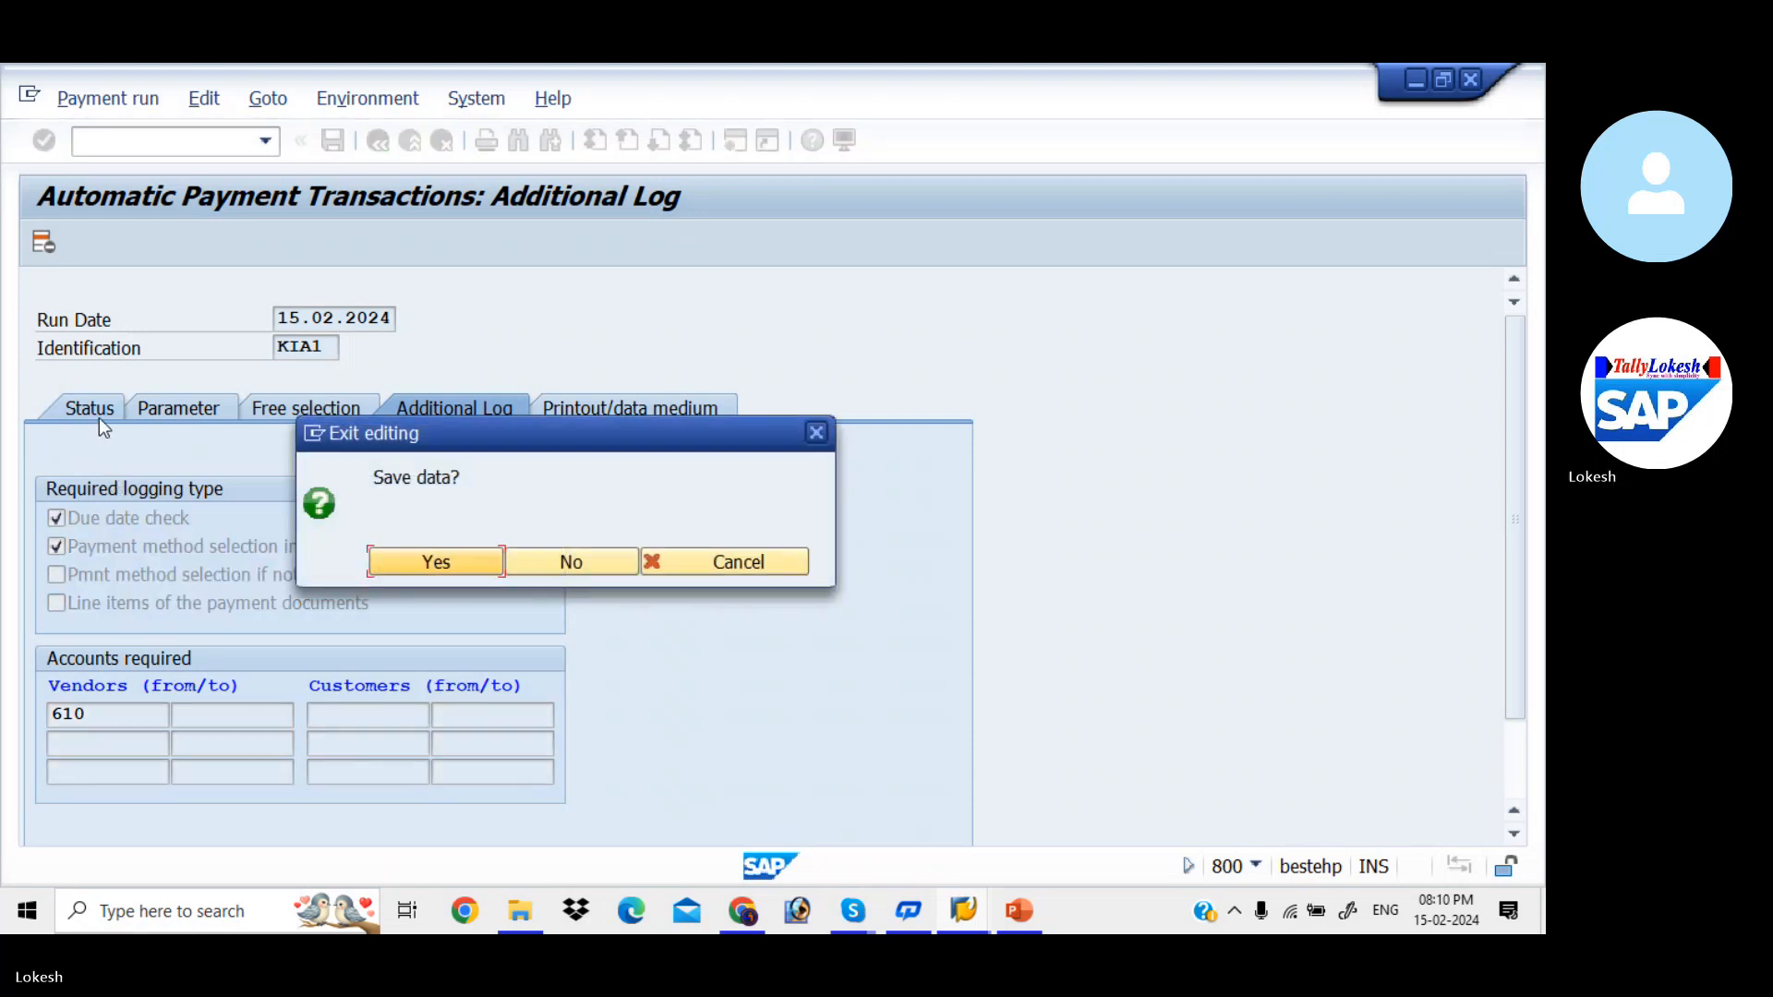
pyautogui.click(489, 569)
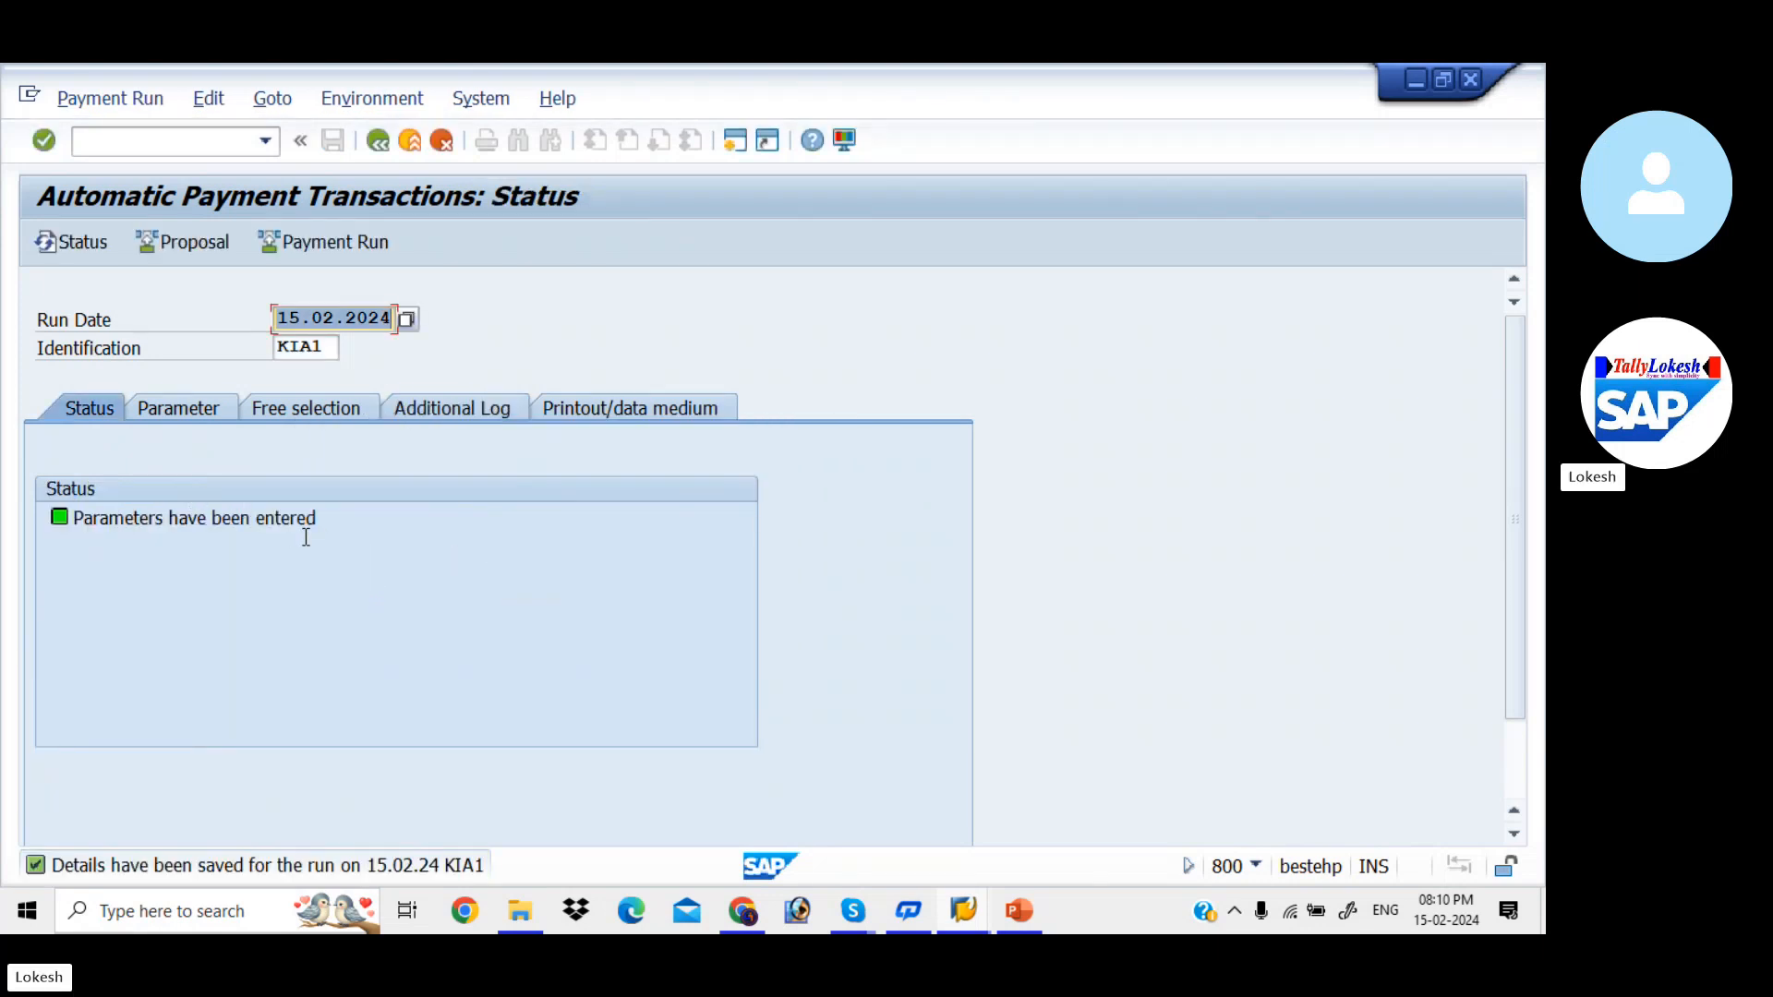
# - Schedule the payment proposal for run KIA1 to start immediately and refresh the status until it is created
pyautogui.click(194, 242)
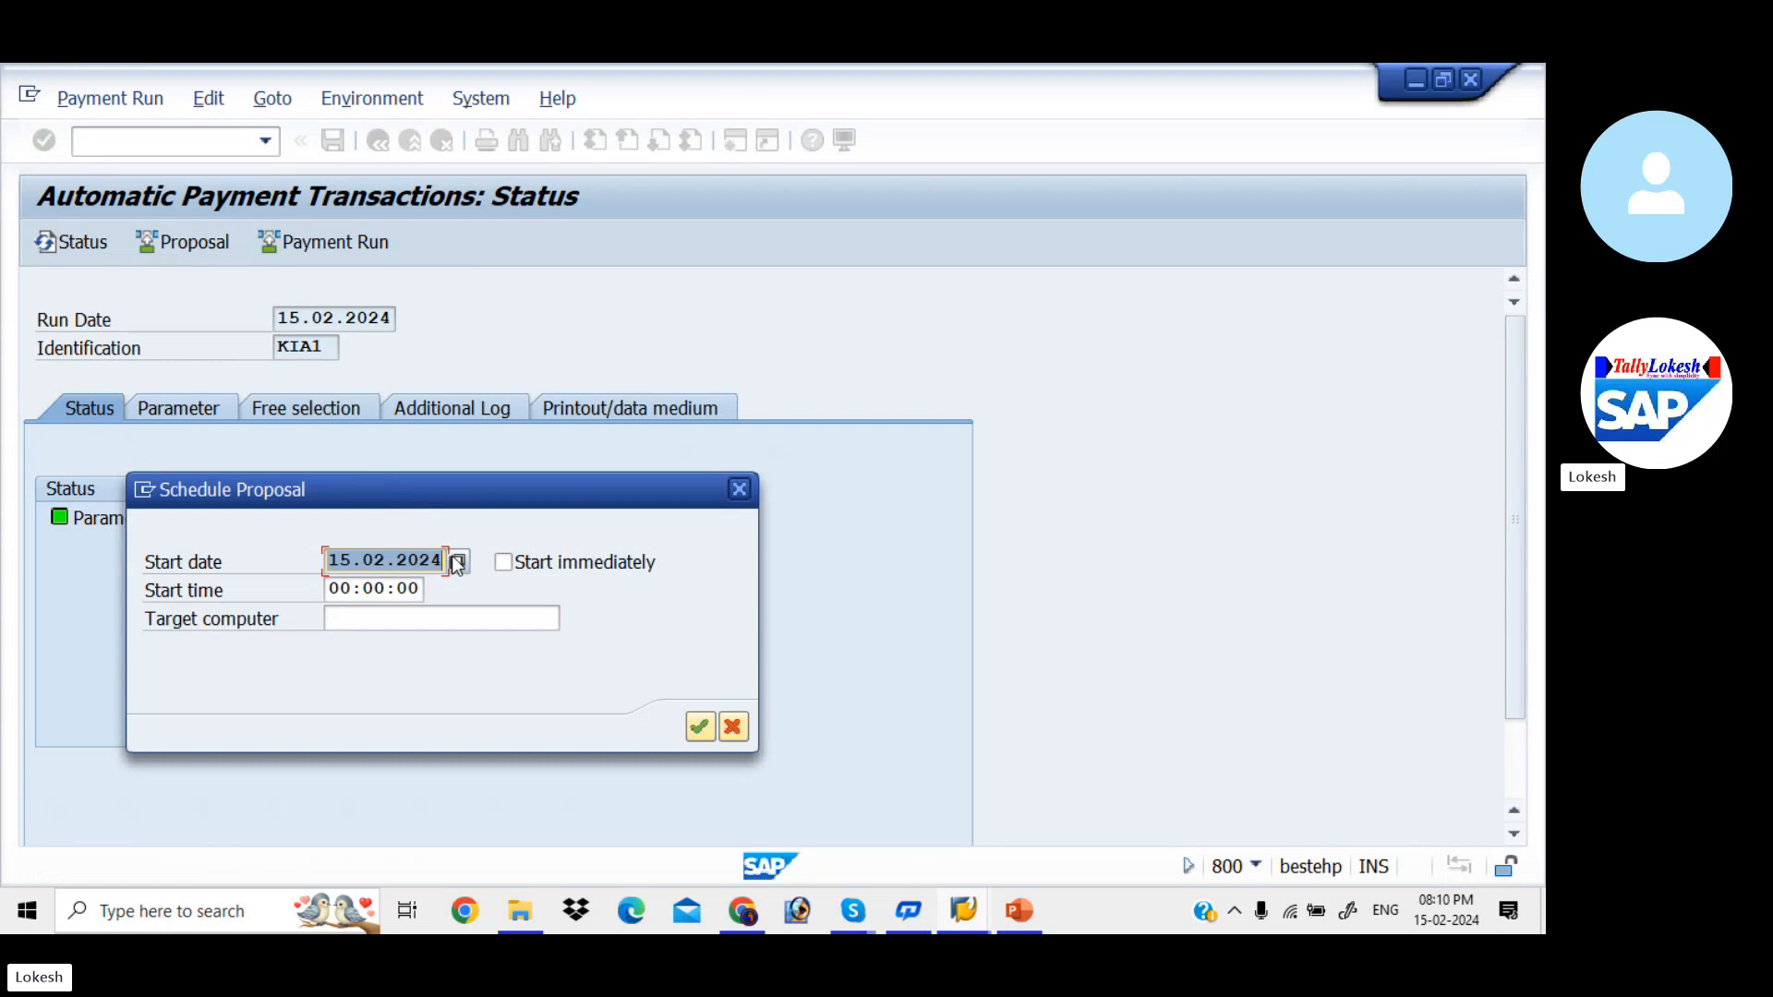
pyautogui.click(506, 567)
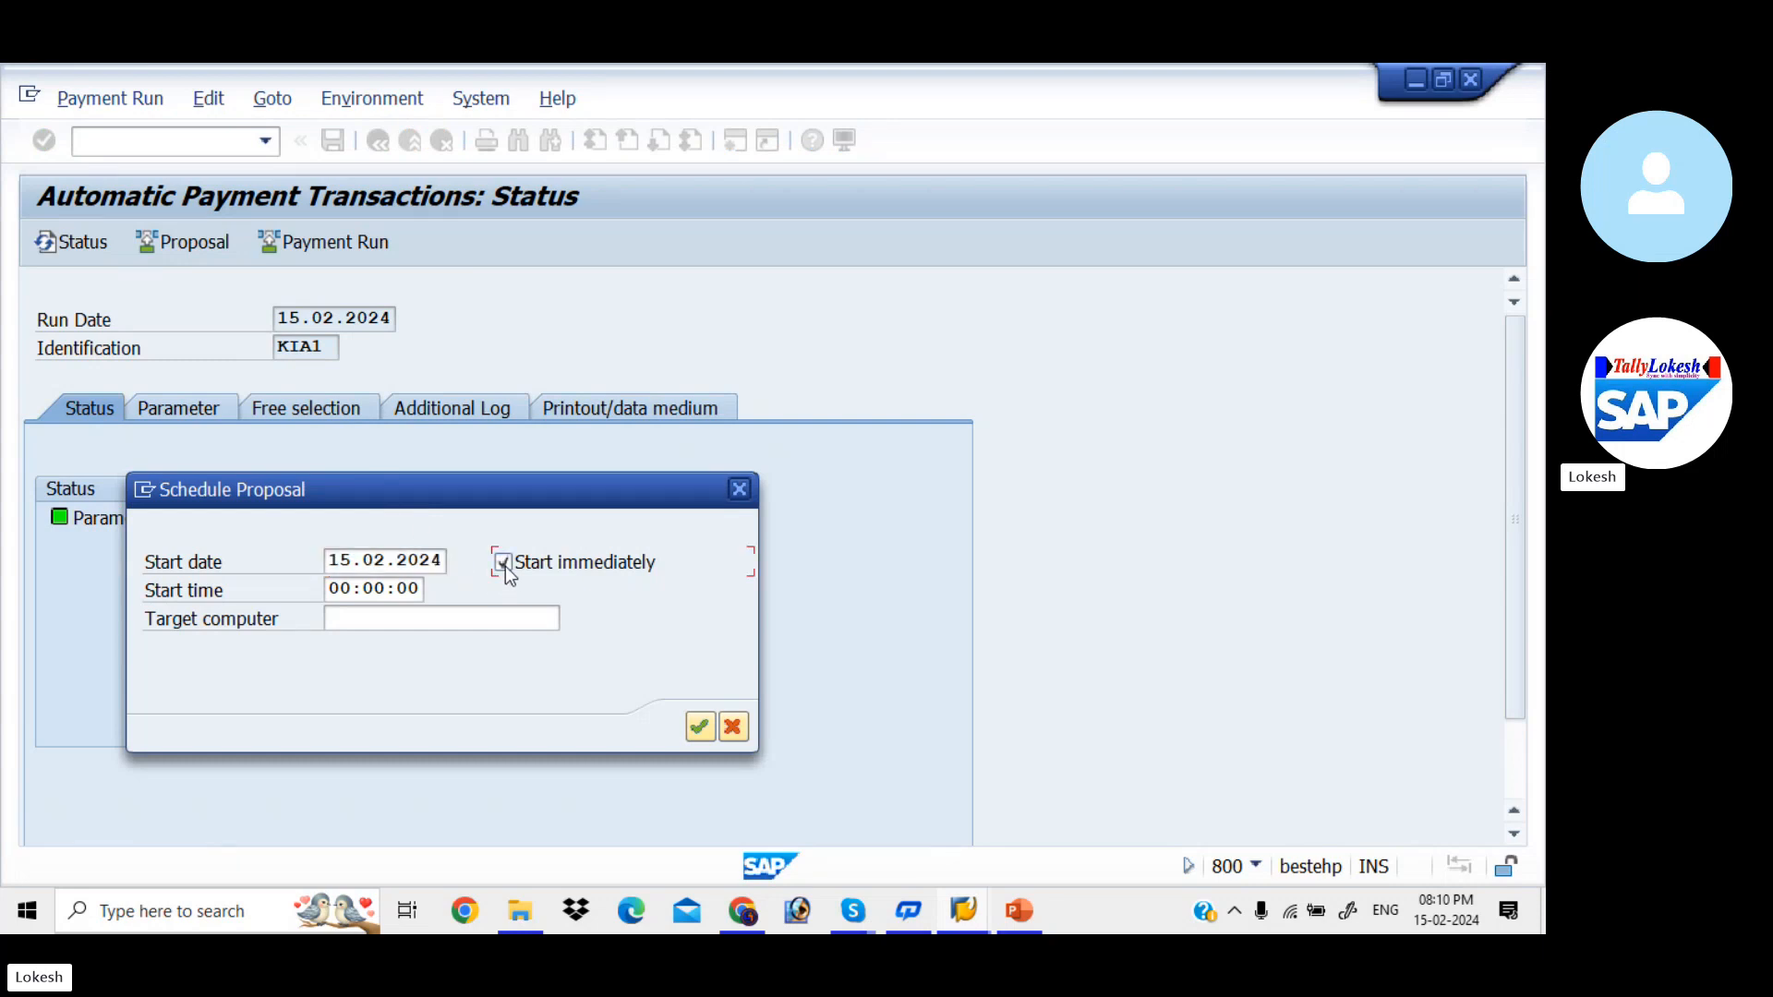
pyautogui.click(700, 729)
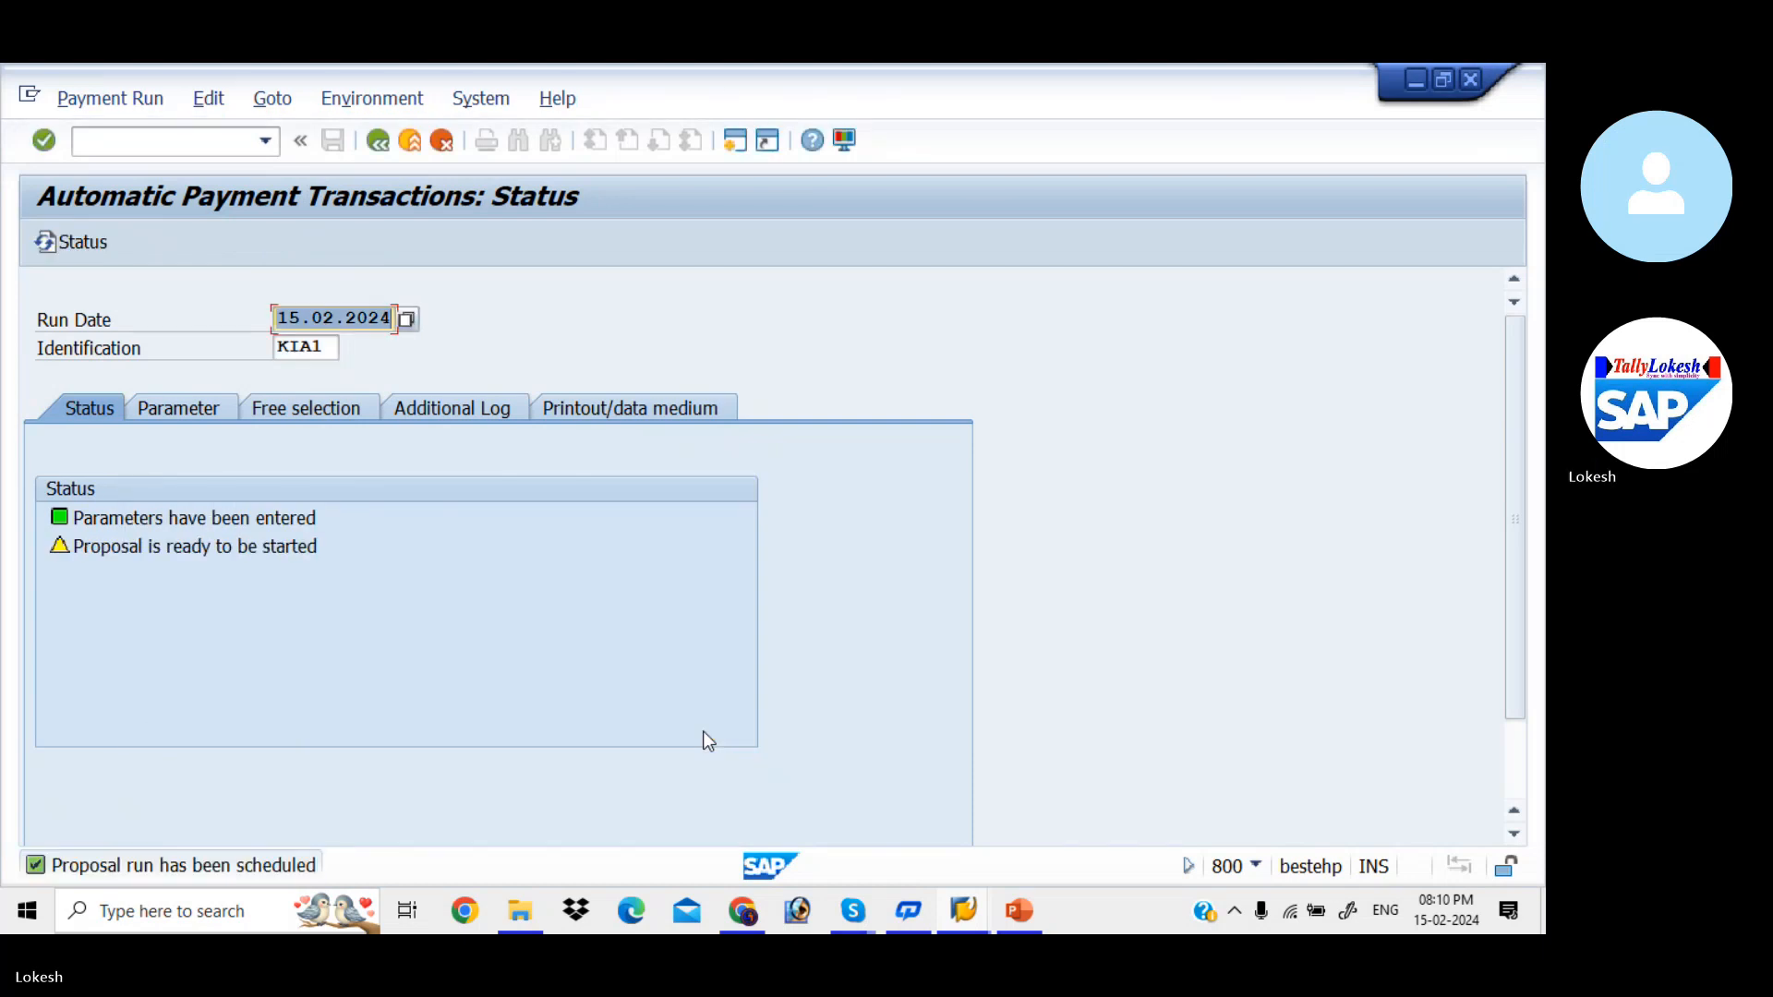
pyautogui.press('Return')
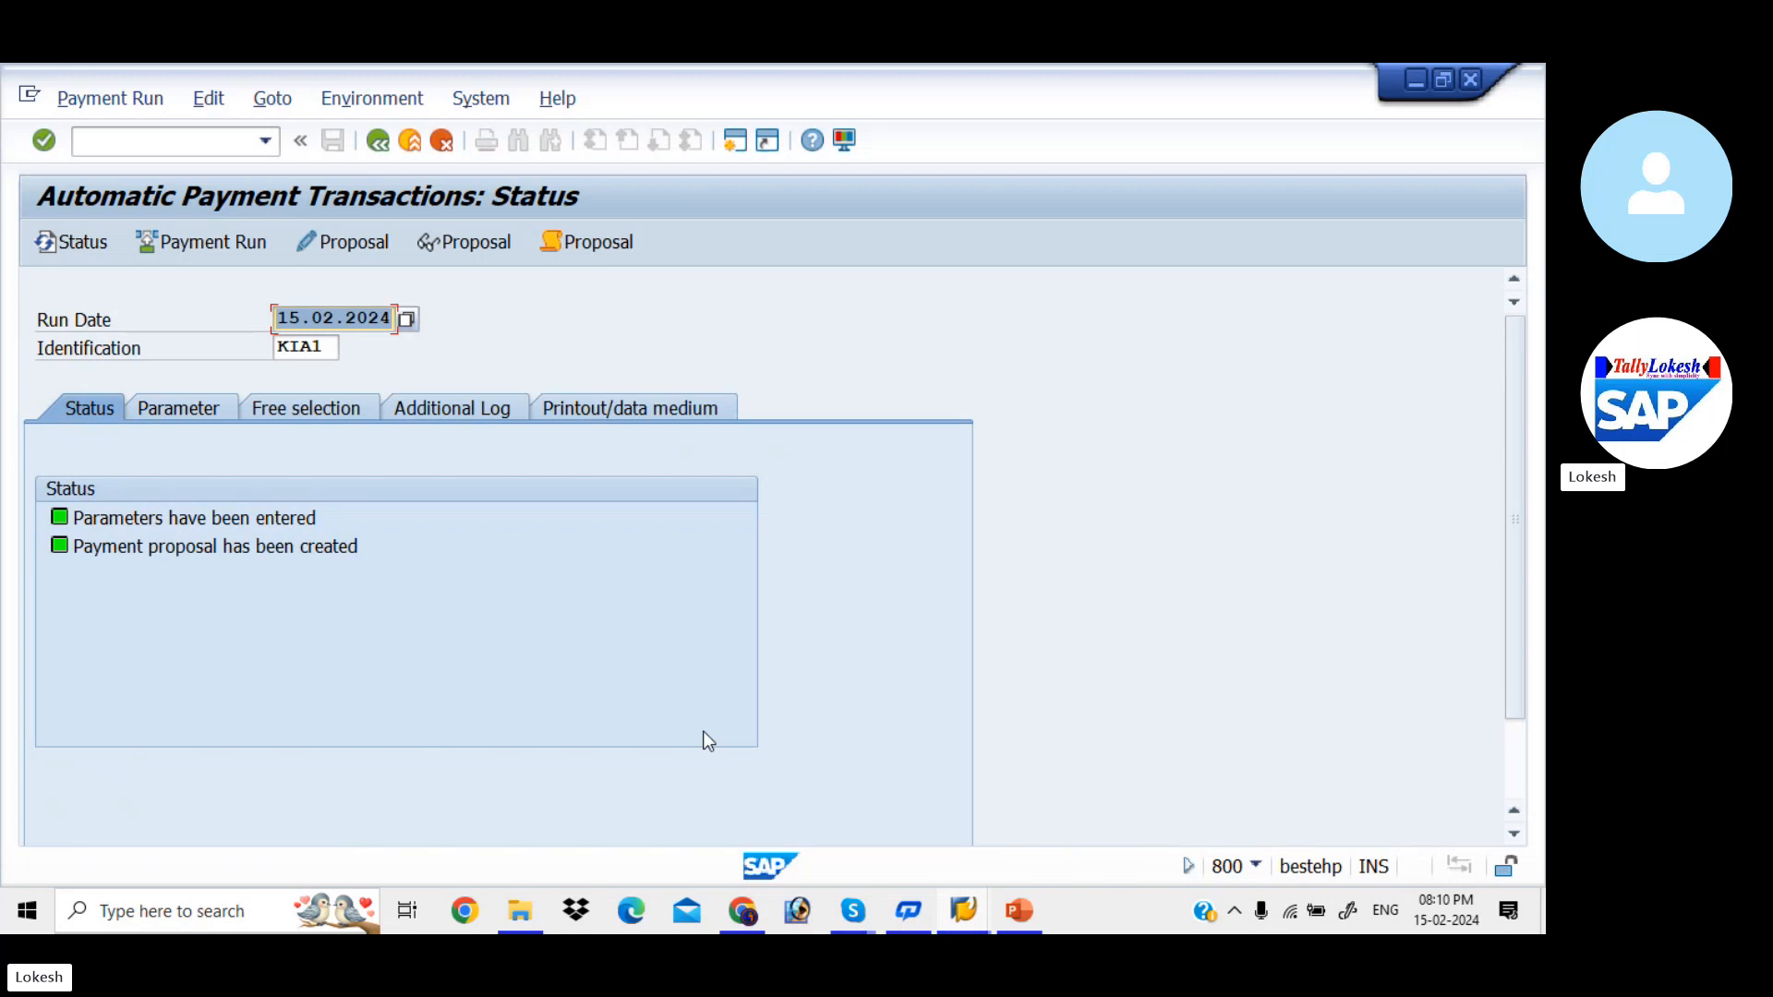
# - Open the payment proposal for all accounting clerks, examine the paid items of vendor 610's payment and return to the run status
pyautogui.click(379, 253)
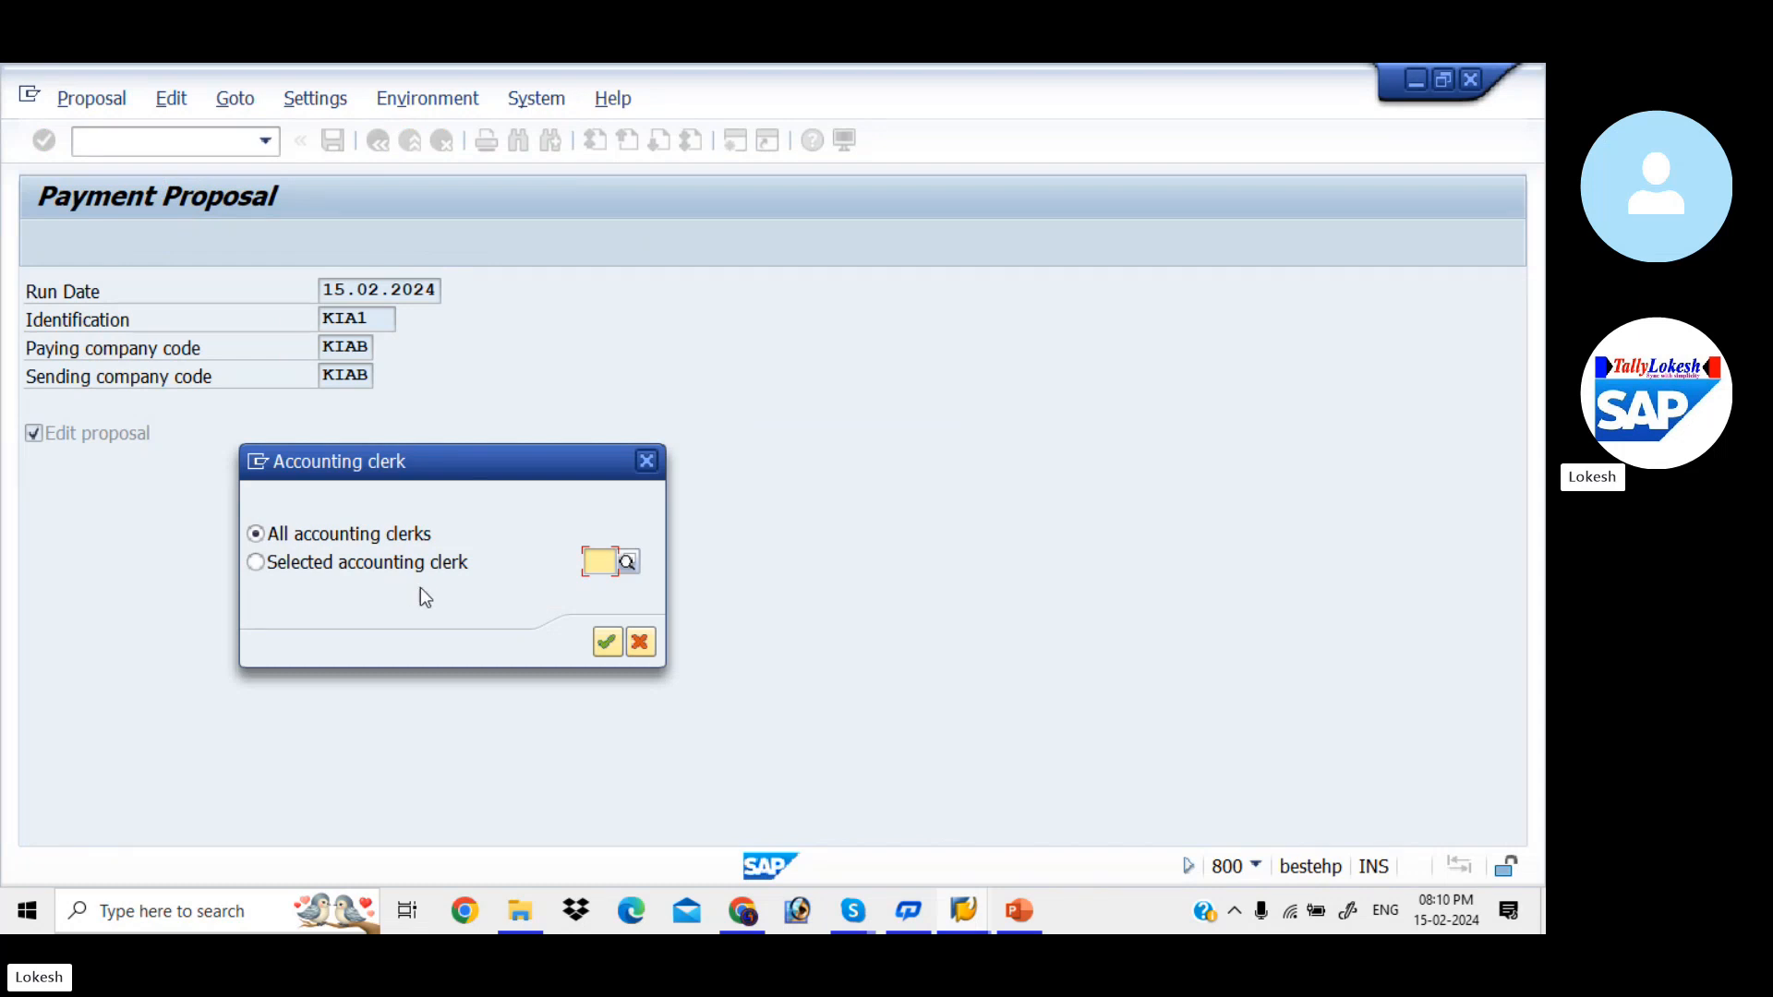
pyautogui.click(610, 643)
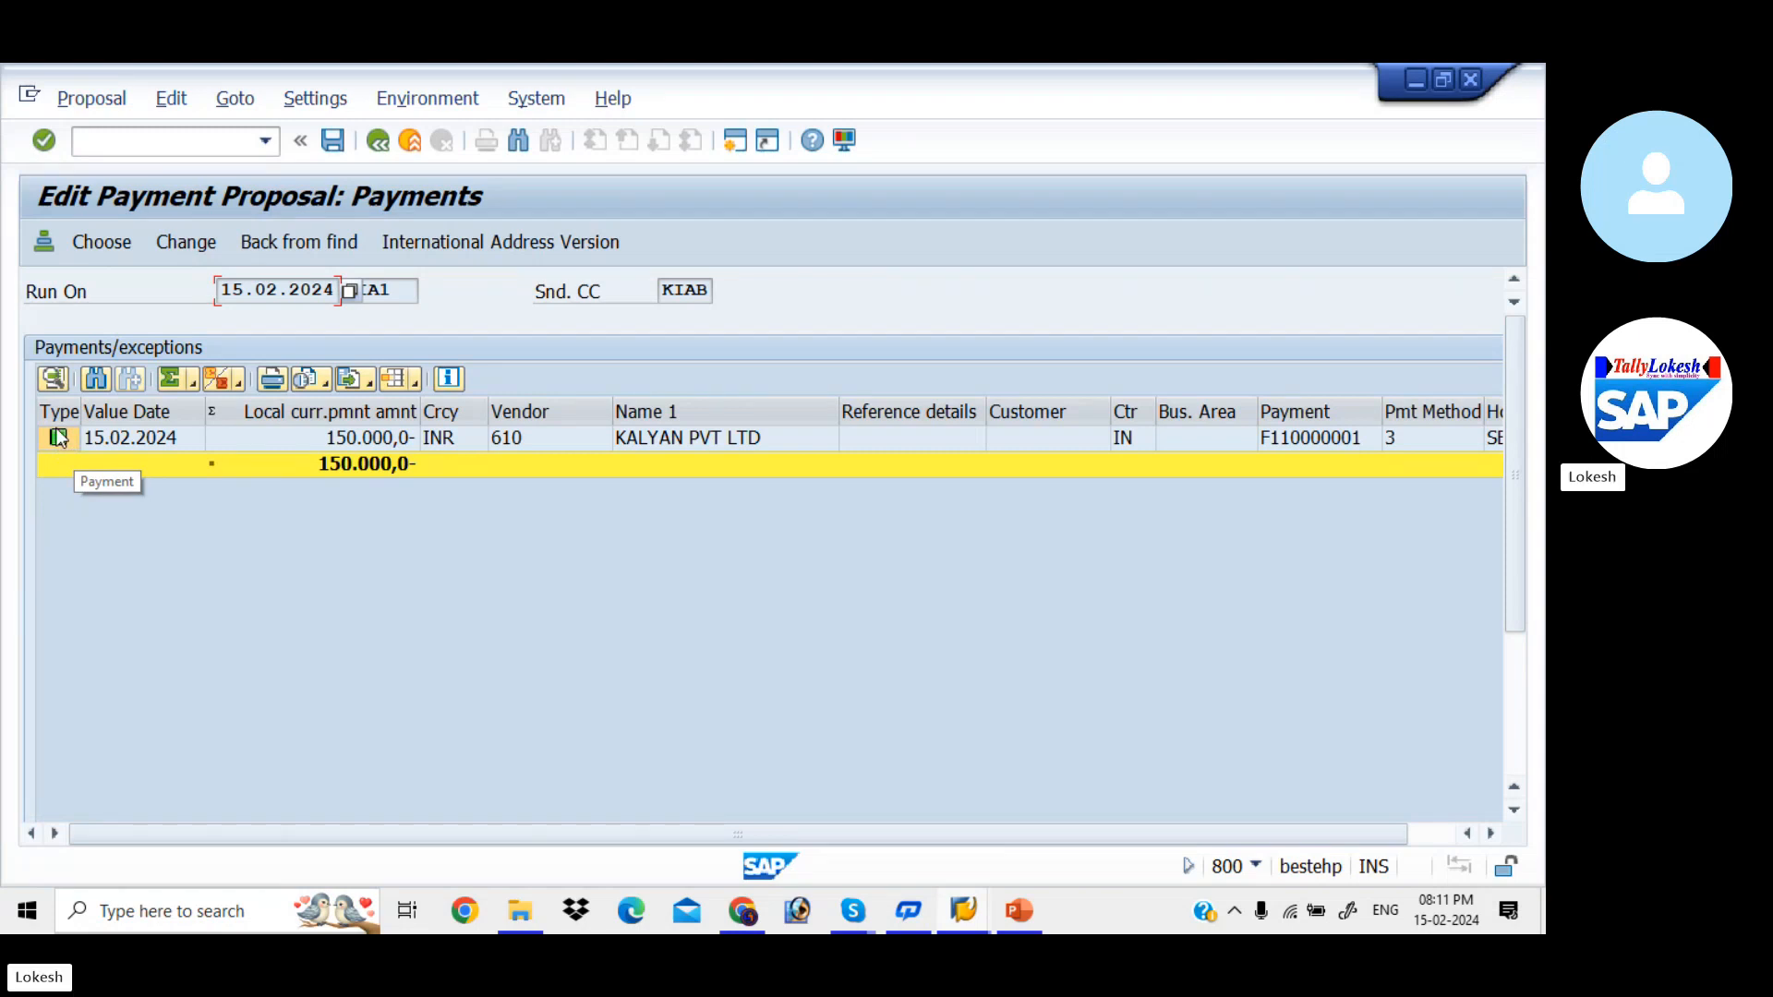
pyautogui.doubleClick(557, 439)
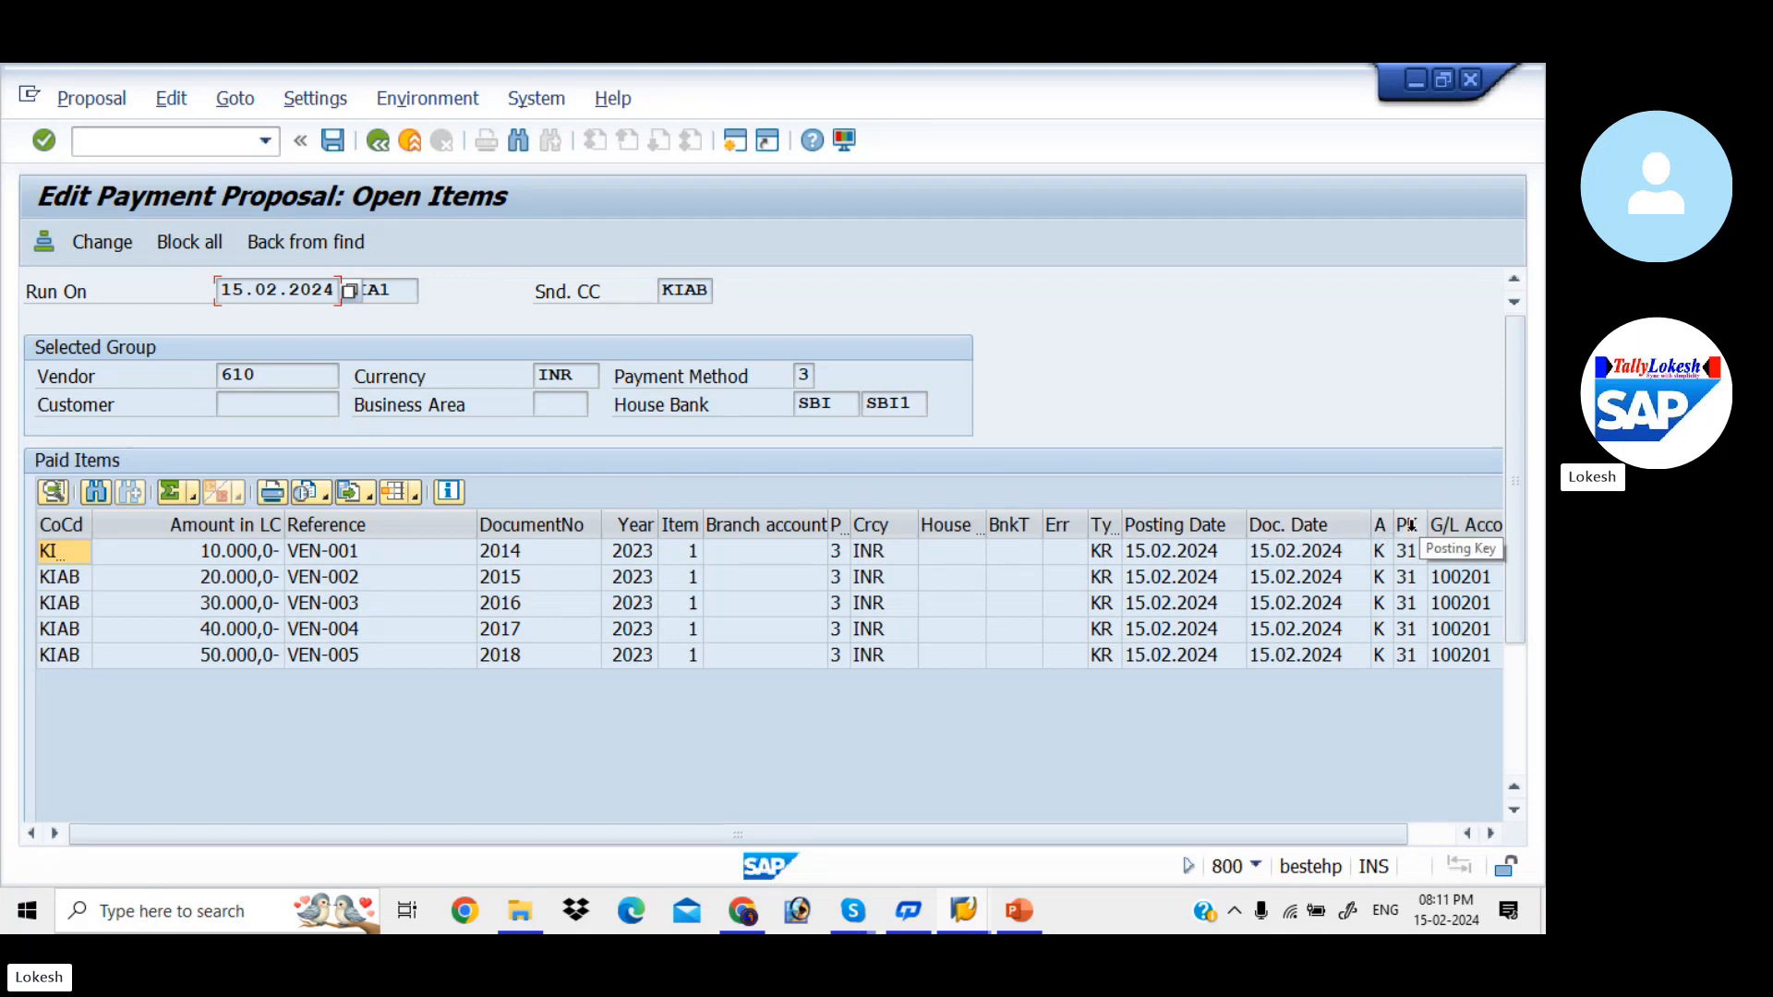
pyautogui.moveTo(1349, 837); pyautogui.dragTo(1356, 834)
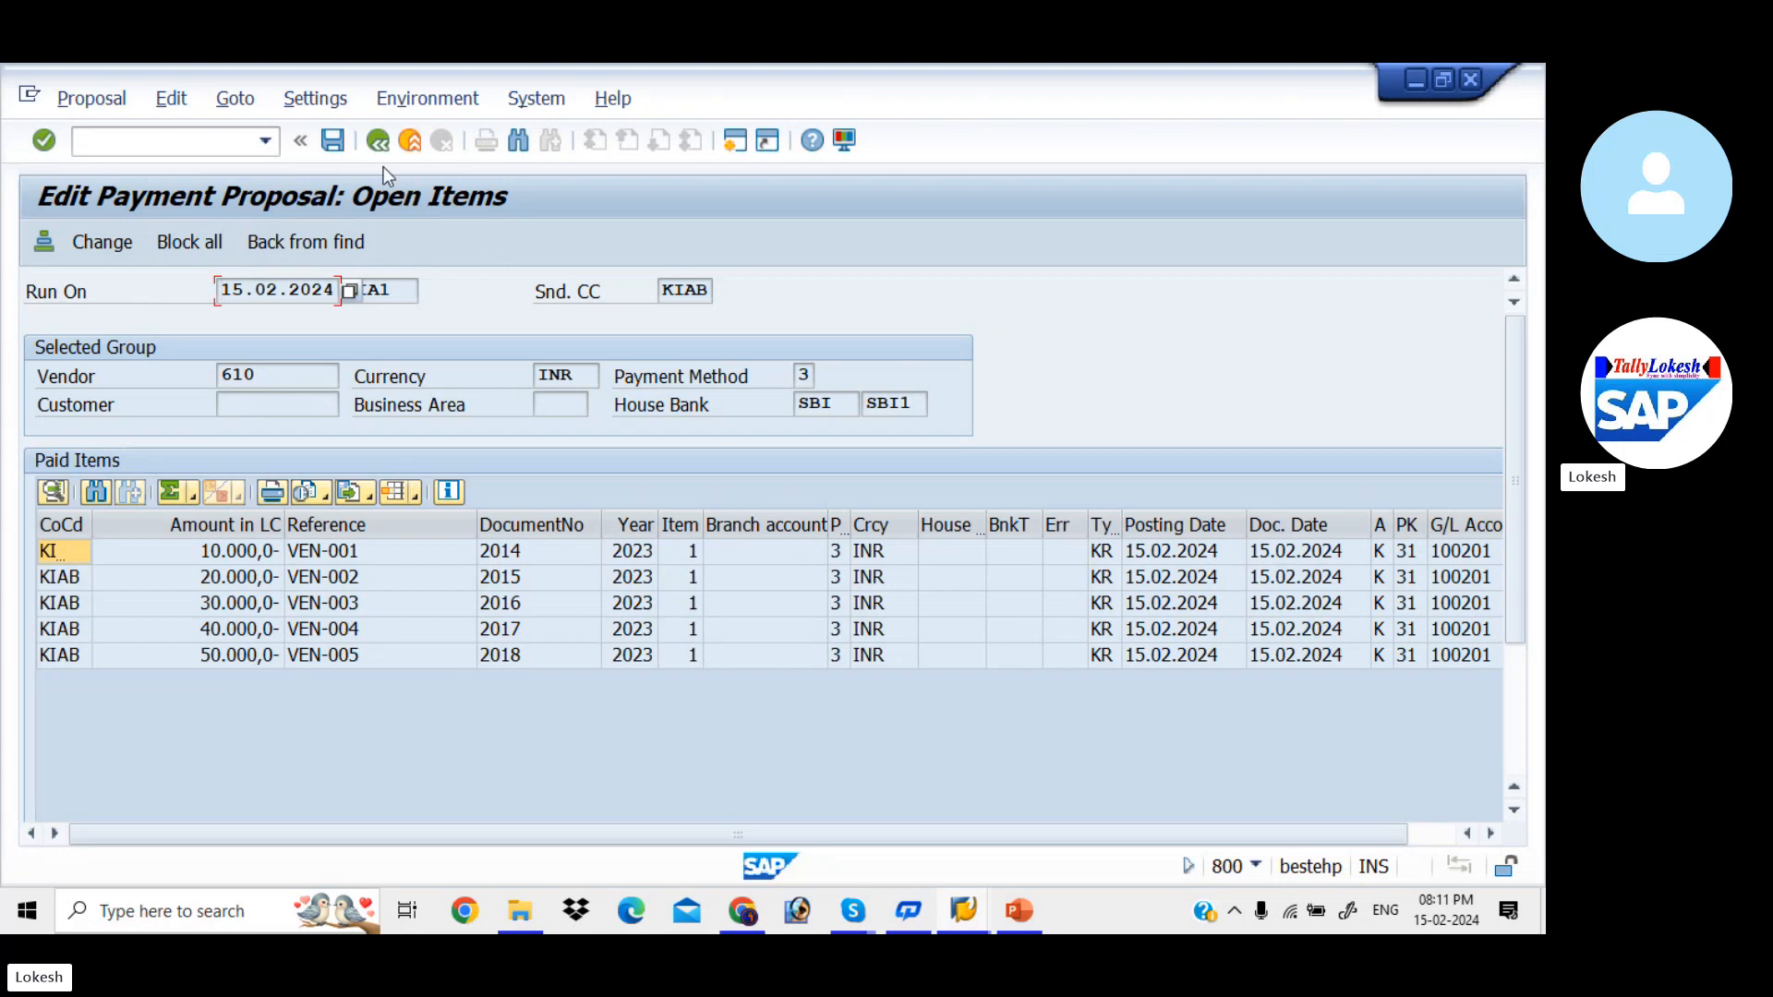
pyautogui.click(380, 140)
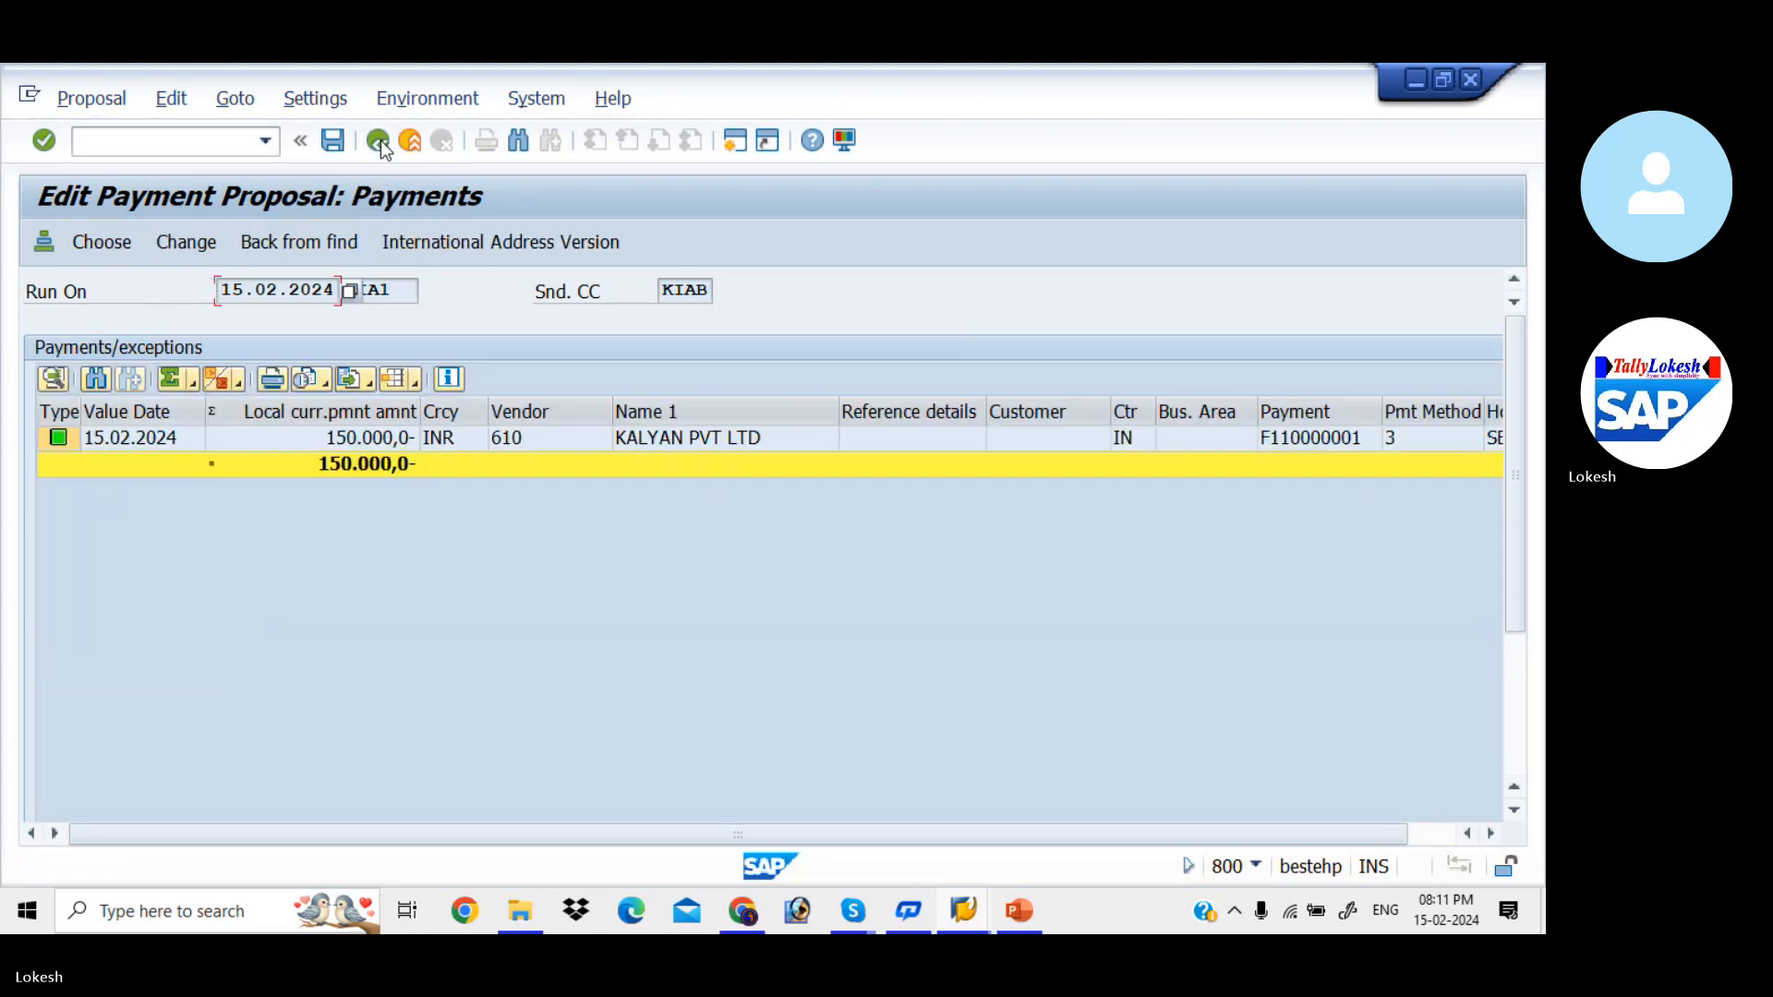
pyautogui.click(333, 140)
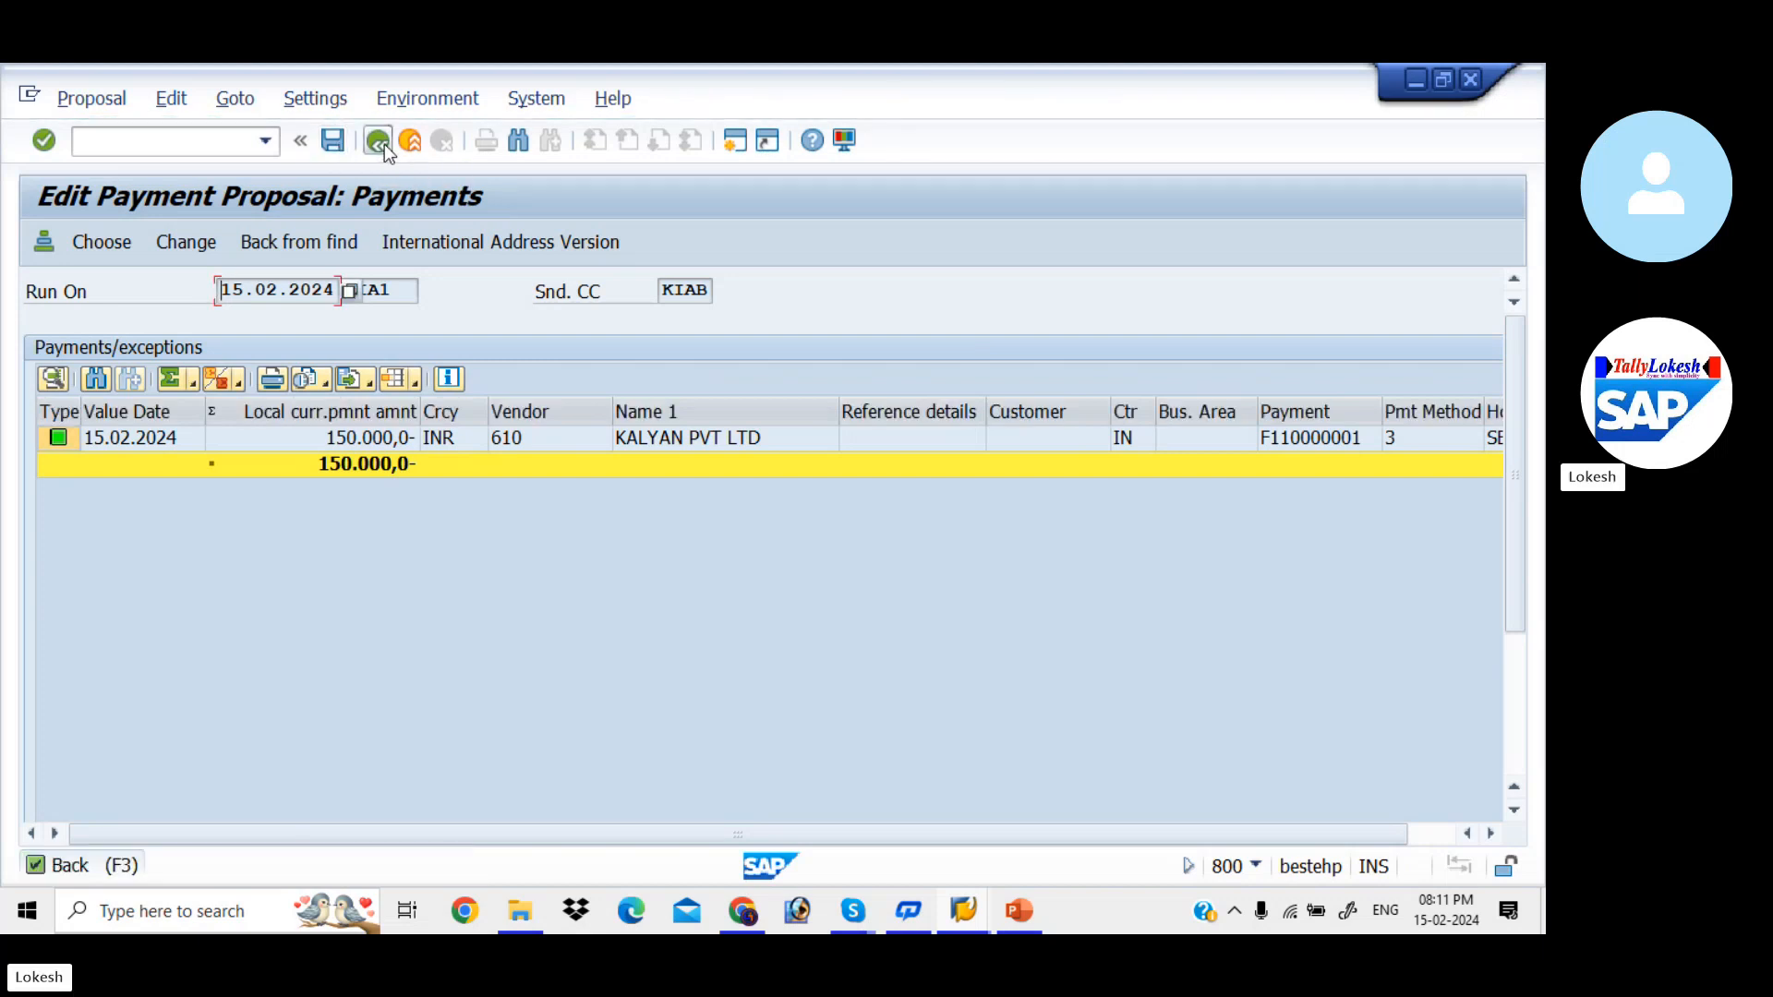
pyautogui.click(383, 143)
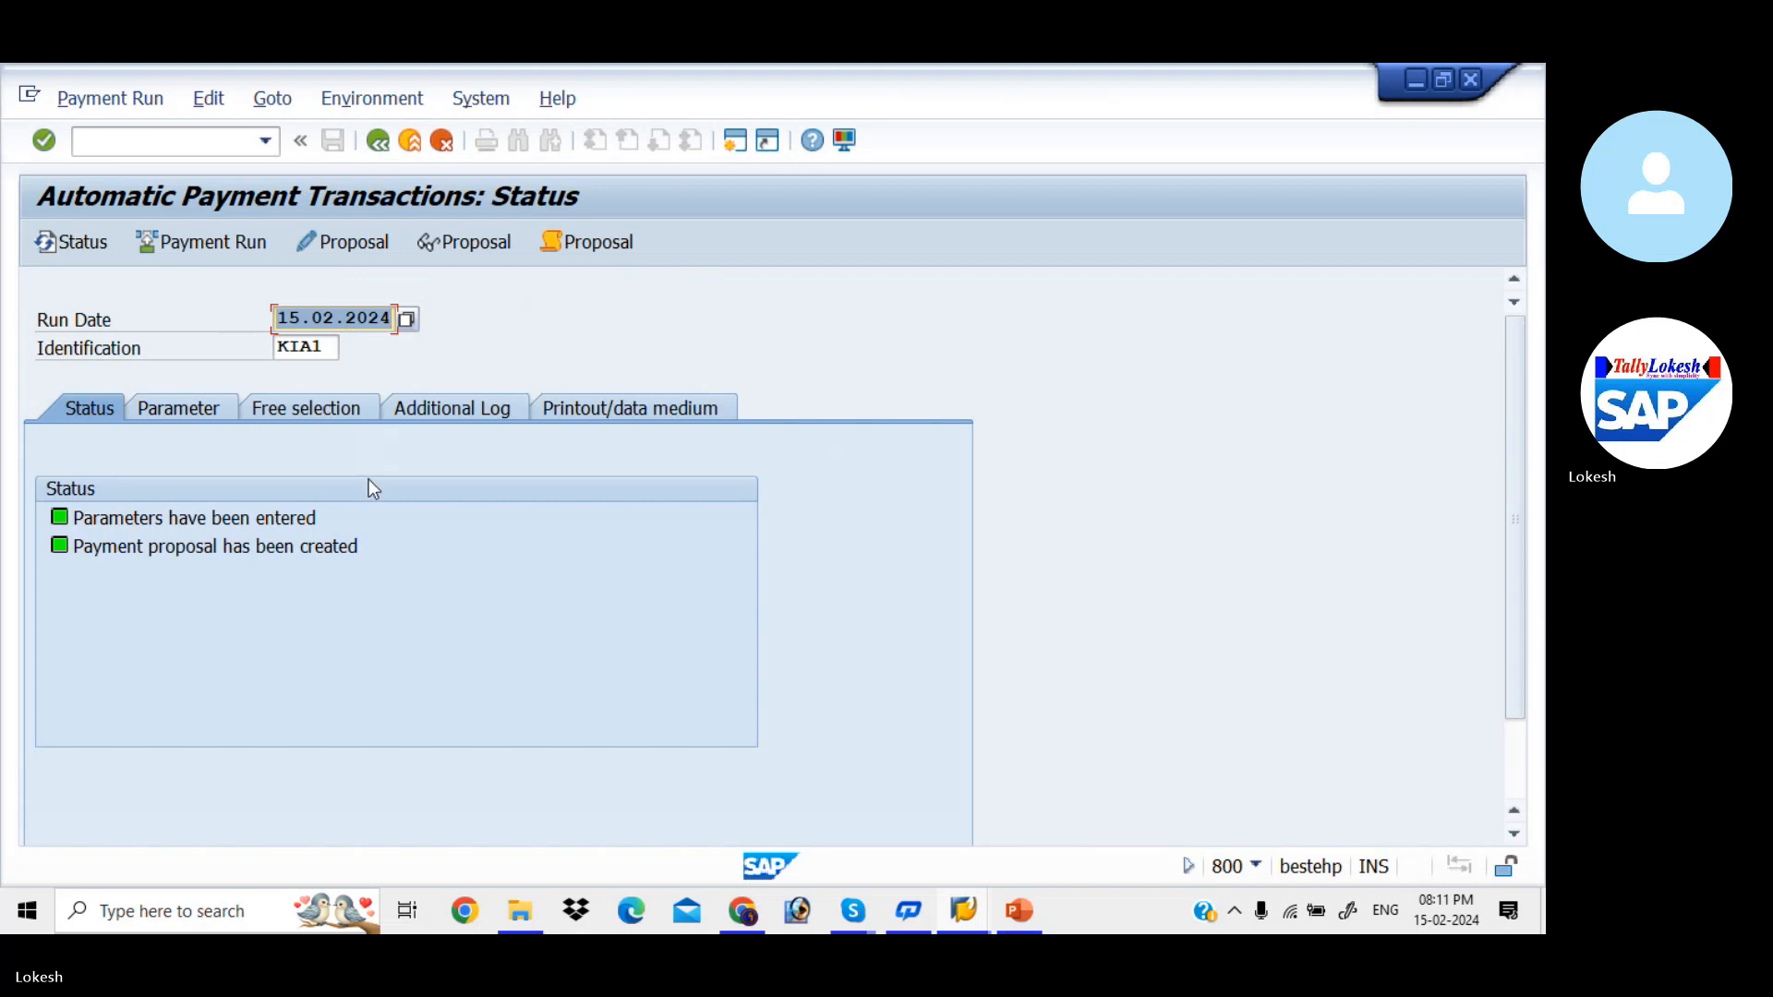
# - Schedule the actual payment run for KIA1 to start immediately and refresh its status
pyautogui.click(238, 243)
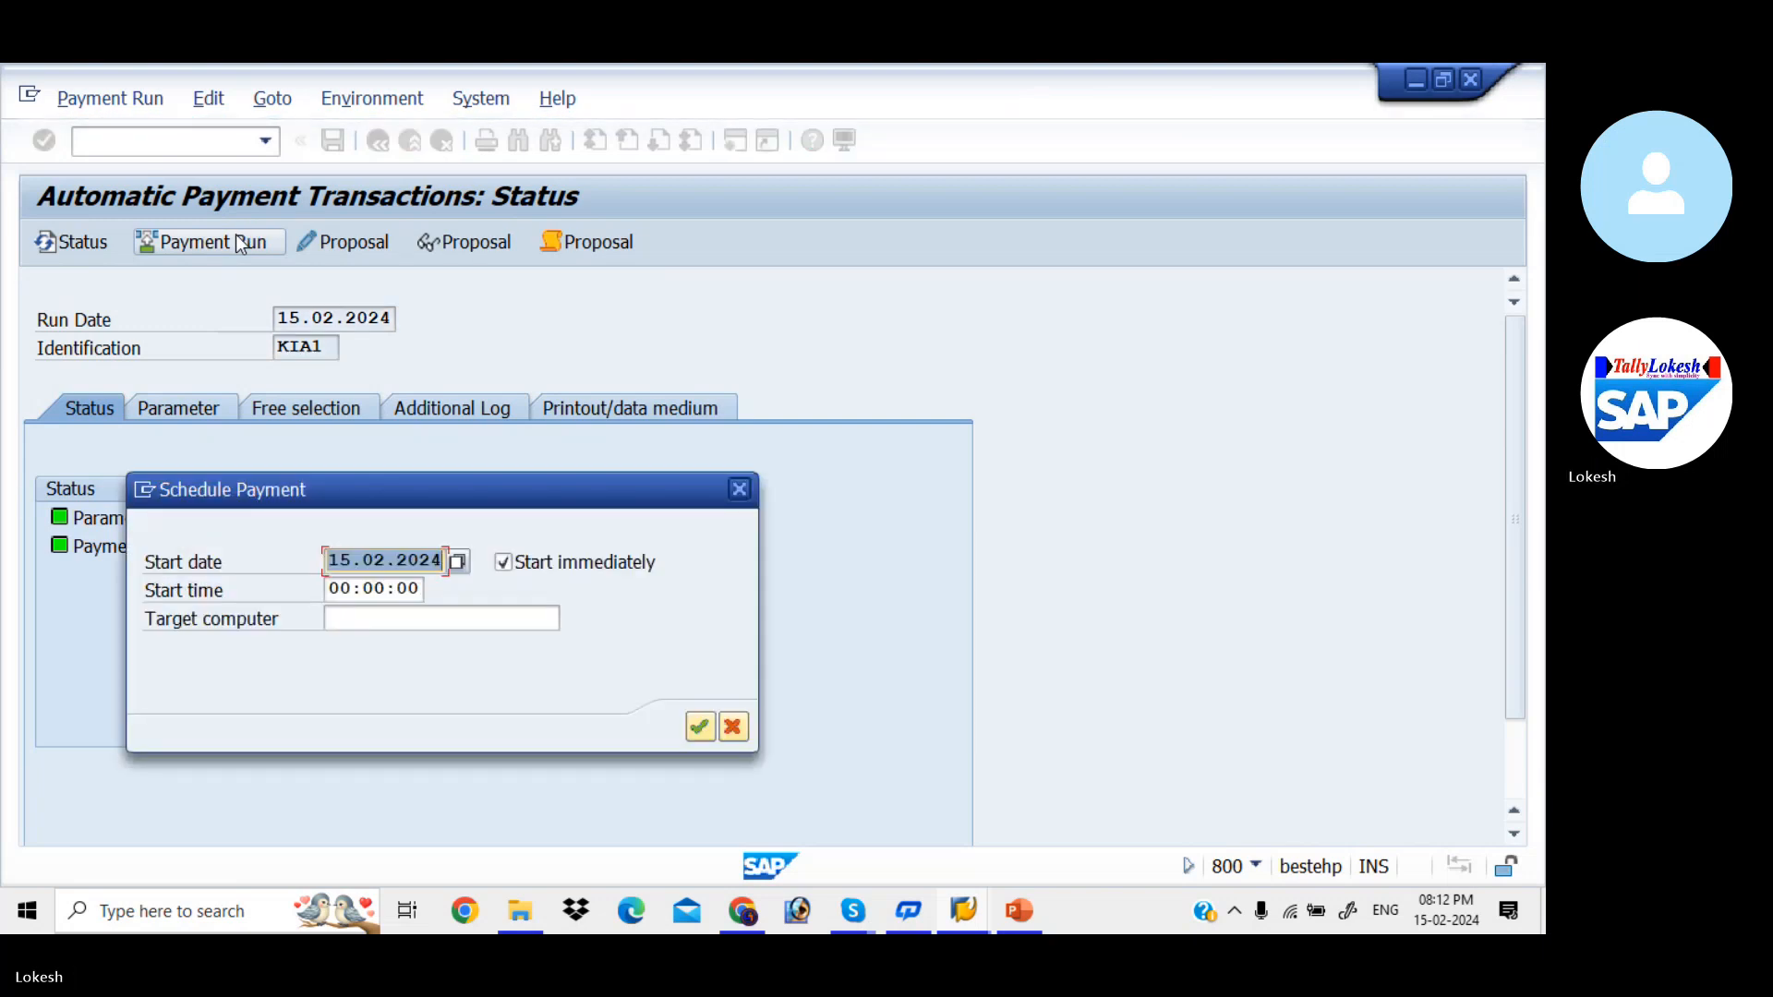
pyautogui.click(699, 727)
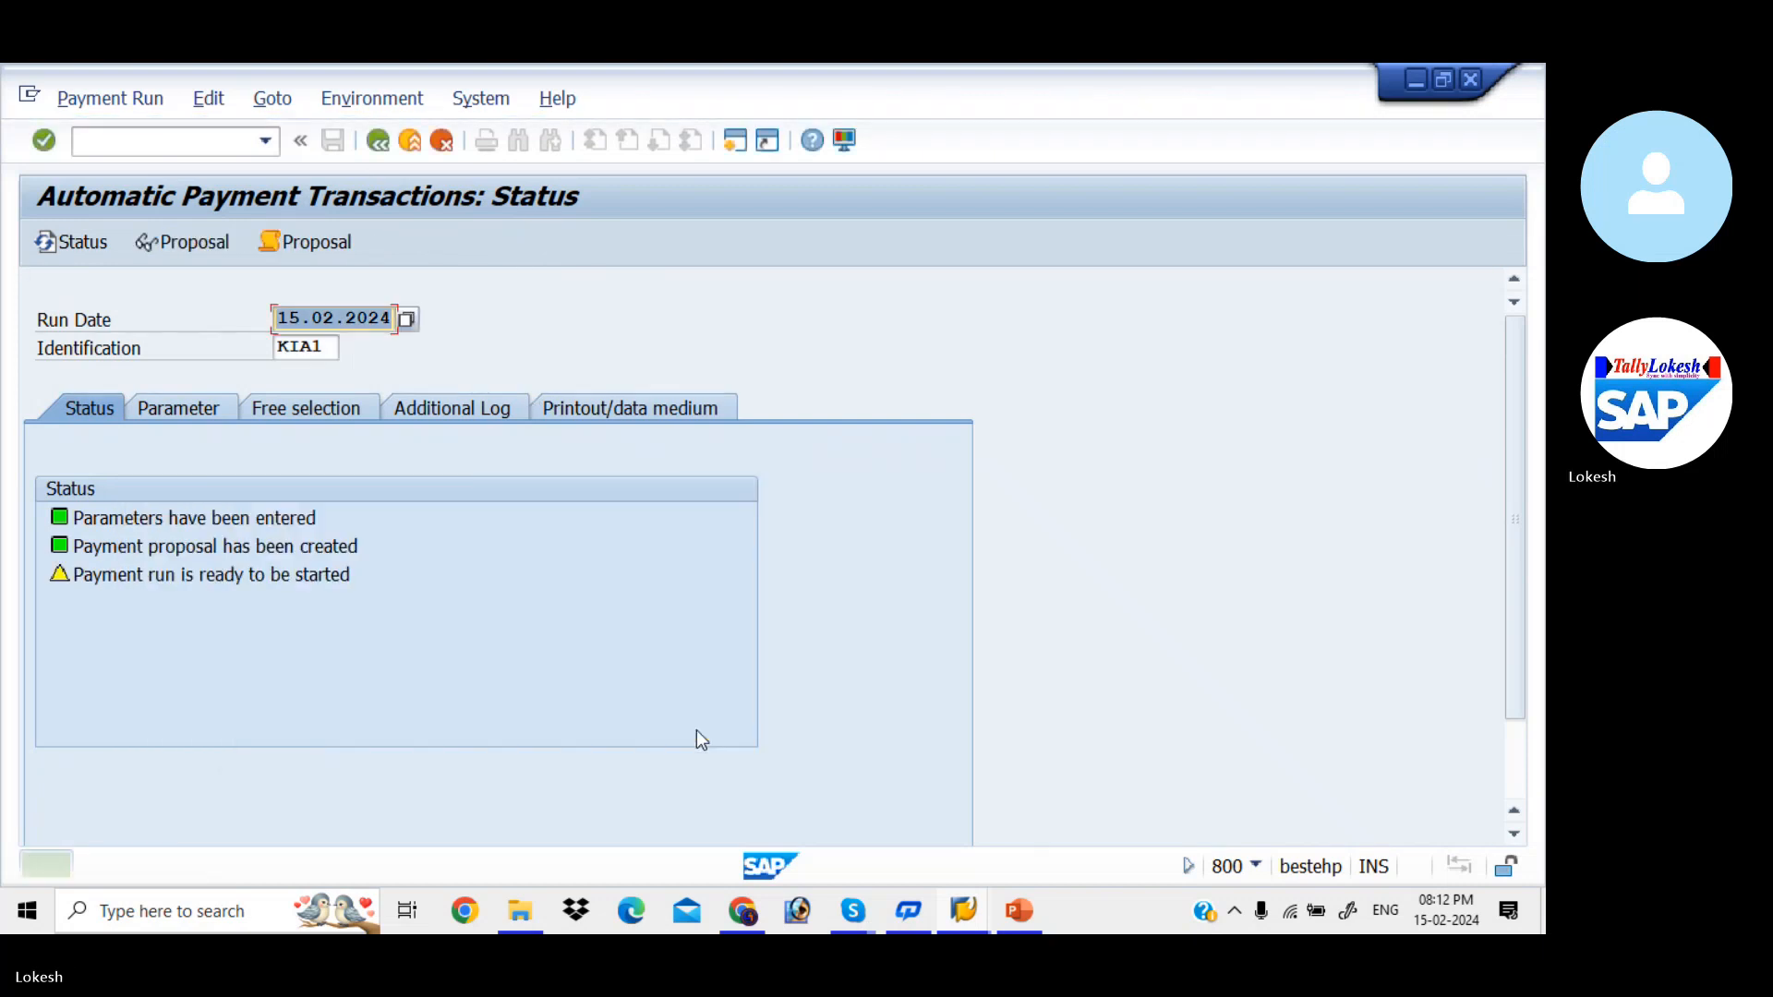
pyautogui.press('Return')
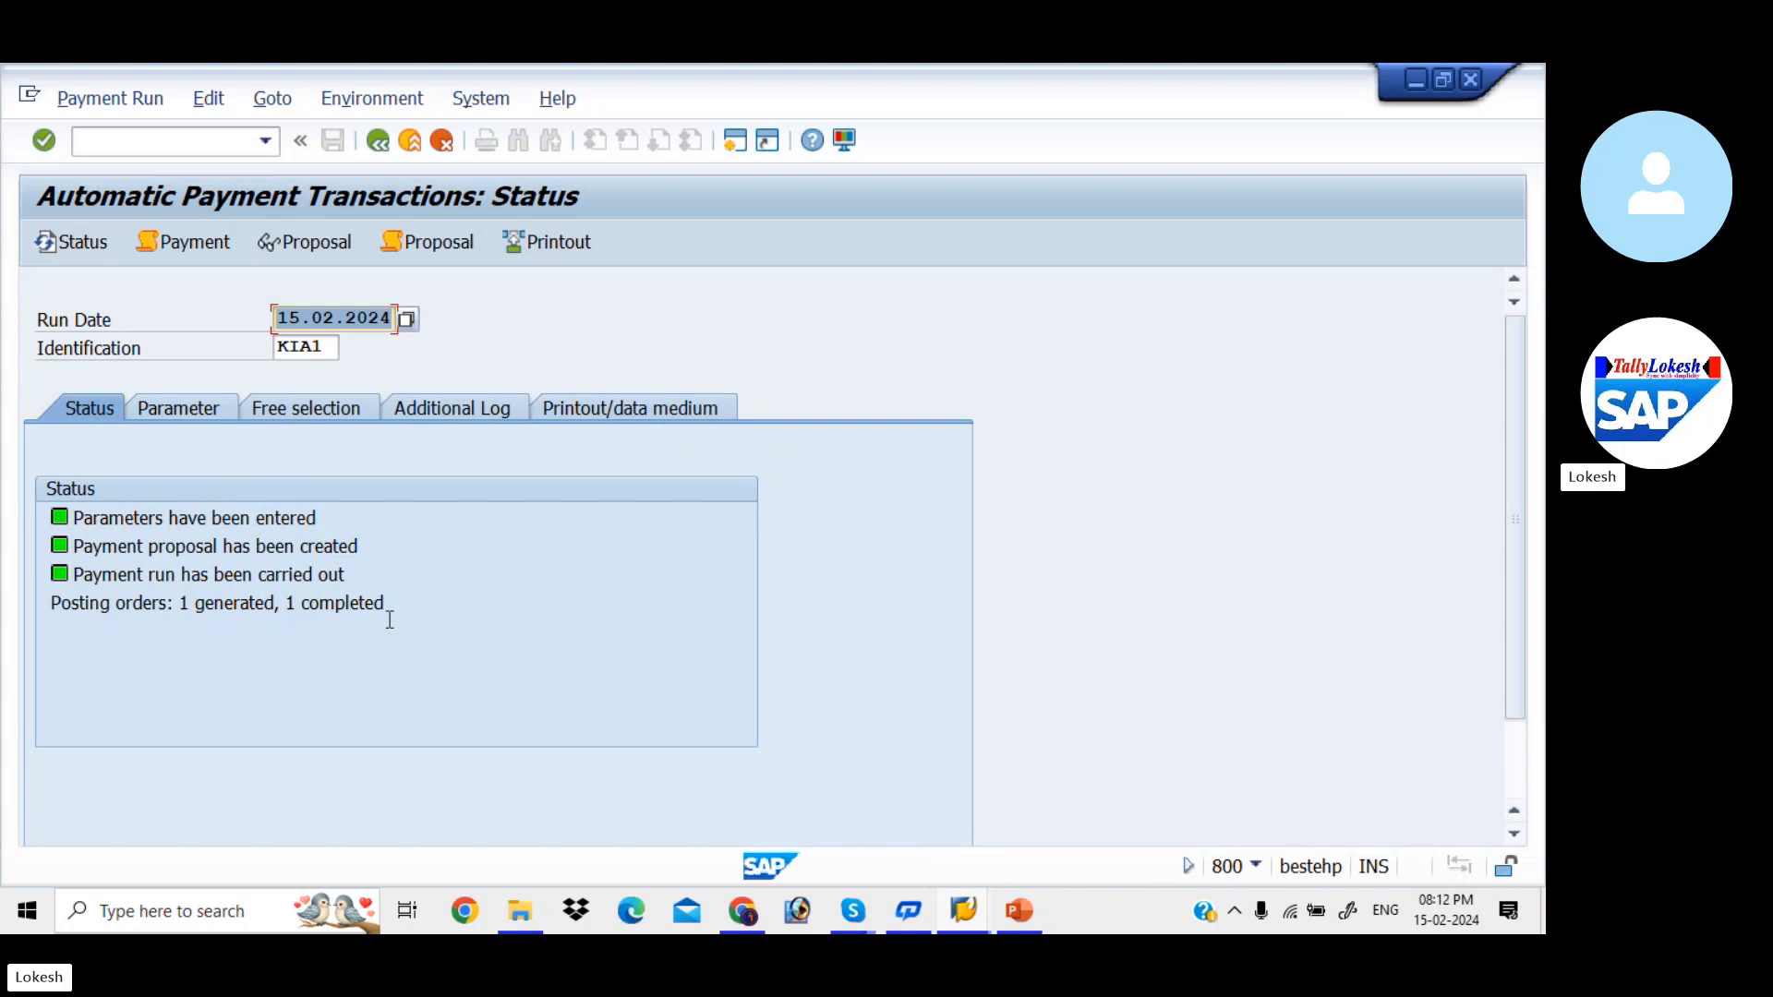
# - Switch to the Vendor Line Item Display session and refresh vendor 610's open items list, closing the information message
pyautogui.hotkey('alt', 'Tab')
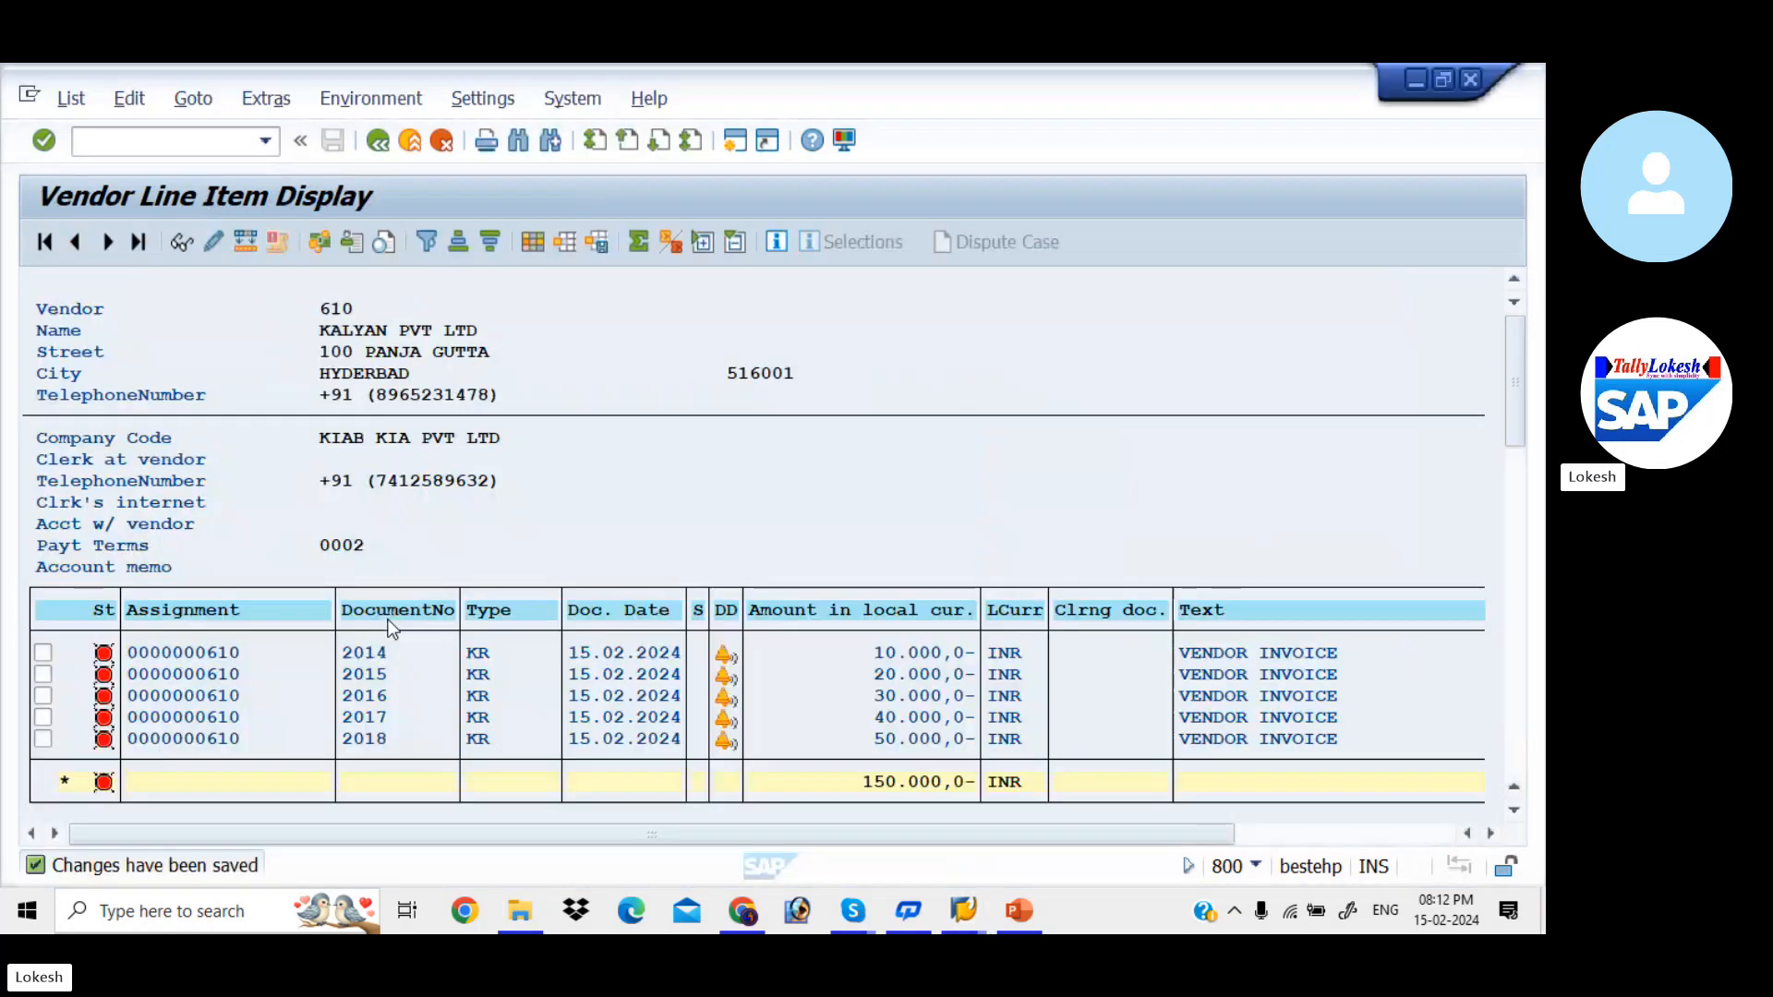
pyautogui.click(74, 104)
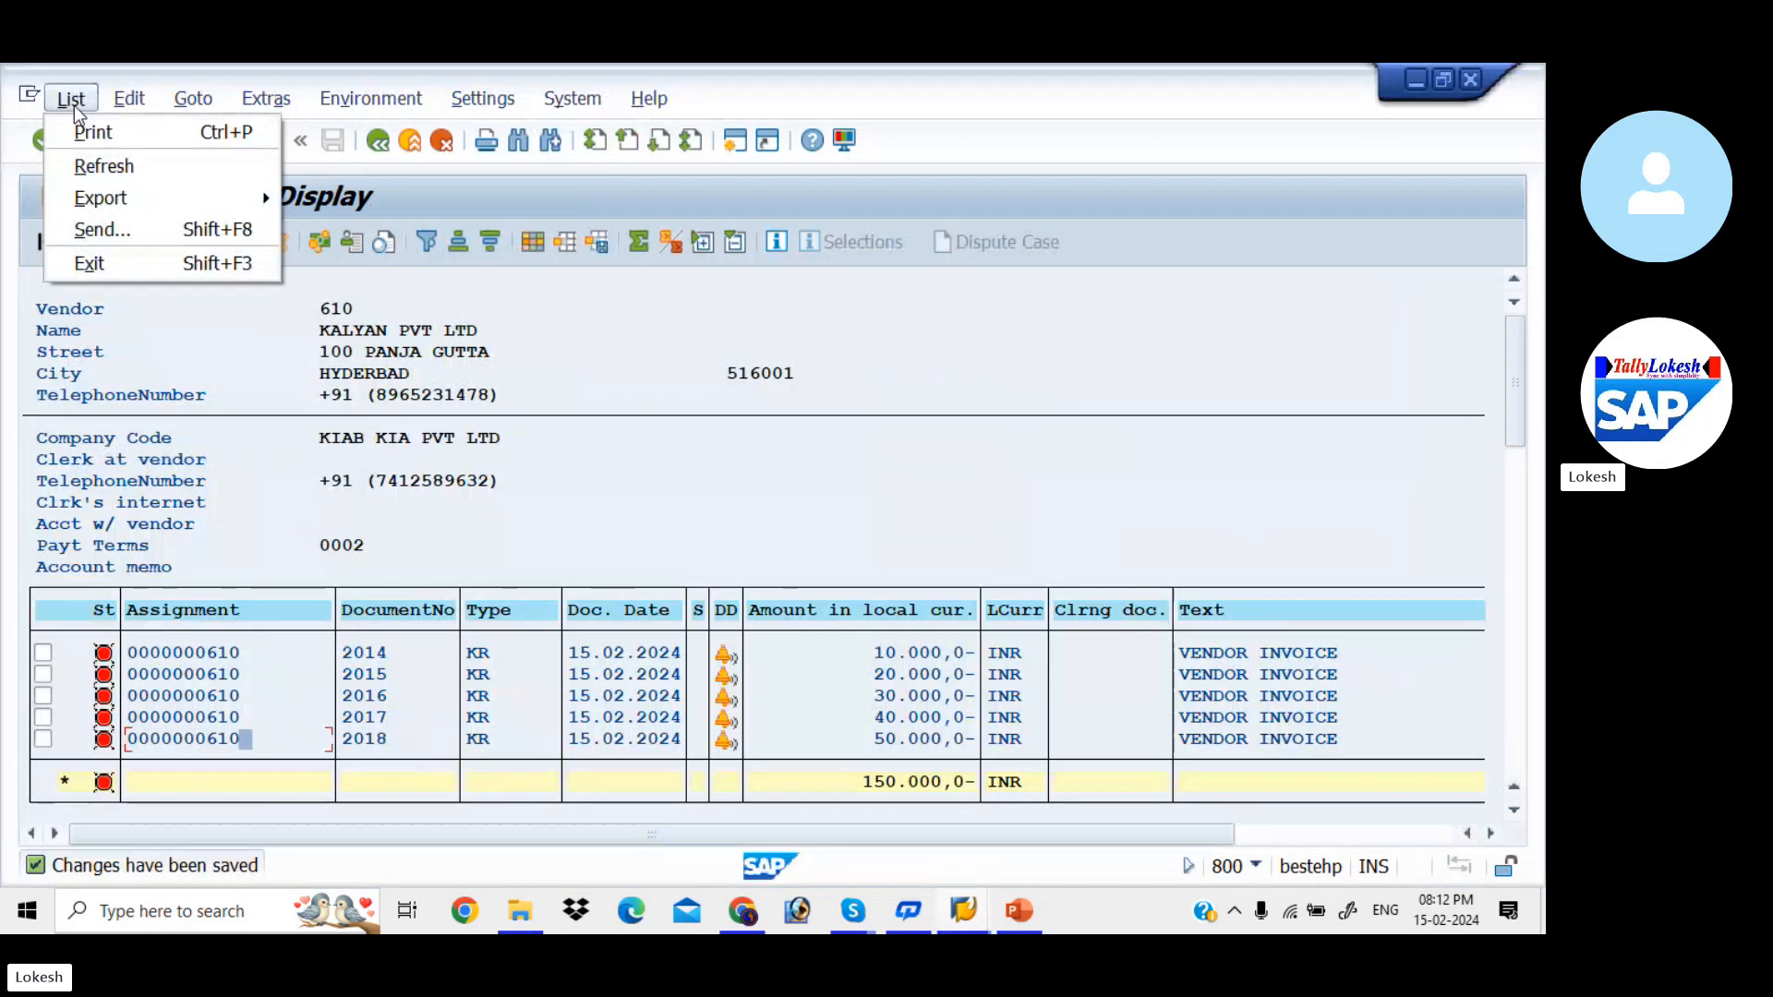
pyautogui.click(117, 164)
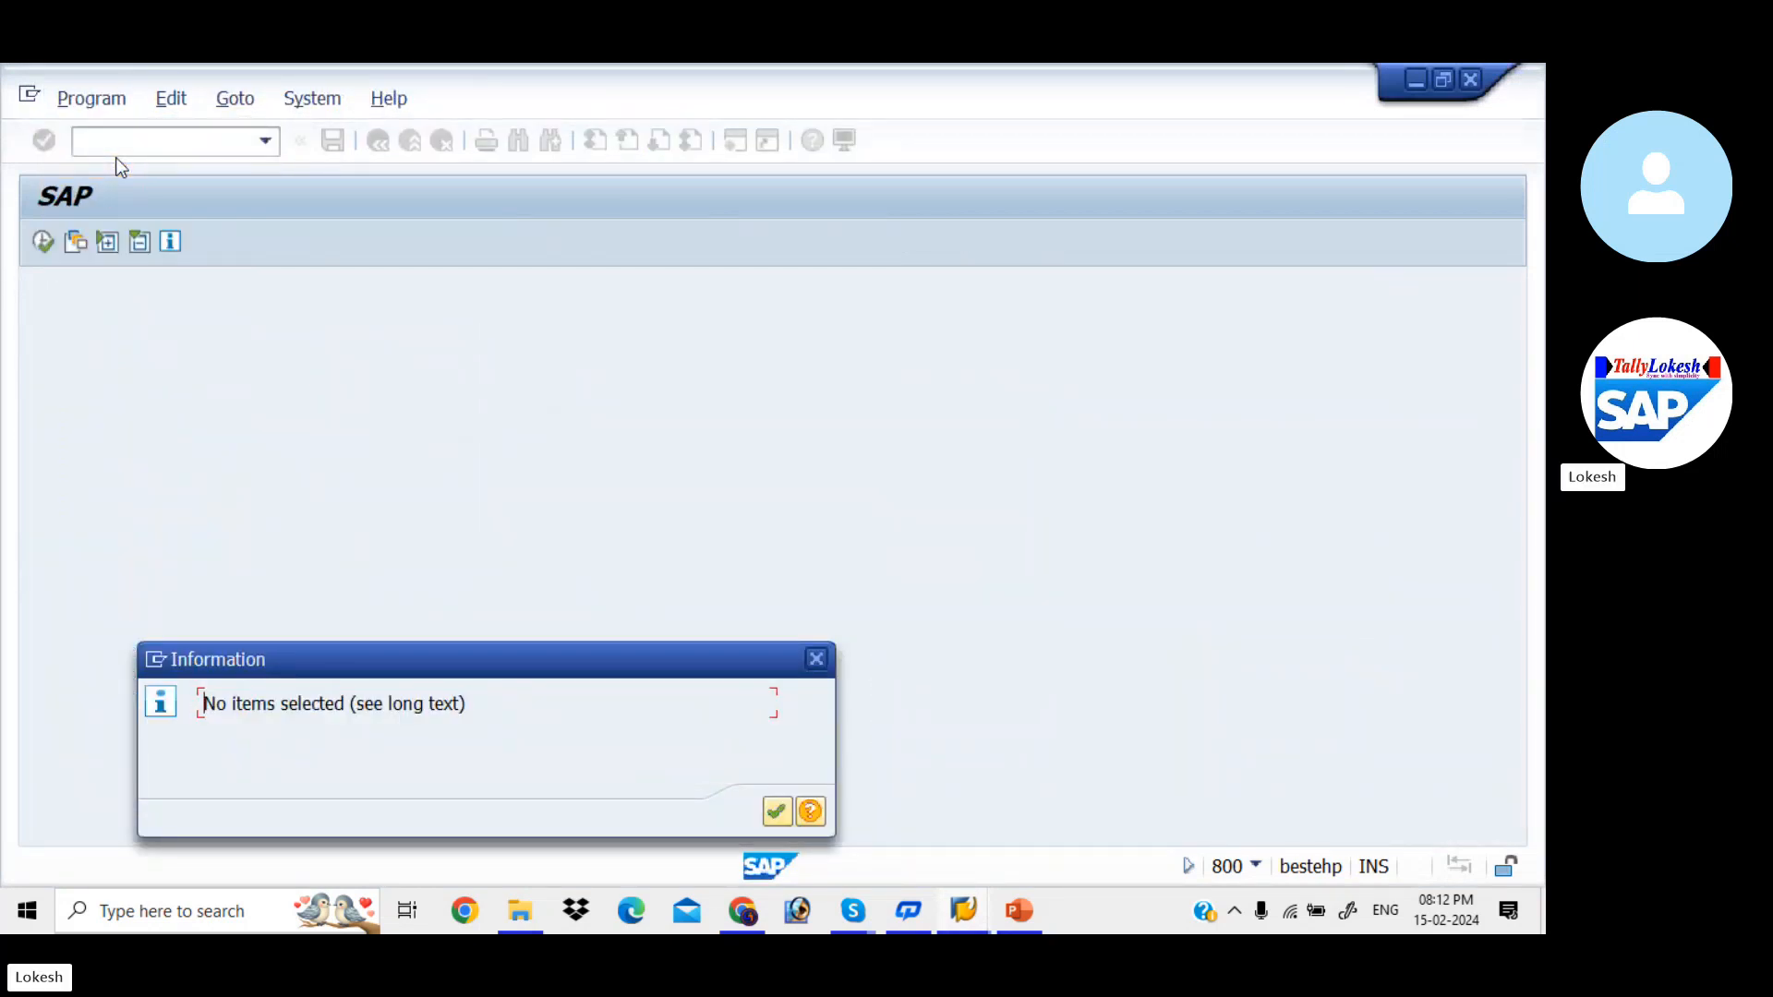
pyautogui.click(783, 817)
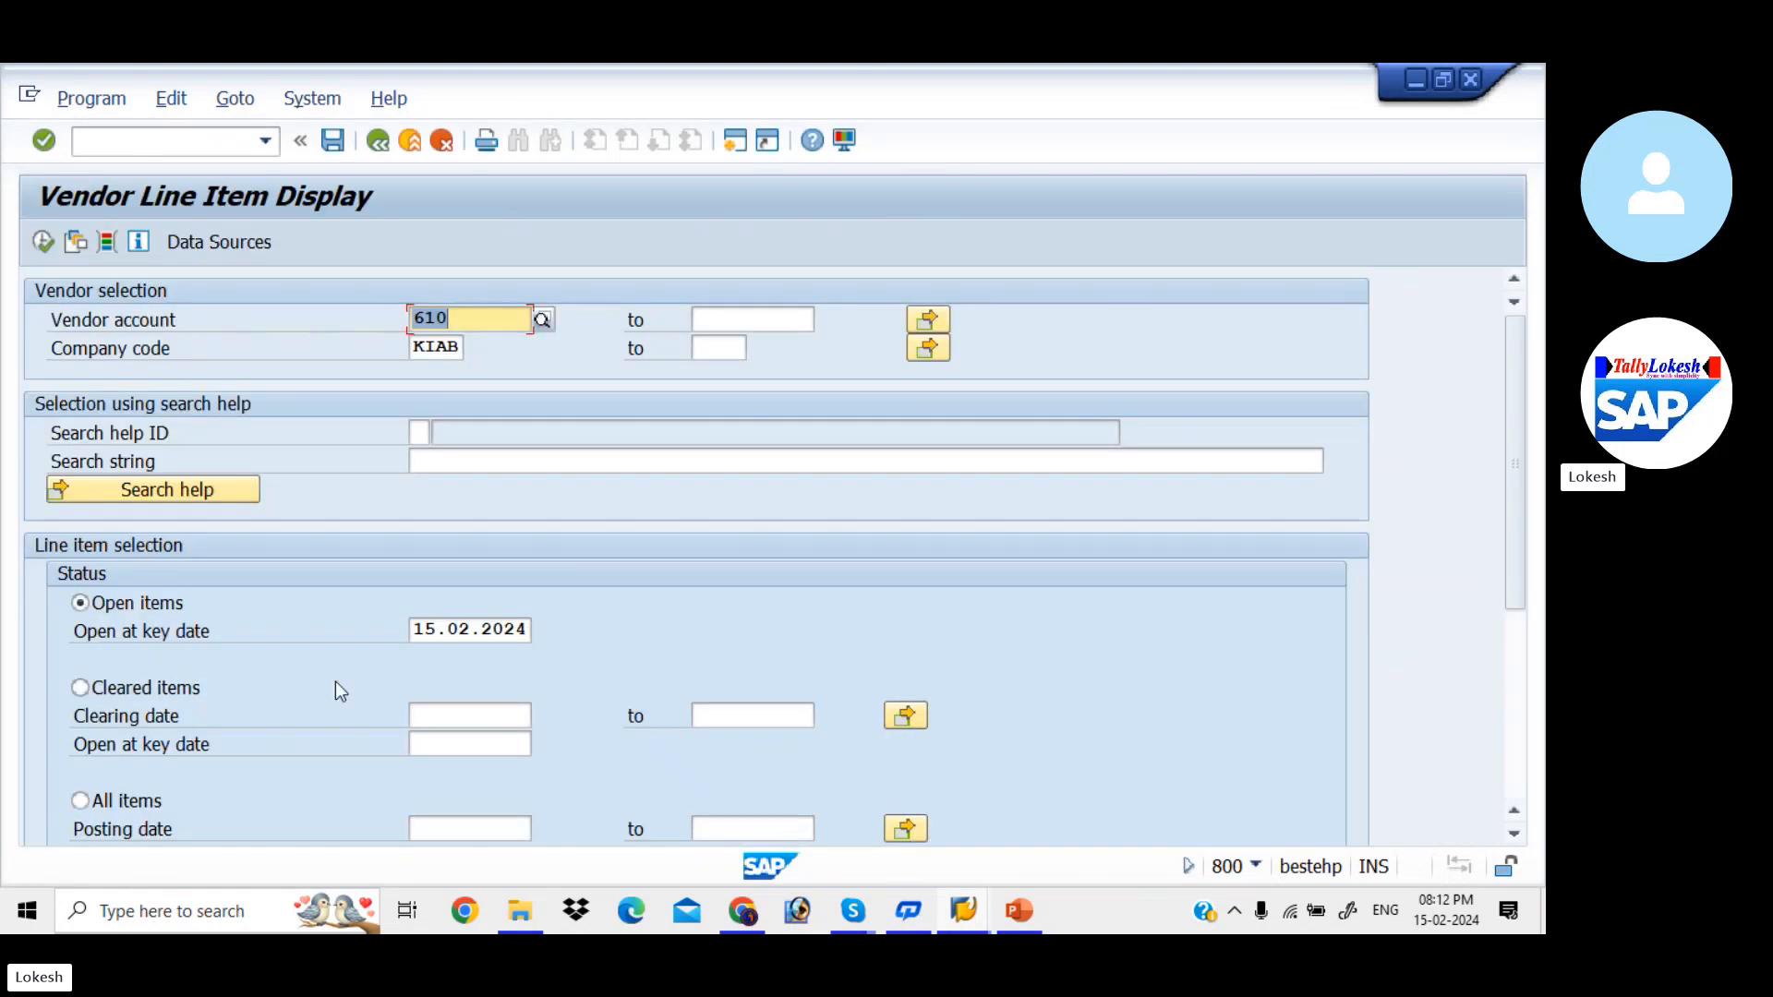
# - List vendor 610's cleared items in company code KIAB with clearing date 15.02.2024
pyautogui.click(81, 690)
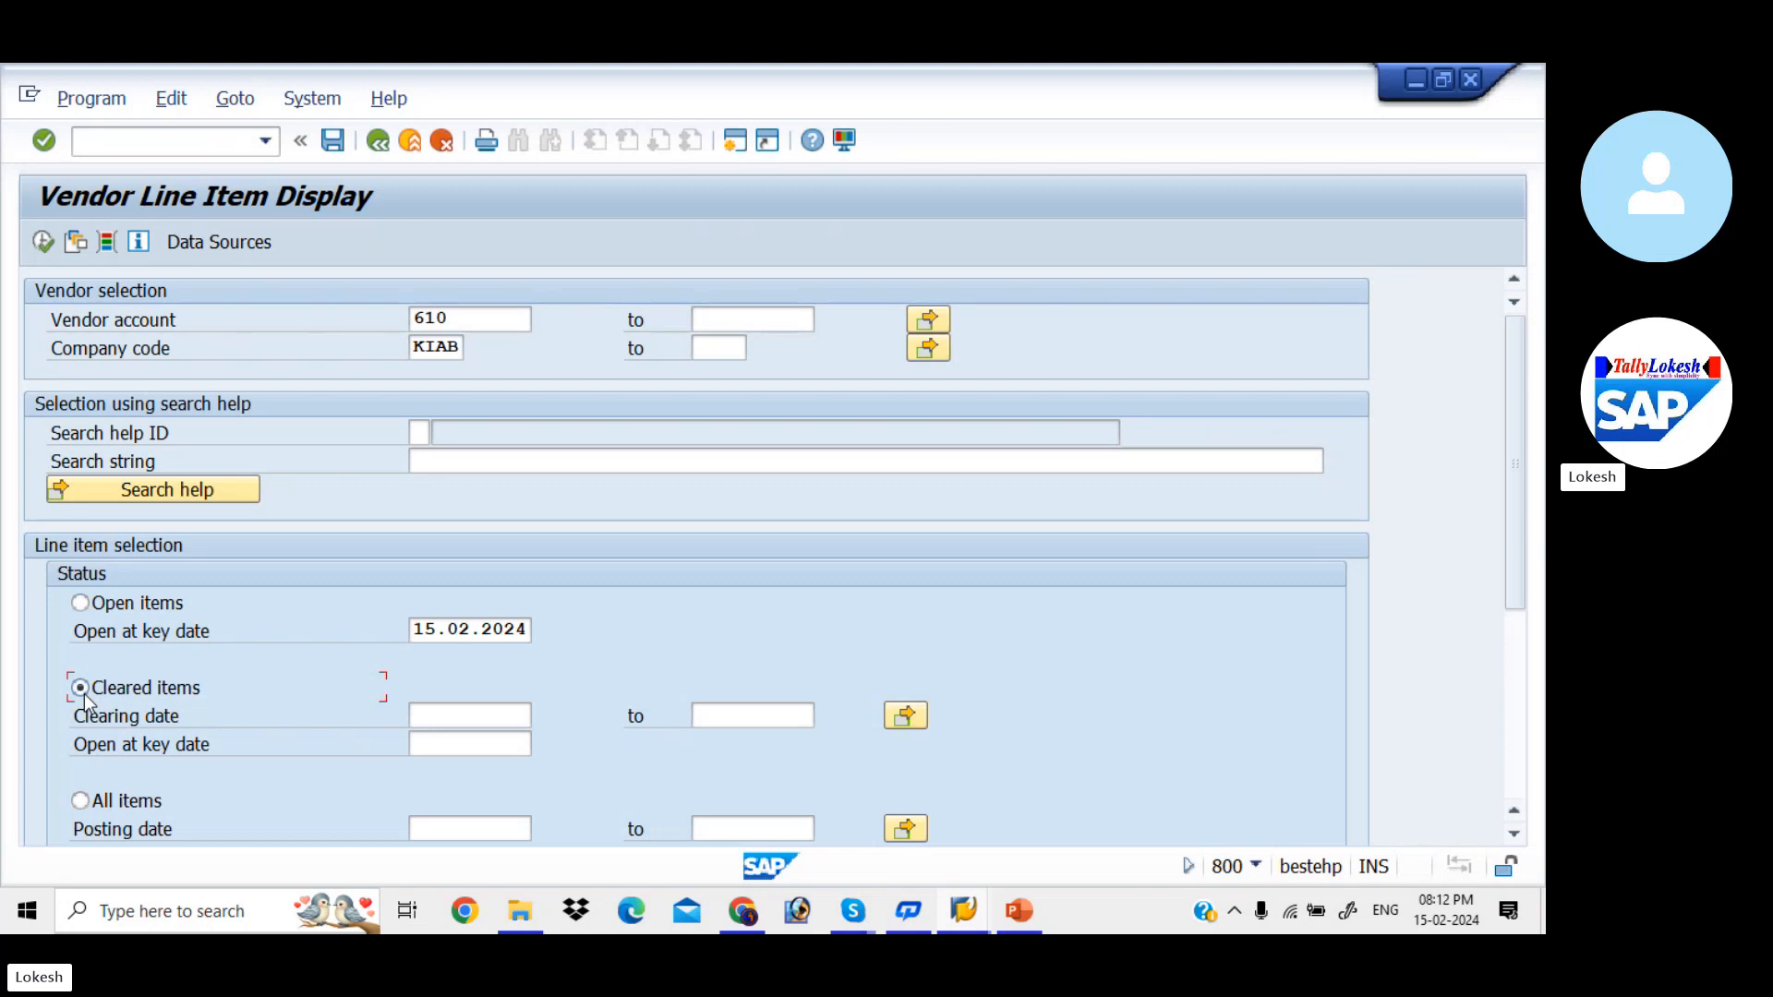
pyautogui.click(463, 715)
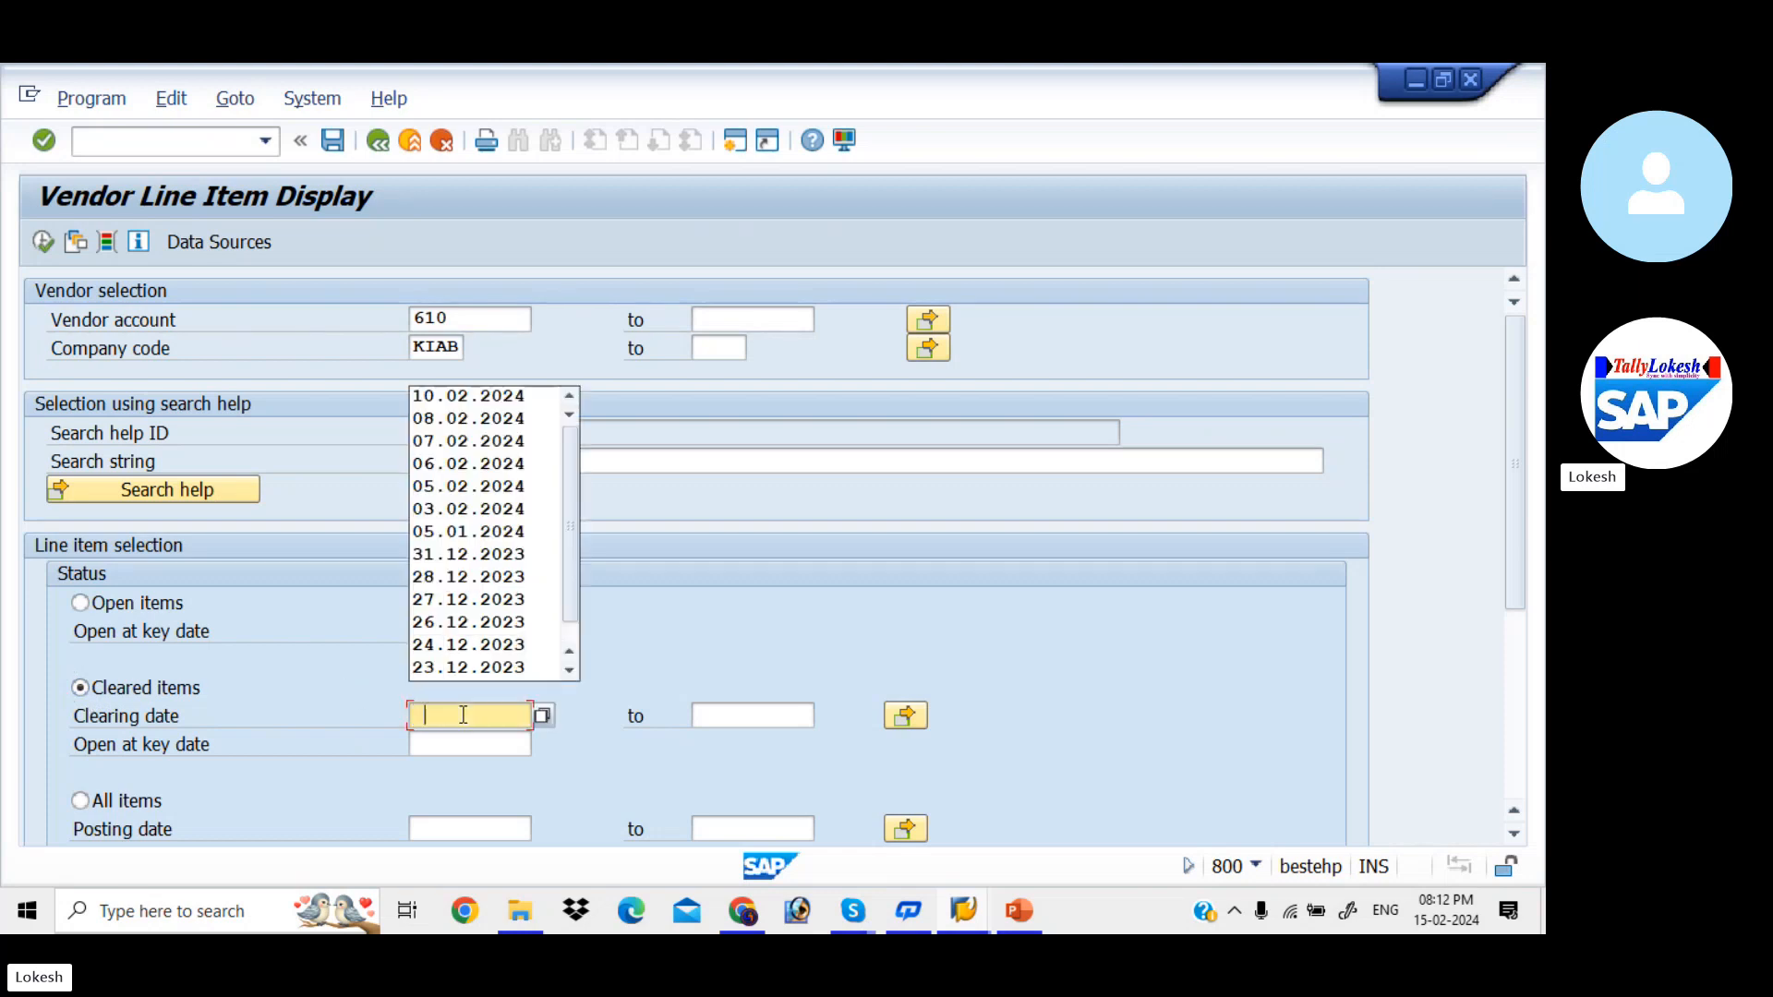
pyautogui.write('15')
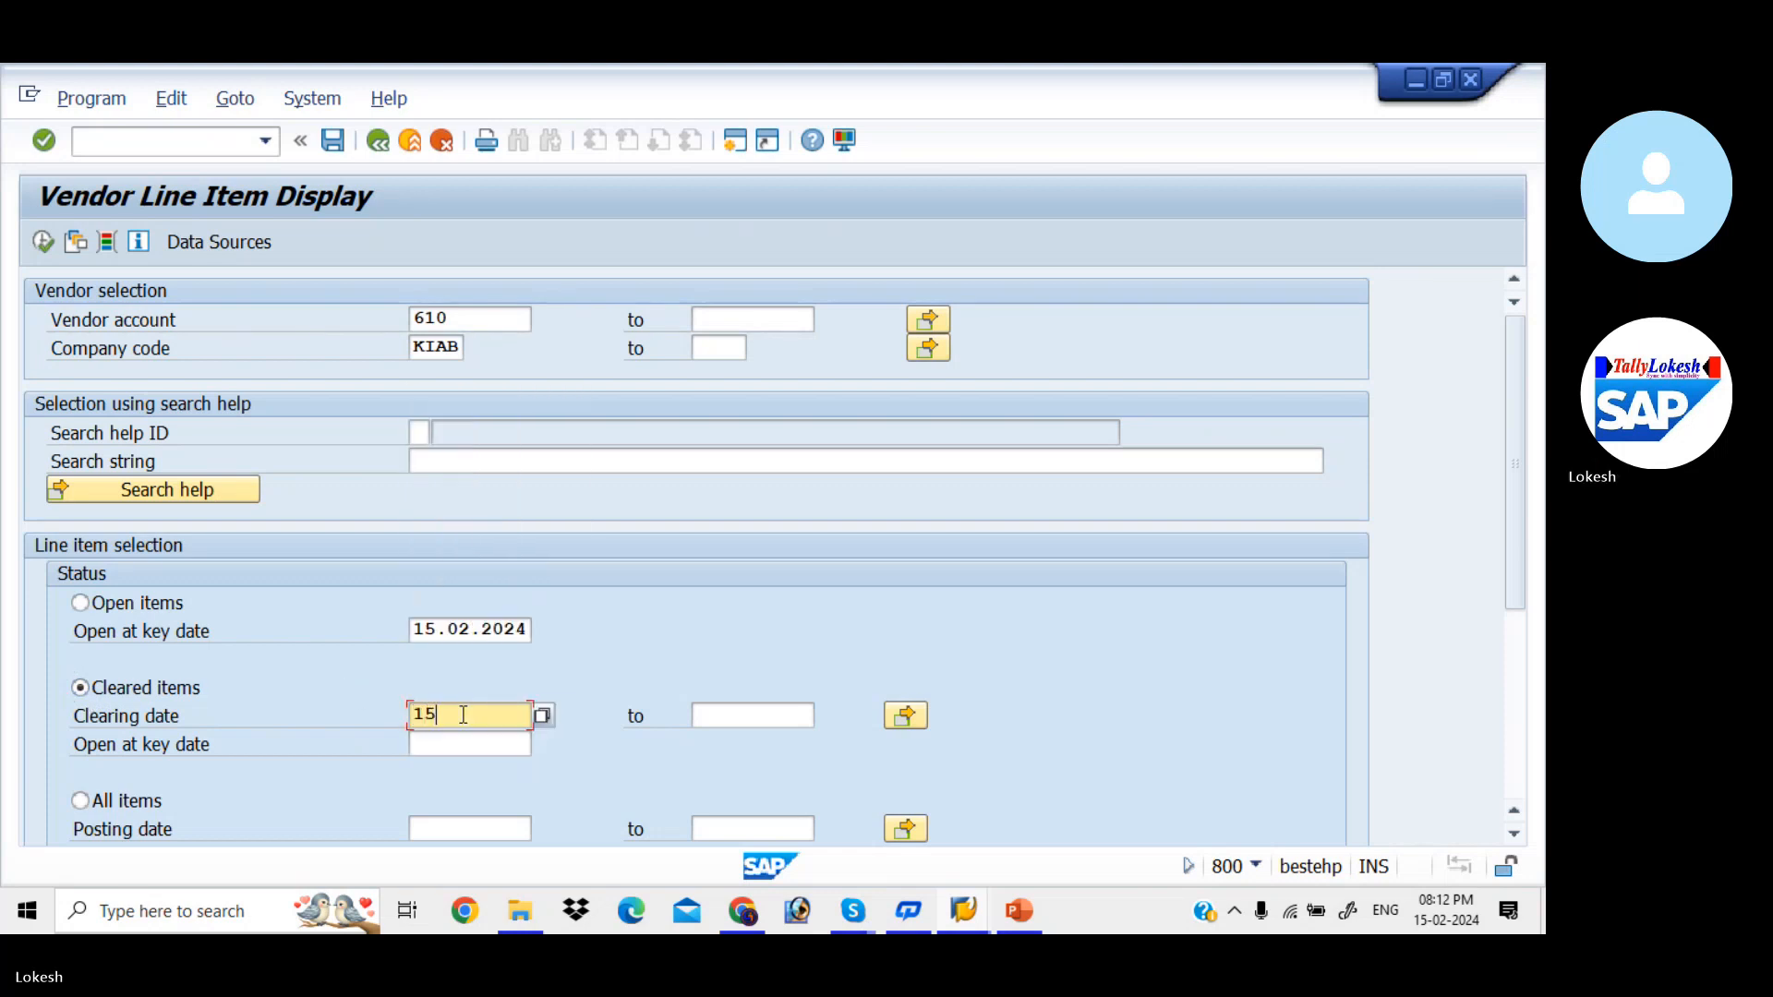
pyautogui.write('.02.')
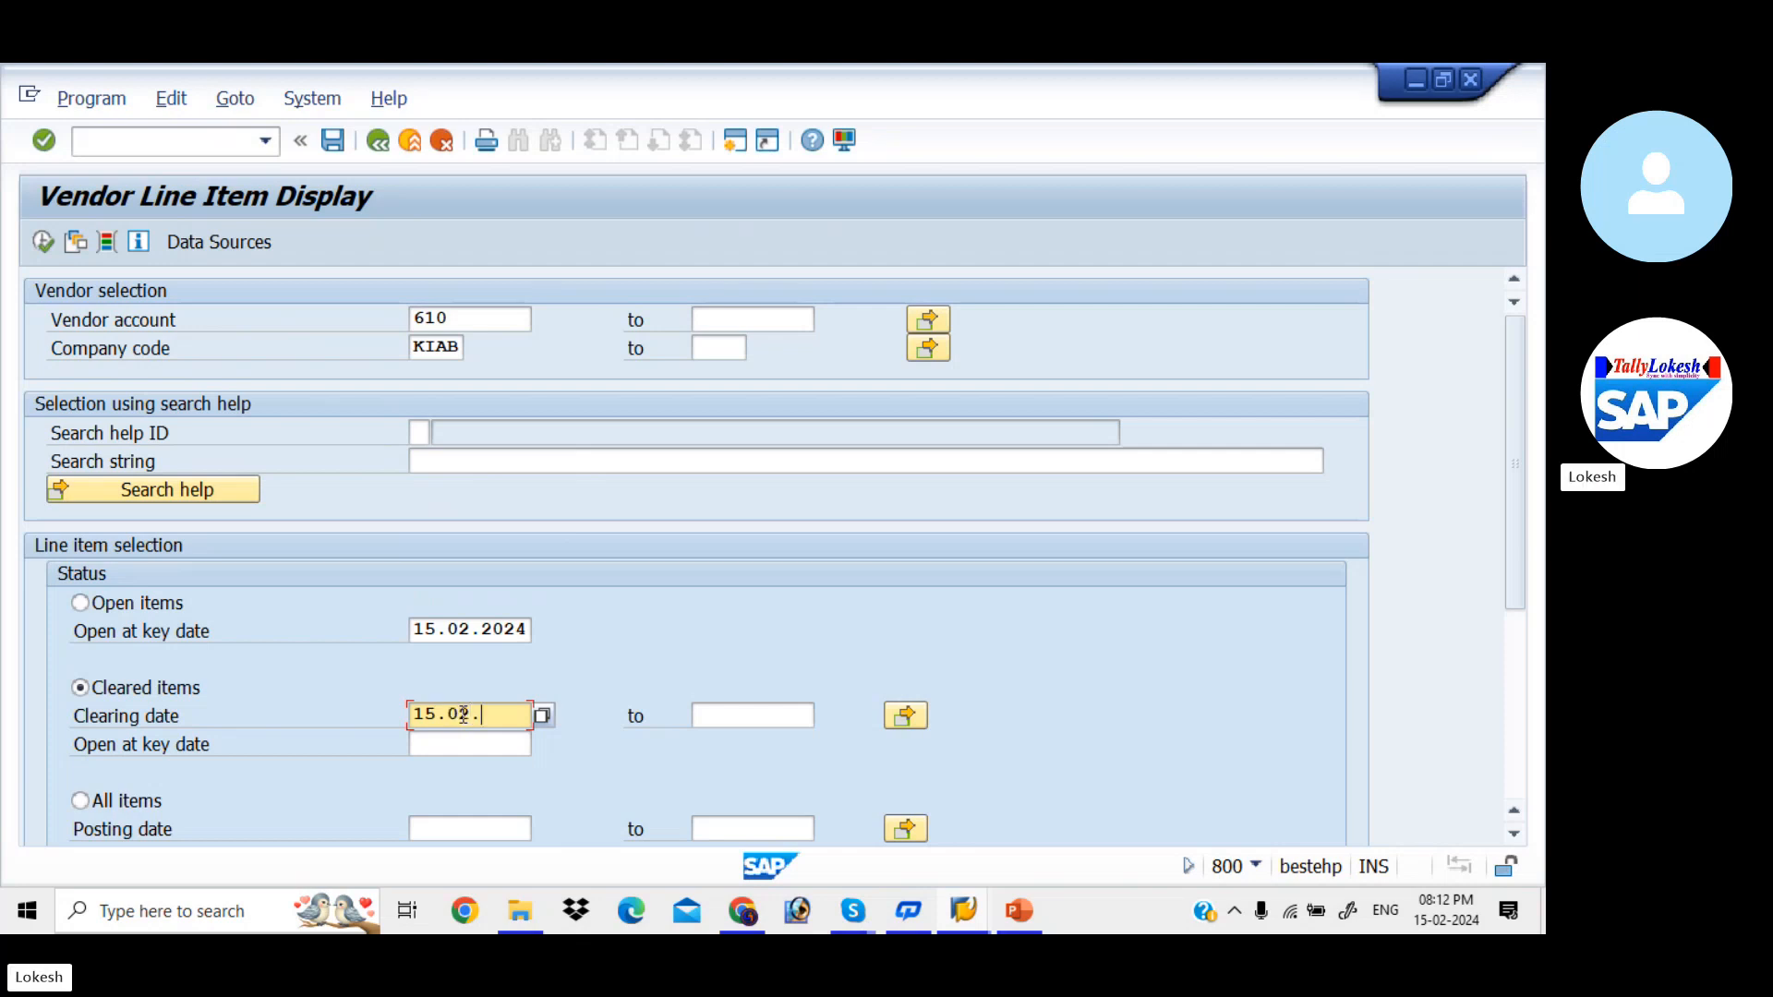
pyautogui.write('2024')
pyautogui.press('Tab')
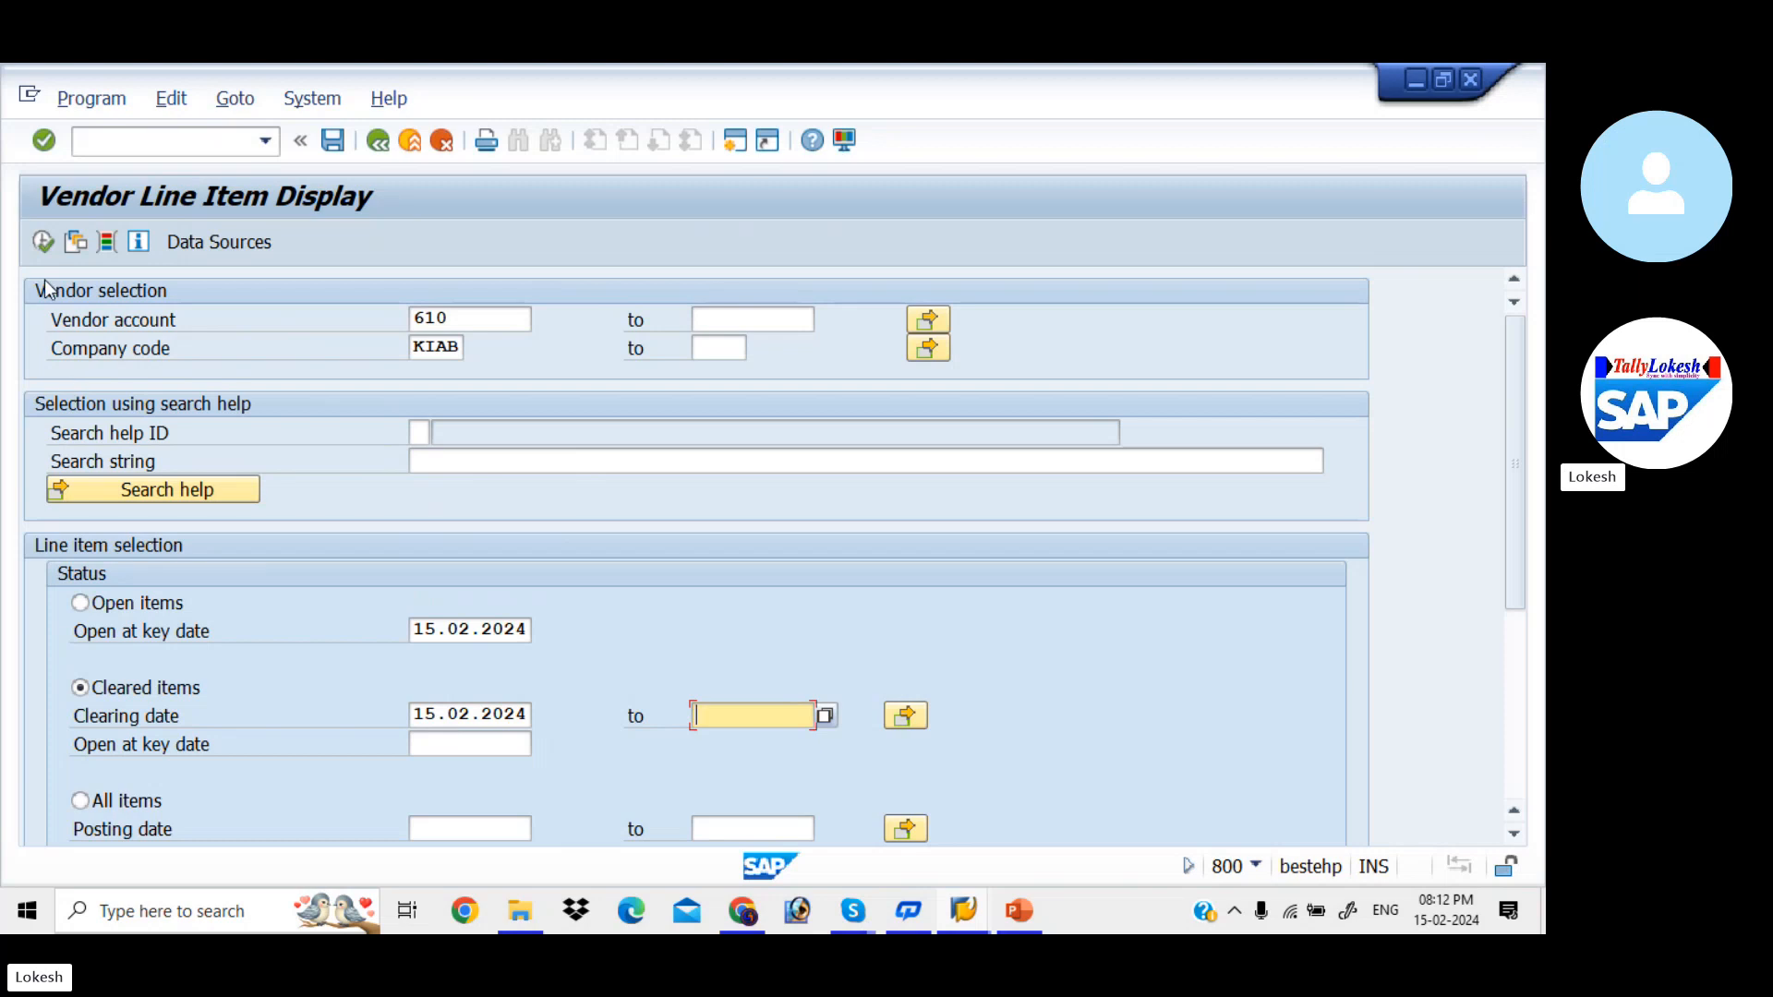
pyautogui.click(48, 247)
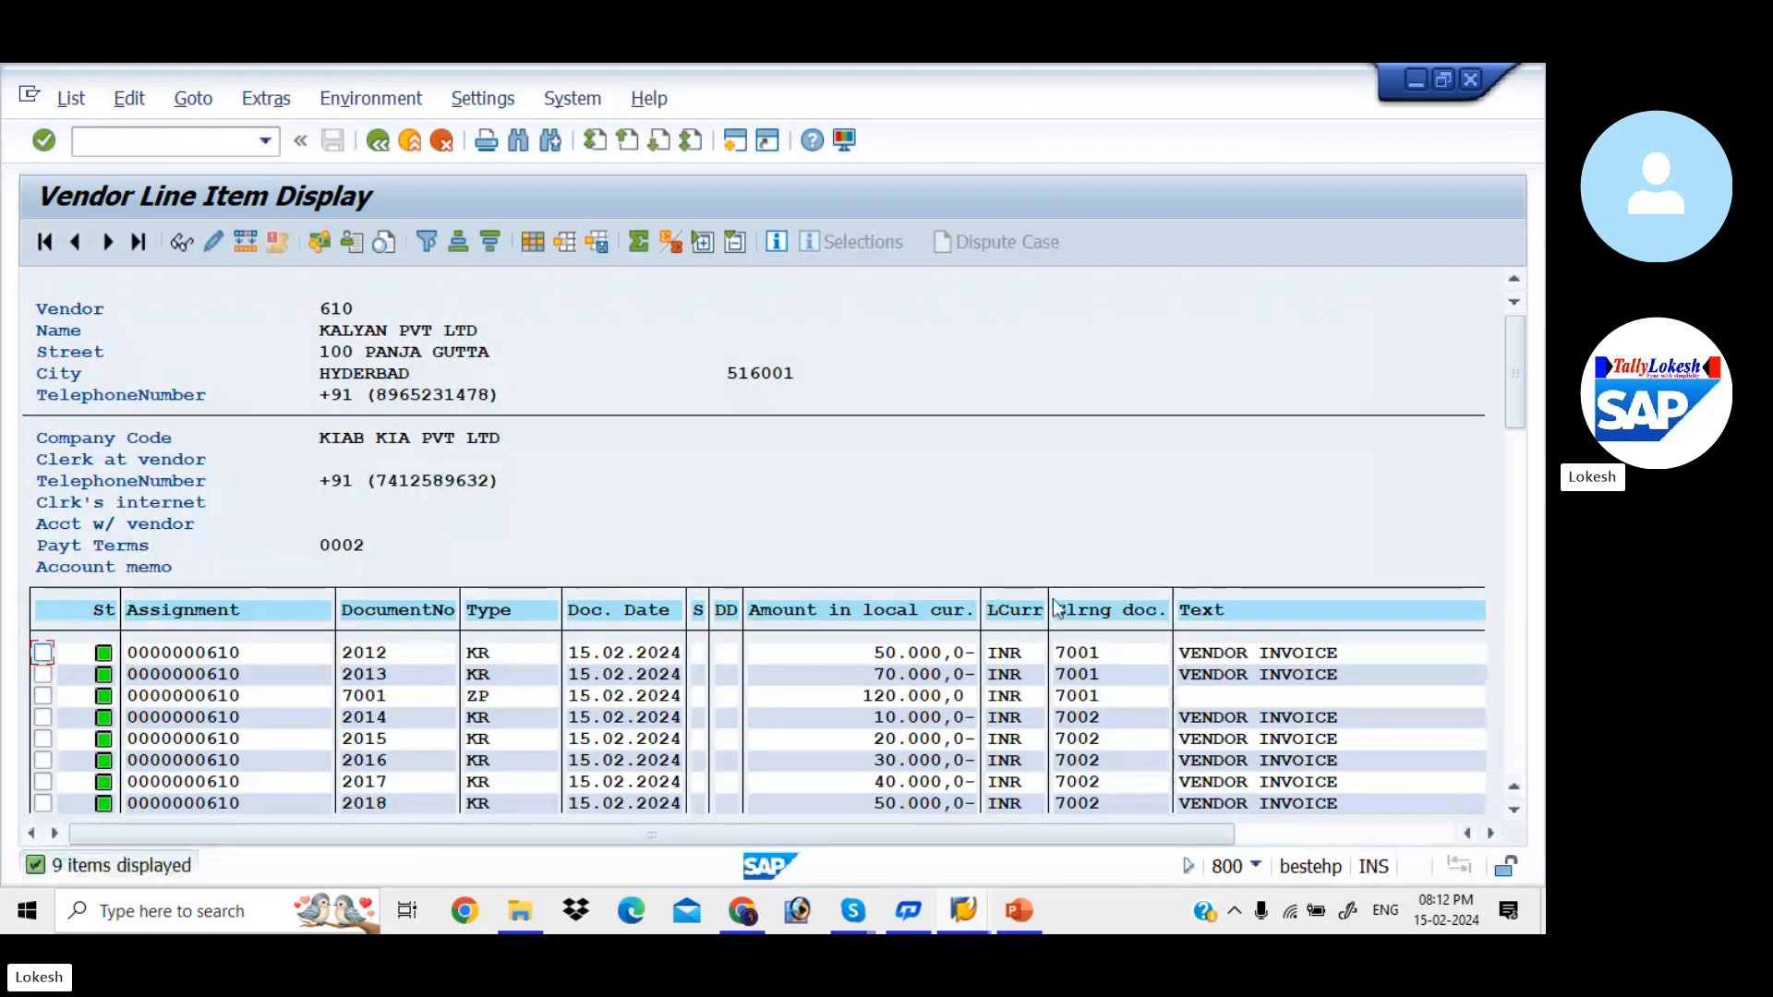
# - Check the cleared invoices against their payment and clearing documents, and return to the line item selection
pyautogui.moveTo(1518, 402); pyautogui.dragTo(1520, 434)
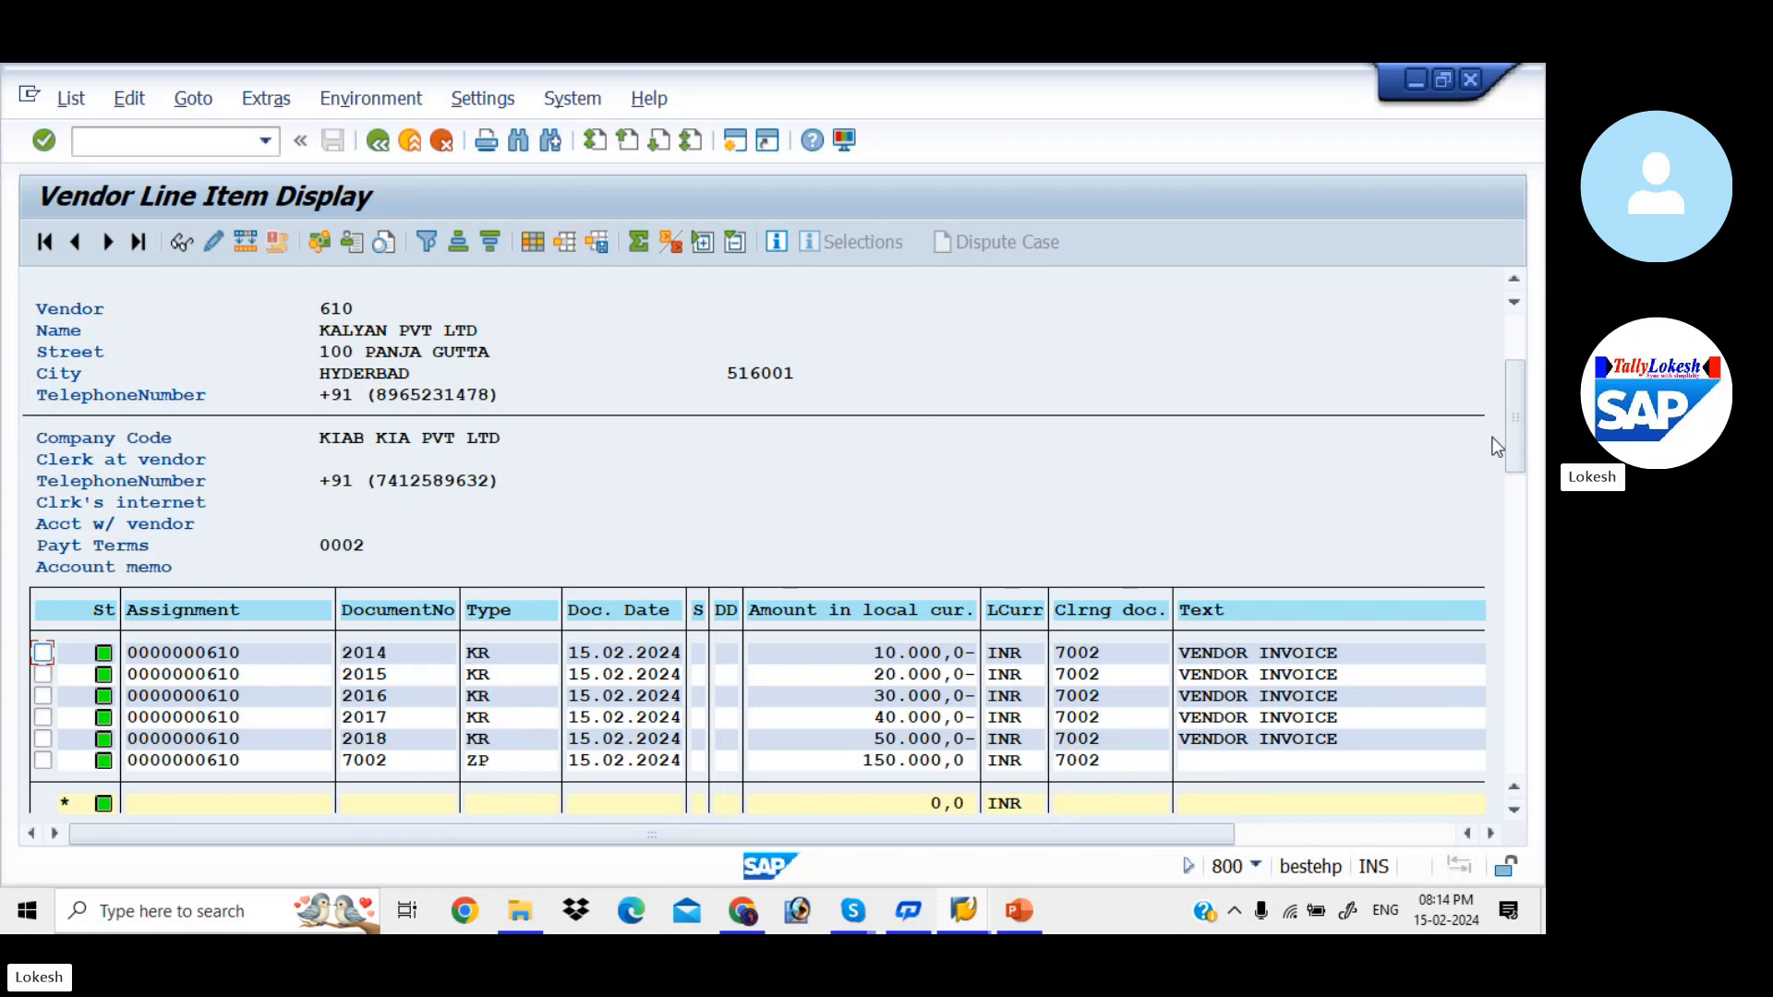
pyautogui.moveTo(1516, 434); pyautogui.dragTo(1516, 365)
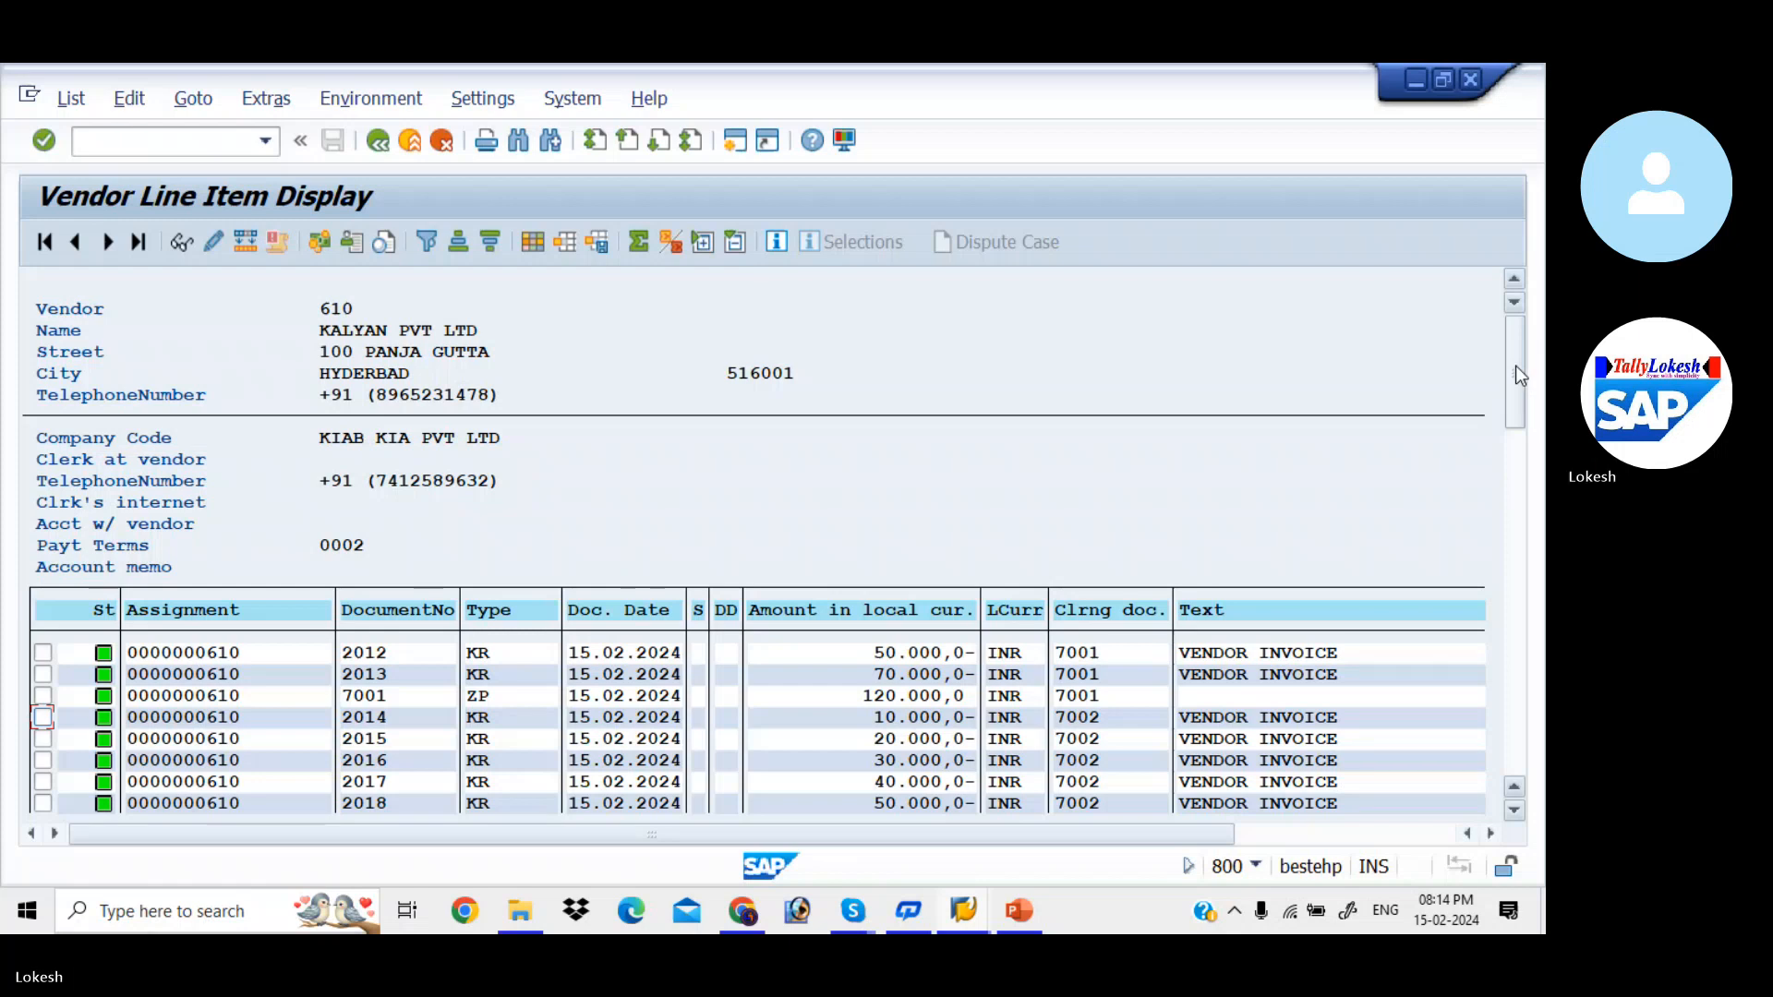
pyautogui.click(378, 141)
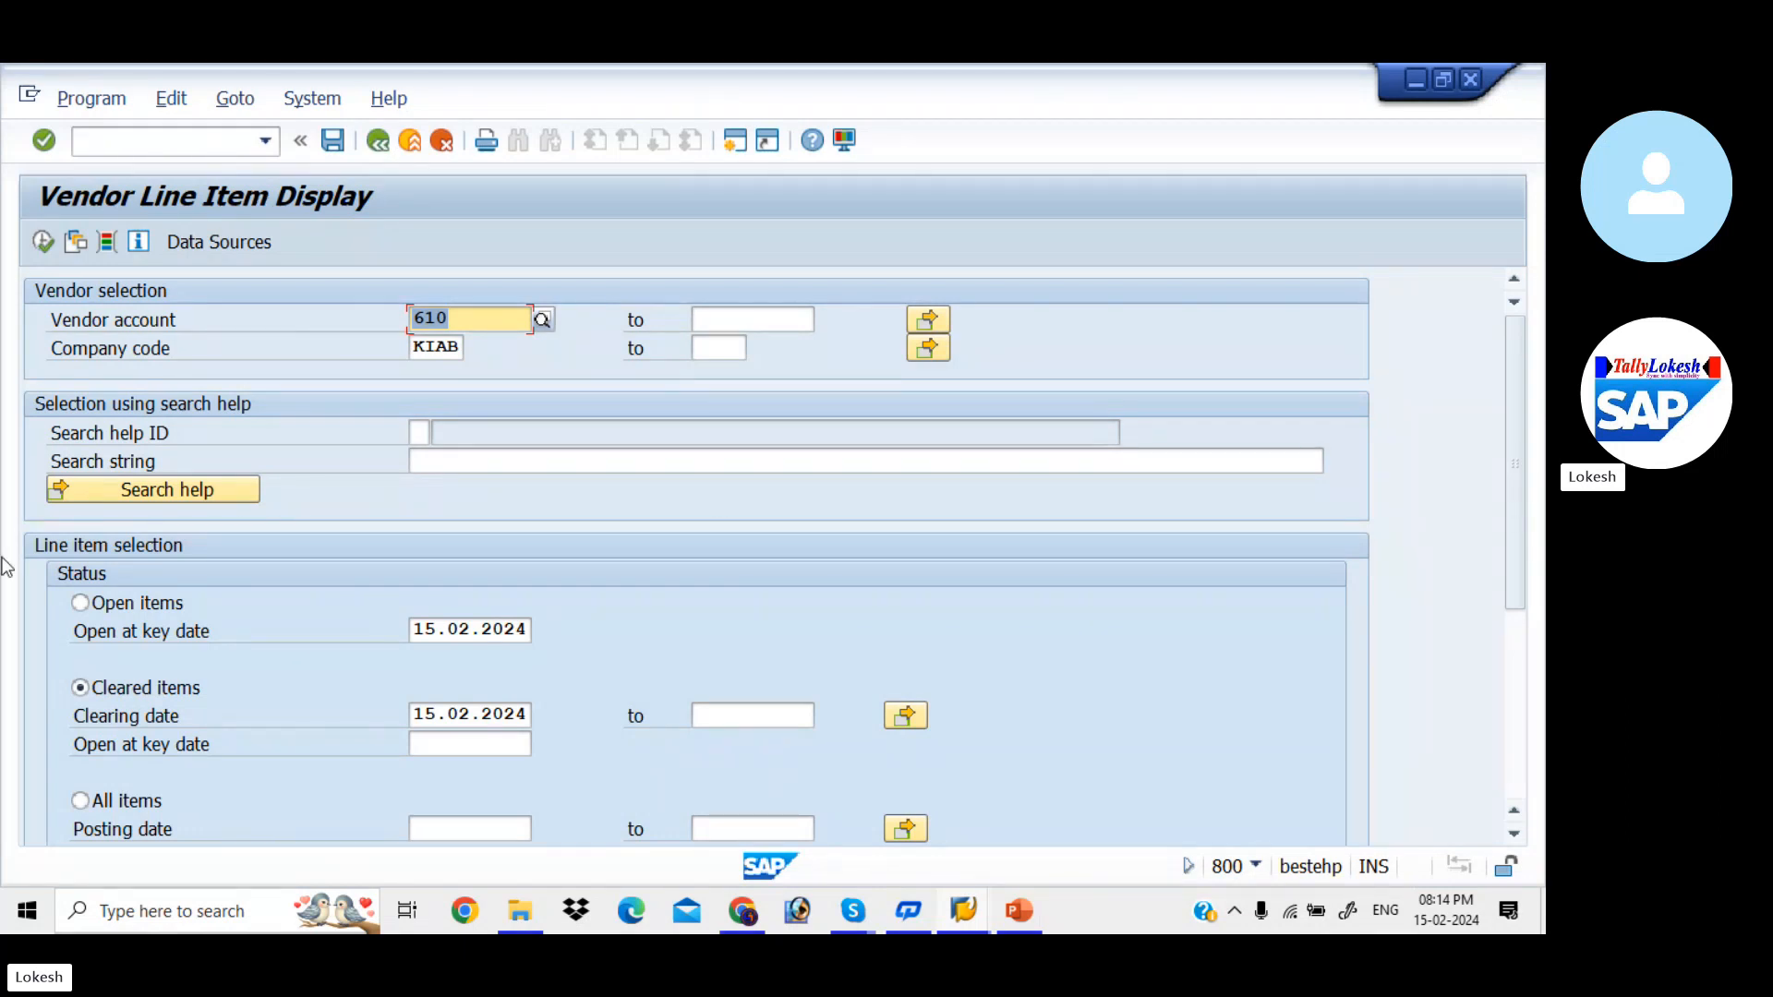
# - Switch to the YouTube channel page open in Chrome
pyautogui.moveTo(742, 911)
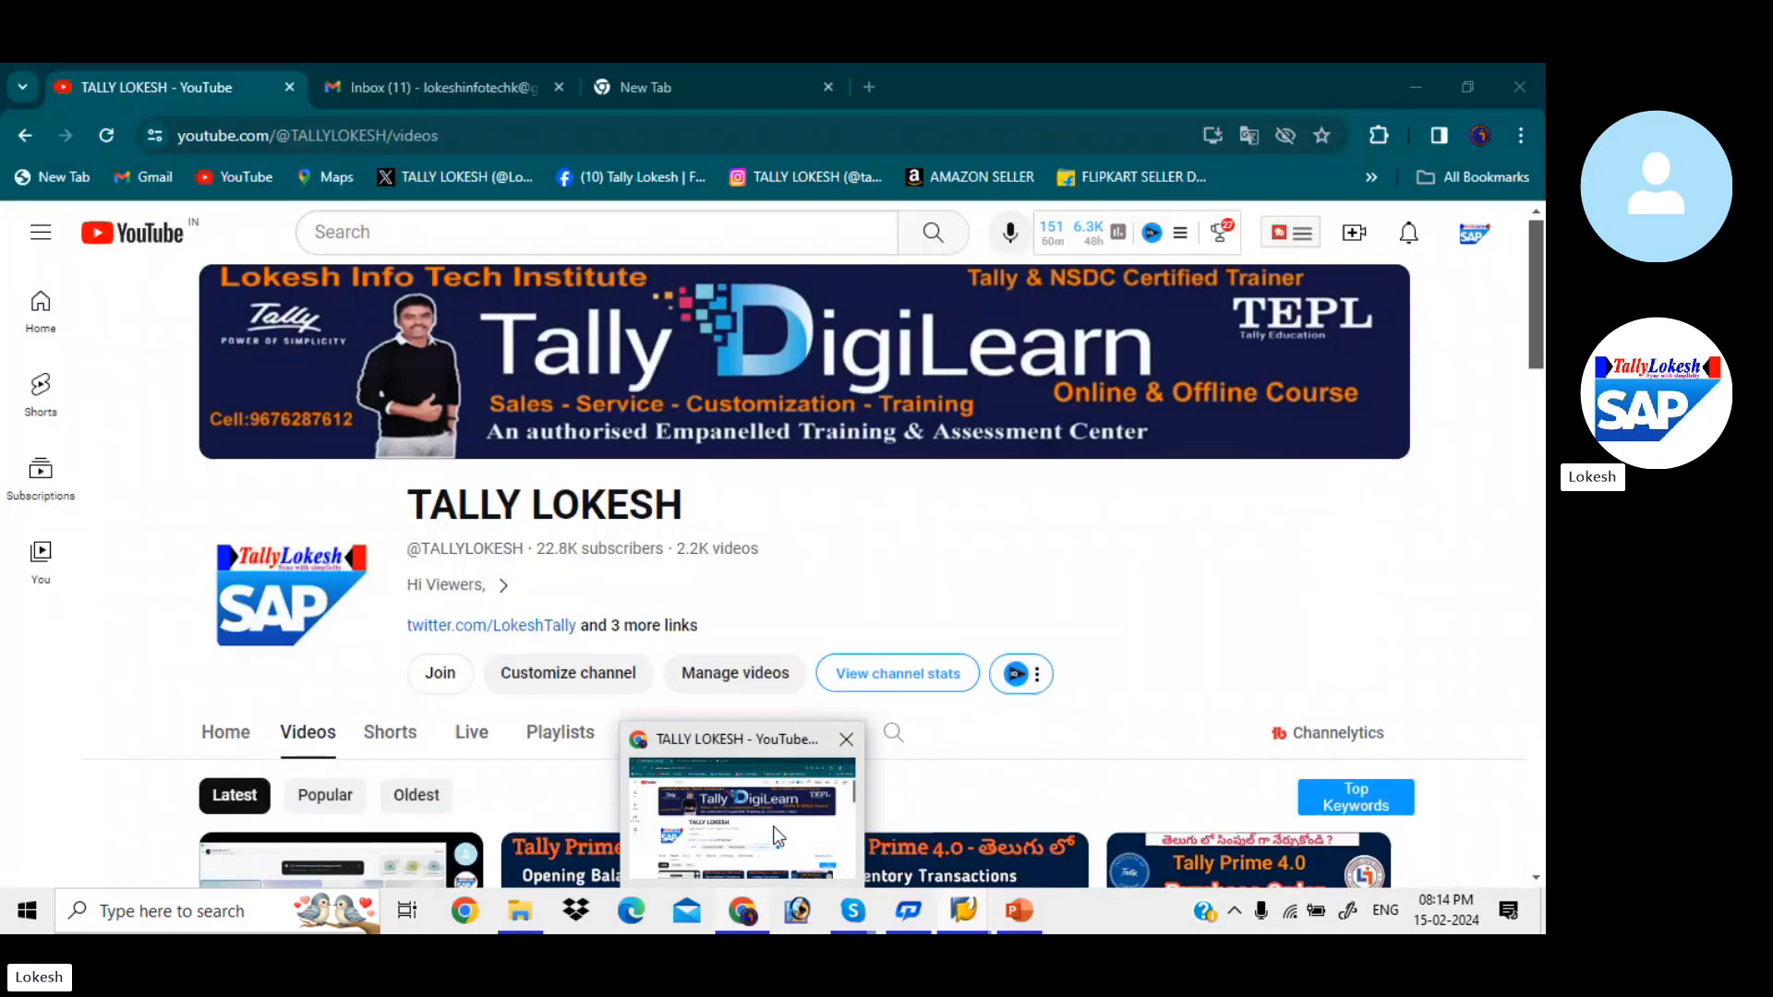
pyautogui.click(778, 836)
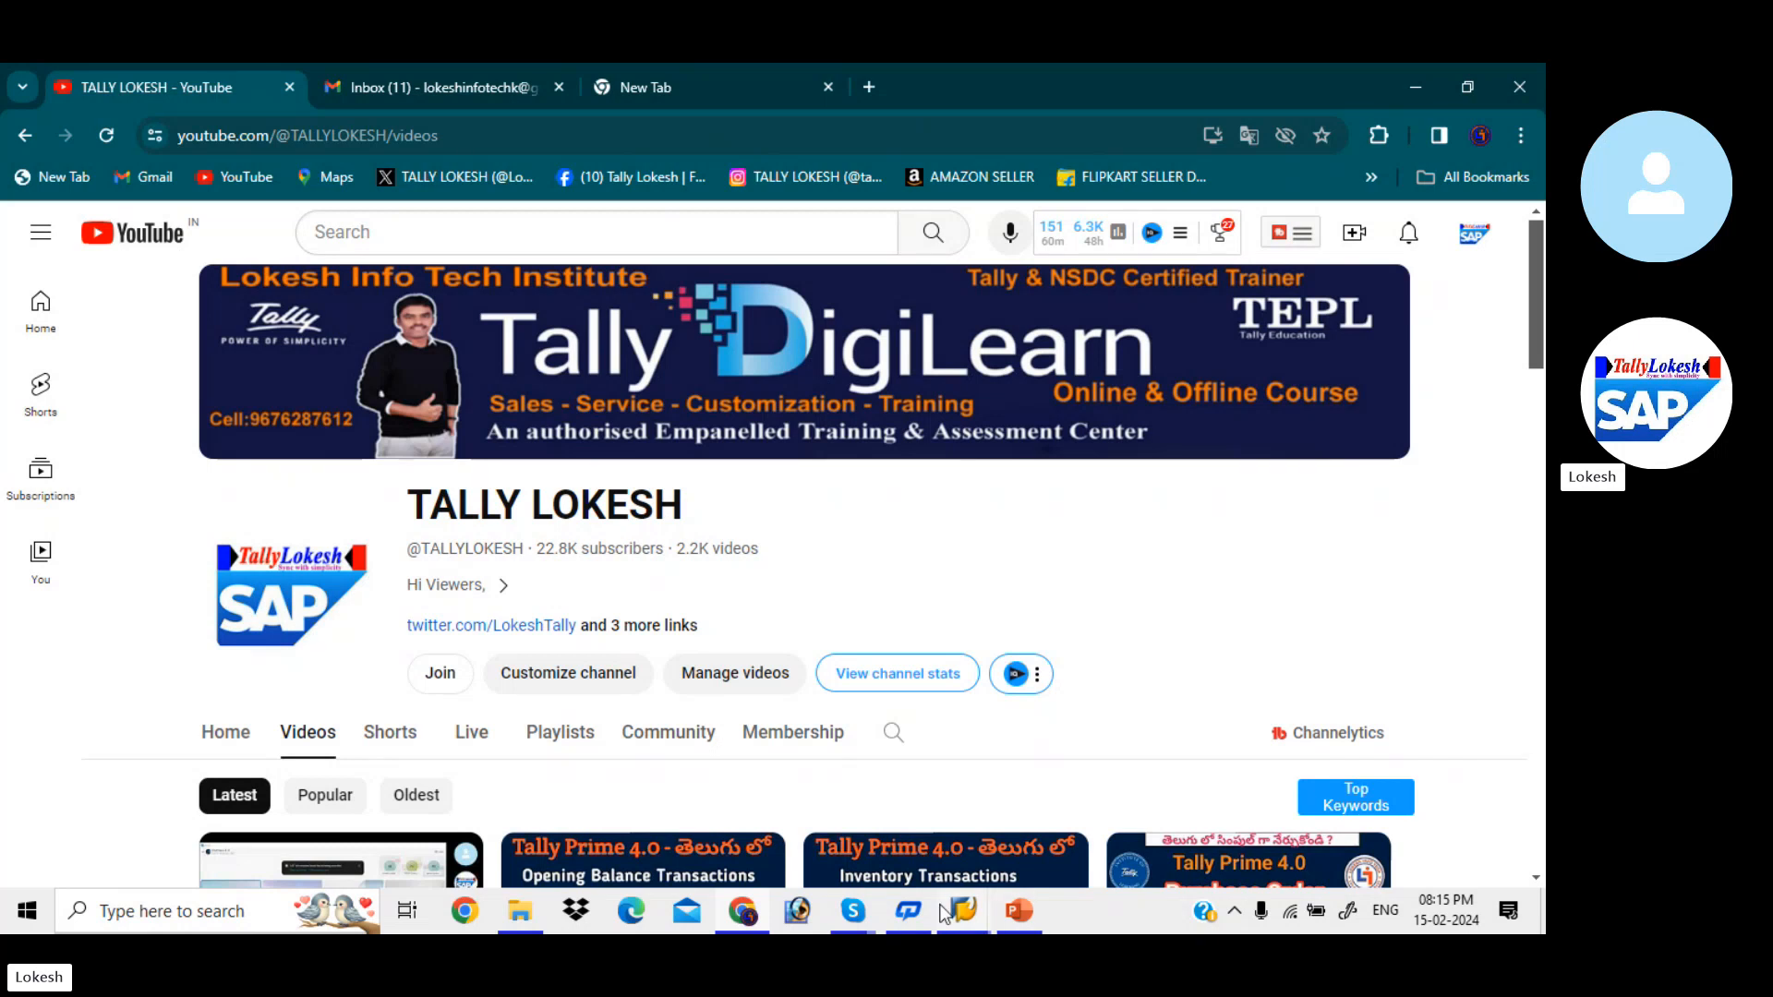
# - Switch to the SAP Automatic Payment Transactions session and examine the parameter, proposal and payment editing options for run KIA1 dated 15.02.2024
pyautogui.moveTo(942, 915)
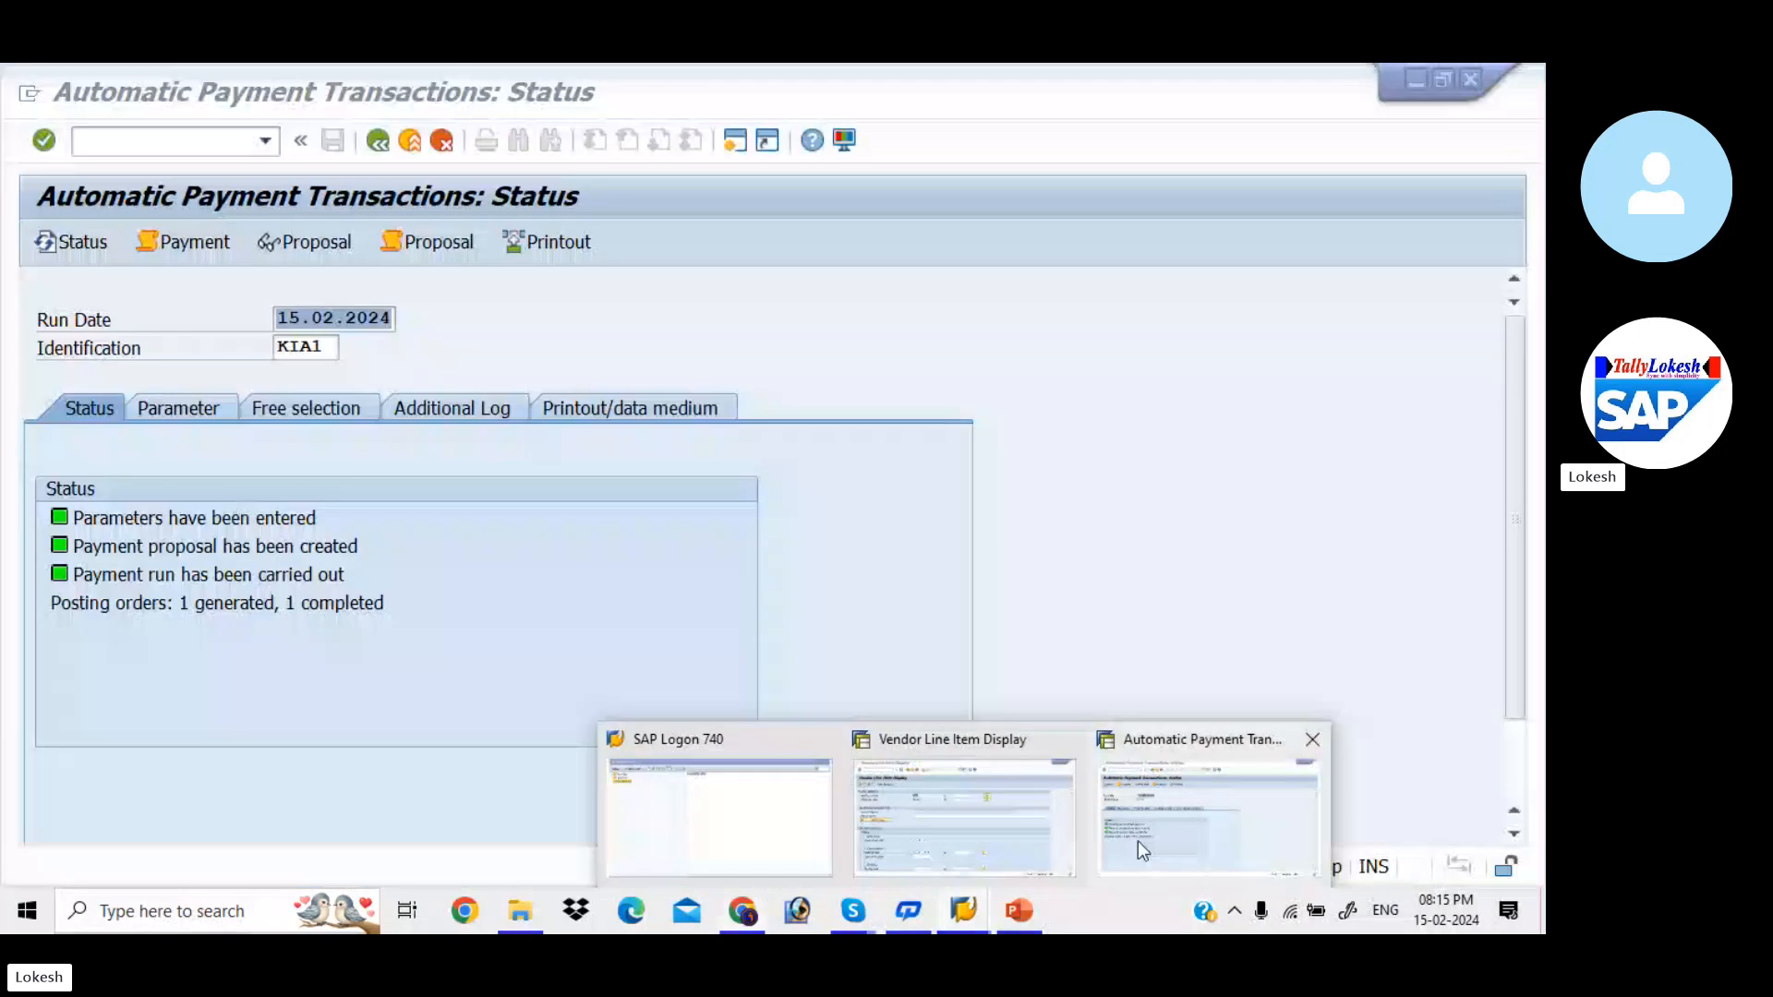
pyautogui.click(1137, 840)
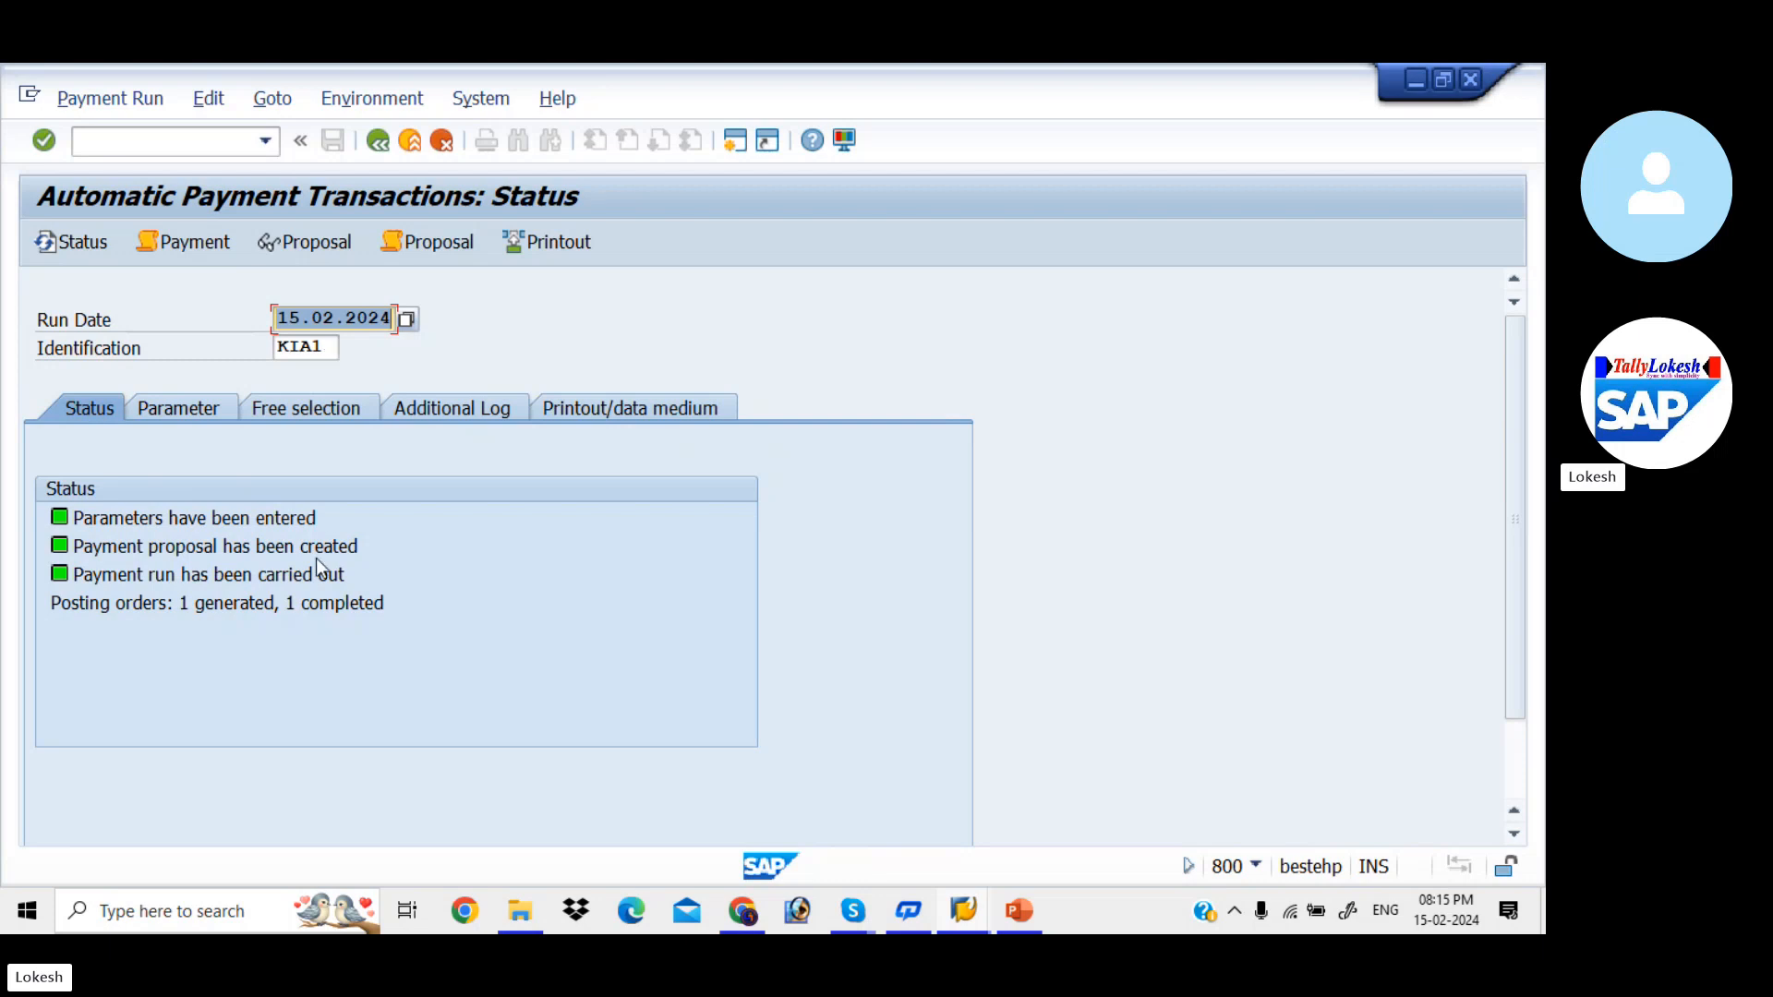
pyautogui.click(323, 349)
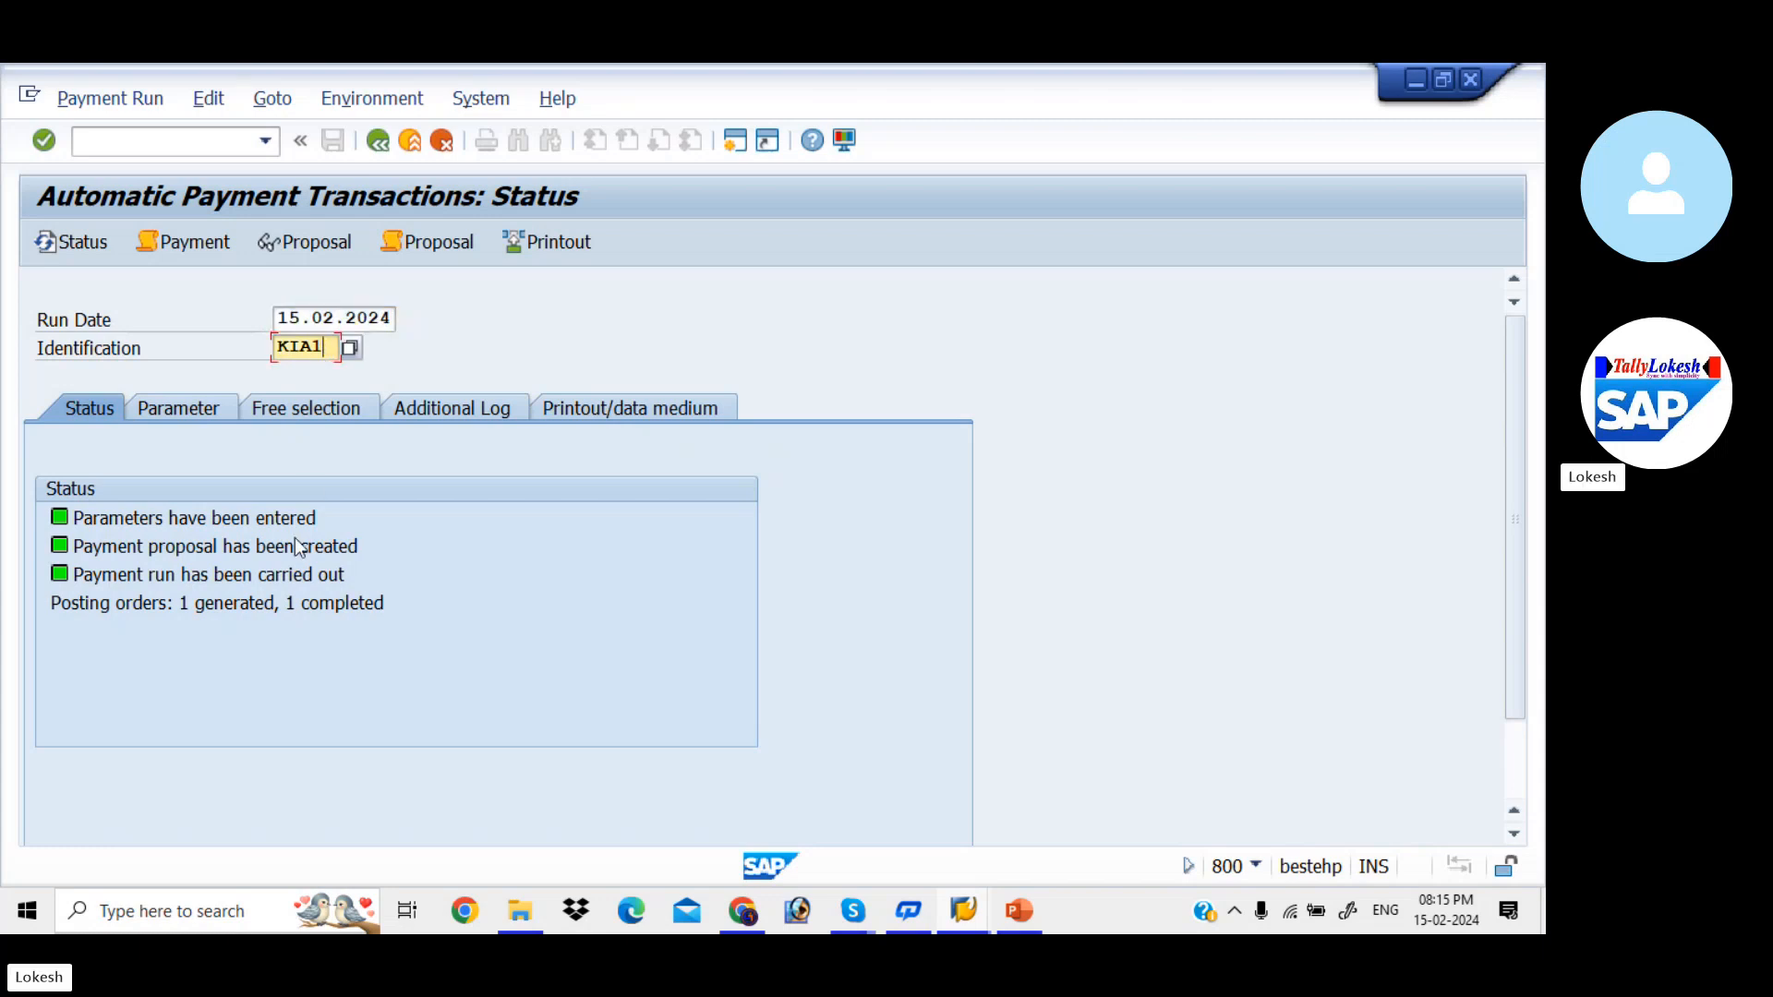
pyautogui.click(220, 96)
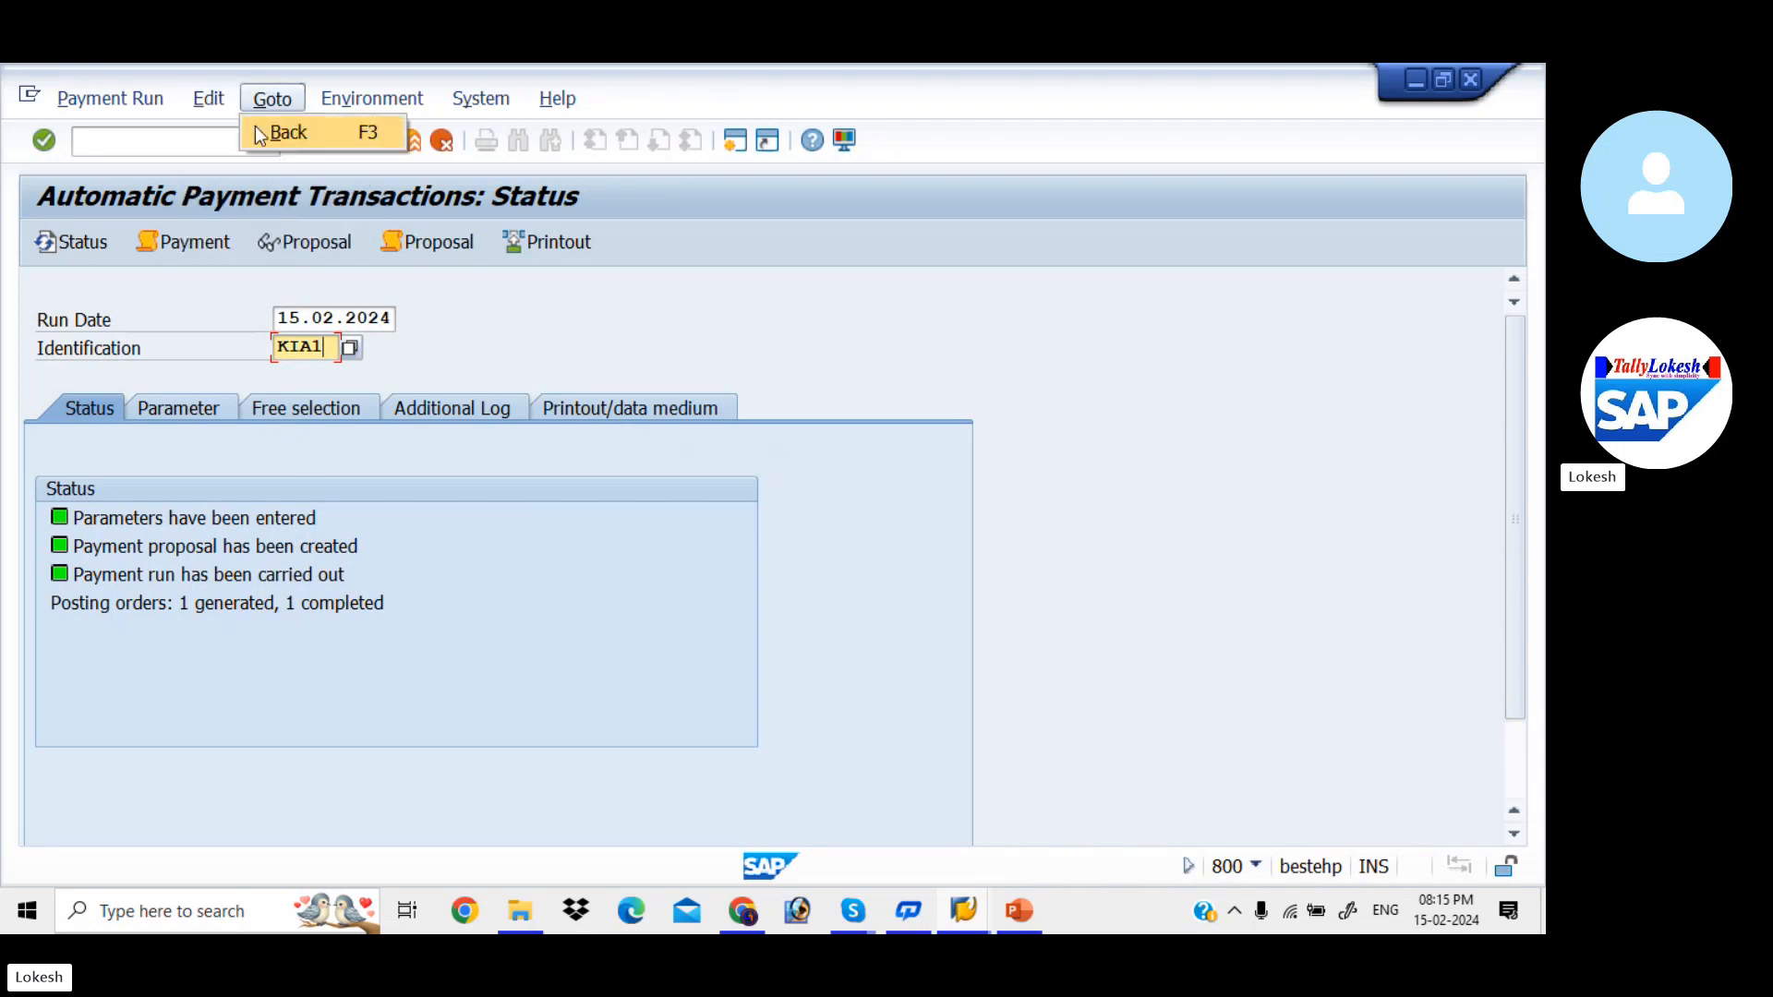
pyautogui.moveTo(240, 125)
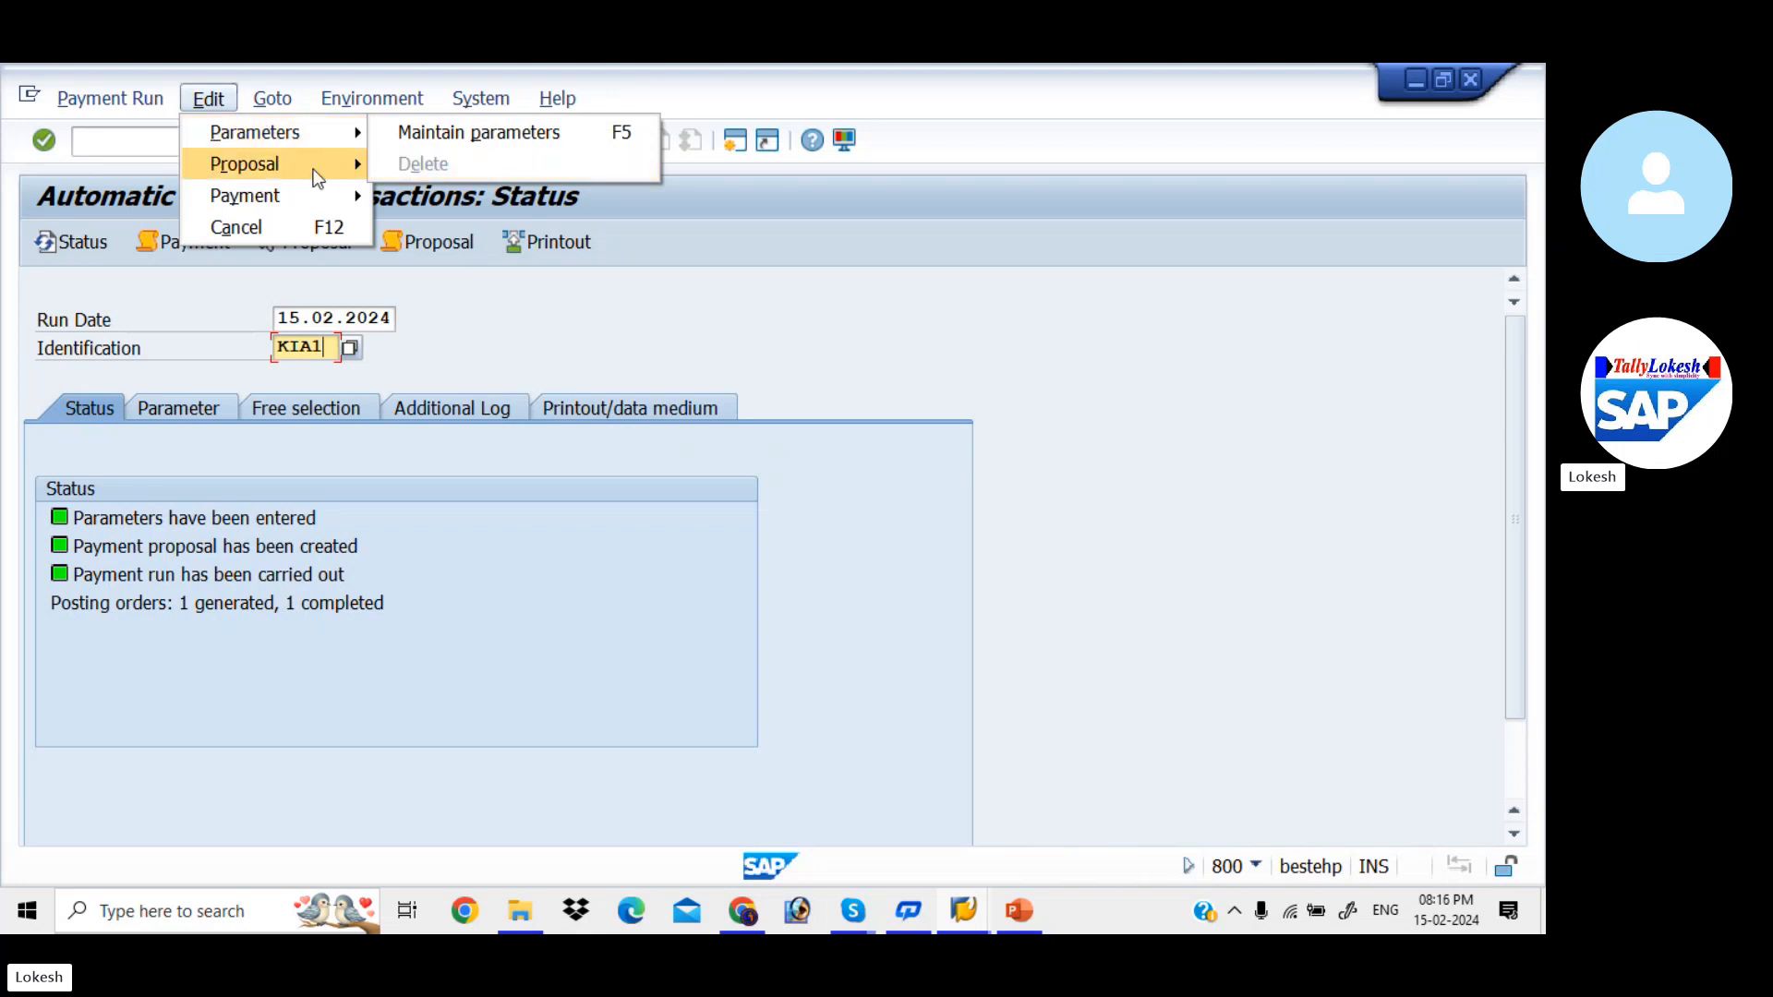
pyautogui.moveTo(305, 168)
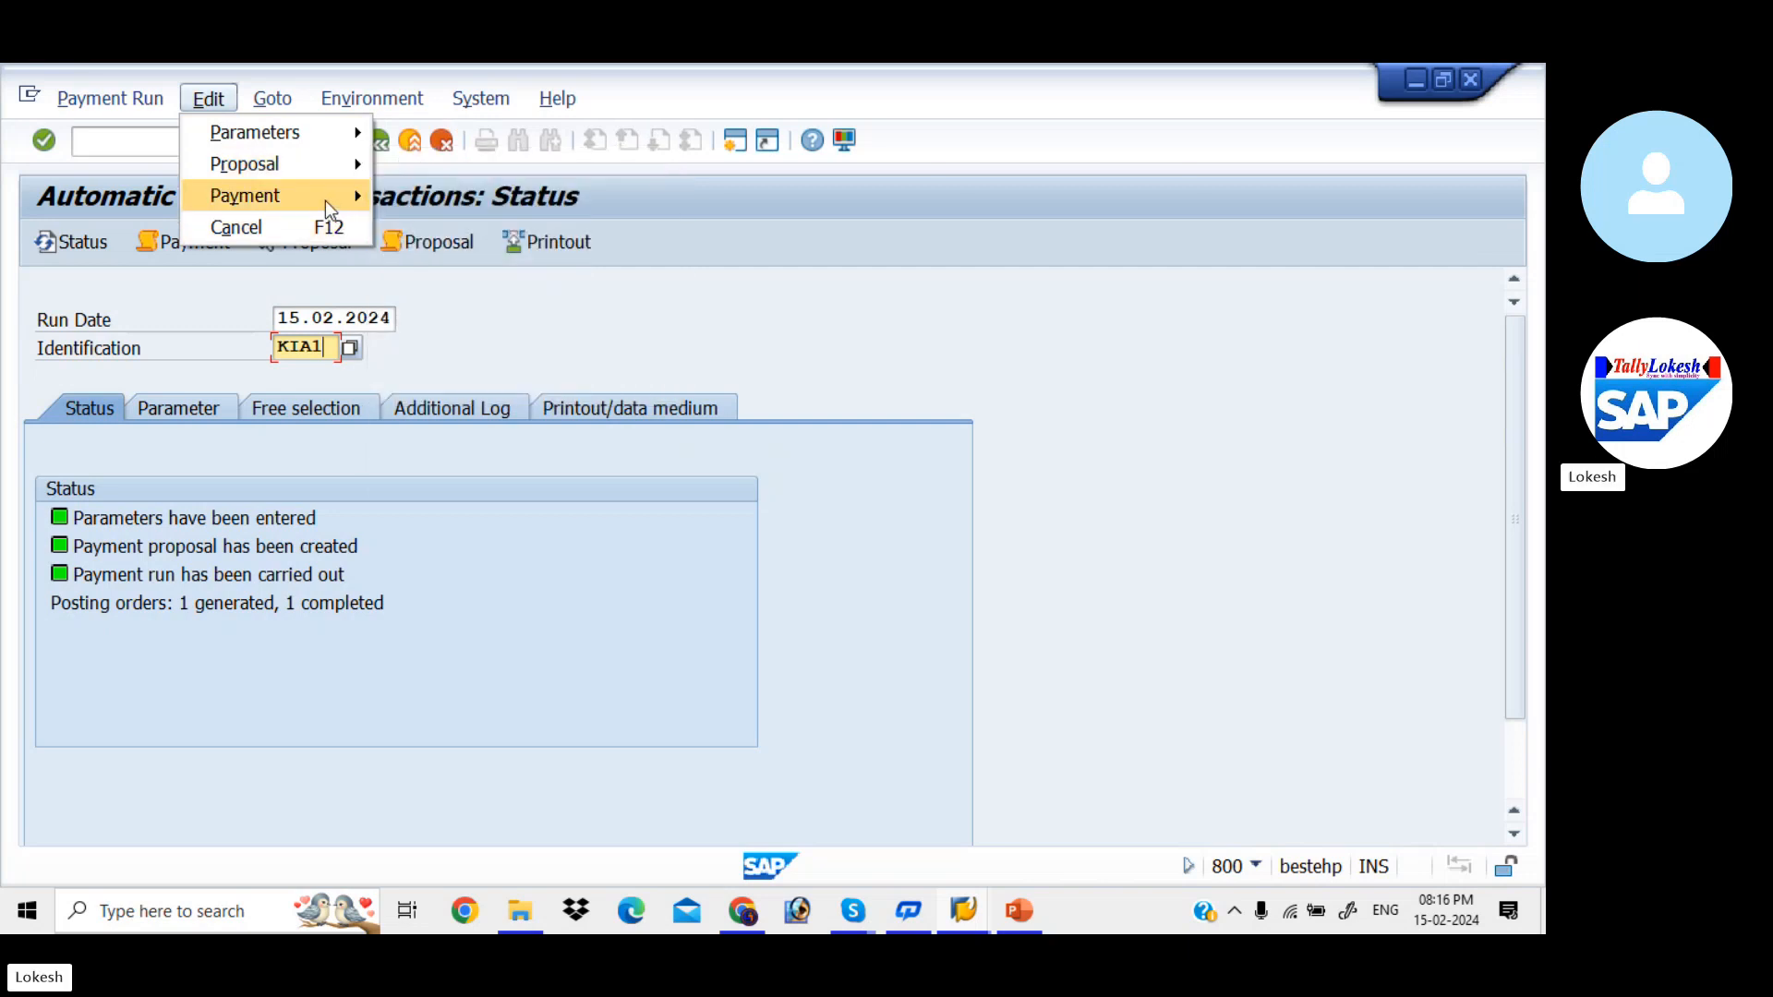
pyautogui.moveTo(325, 198)
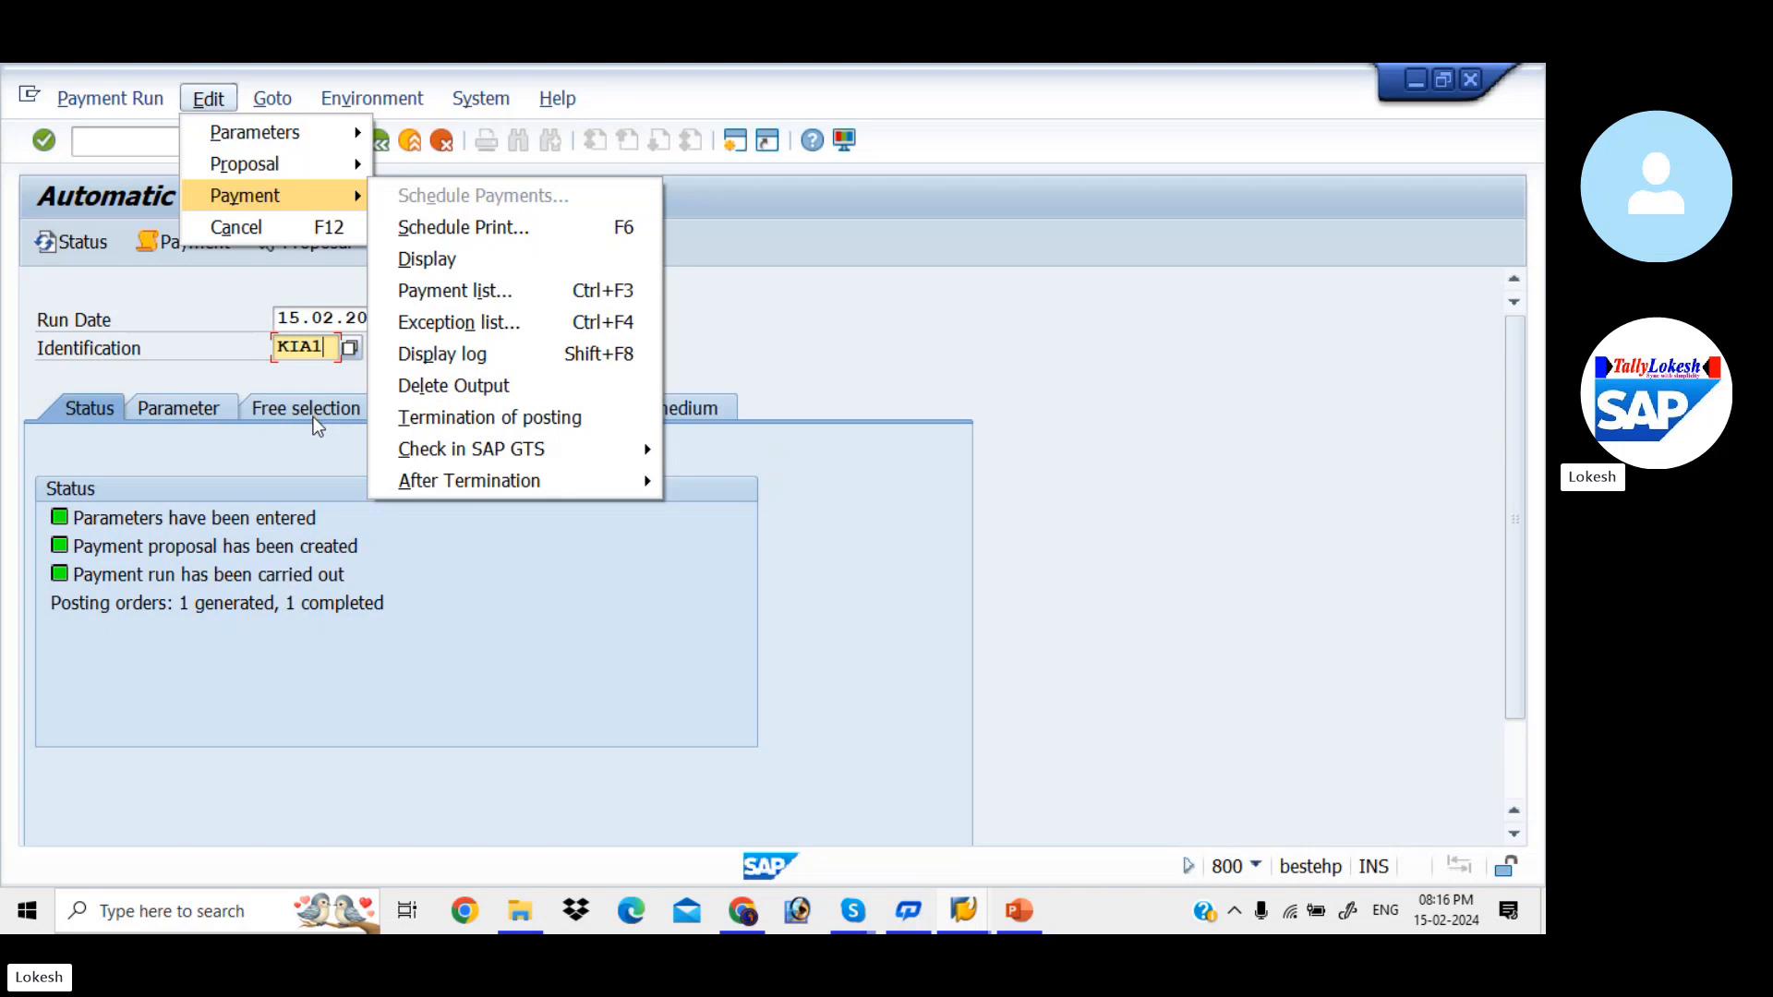
pyautogui.click(988, 545)
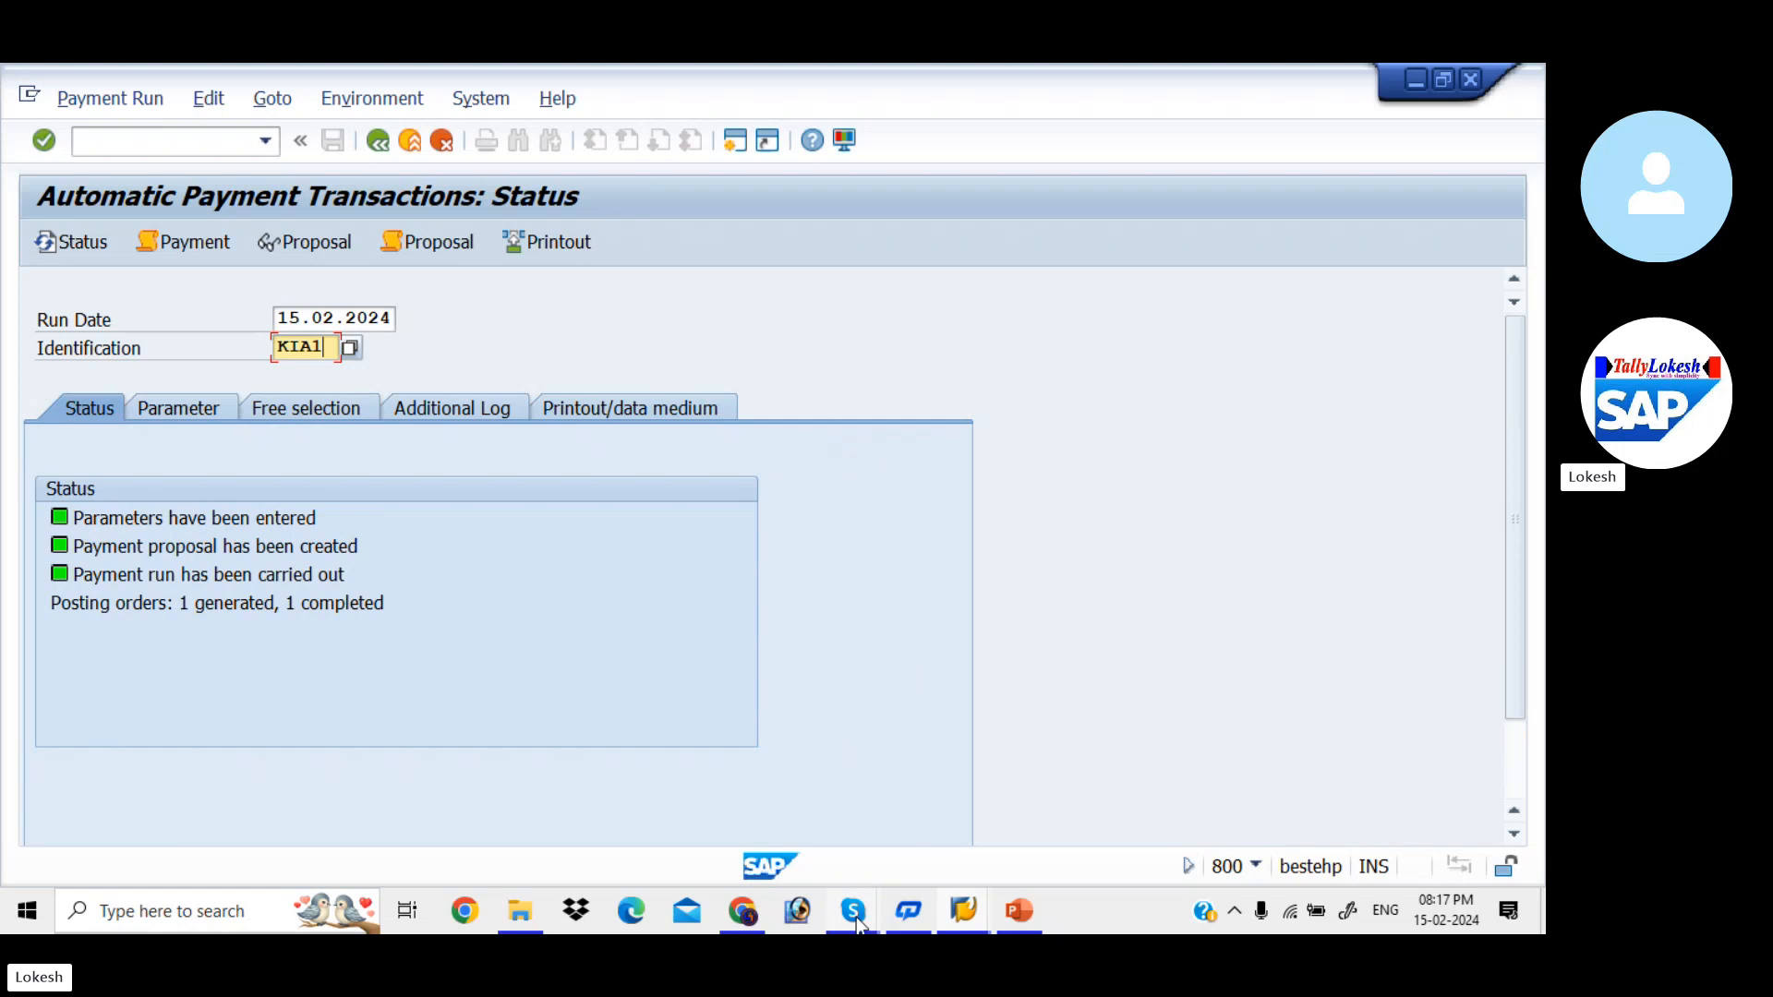
# - Switch to the SAP Batch 6 call window in Skype
pyautogui.moveTo(854, 916)
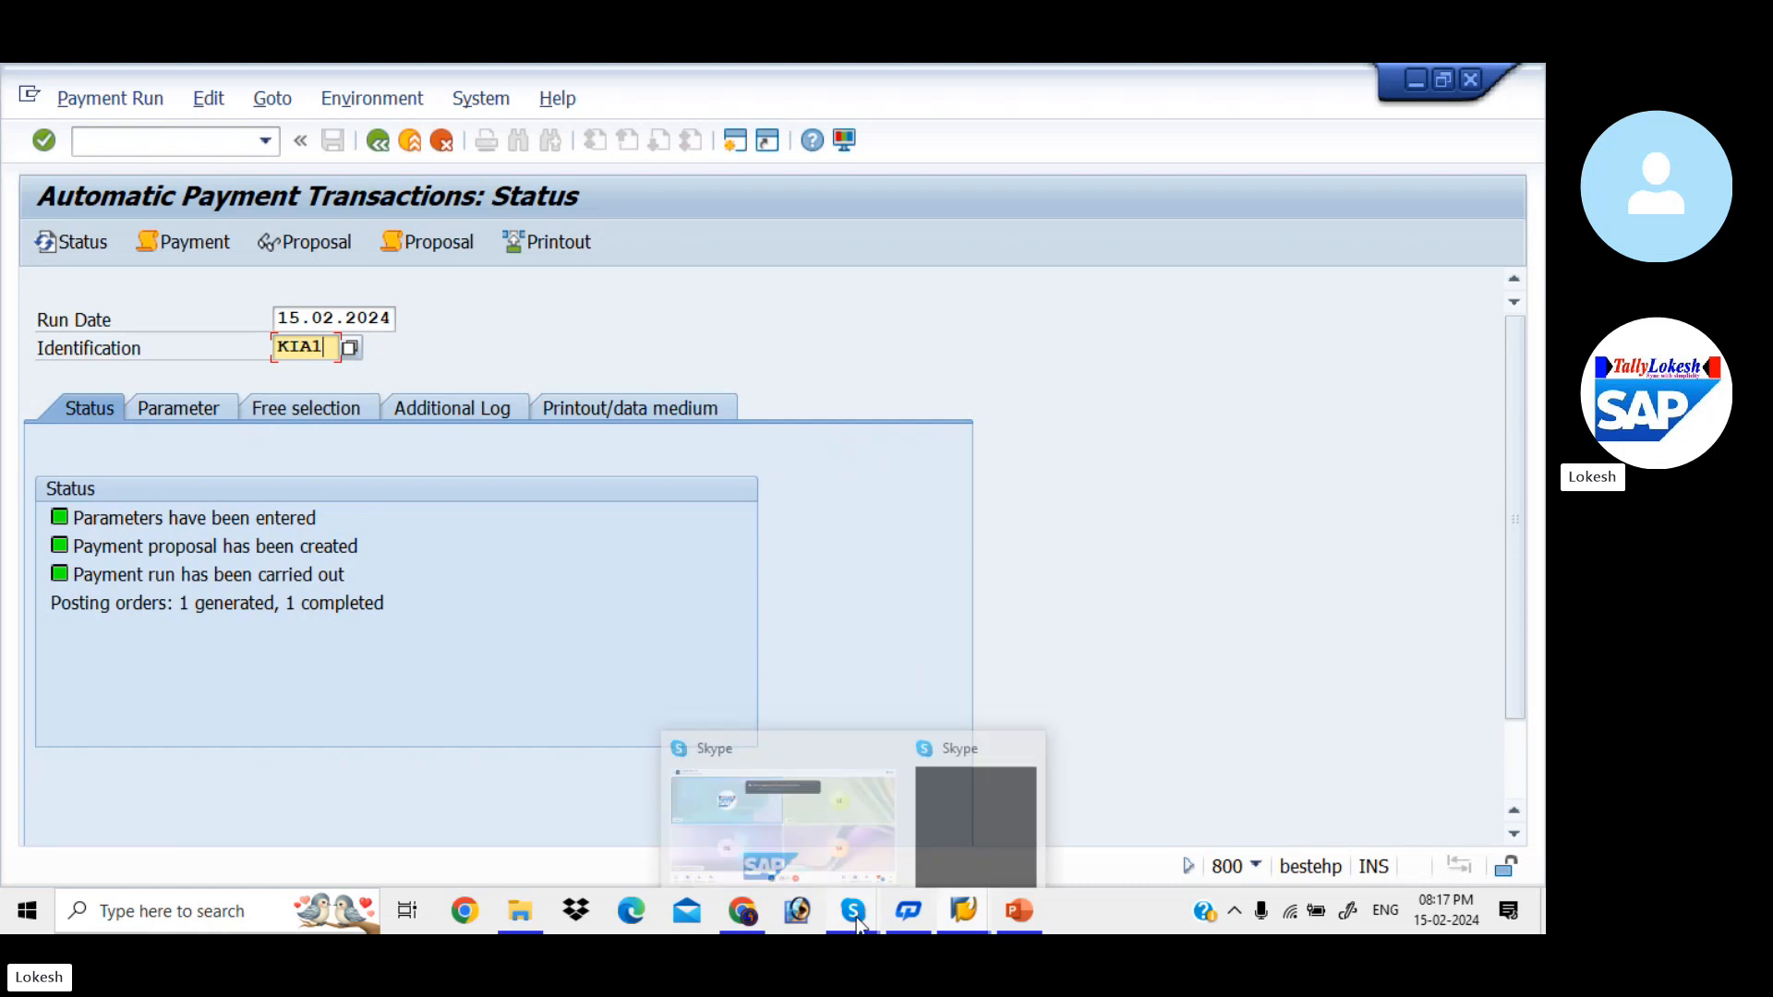
pyautogui.click(849, 854)
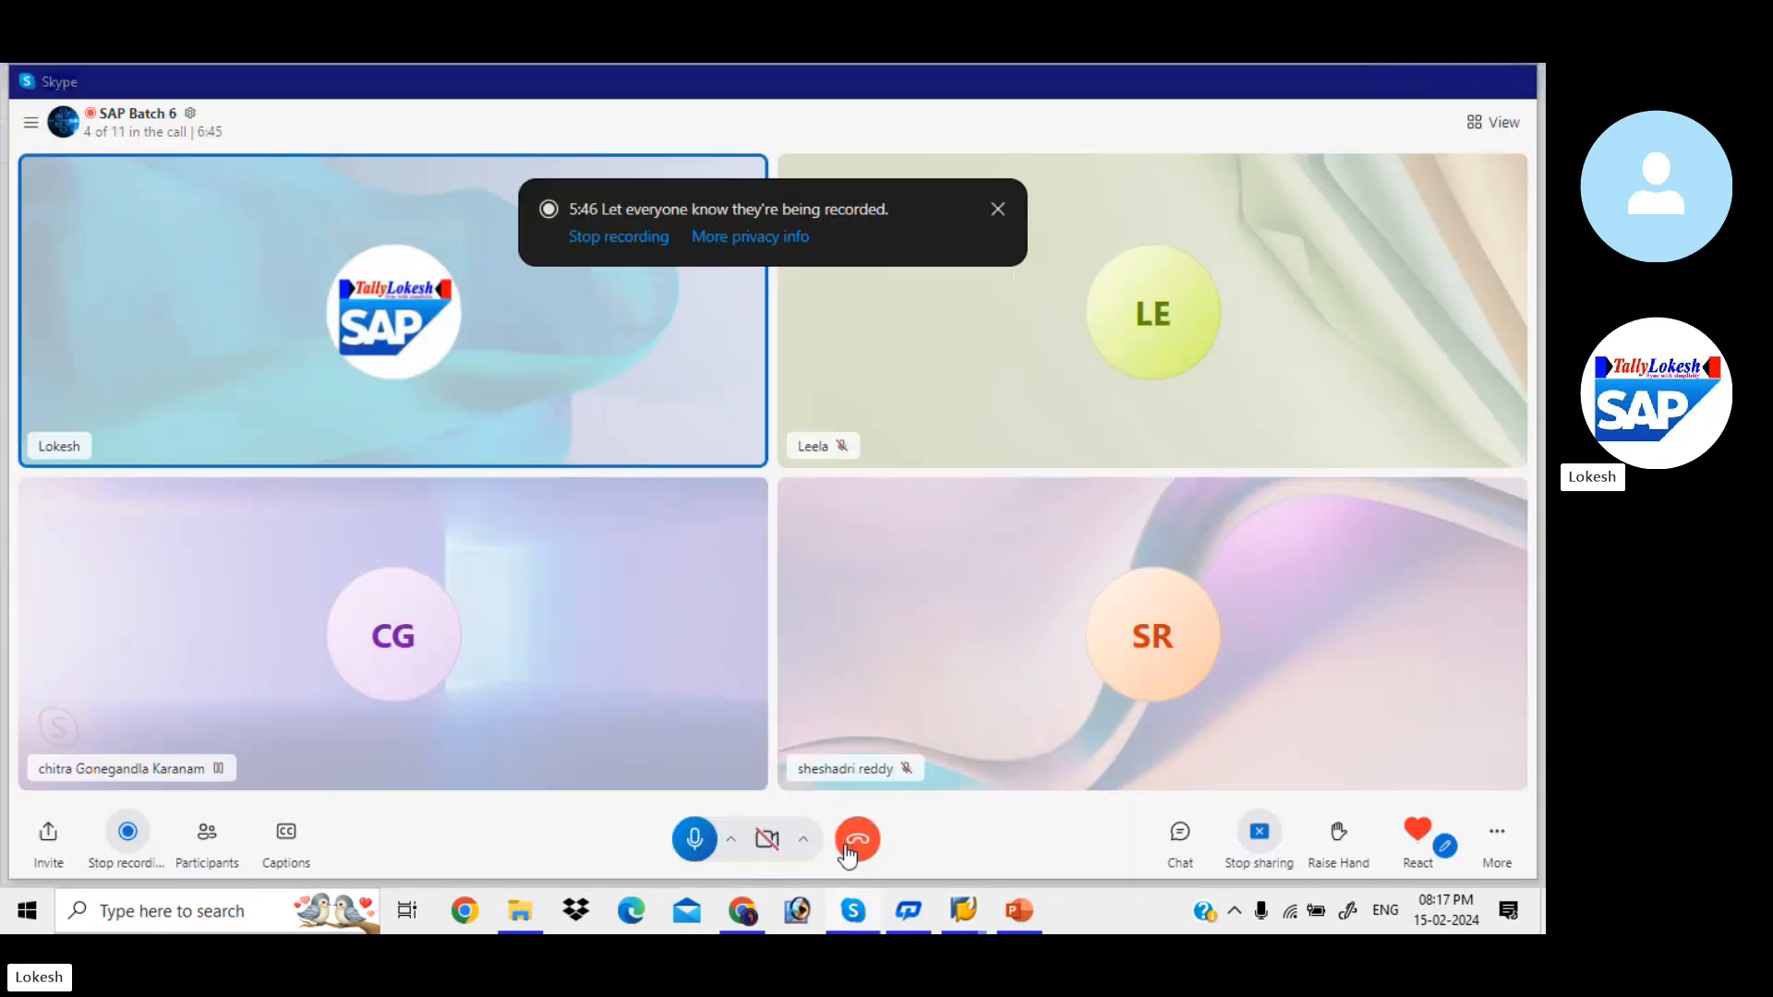